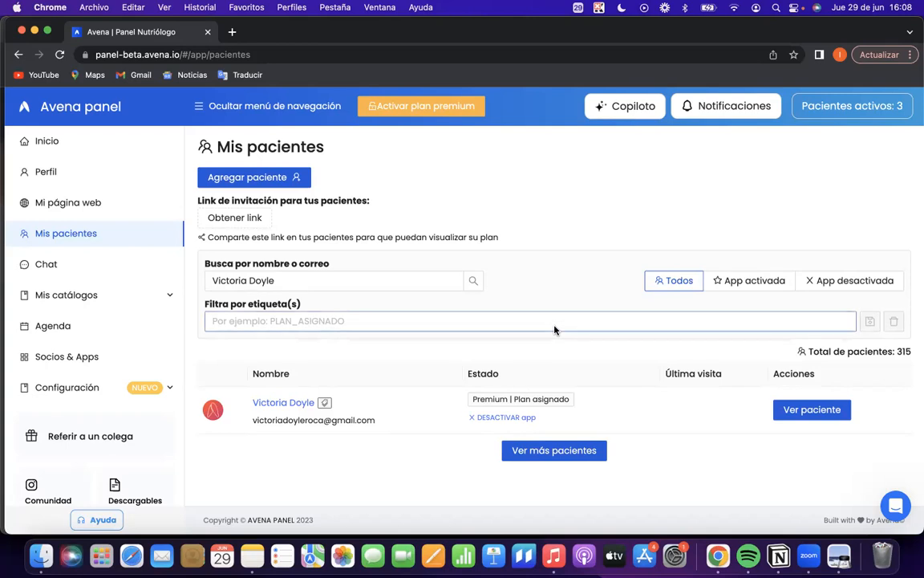
Open the avena.io website in a new browser tab.
click(232, 31)
text(aavena)
key(BackSpace)
key(BackSpace)
key(BackSpace)
key(BackSpace)
key(BackSpace)
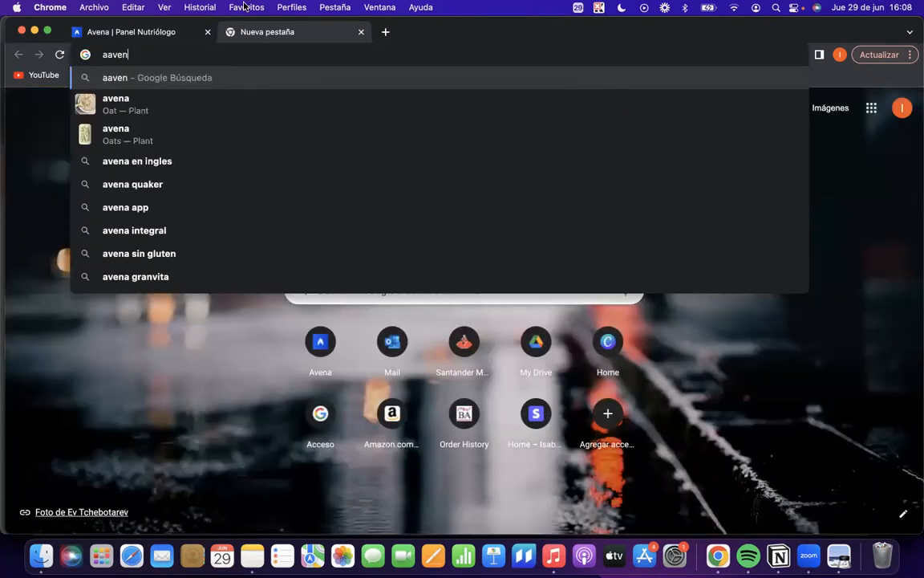
text(vena.io)
key(Return)
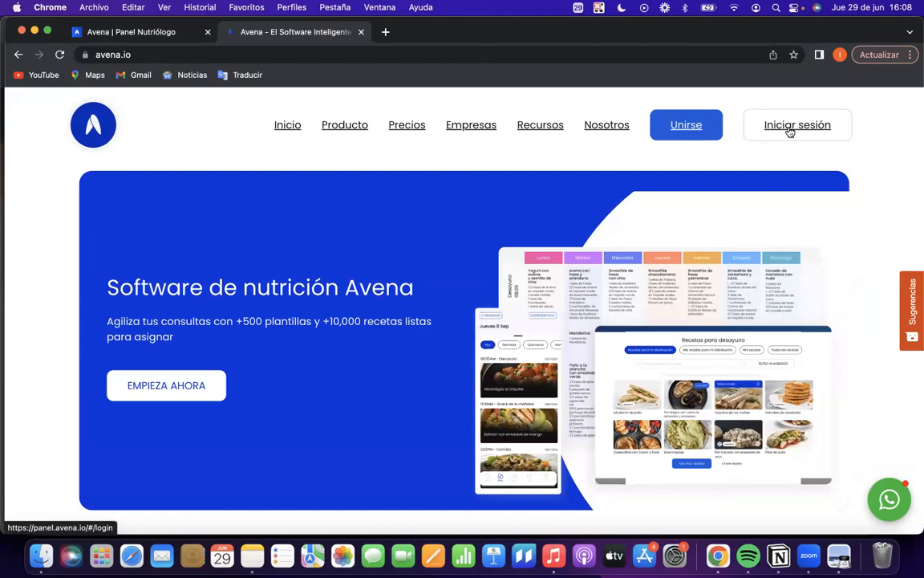
View the nutritionist login page from the Avena home page and close that browser tab.
scroll(364, 313, down, 3)
scroll(362, 314, up, 3)
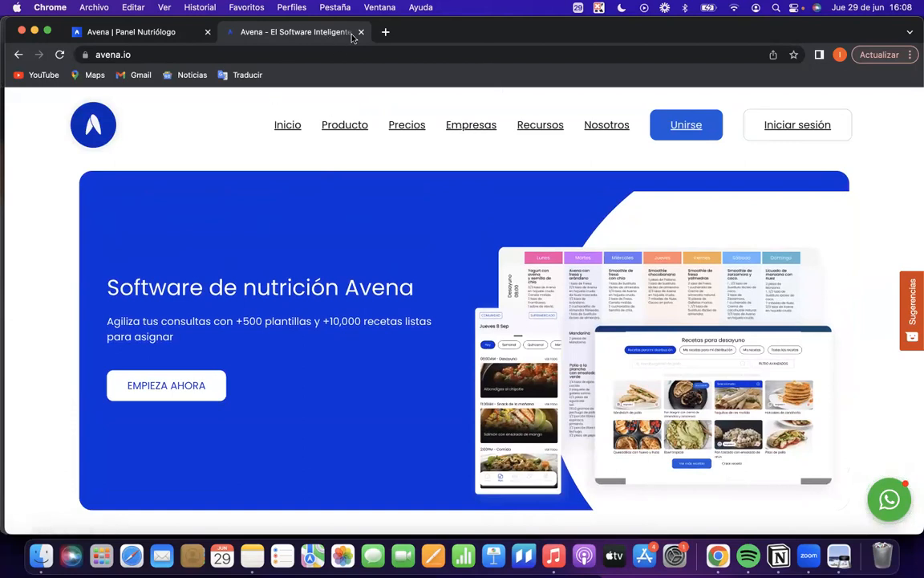
click(791, 129)
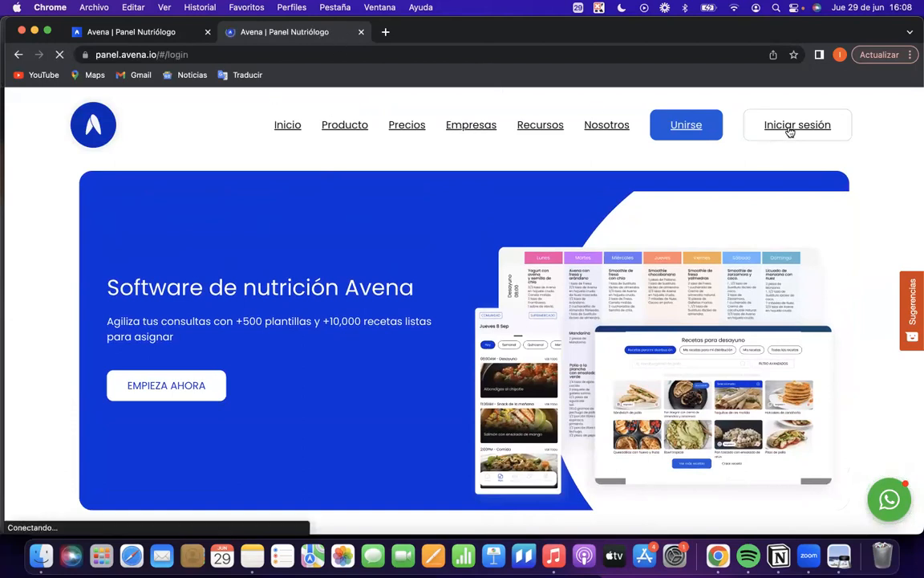
click(361, 33)
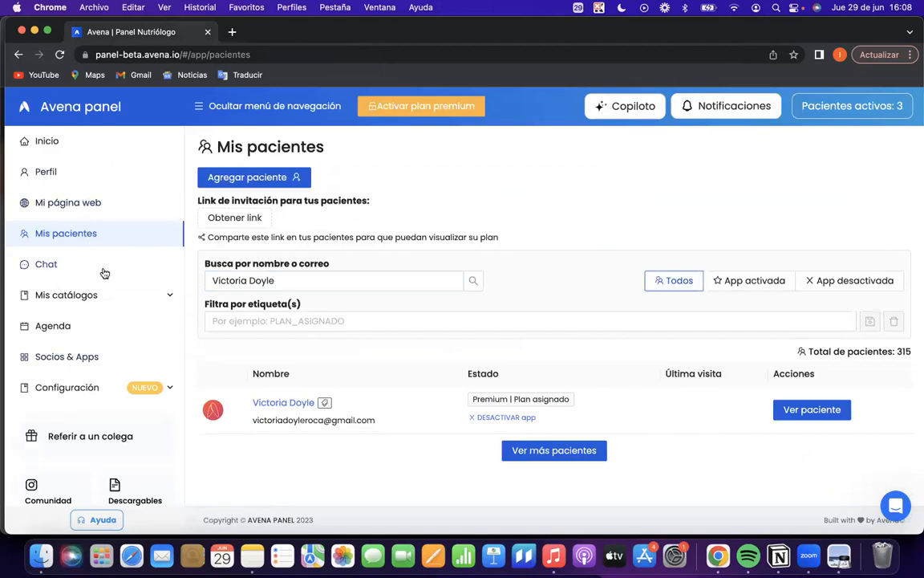
Open the nutritionist's Perfil page and review the profile photo and logo fields.
click(45, 173)
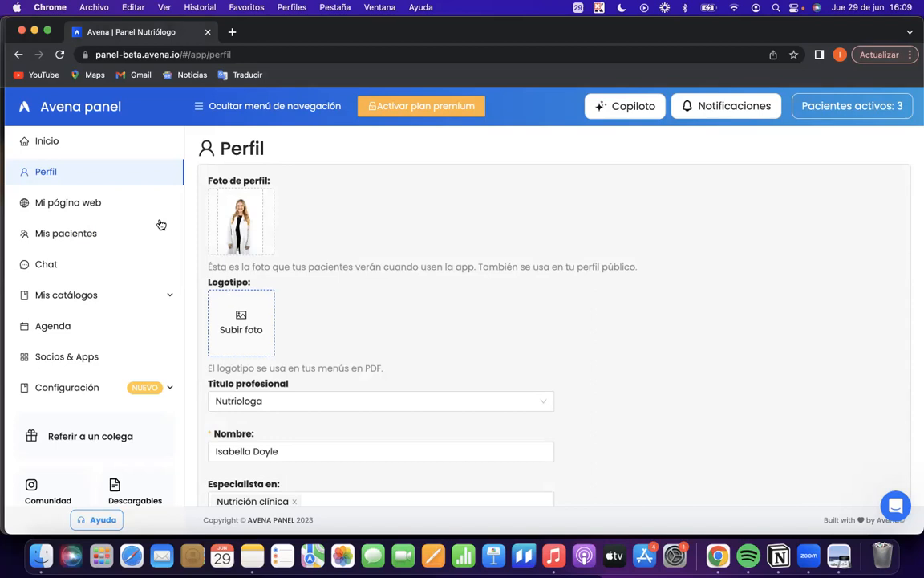
scroll(345, 313, down, 1)
scroll(343, 313, up, 1)
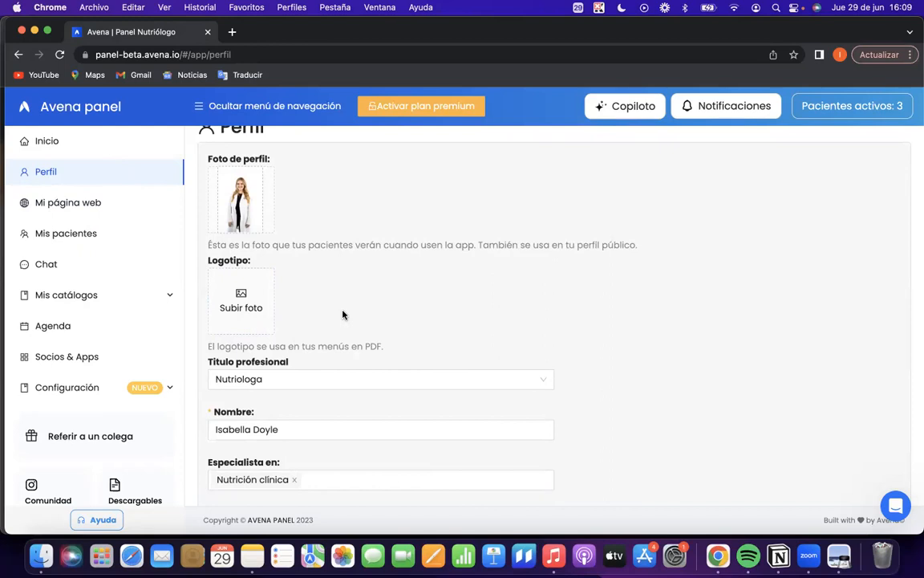
scroll(297, 219, down, 1)
scroll(295, 218, up, 2)
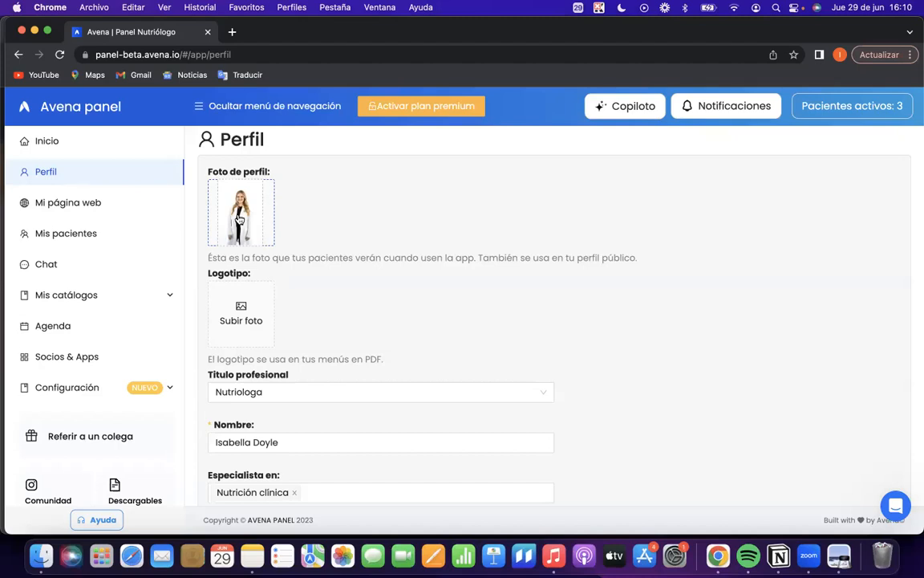
View the available Título profesional options in the profile without changing the selection.
scroll(377, 349, down, 3)
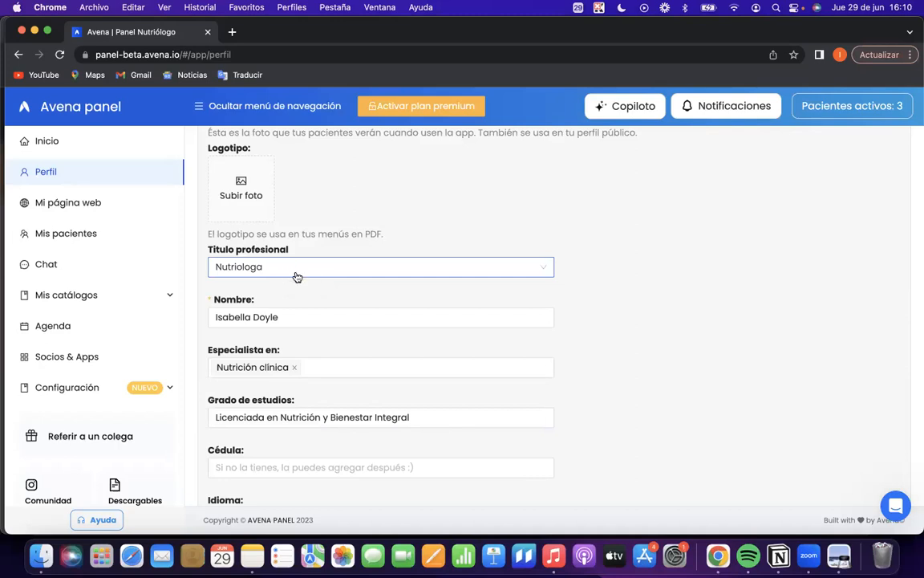
click(295, 273)
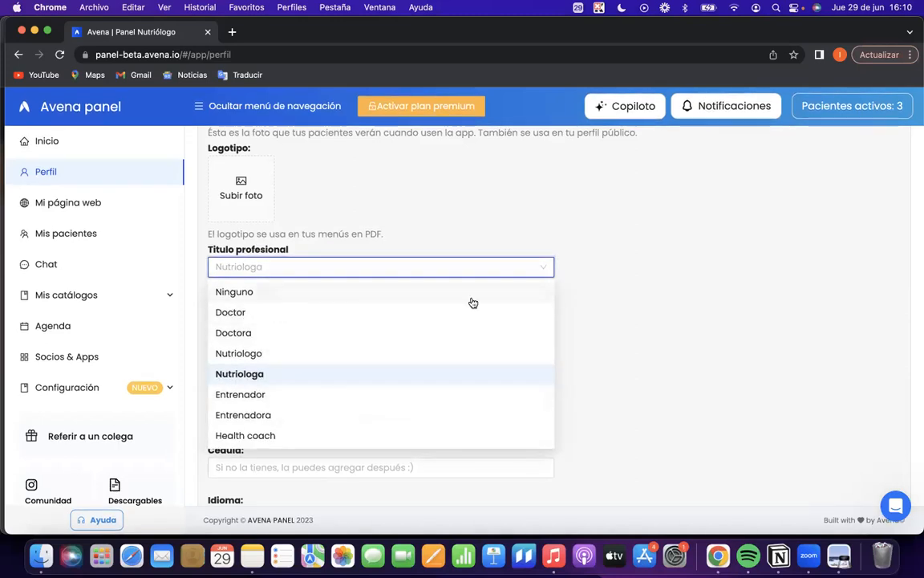
click(612, 325)
scroll(427, 295, down, 1)
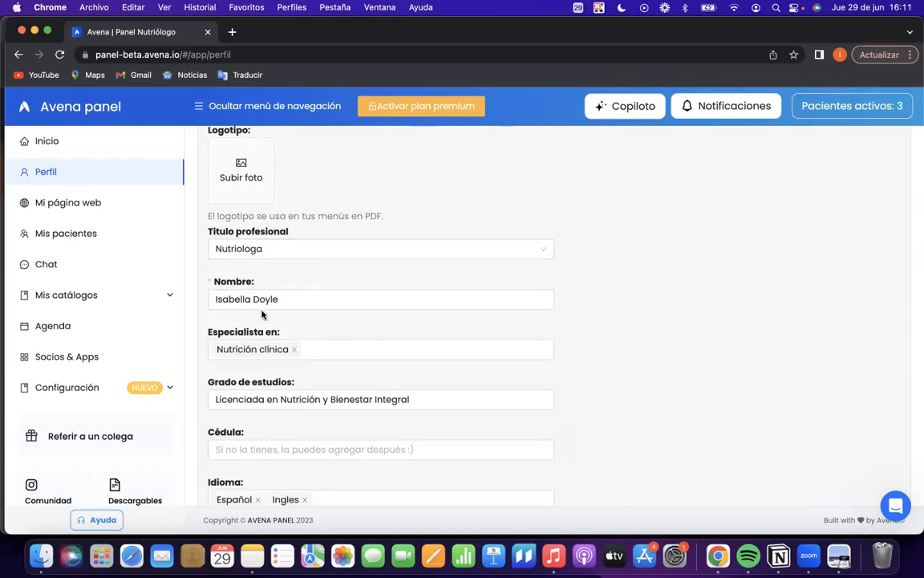
Examine the profile's Especialista en field and the neighbouring studies, Cédula and language fields without editing them.
scroll(285, 316, down, 3)
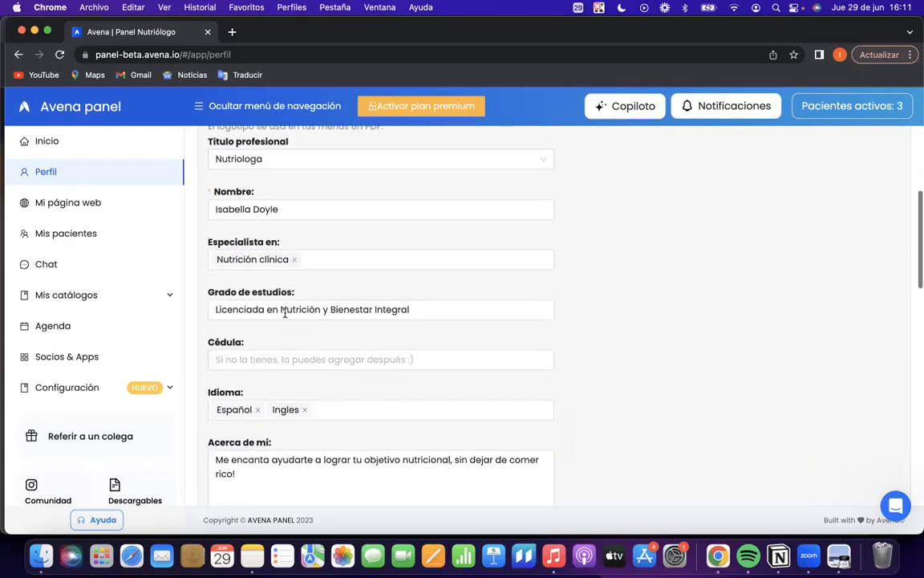
click(319, 258)
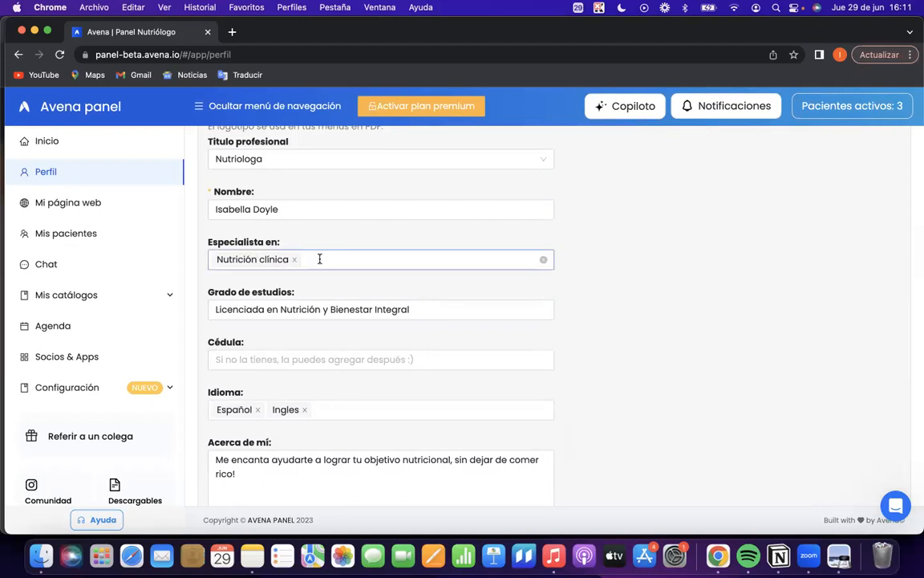
scroll(349, 368, down, 5)
scroll(350, 367, up, 5)
click(712, 312)
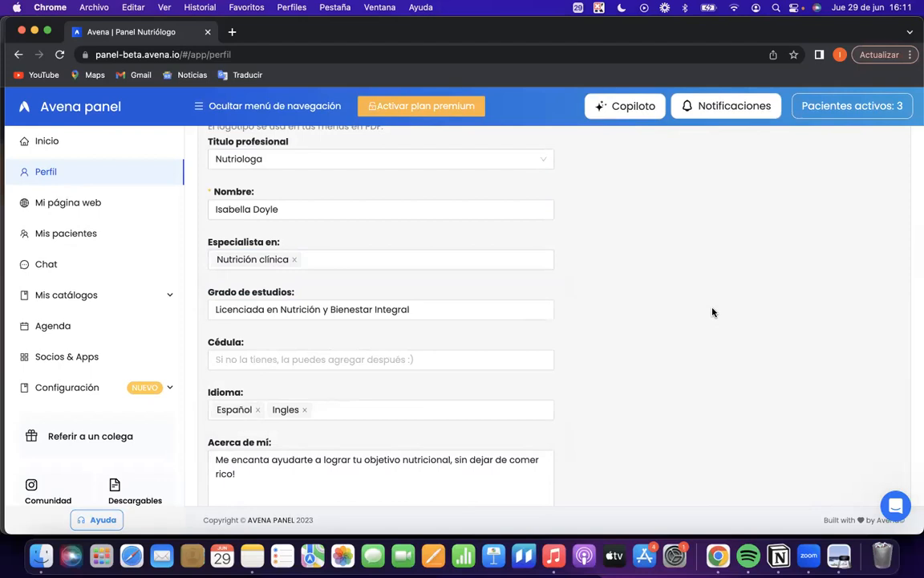
Review the rest of the profile form, from Acerca de mí and Historial académico to the clinic address and inactive-status note.
scroll(321, 269, down, 1)
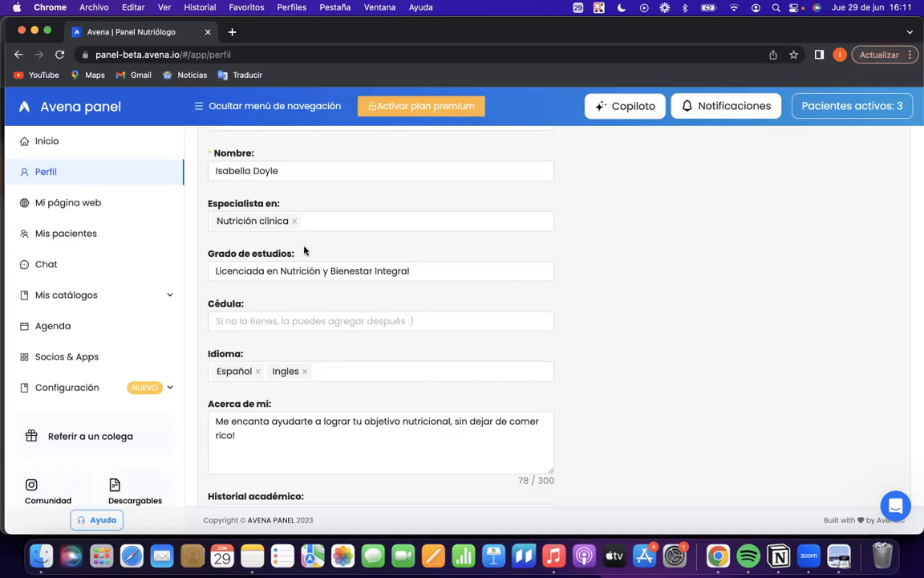
scroll(266, 274, down, 2)
scroll(266, 276, down, 3)
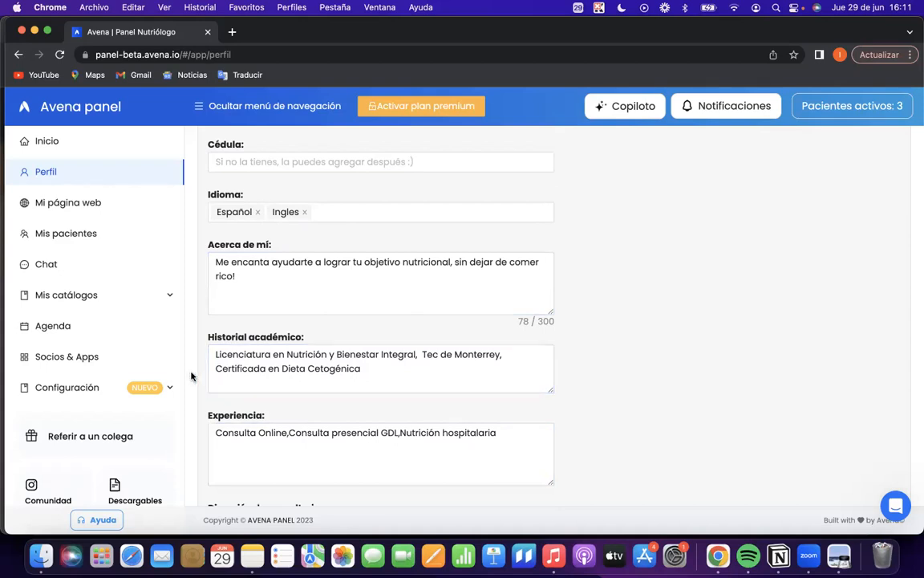
scroll(295, 373, down, 3)
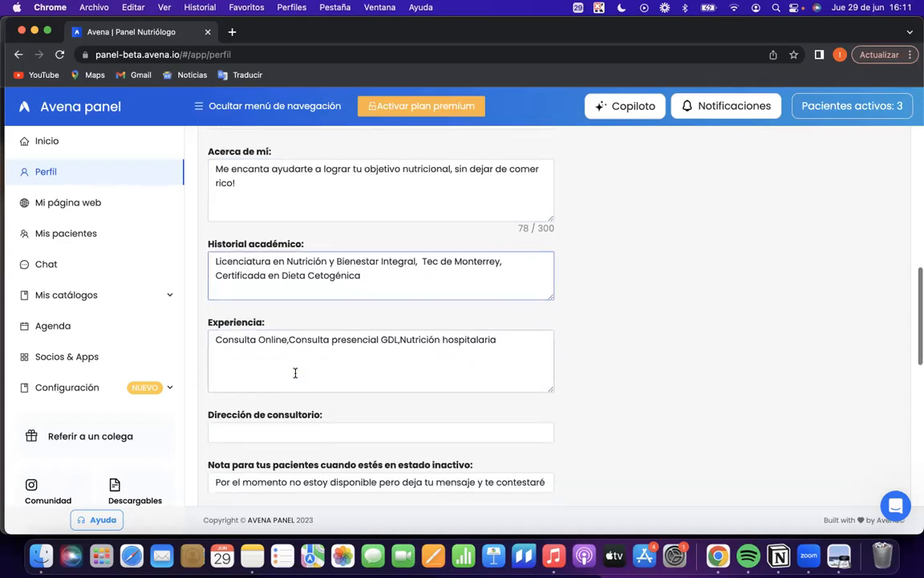
scroll(224, 341, down, 2)
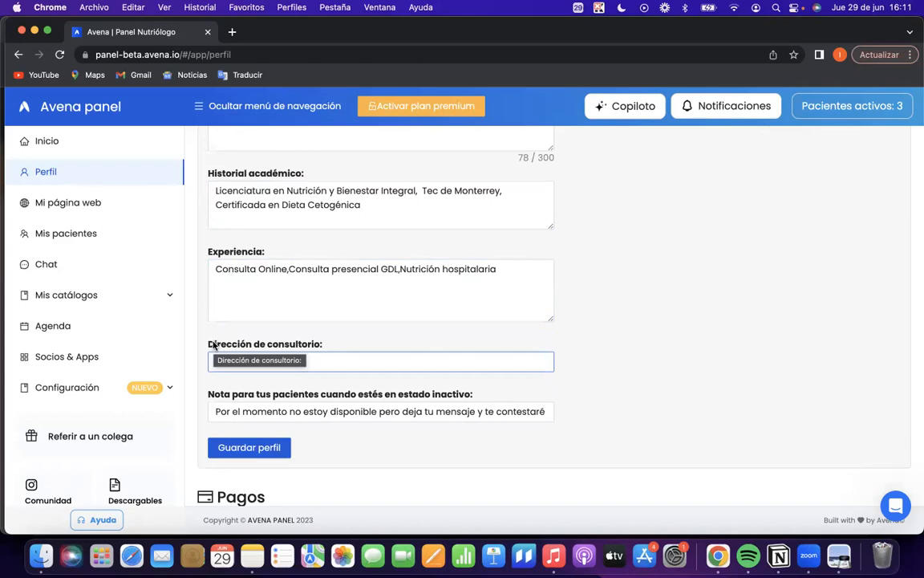
click(298, 392)
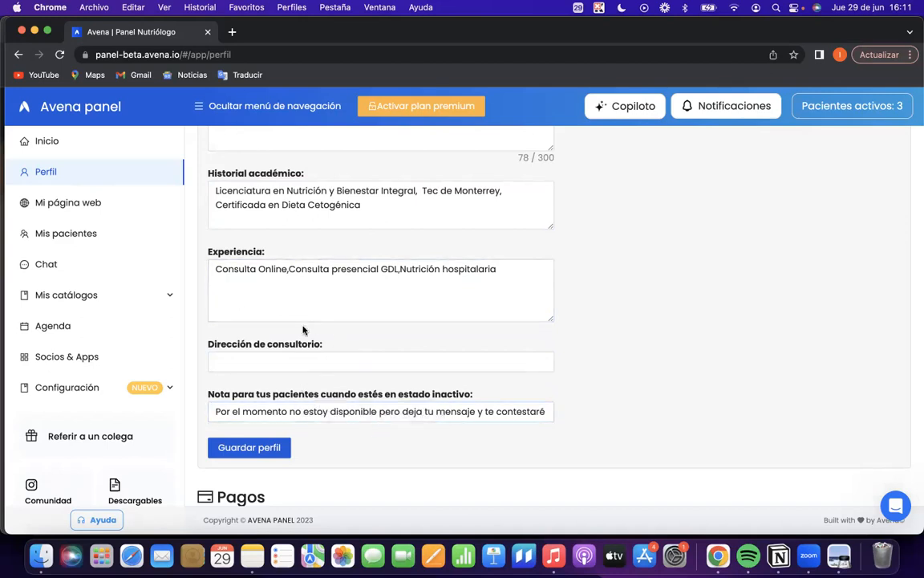
click(246, 359)
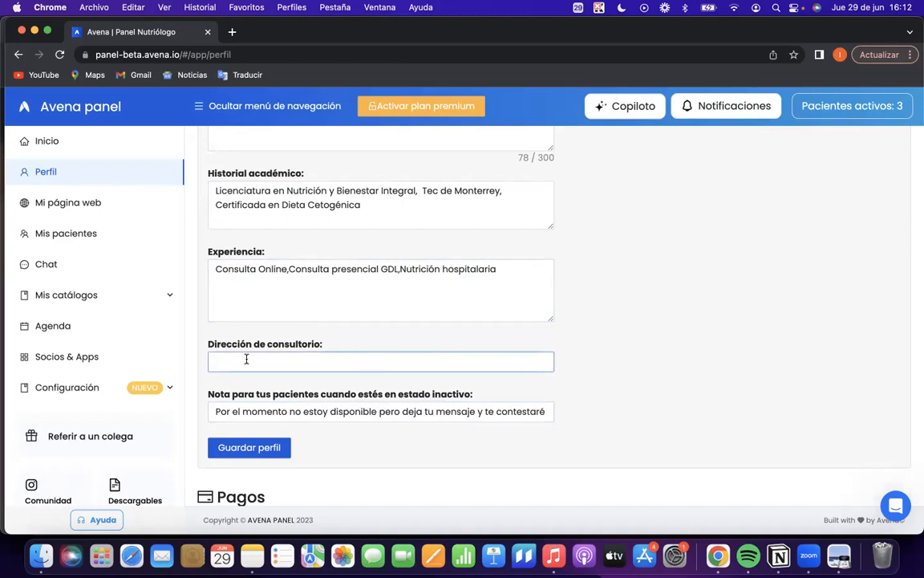
click(206, 389)
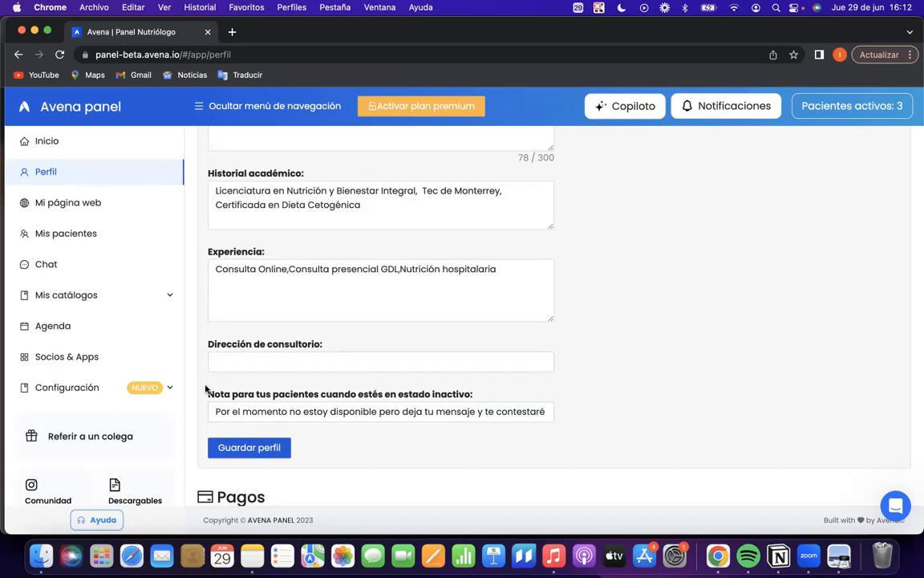
click(217, 361)
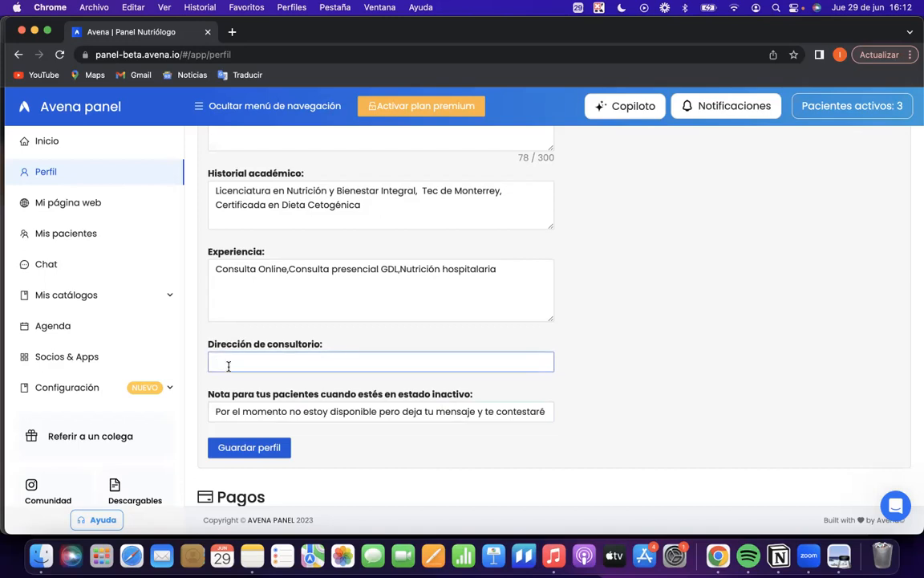
Review the Pagos section of the profile, covering the prices visible in the app and the bank account information.
scroll(224, 357, down, 7)
scroll(249, 392, down, 1)
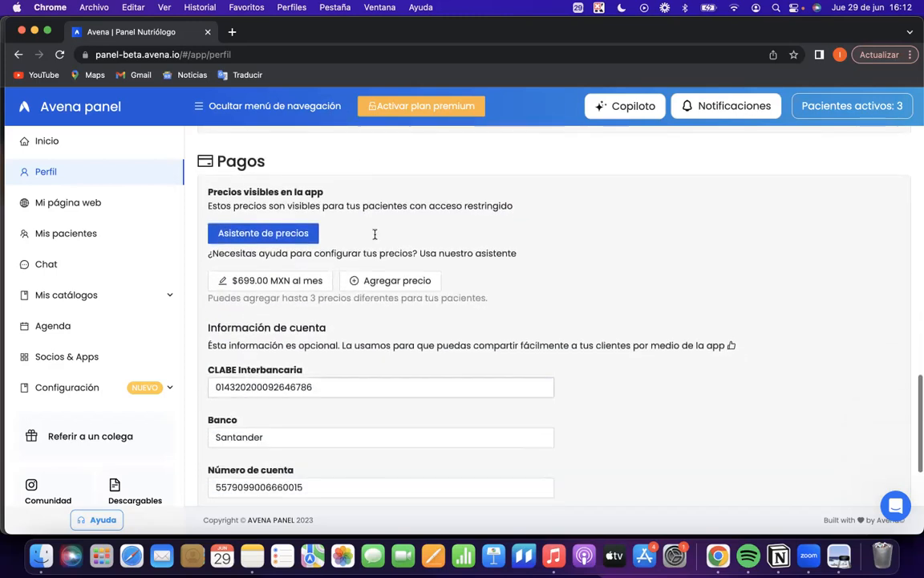
click(335, 437)
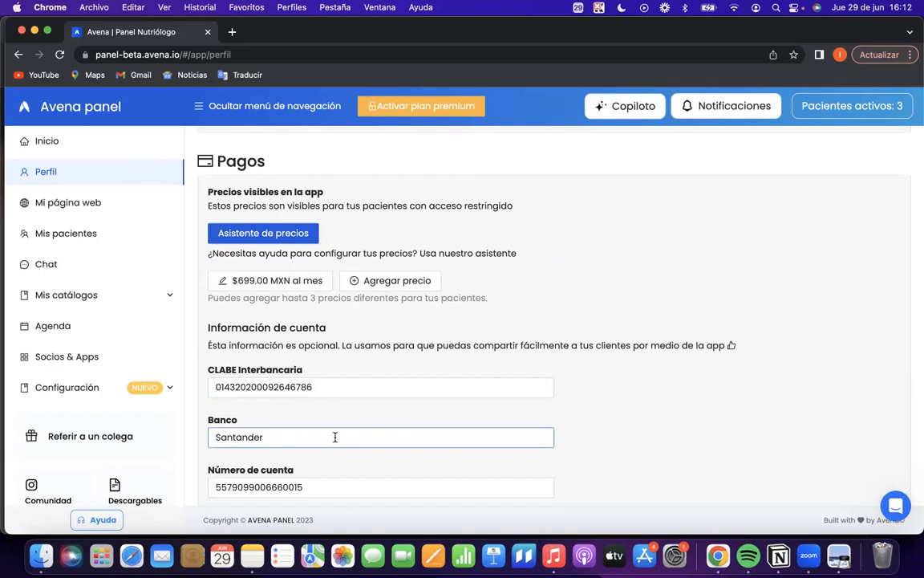
scroll(335, 436, down, 2)
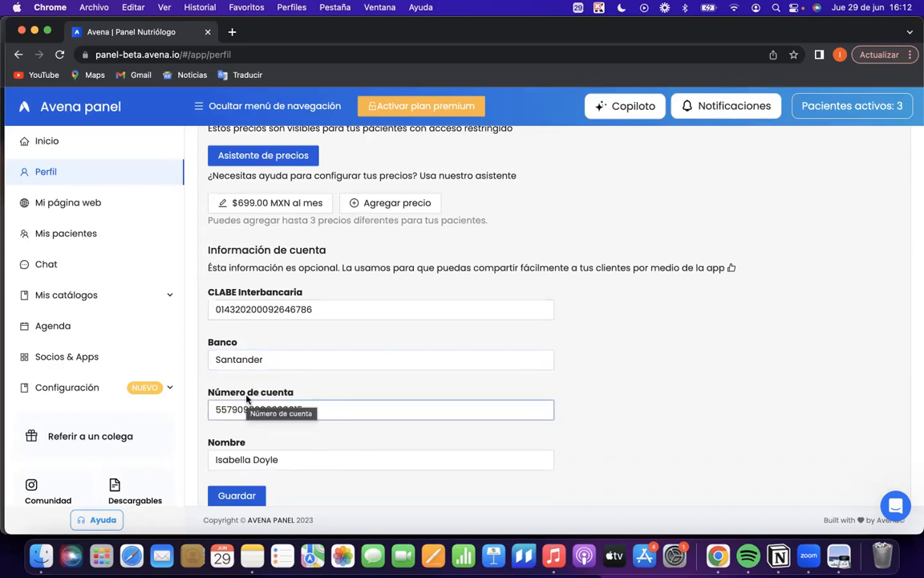
scroll(249, 398, up, 3)
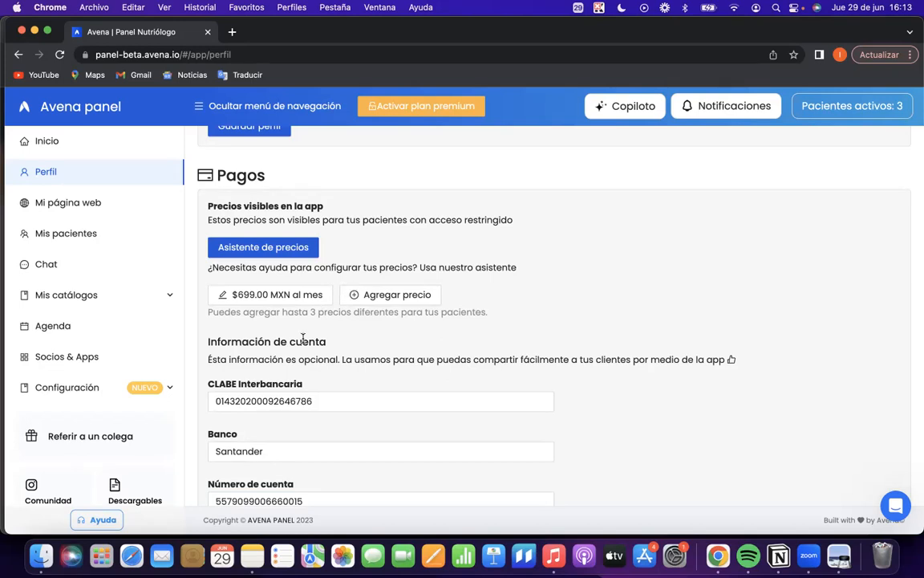
Open the form for adding a price, switch the price type to Subscripción, review its fields and close it without saving.
scroll(304, 336, down, 2)
click(373, 234)
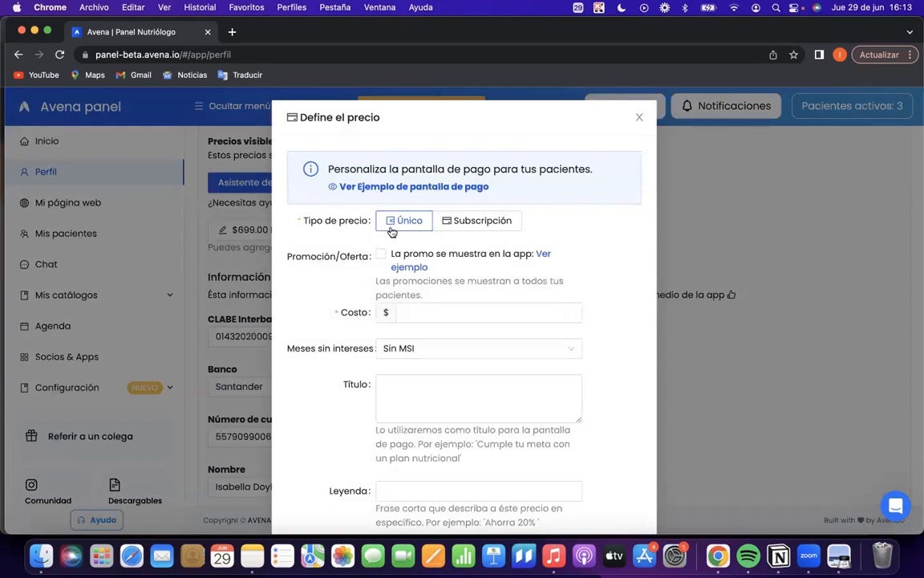
click(473, 225)
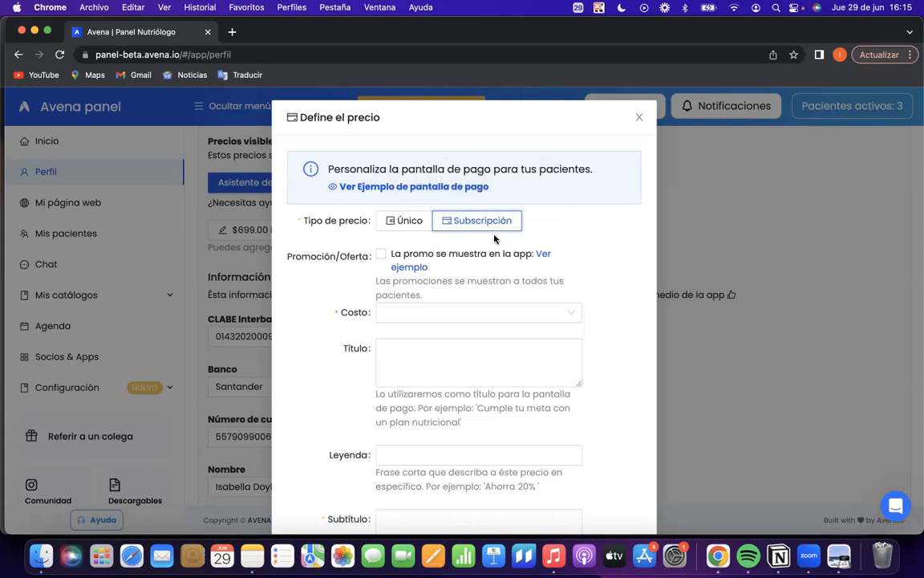
scroll(447, 369, down, 1)
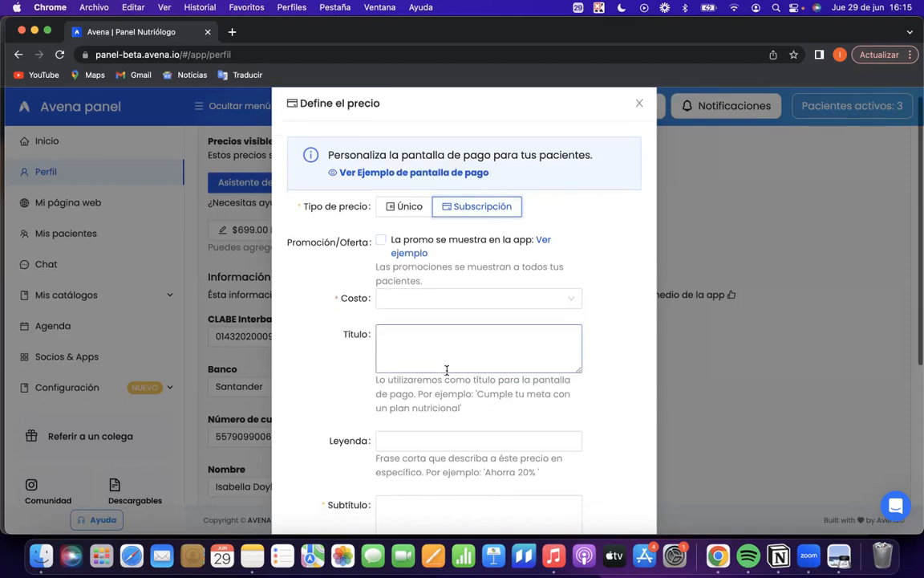
scroll(448, 326, down, 3)
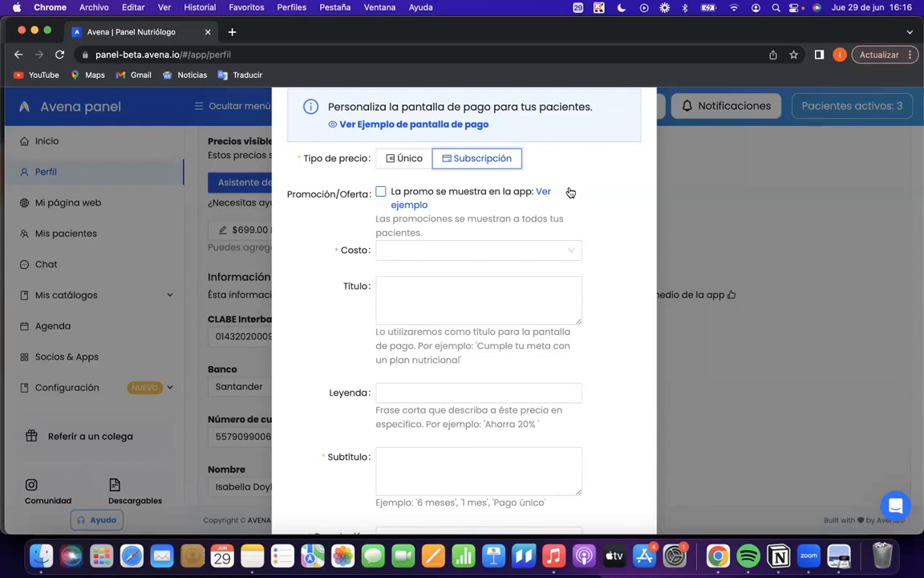
scroll(570, 192, up, 2)
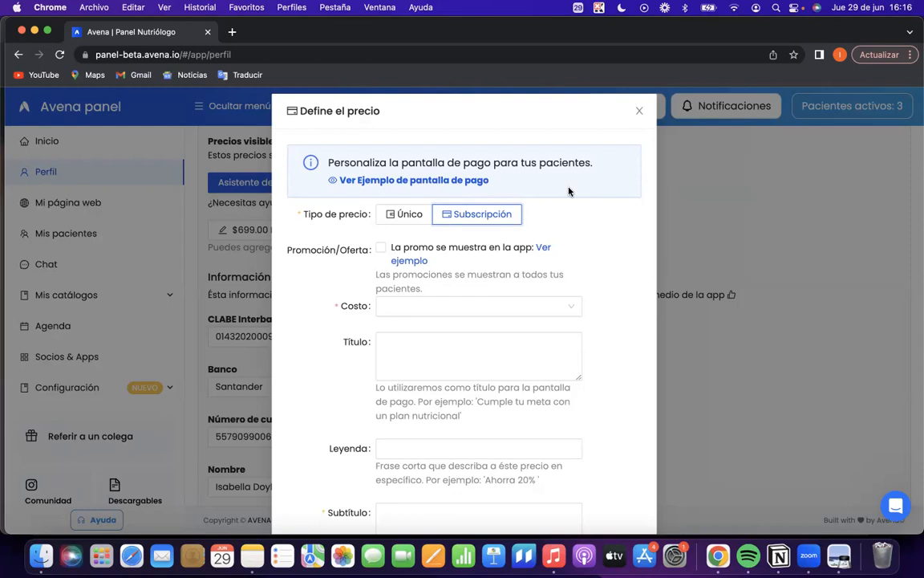
click(638, 111)
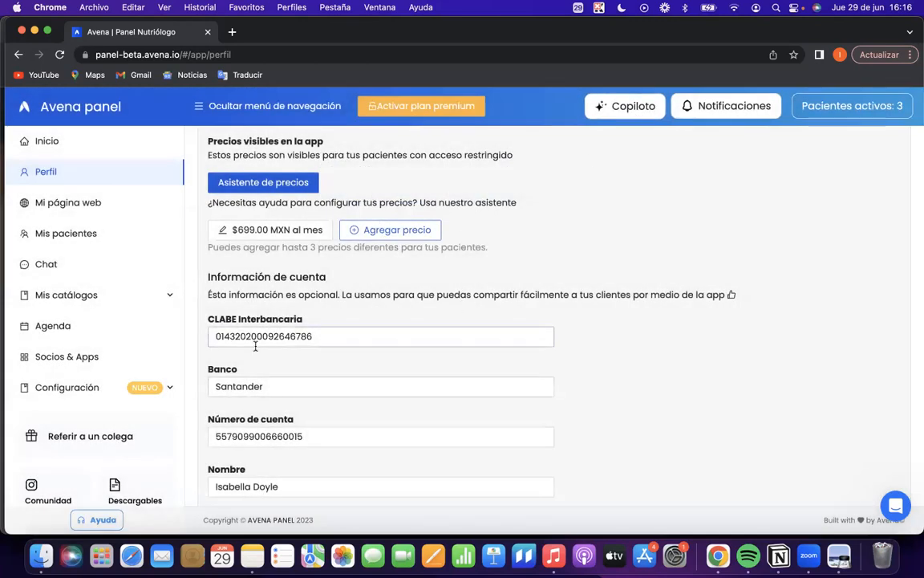
Open the Mi página web page and review the web address and Enlaces fields for calendar and social networks.
click(61, 205)
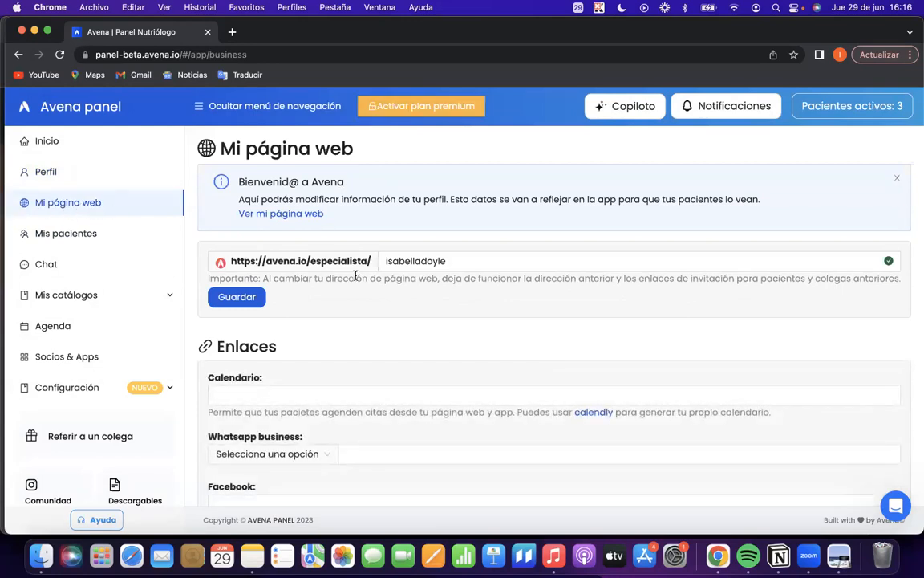
scroll(356, 276, down, 5)
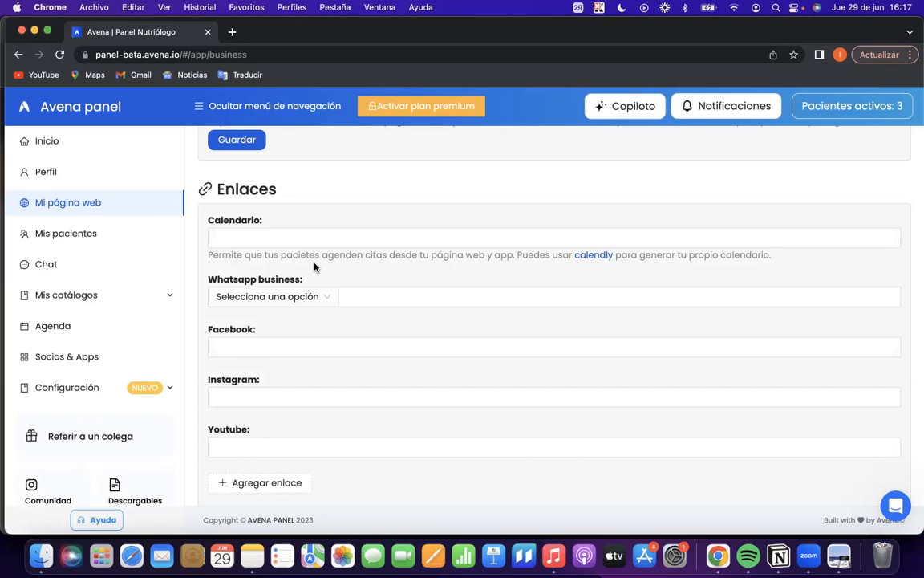
scroll(314, 267, up, 1)
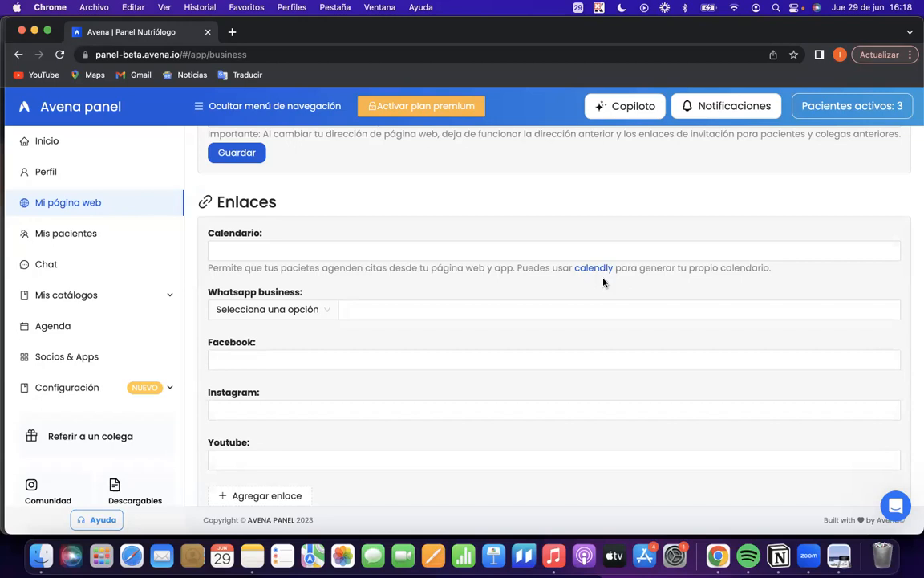
Open the nutritionist's public web page from Mi página web and highlight its full address.
scroll(603, 281, up, 4)
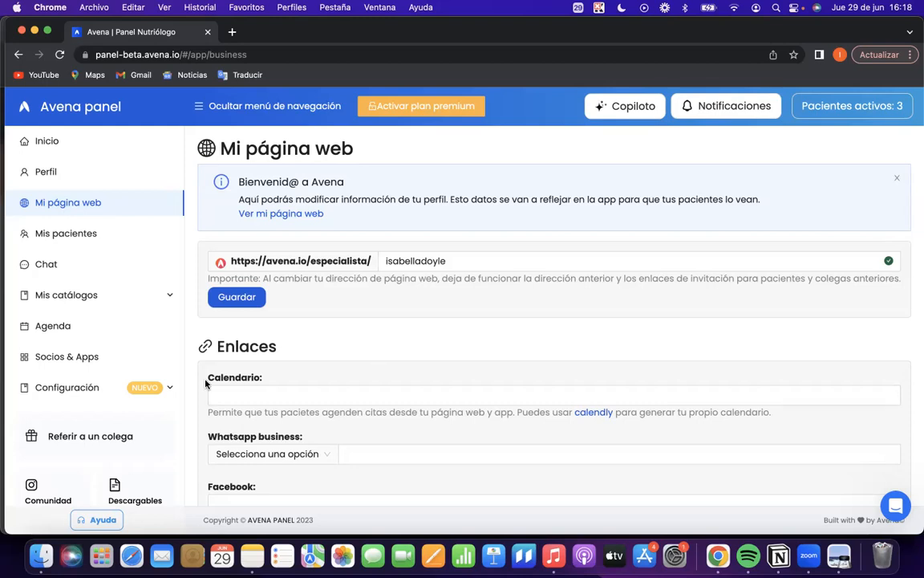
scroll(231, 378, down, 3)
scroll(274, 409, up, 3)
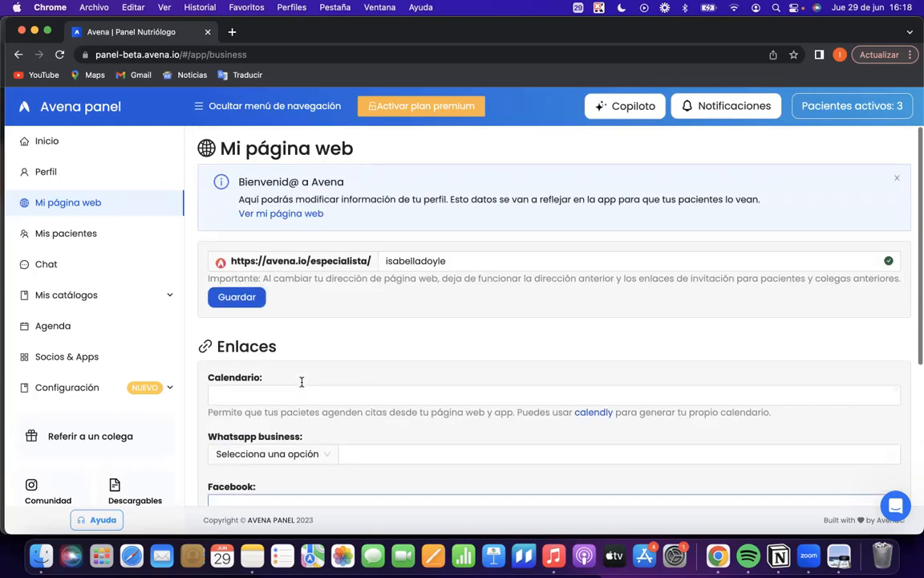
click(275, 214)
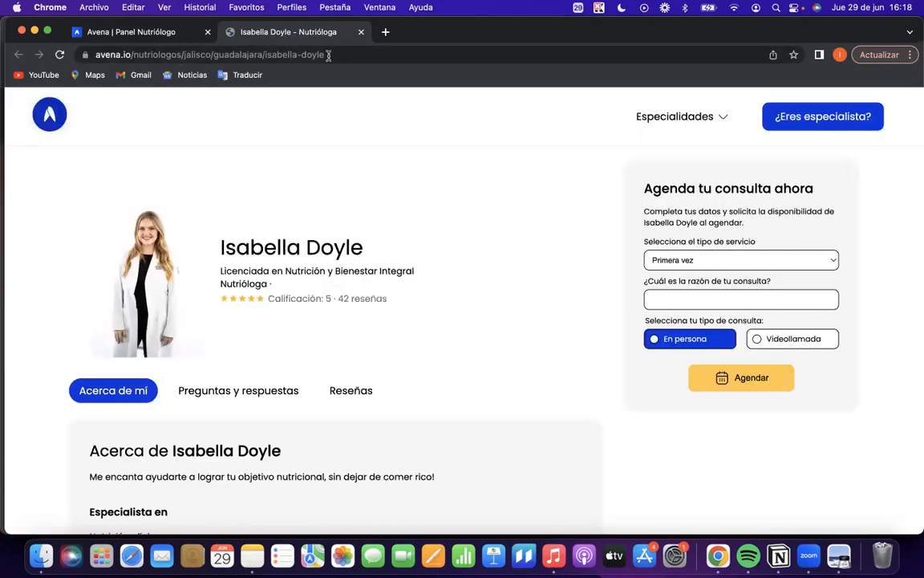
click(298, 51)
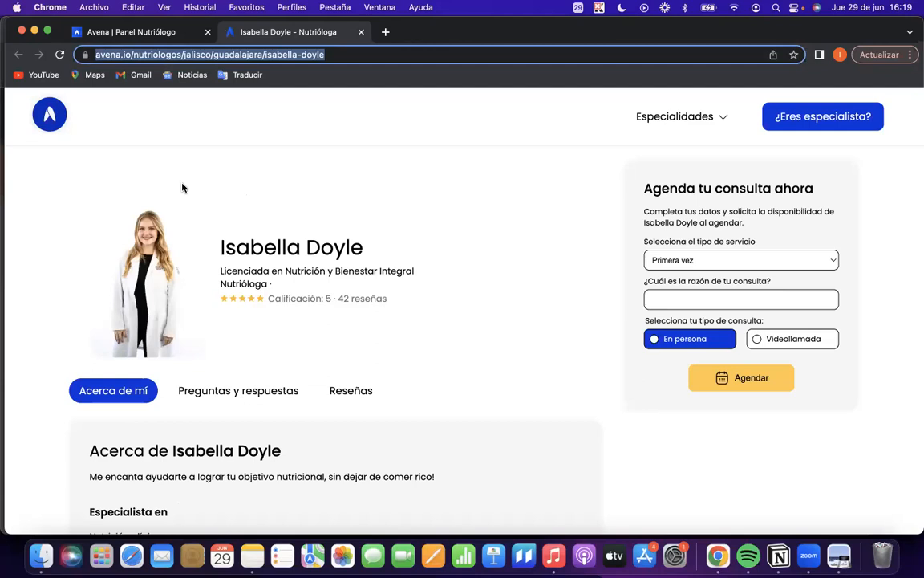
Review the public page's Acerca de, Experiencia and Escolaridad details, the consultation questions and the patient reviews.
scroll(318, 334, down, 3)
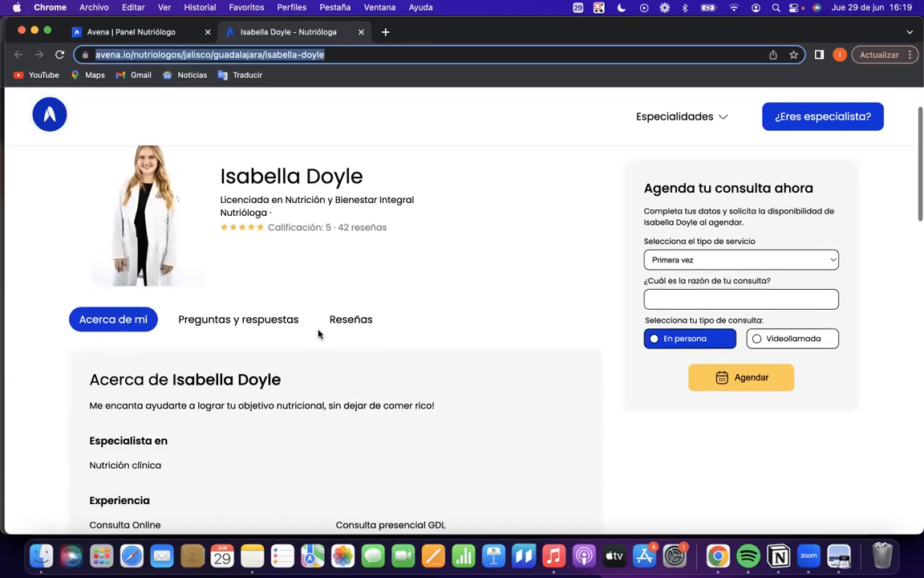
scroll(319, 334, down, 2)
scroll(319, 334, up, 1)
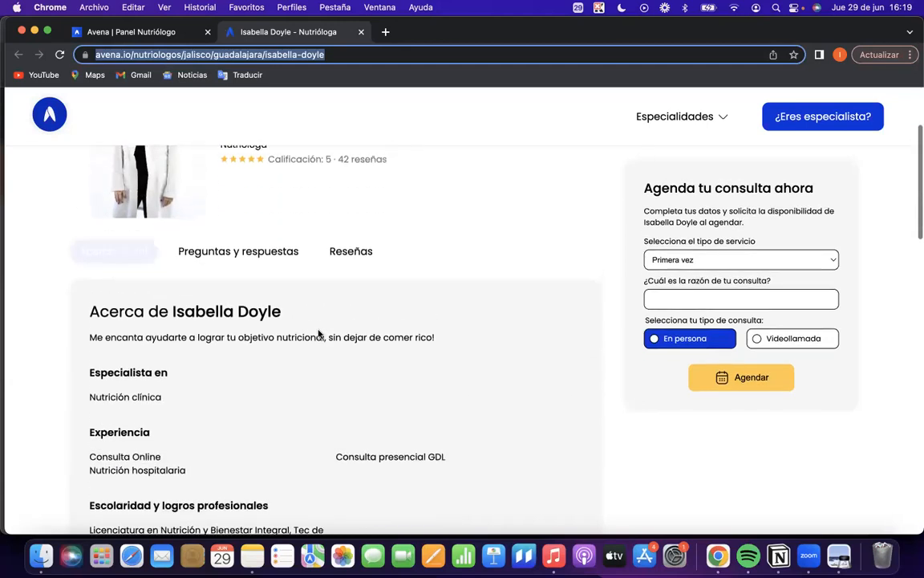
scroll(319, 334, down, 3)
scroll(181, 337, down, 12)
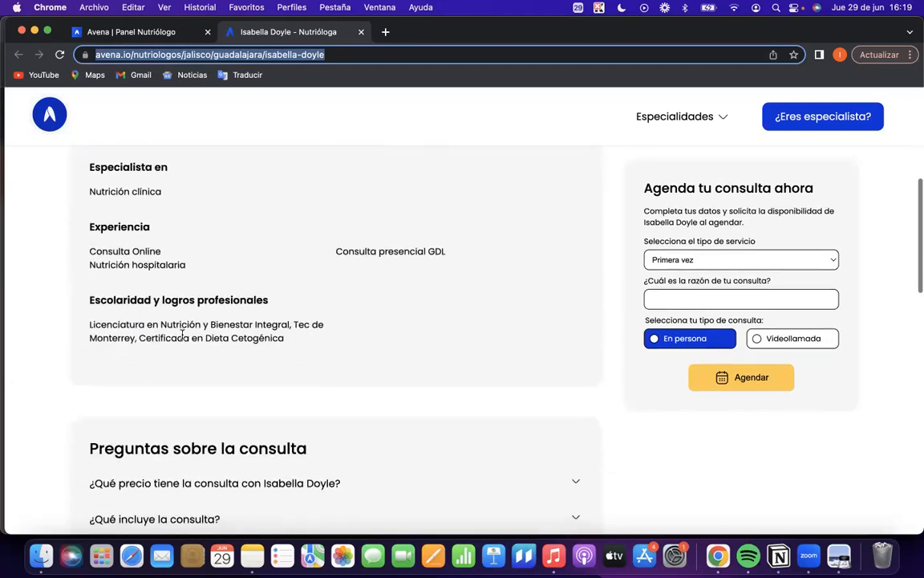
scroll(182, 336, up, 2)
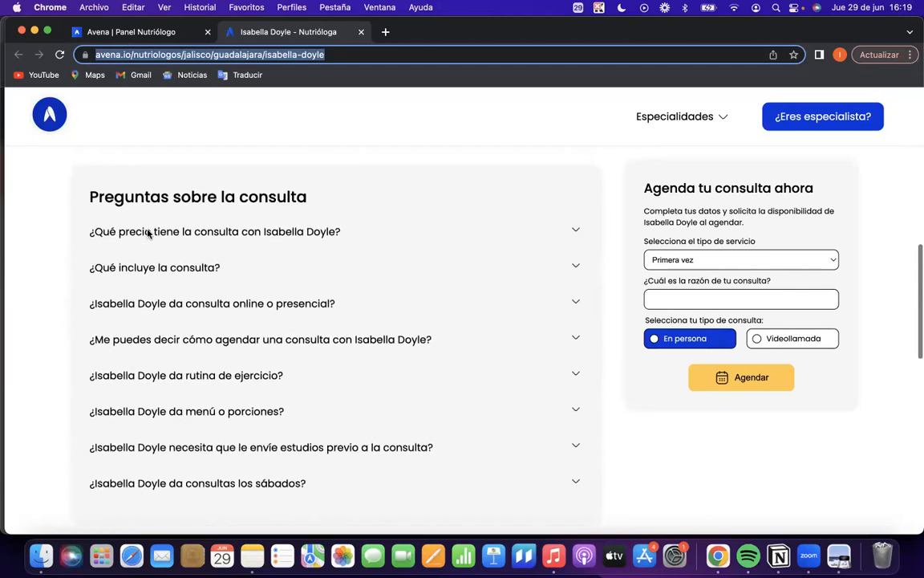
scroll(237, 268, down, 4)
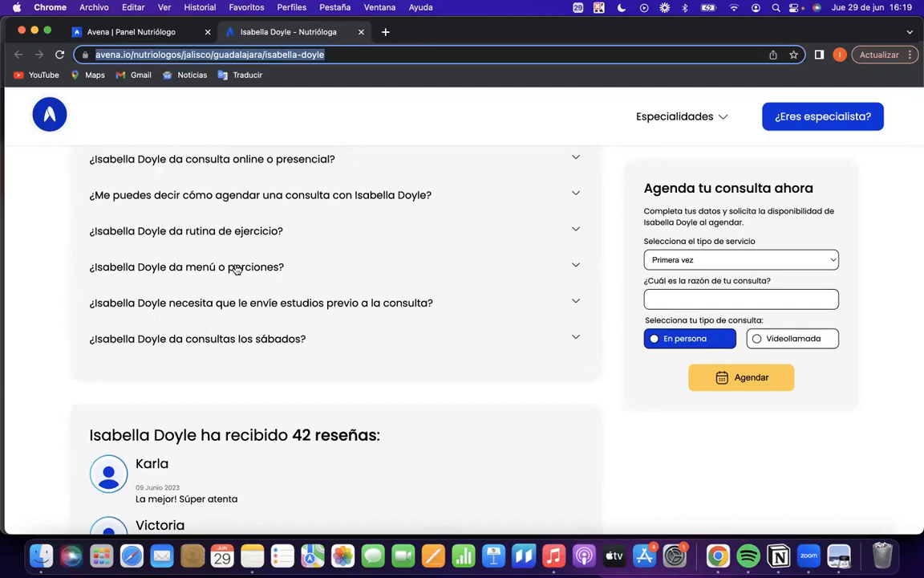
scroll(237, 268, down, 6)
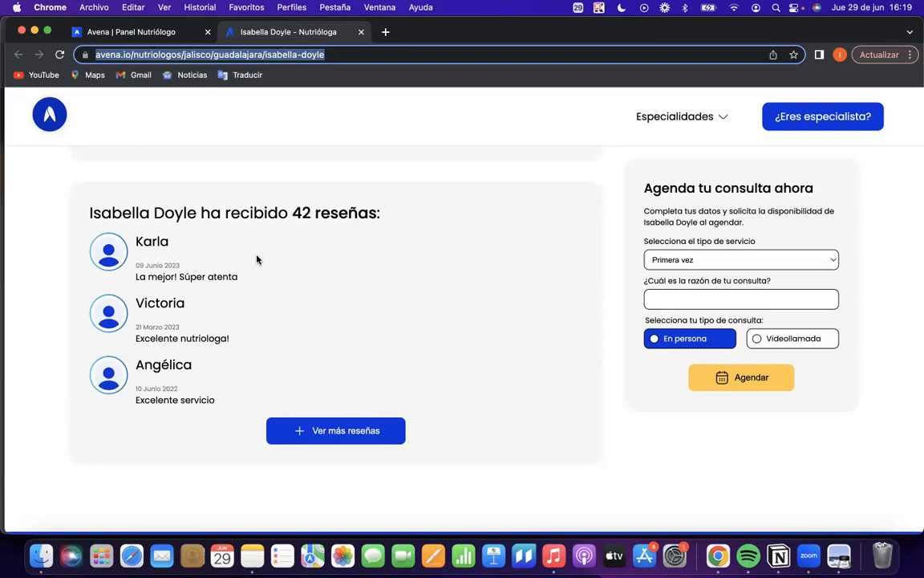
Load more patient reviews on the public page, look through them to the footer and return to the page's beginning.
click(295, 433)
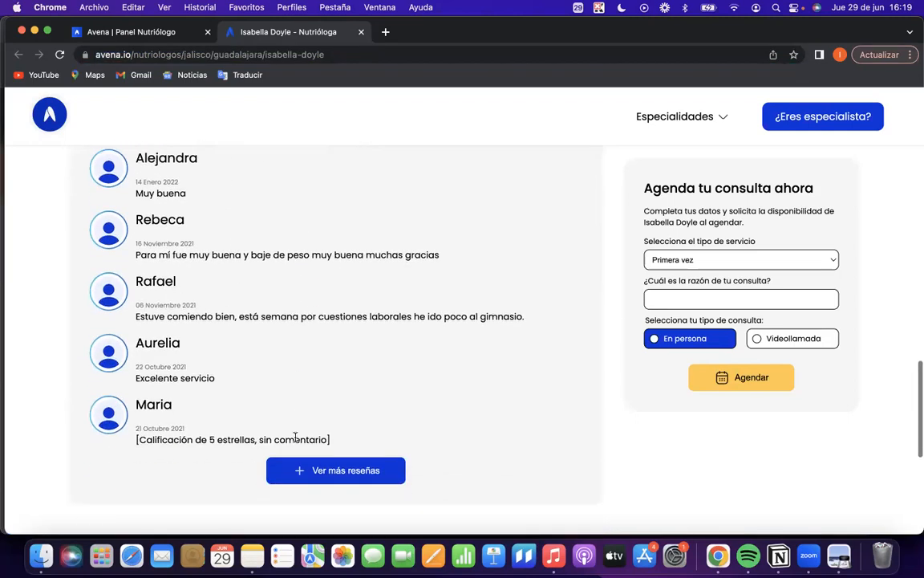
scroll(224, 321, down, 1)
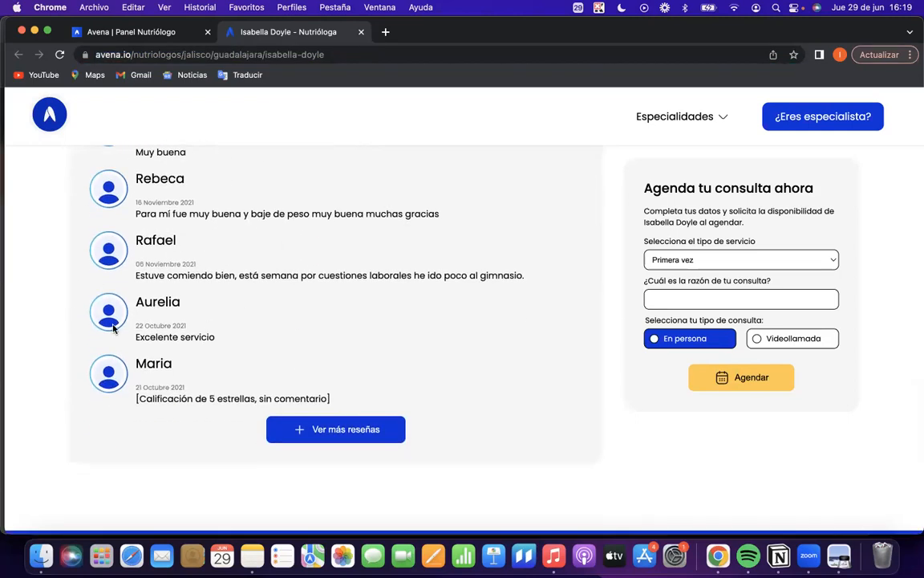
scroll(180, 345, up, 1)
scroll(174, 351, down, 2)
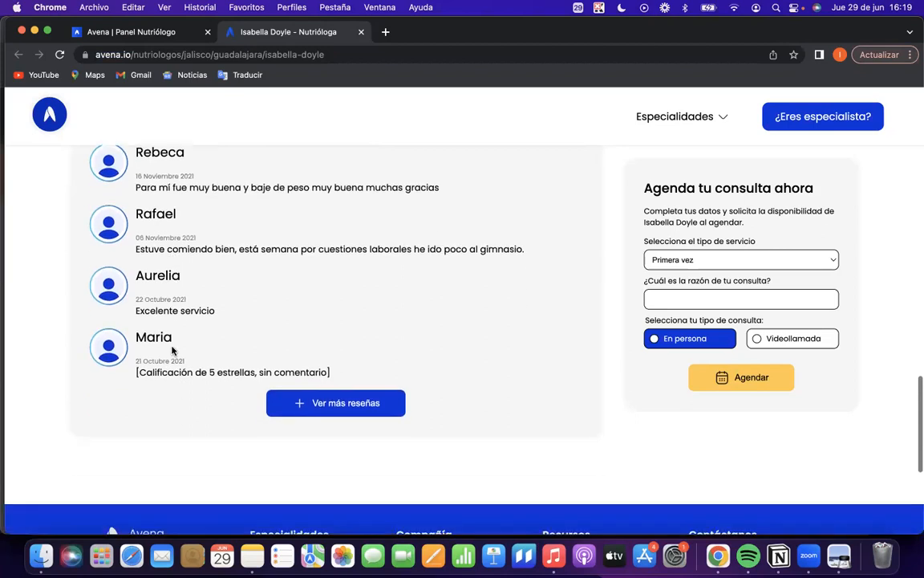
click(305, 406)
scroll(304, 411, down, 3)
scroll(304, 410, down, 5)
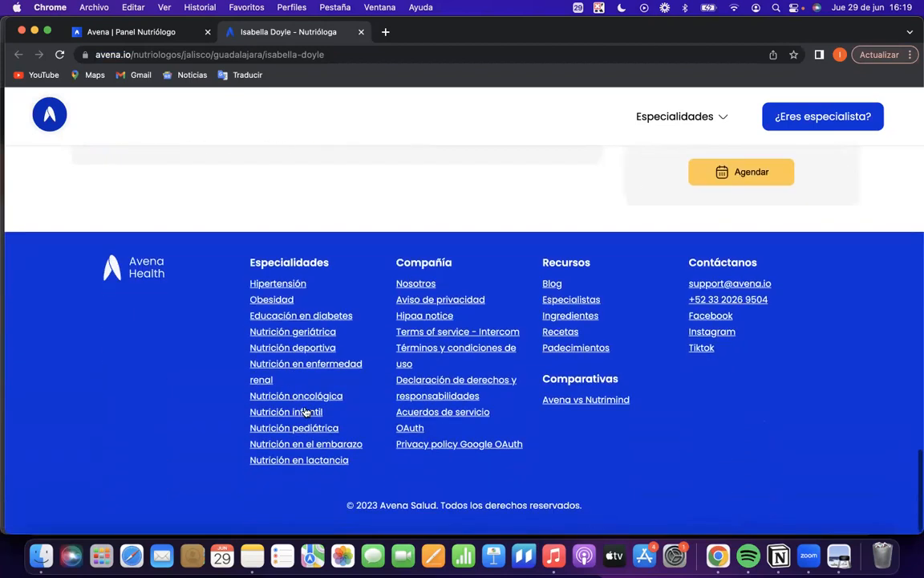
scroll(304, 411, up, 20)
scroll(304, 411, up, 3)
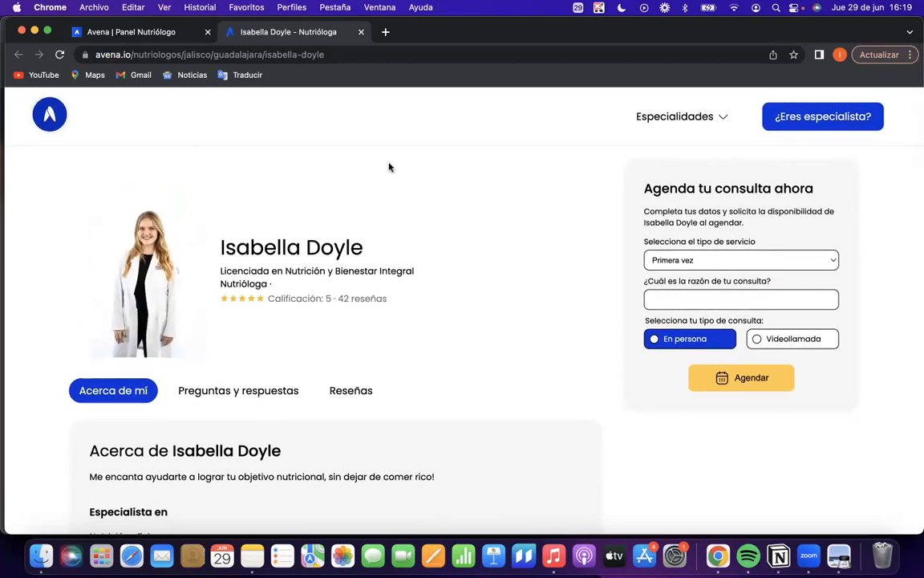
Return to the Avena panel, go to Mis pacientes and open the form for adding a new patient.
click(143, 37)
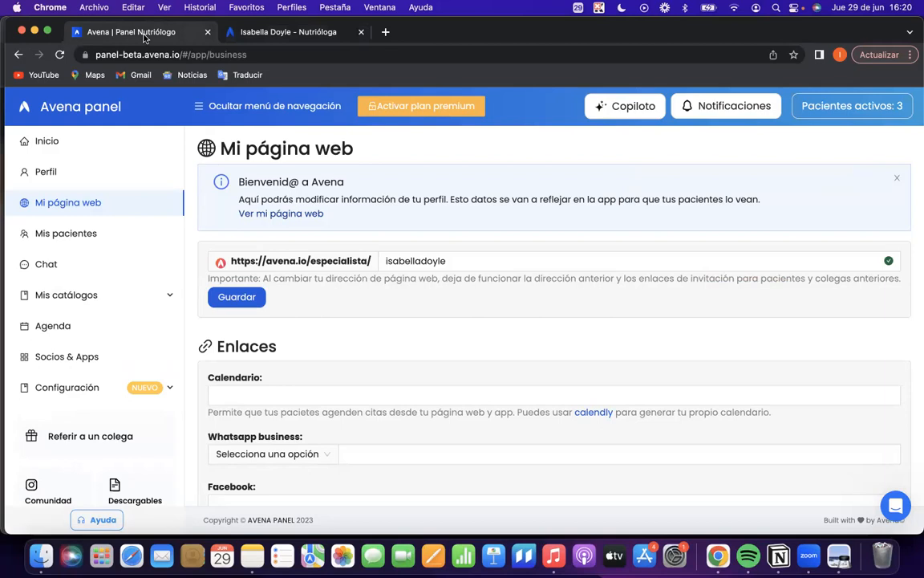
click(66, 235)
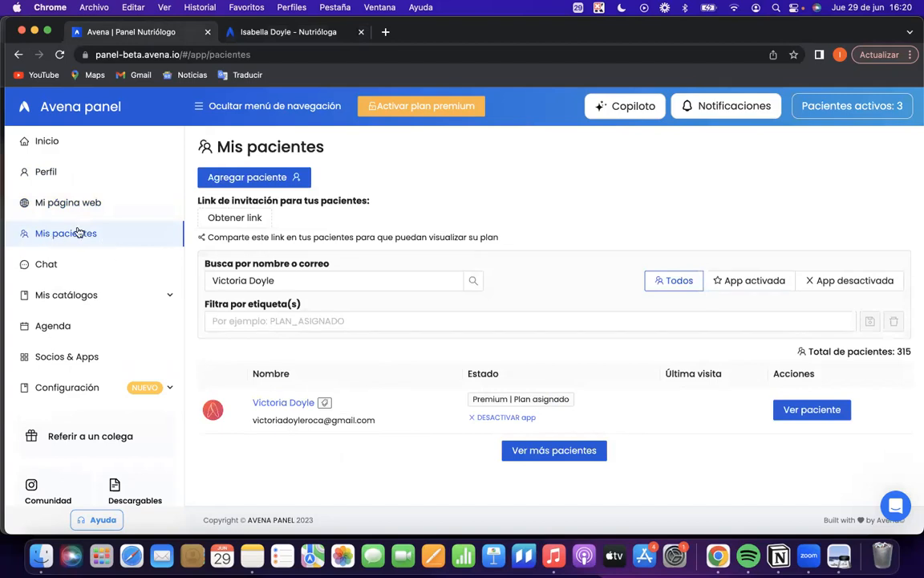
click(237, 180)
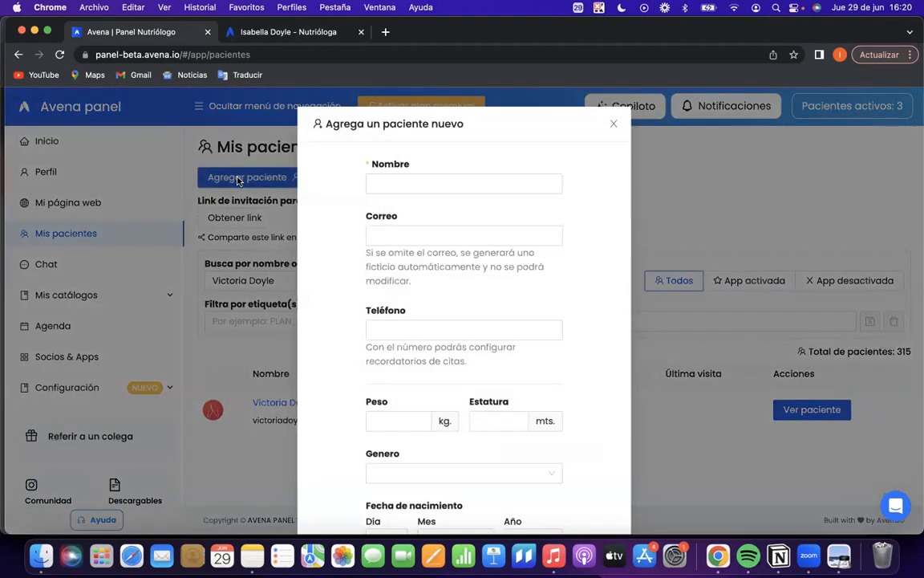
scroll(430, 242, down, 2)
scroll(432, 251, up, 2)
Go over the Nombre, Correo and Teléfono fields of the new patient form without filling them in.
click(454, 166)
drag(371, 155, 392, 158)
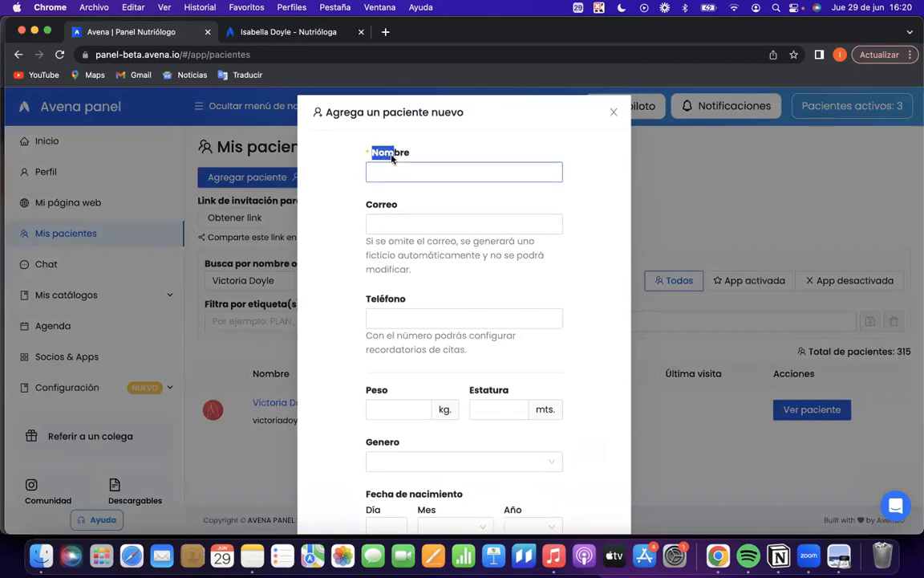
click(423, 223)
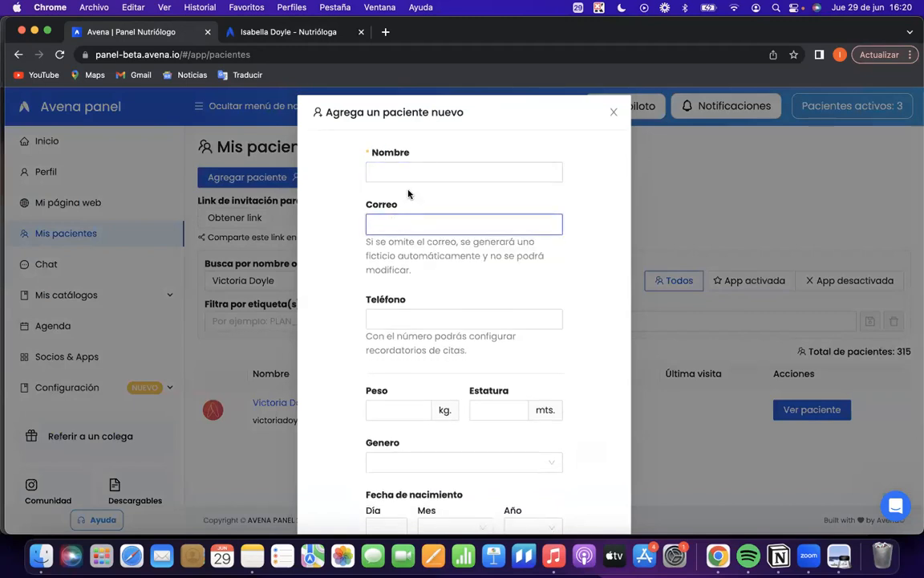
scroll(399, 256, down, 1)
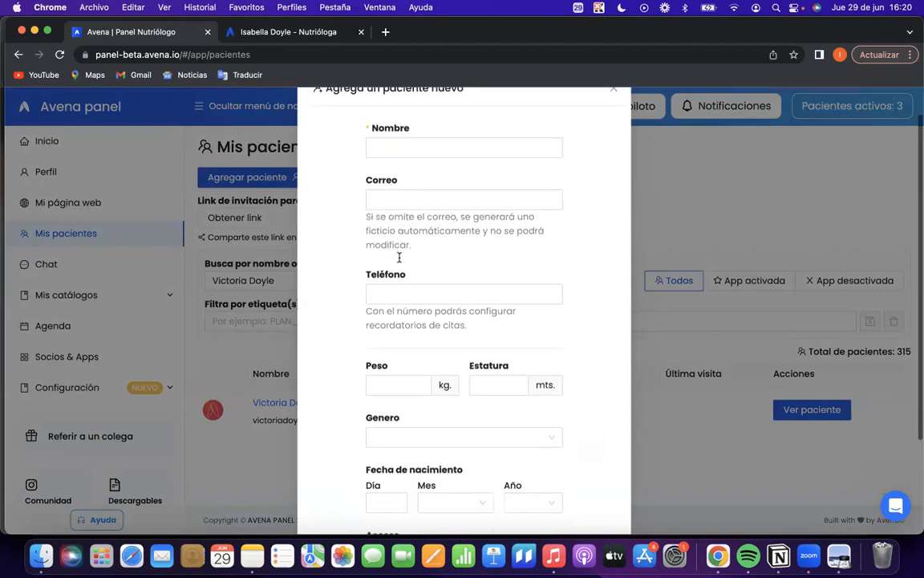
click(388, 290)
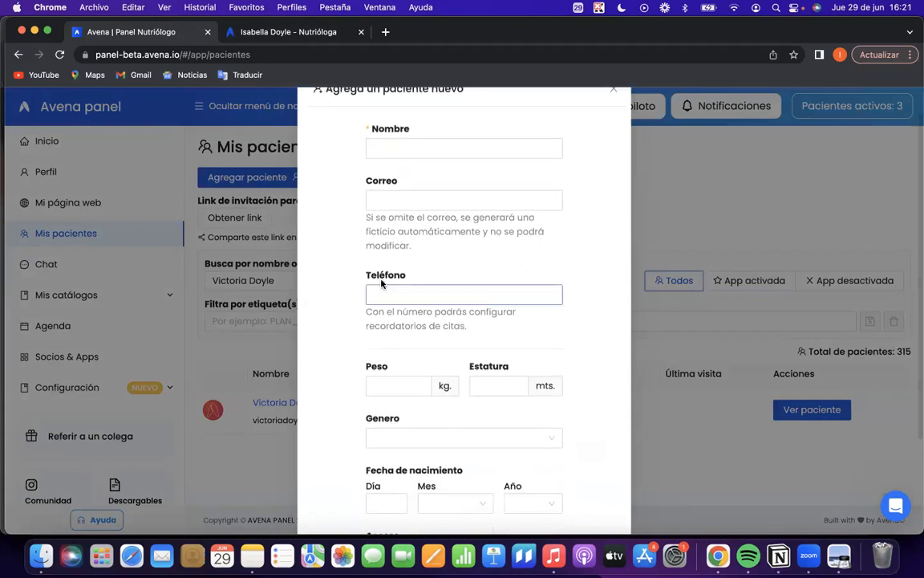
scroll(394, 240, up, 1)
click(395, 237)
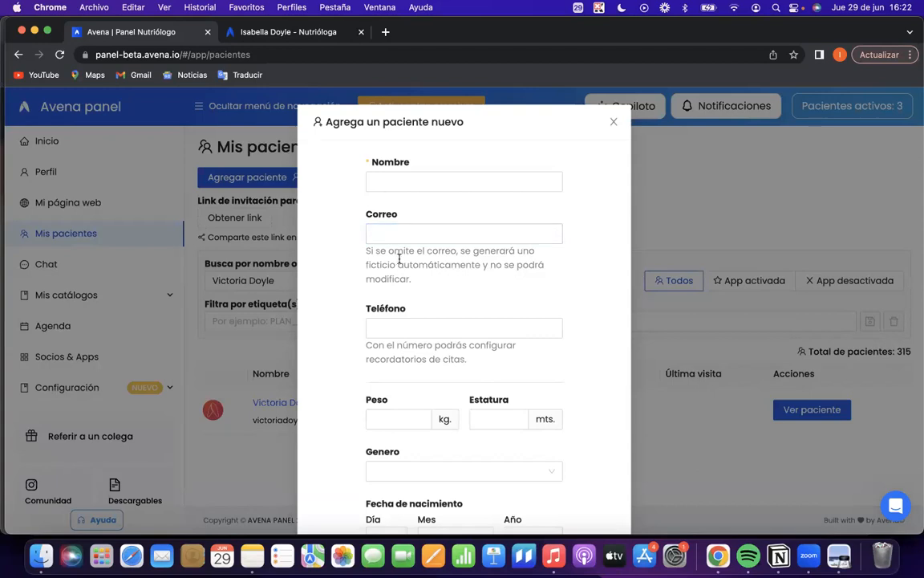
click(394, 306)
click(371, 329)
click(379, 162)
Go over the Peso, Estatura and Genero fields of the new patient form.
scroll(415, 382, down, 3)
click(373, 276)
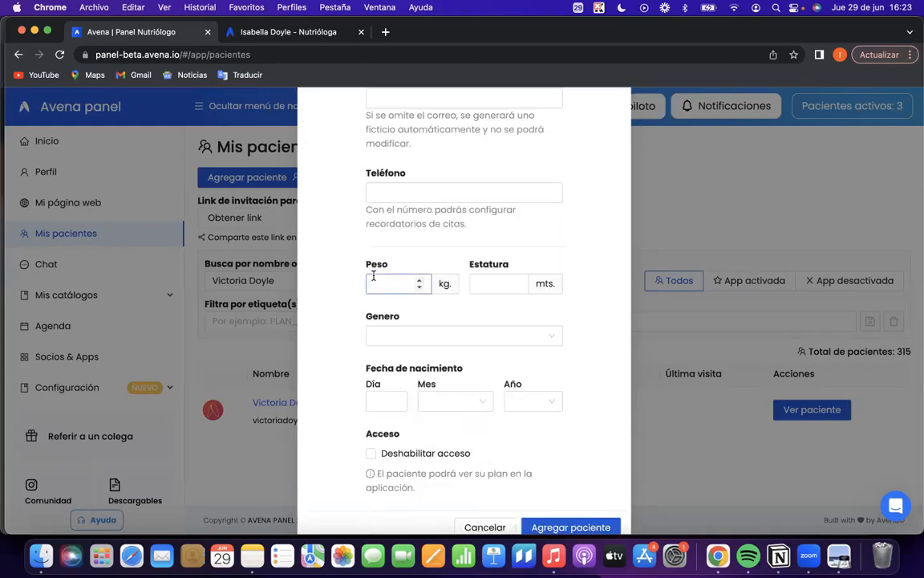
click(473, 305)
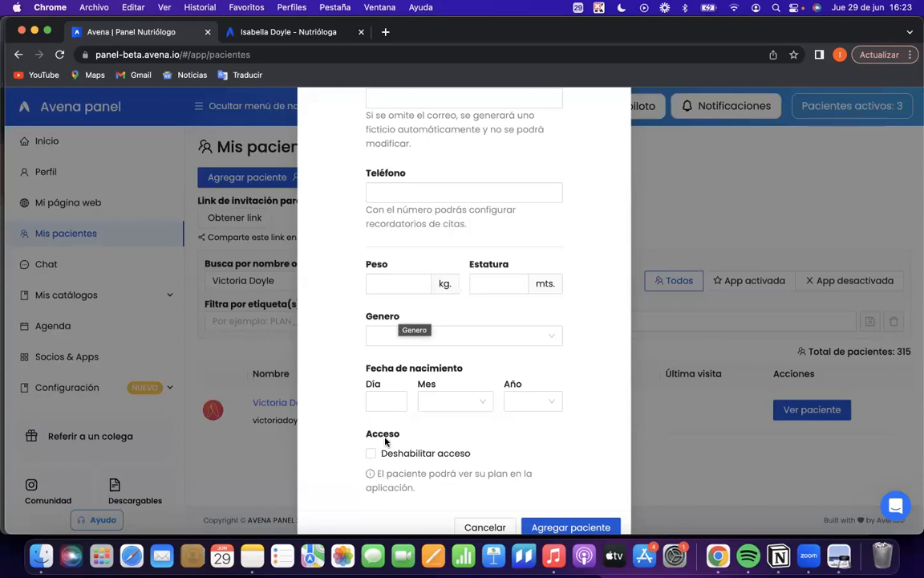
Enable Deshabilitar acceso in the Acceso section and check the note about the patient seeing the plan in the app.
scroll(357, 441, down, 2)
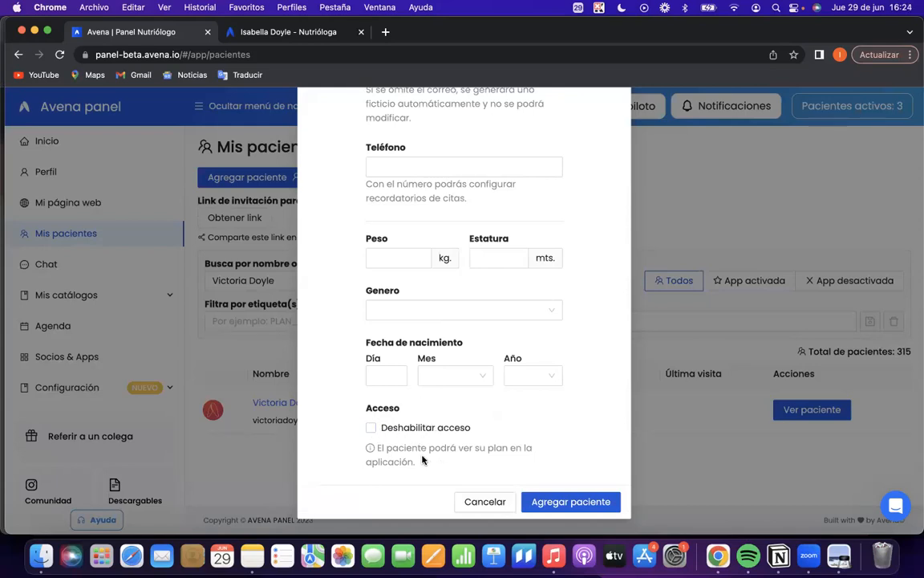
click(371, 428)
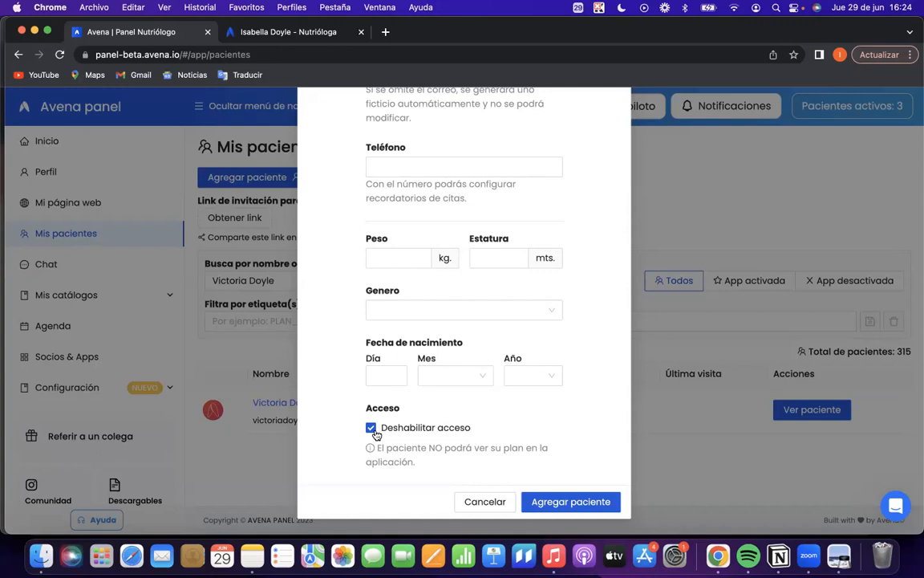
scroll(376, 433, up, 1)
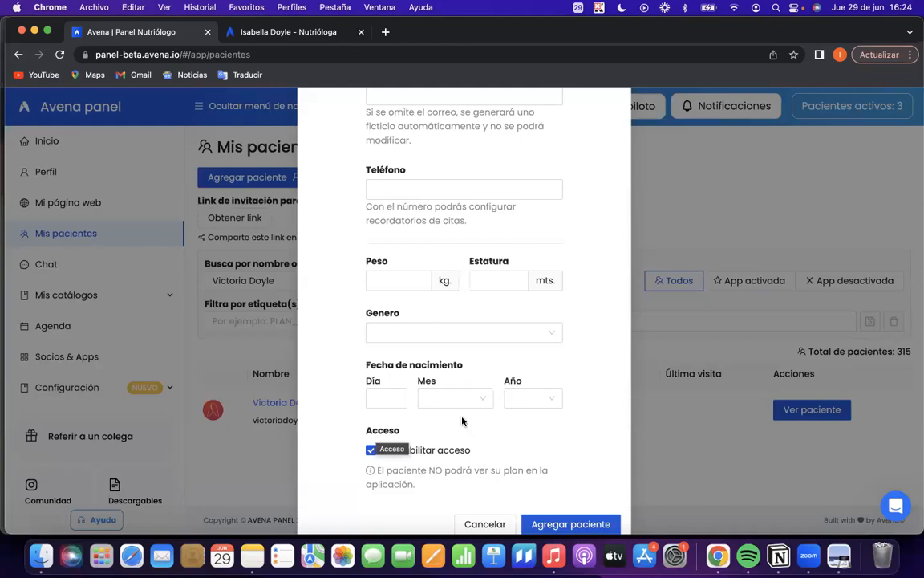
scroll(461, 508, down, 1)
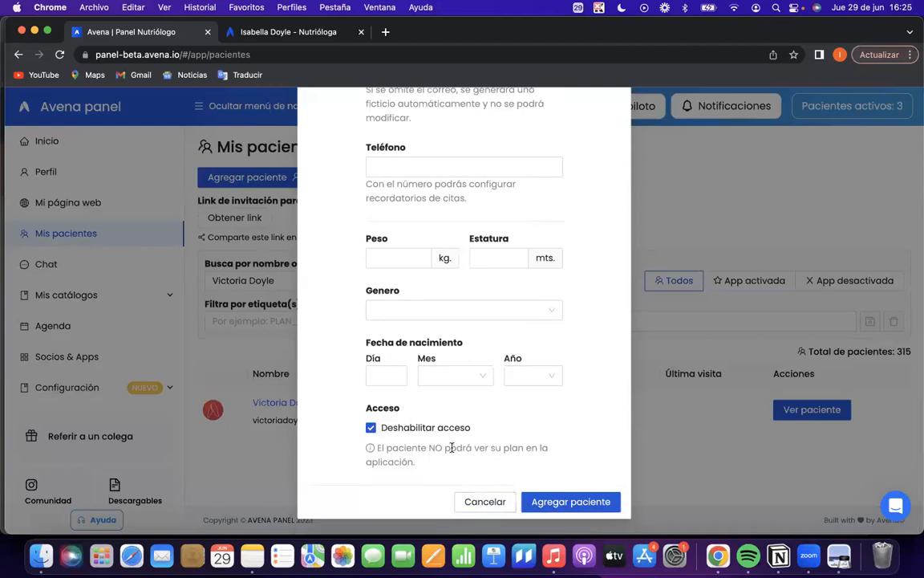
Review the whole new patient form again, from Nombre and Correo through Fecha de nacimiento to the Acceso option.
scroll(449, 473, up, 5)
scroll(448, 437, up, 2)
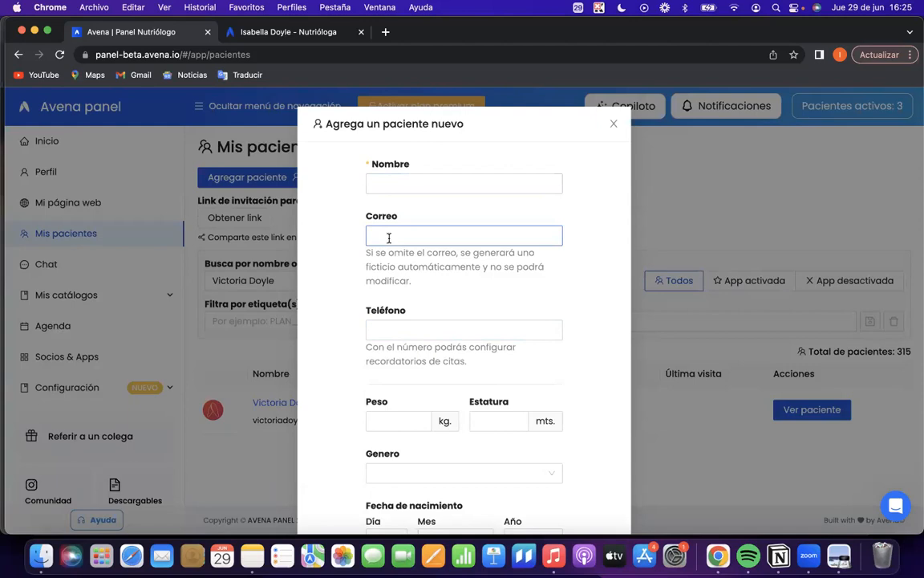
scroll(410, 409, down, 3)
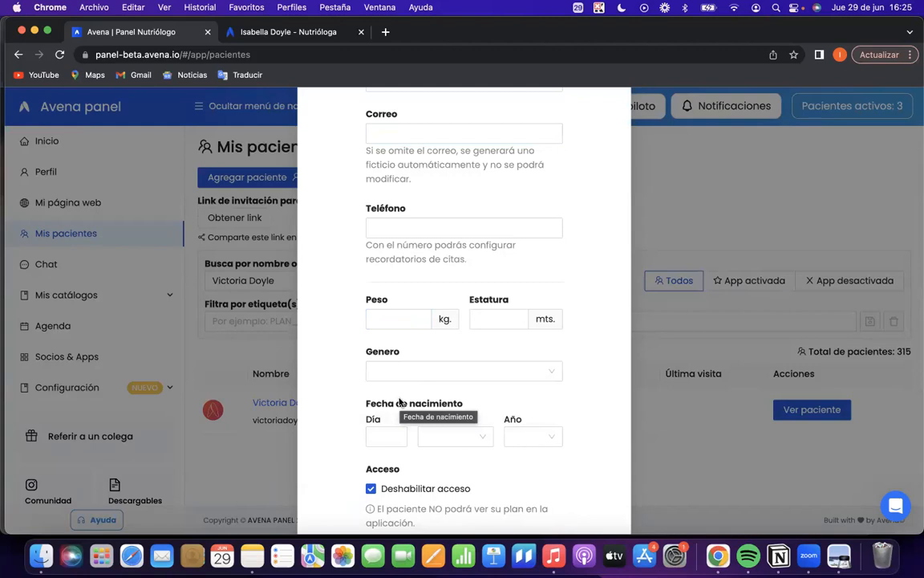
scroll(397, 415, up, 2)
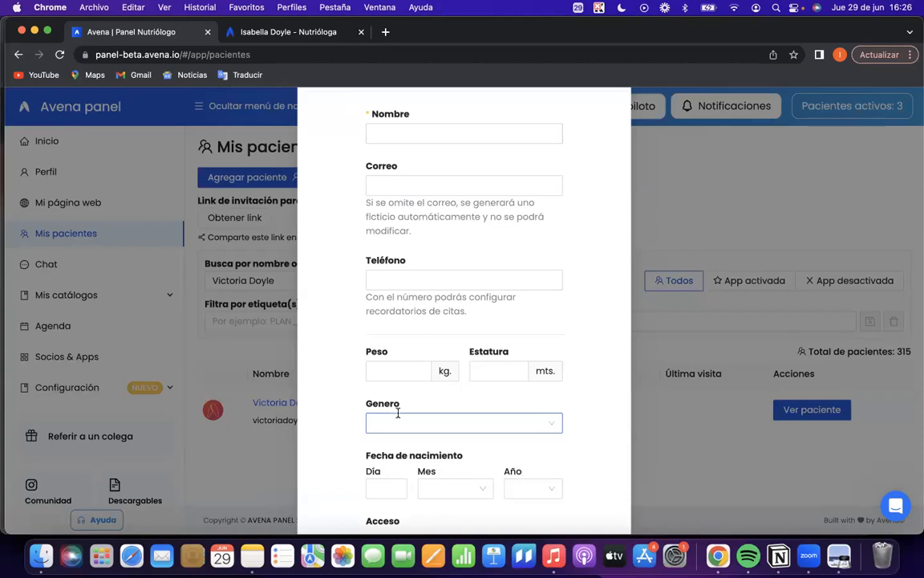
scroll(377, 413, down, 3)
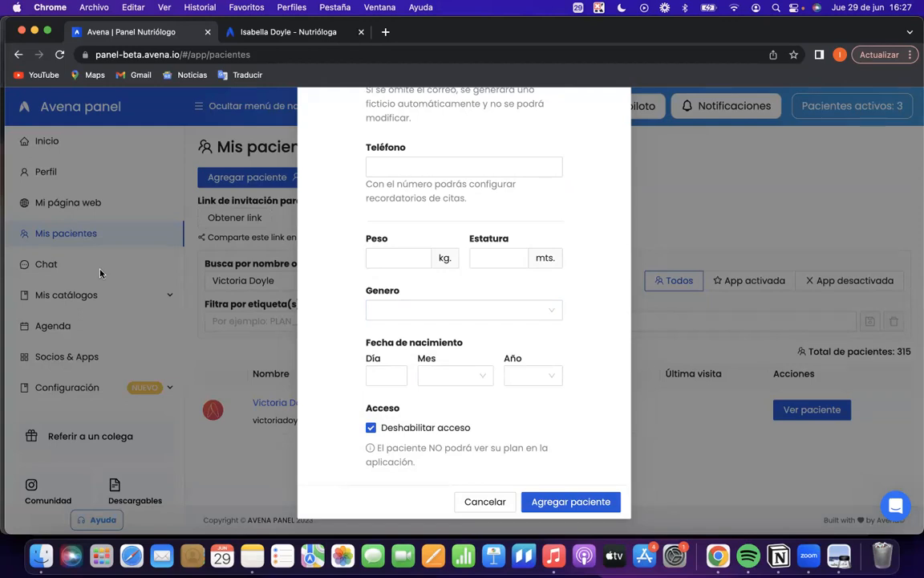
scroll(433, 441, up, 3)
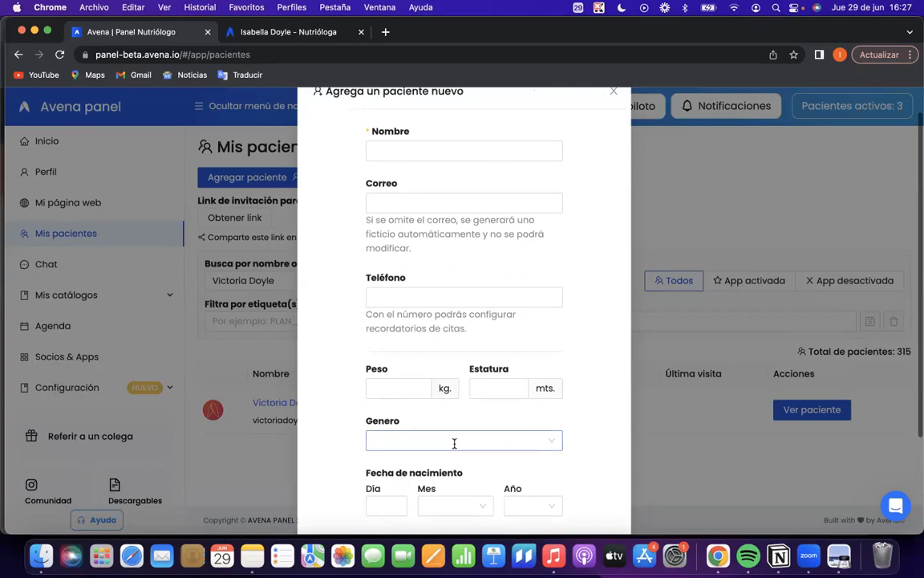
scroll(454, 443, down, 3)
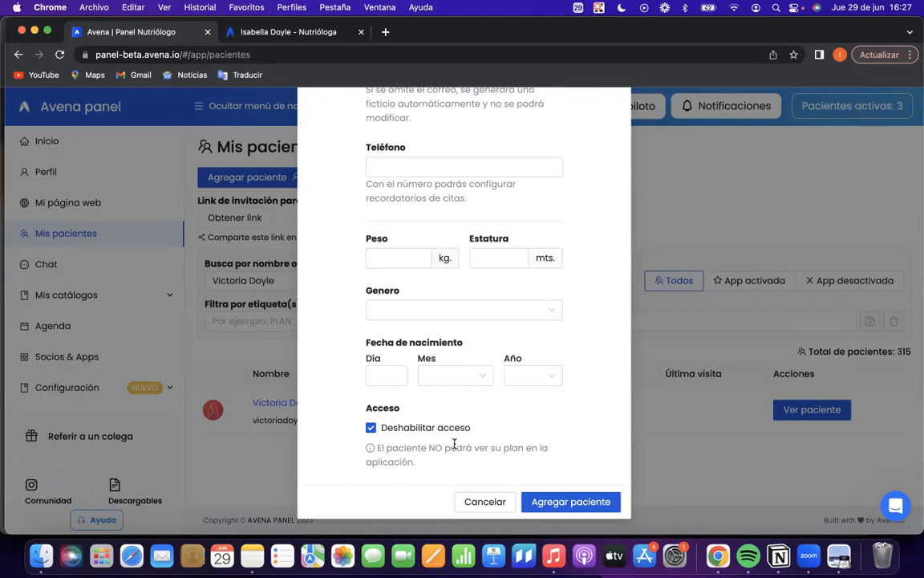
Discard the open patient form, start a new one and enter Paciente de prueba 5 as the Nombre.
click(498, 499)
click(241, 178)
click(417, 181)
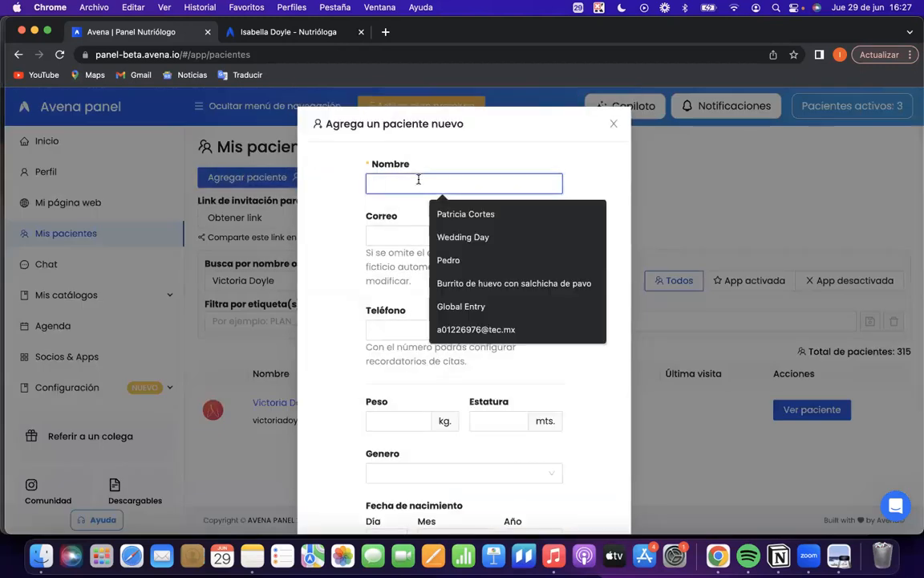
text(Paciente)
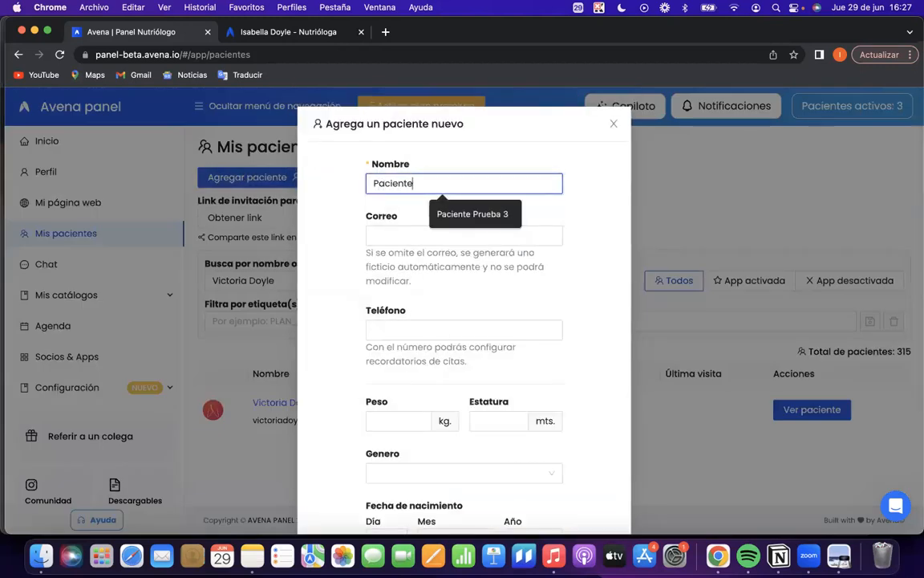
text( de prueba)
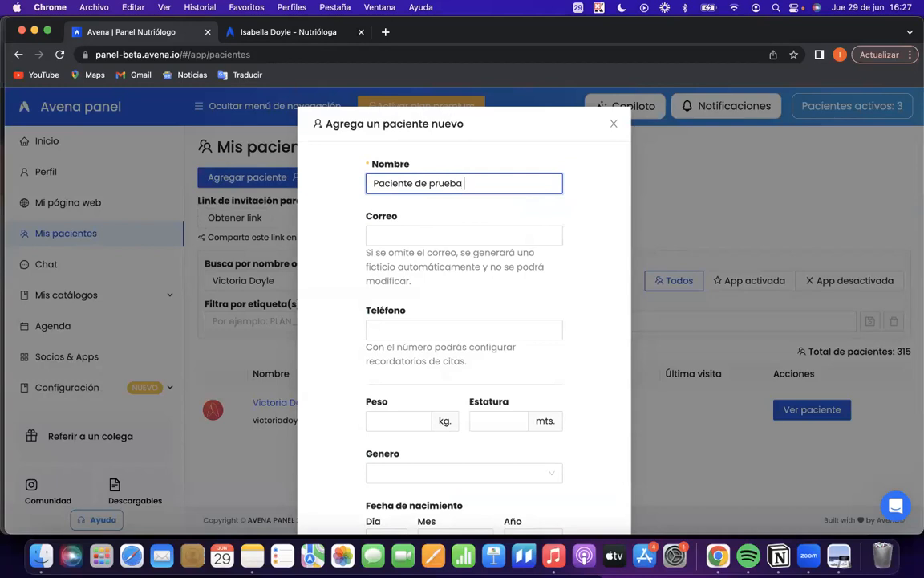
text( 5)
Fill in the test patient's e-mail address and phone number in the Correo and Teléfono fields.
click(410, 238)
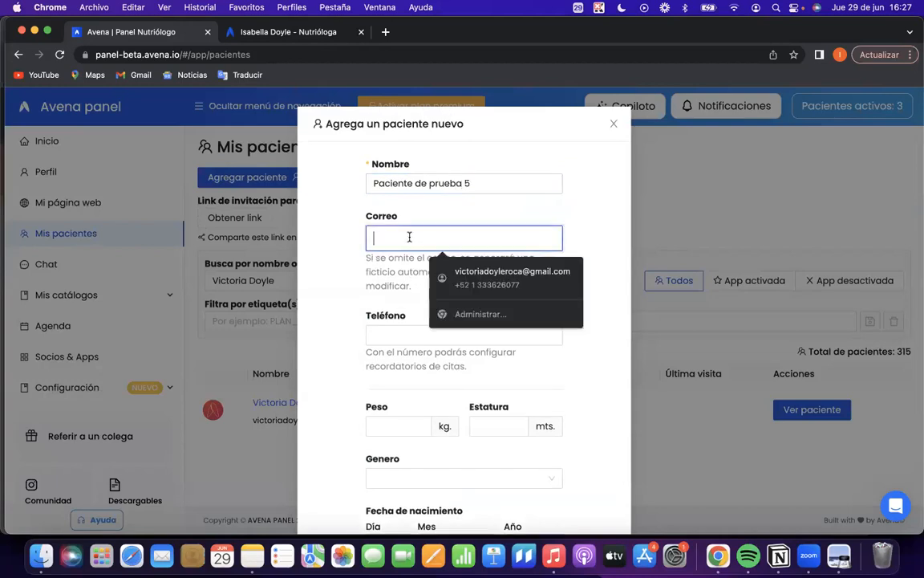
text(pr)
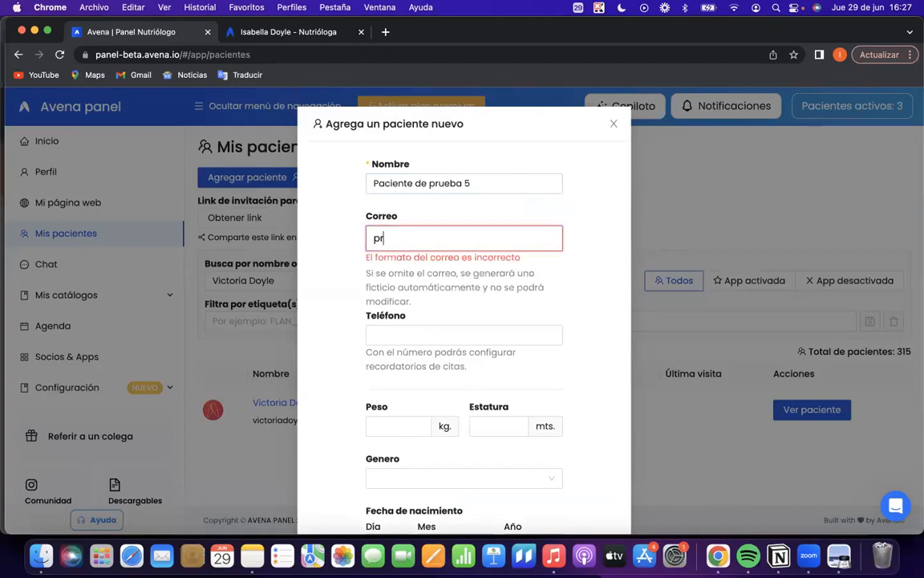
text(ueba45)
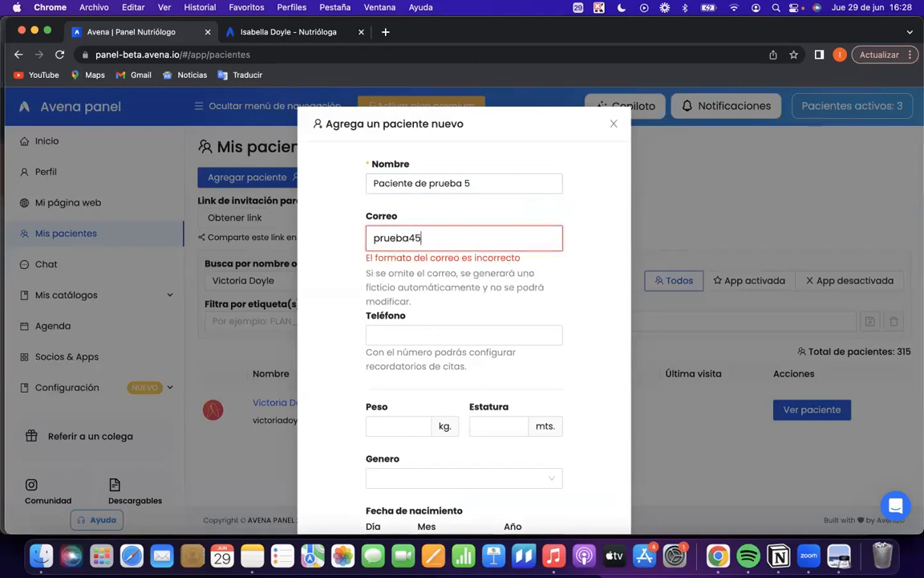
text(32@prueba.com)
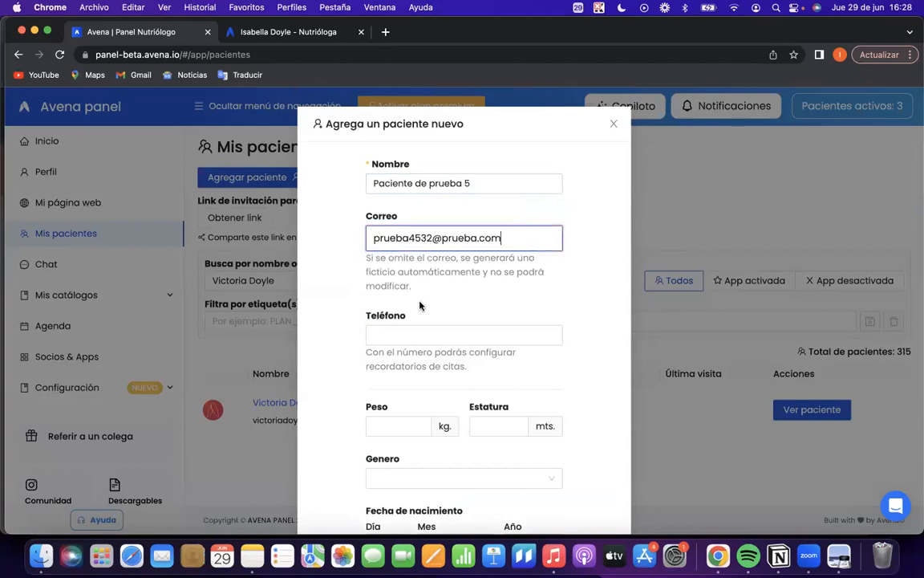
key(Tab)
text(3333)
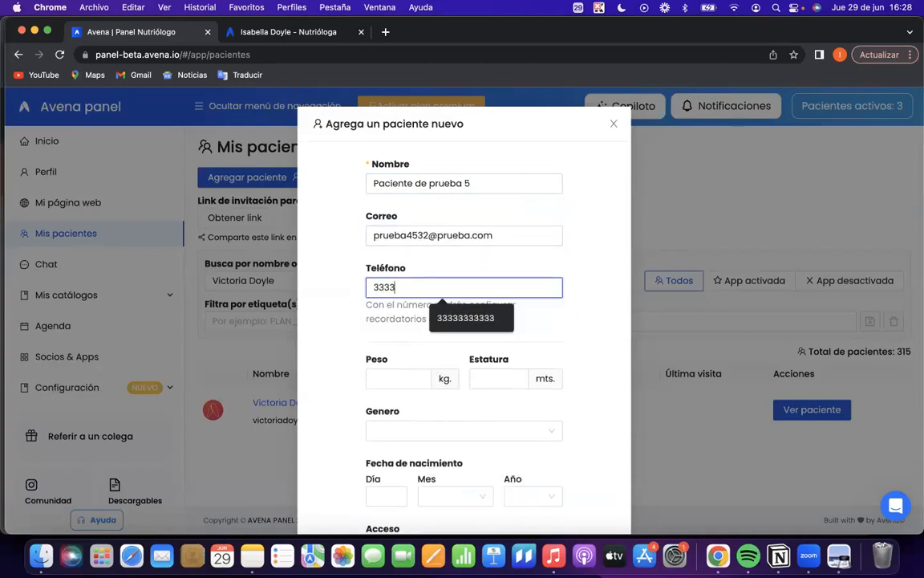
text(3333333)
click(475, 320)
Submit the new patient with access still disabled, check the e-mail and phone in the confirmation, and confirm them as correct.
scroll(477, 329, down, 3)
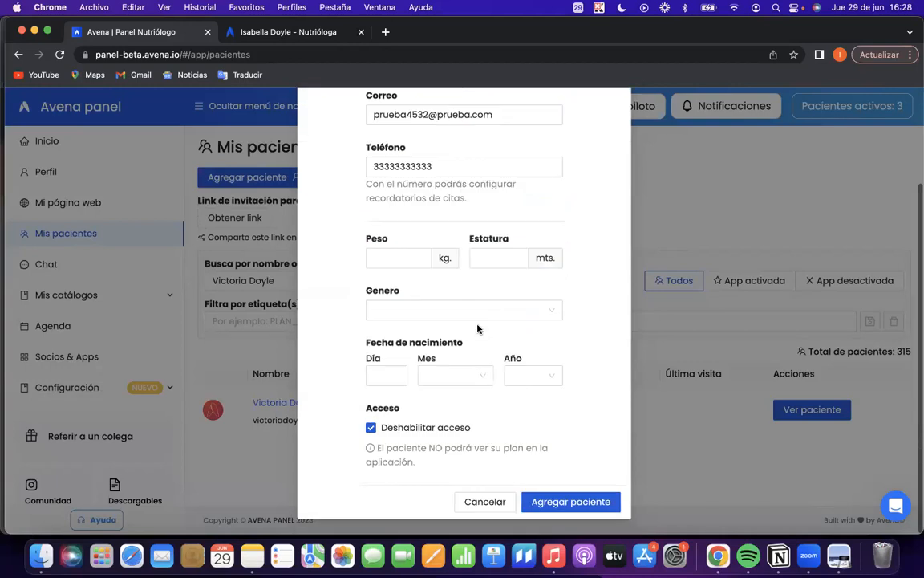
click(577, 505)
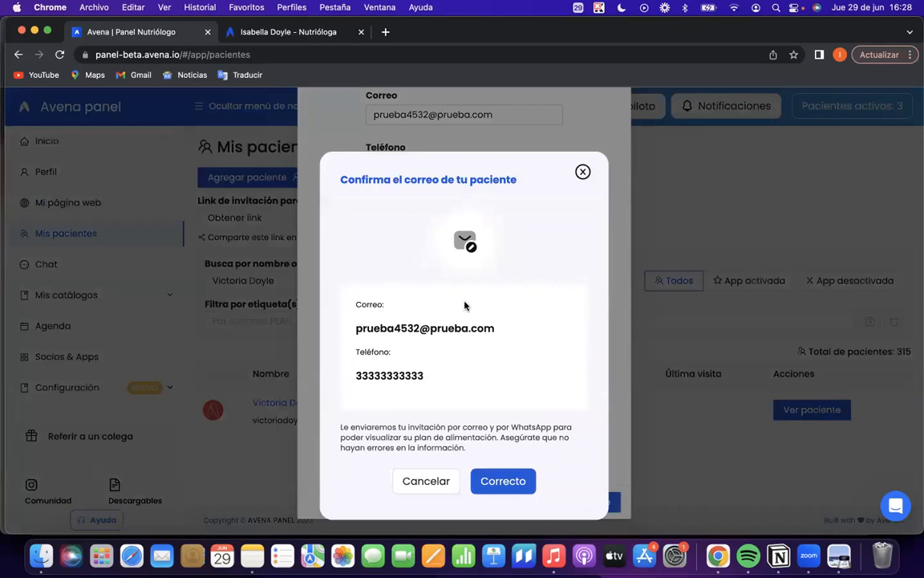
drag(350, 329, 494, 329)
drag(354, 375, 431, 382)
click(439, 376)
drag(373, 328, 434, 331)
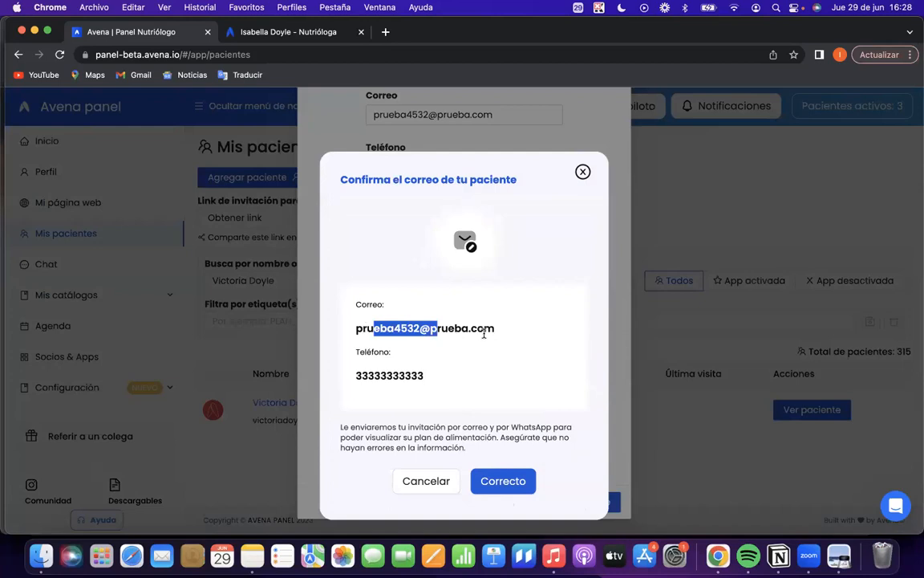
click(469, 345)
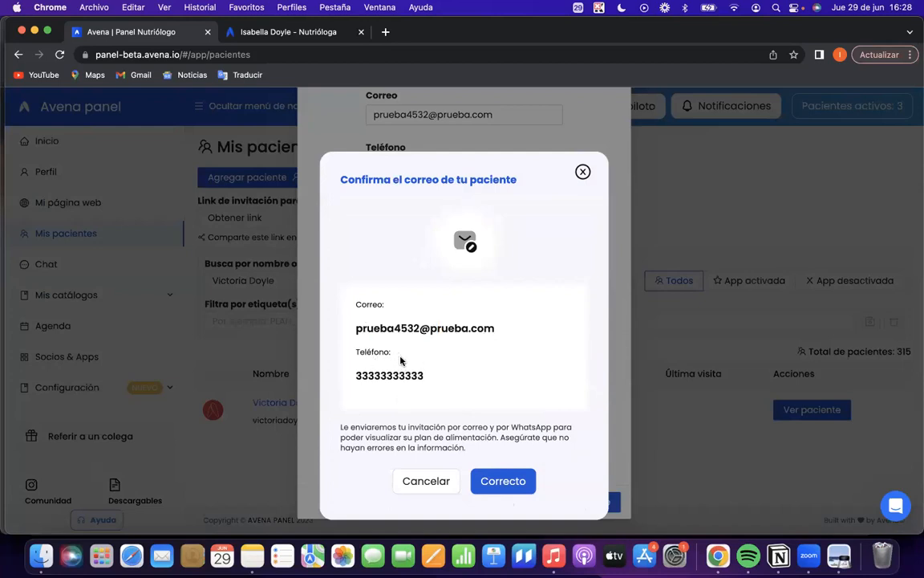
click(501, 481)
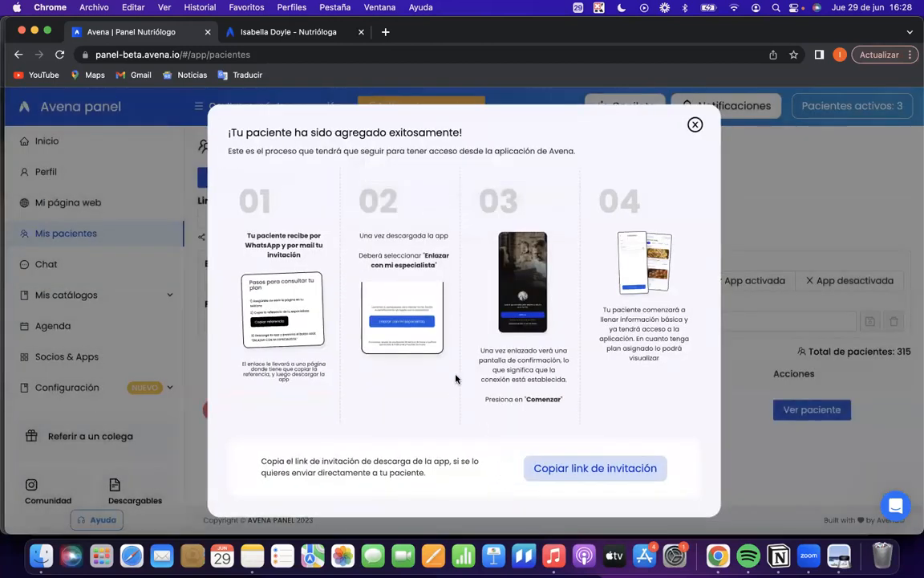
Copy the patient's app invitation link and open it in a new browser tab.
click(583, 474)
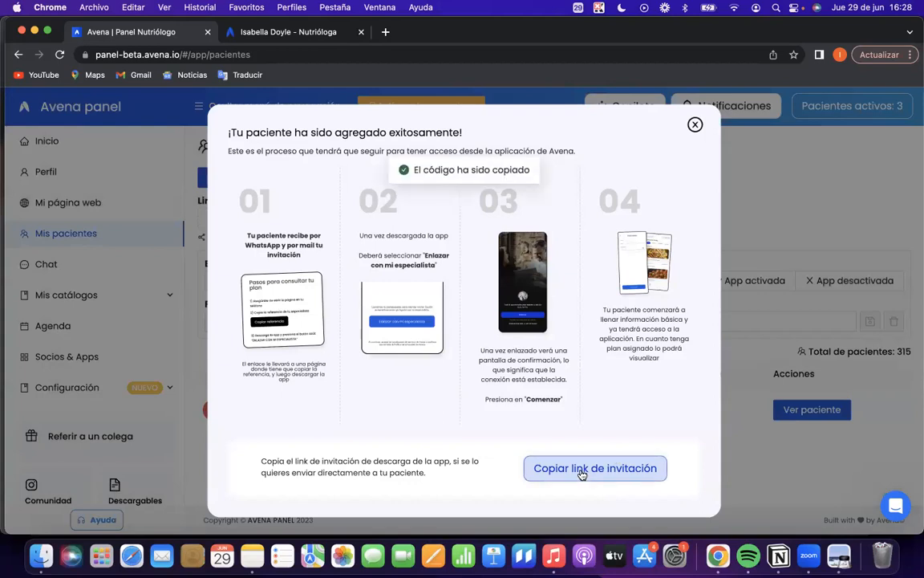
click(386, 33)
key(Return)
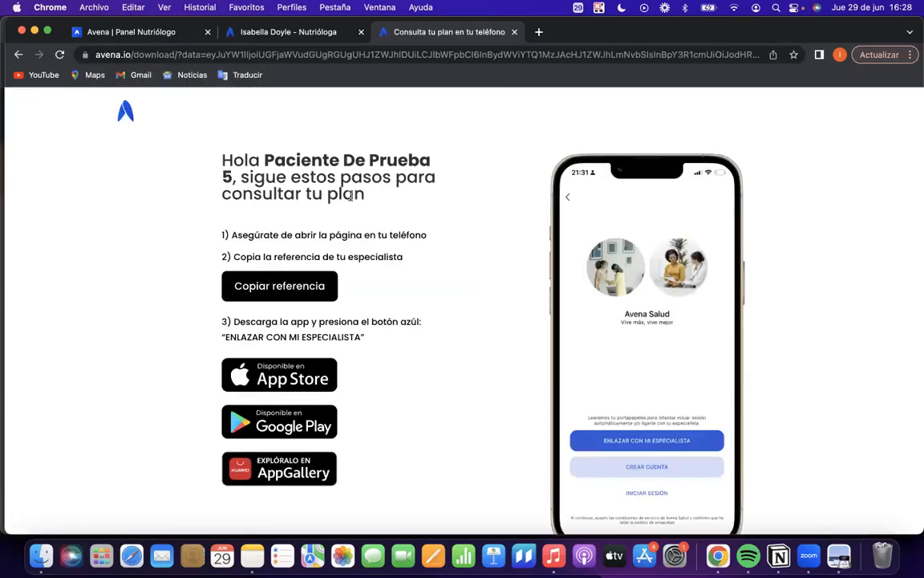
Go over the greeting and plan access steps on the invitation page, and copy the specialist's reference.
drag(264, 159, 381, 164)
scroll(380, 164, down, 1)
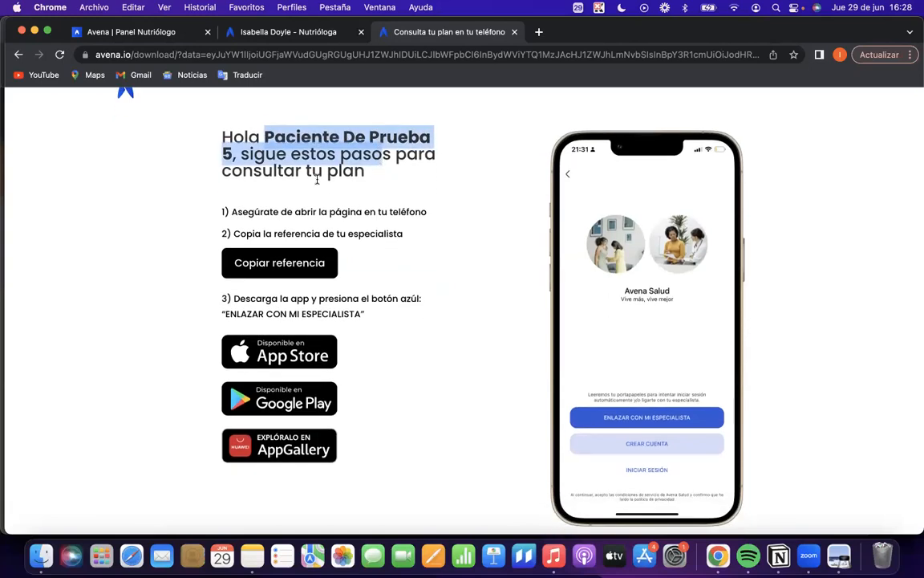
click(330, 157)
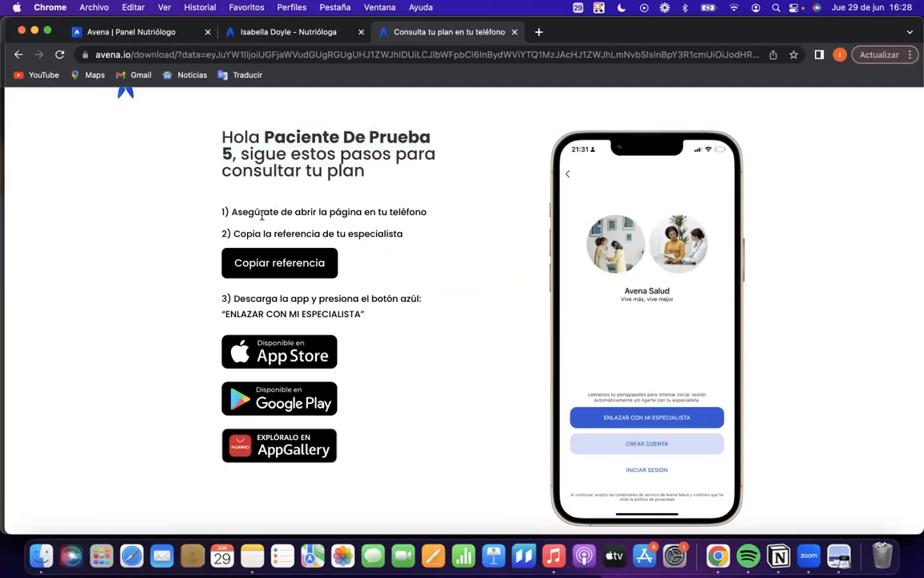
scroll(237, 197, down, 2)
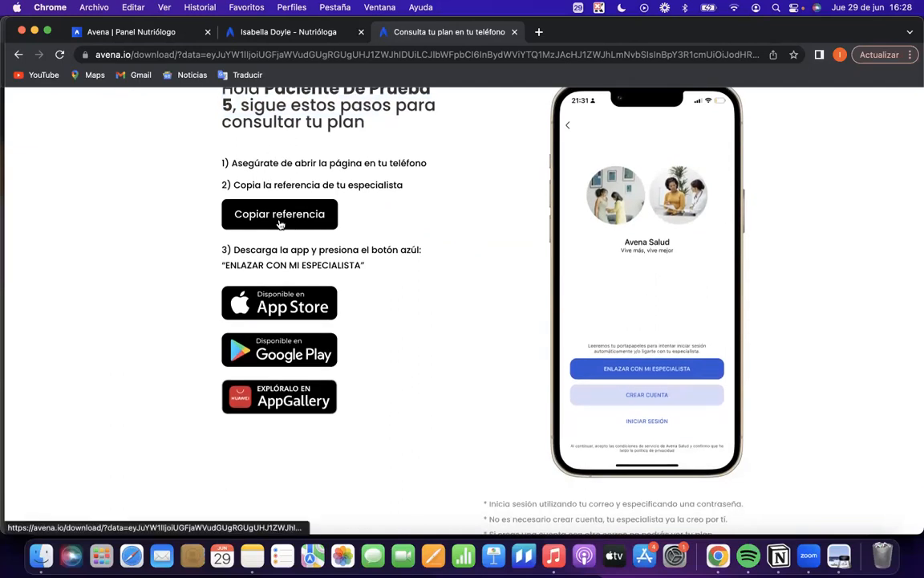
click(247, 207)
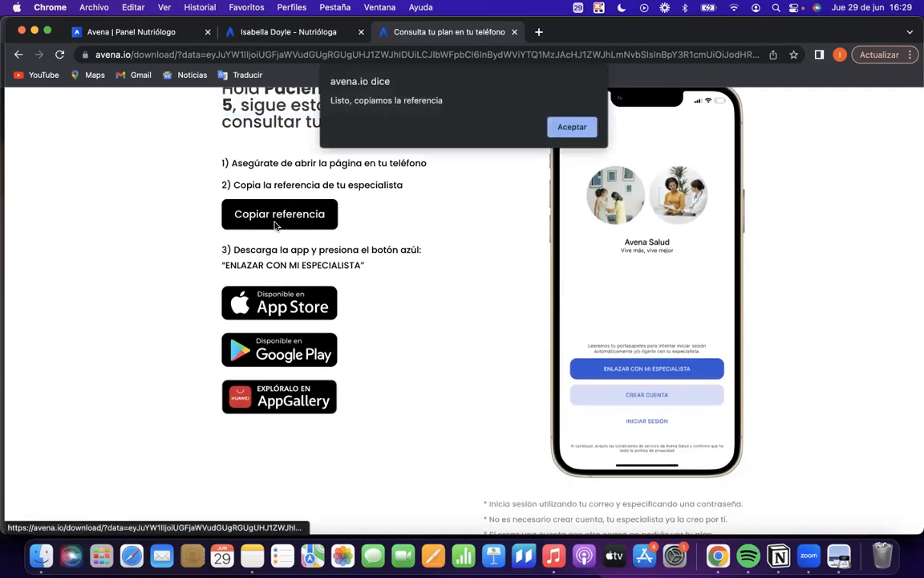
click(568, 129)
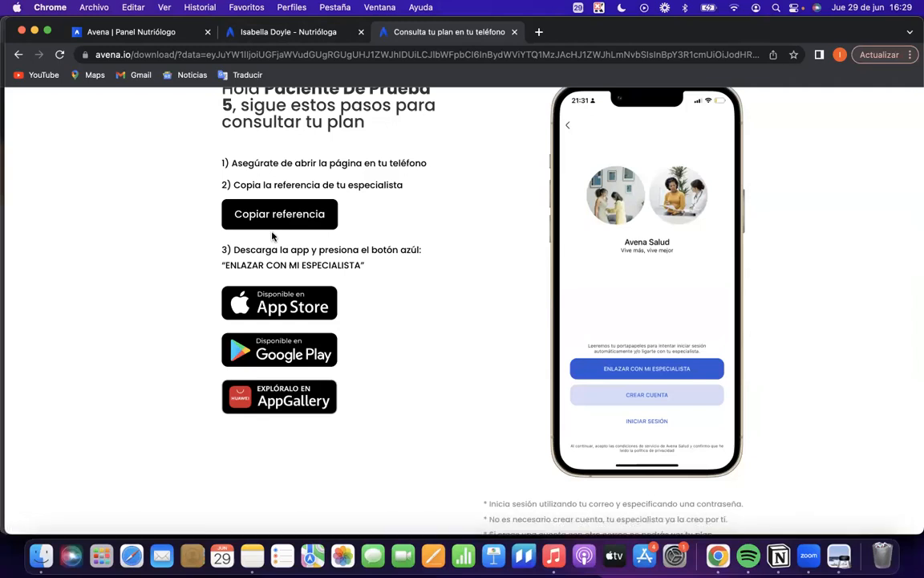
Return to the Avena panel and dismiss the message explaining the new patient's access process.
click(227, 32)
click(181, 54)
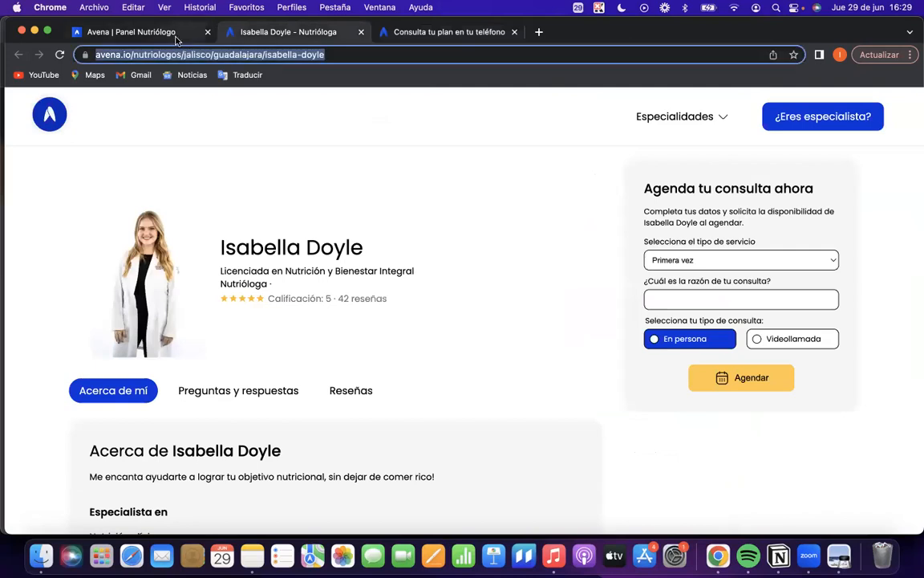
click(164, 32)
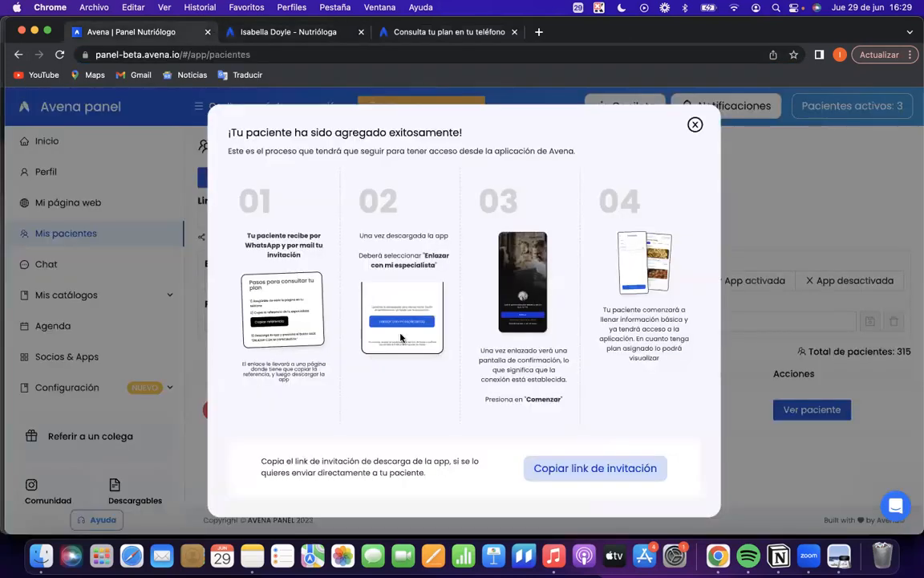
click(694, 126)
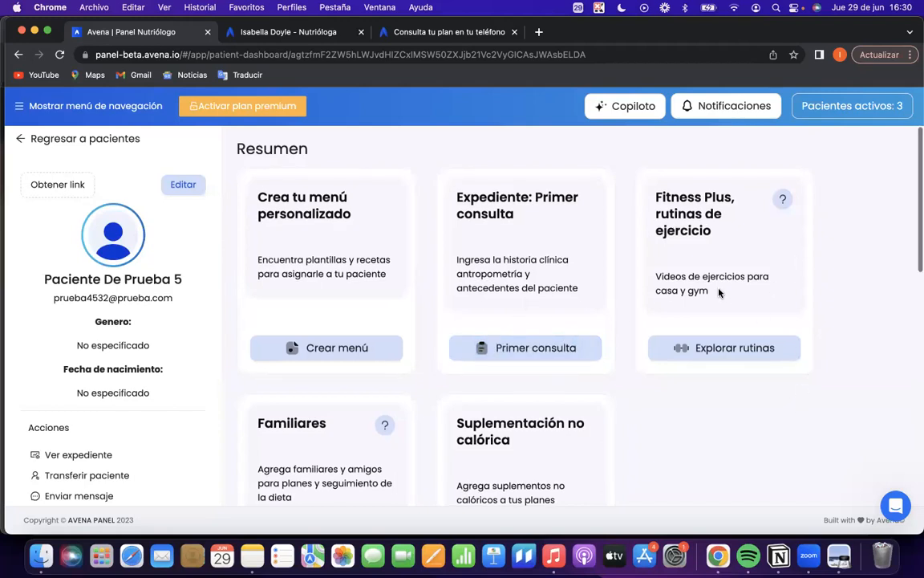
Look over the Resumen cards of Paciente De Prueba 5 and open the Primer consulta record.
scroll(720, 291, down, 3)
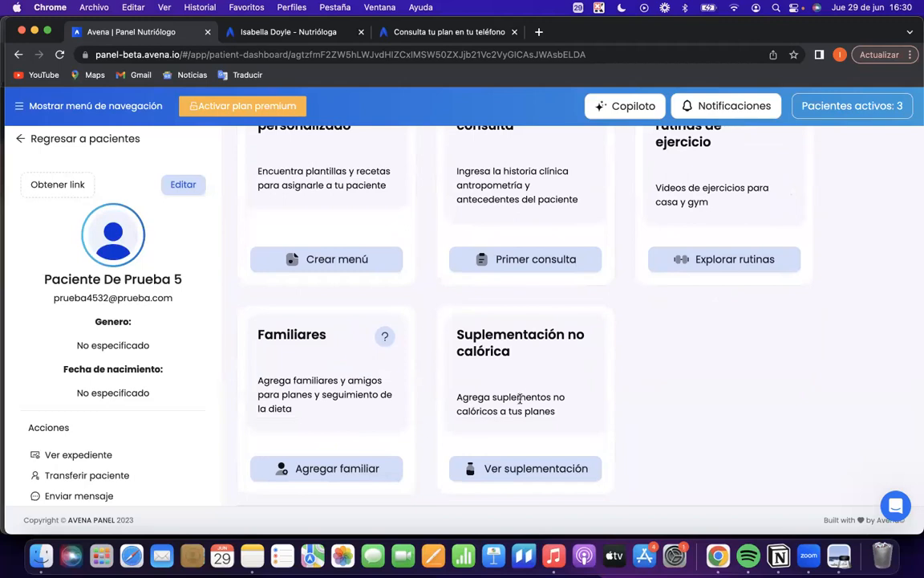
scroll(440, 385, up, 3)
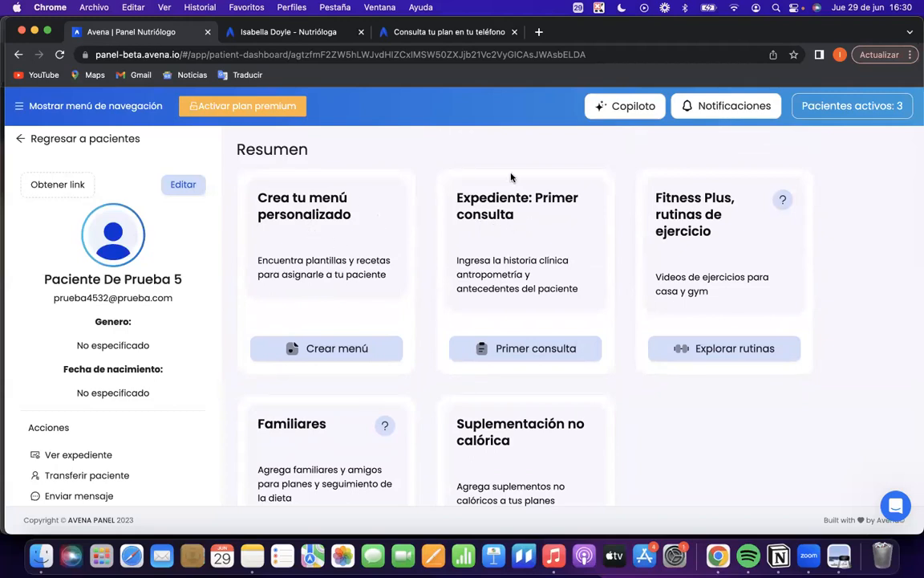
click(501, 354)
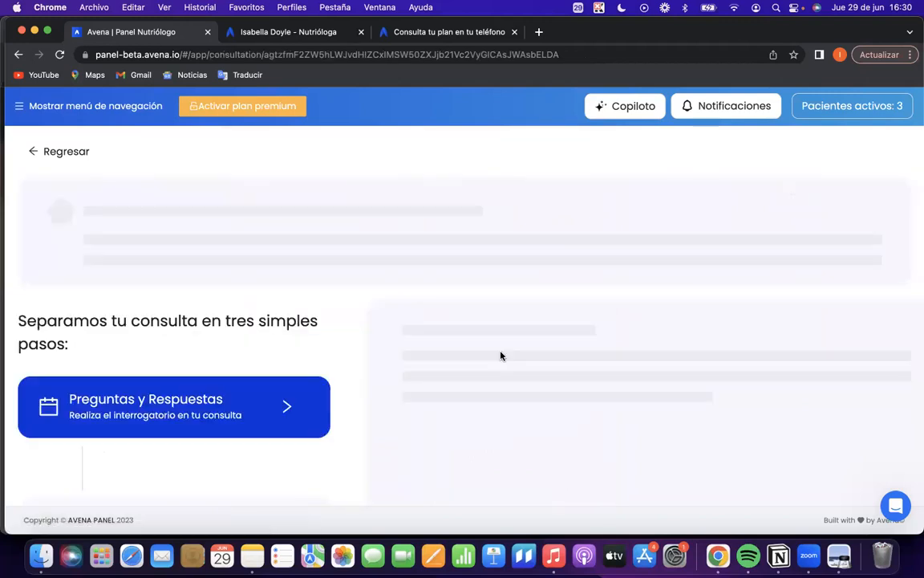
Examine the three consultation stages and the first consultation questions, from the patient's objective to previous nutritionists, illnesses and allergies.
scroll(500, 355, down, 3)
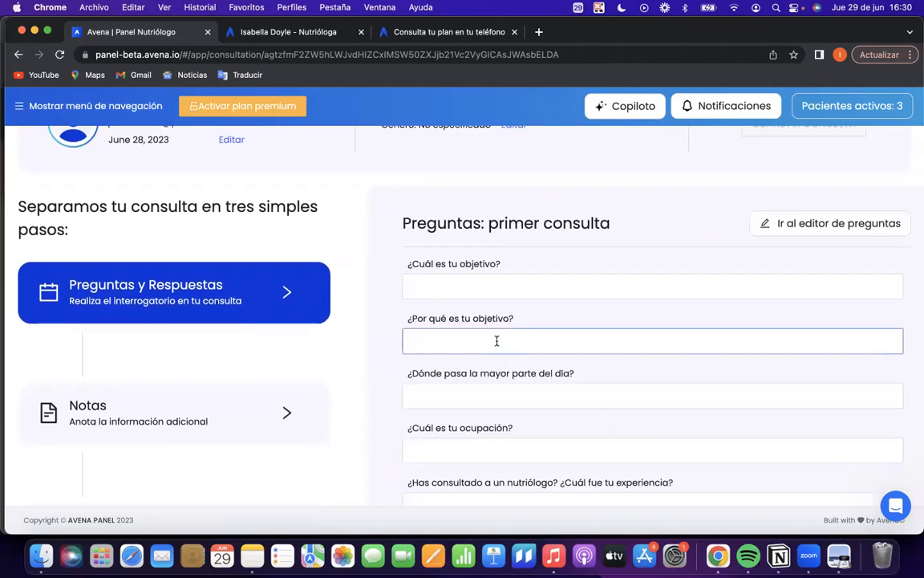
scroll(190, 296, down, 2)
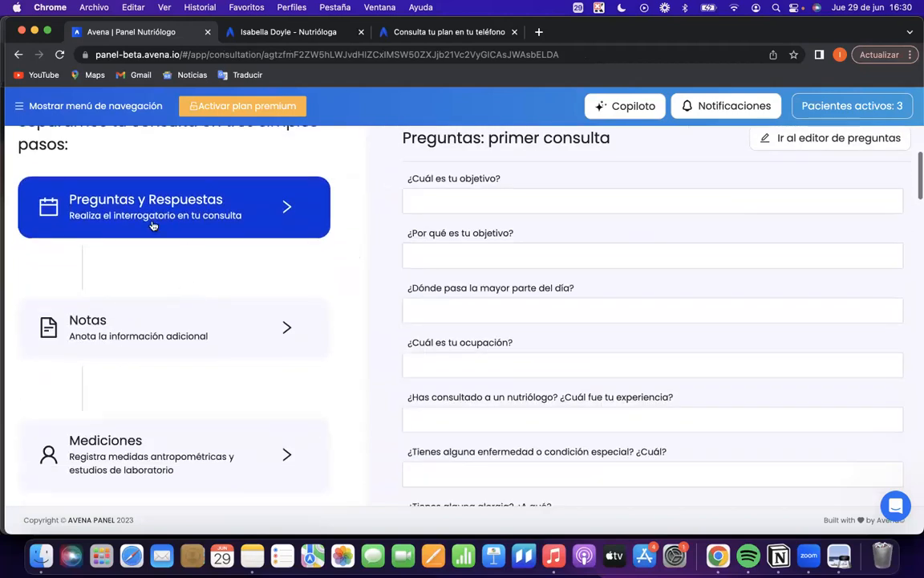
scroll(315, 285, up, 3)
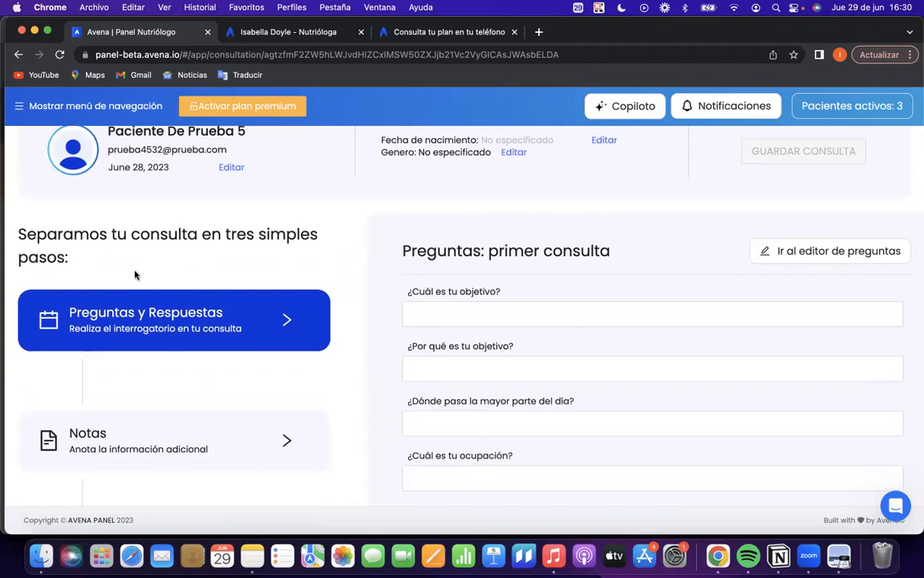
scroll(157, 321, down, 2)
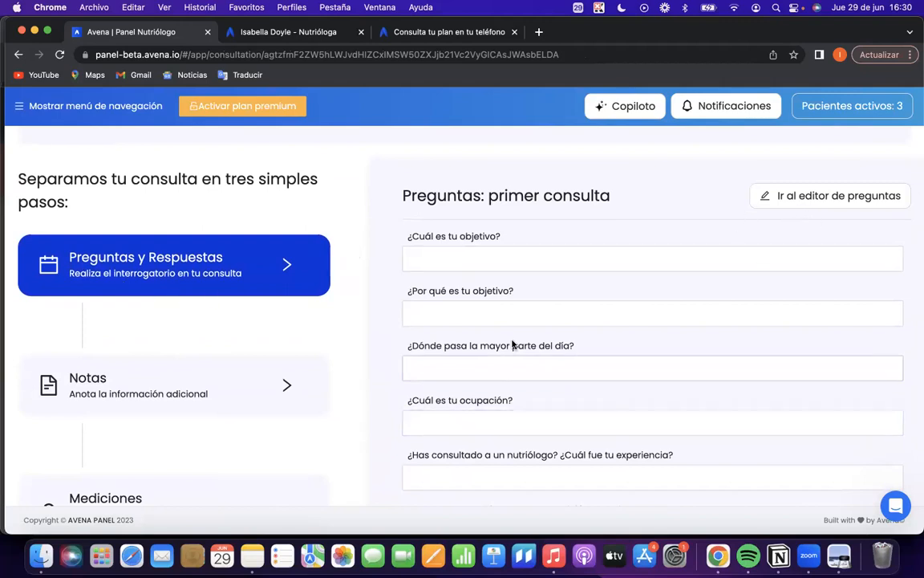
scroll(506, 361, down, 4)
scroll(497, 377, up, 5)
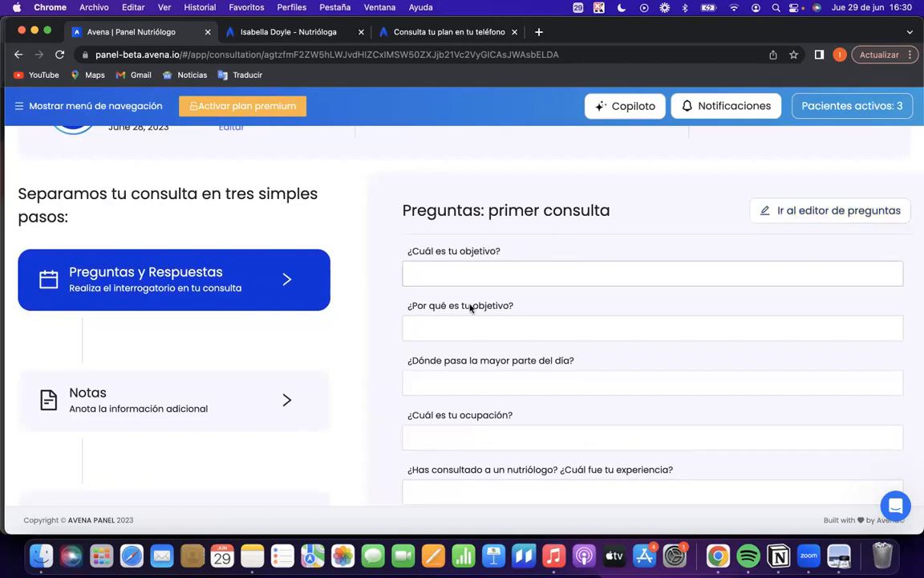
scroll(515, 377, down, 1)
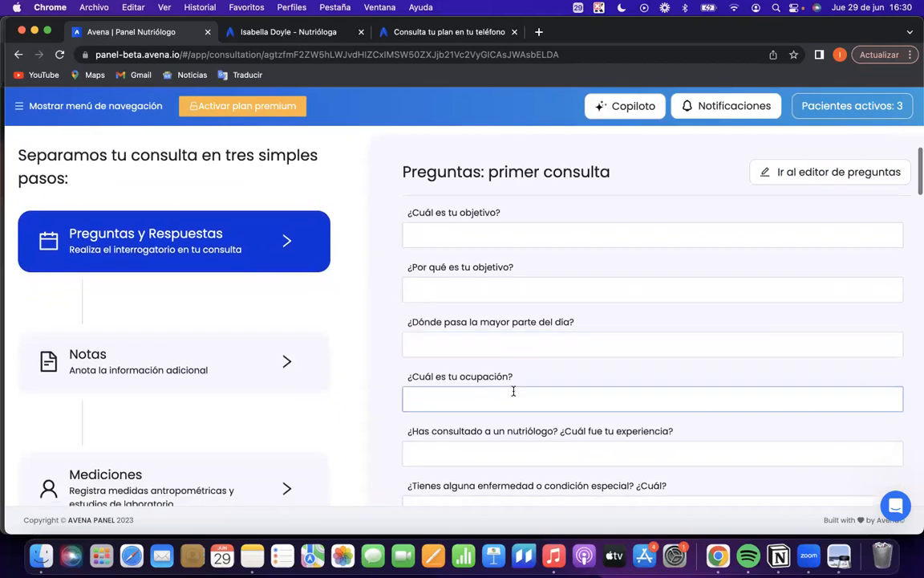
scroll(513, 391, down, 2)
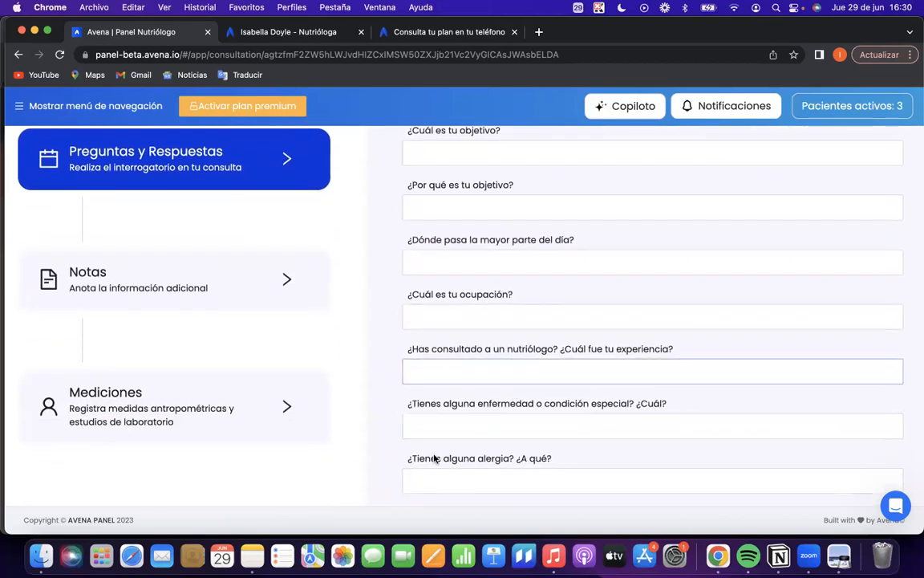
drag(408, 350, 686, 354)
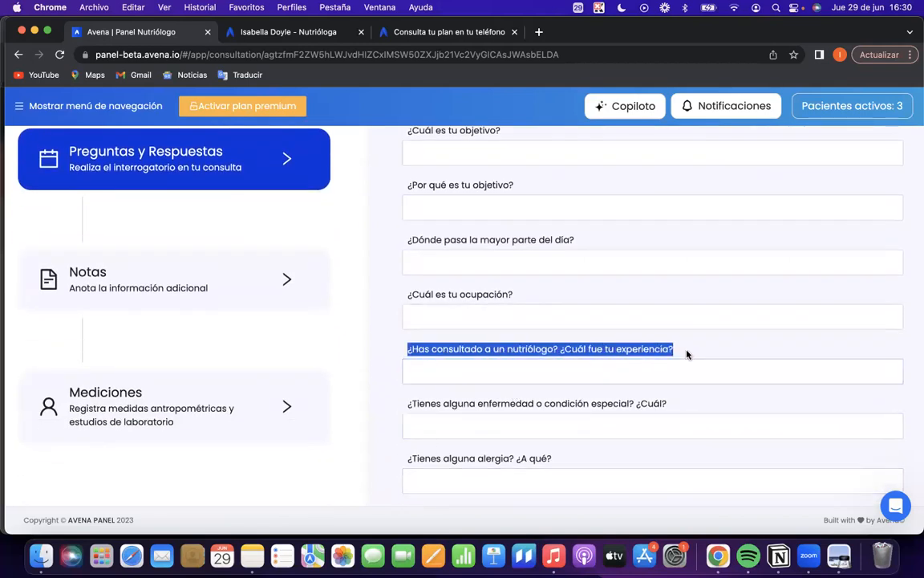
click(686, 354)
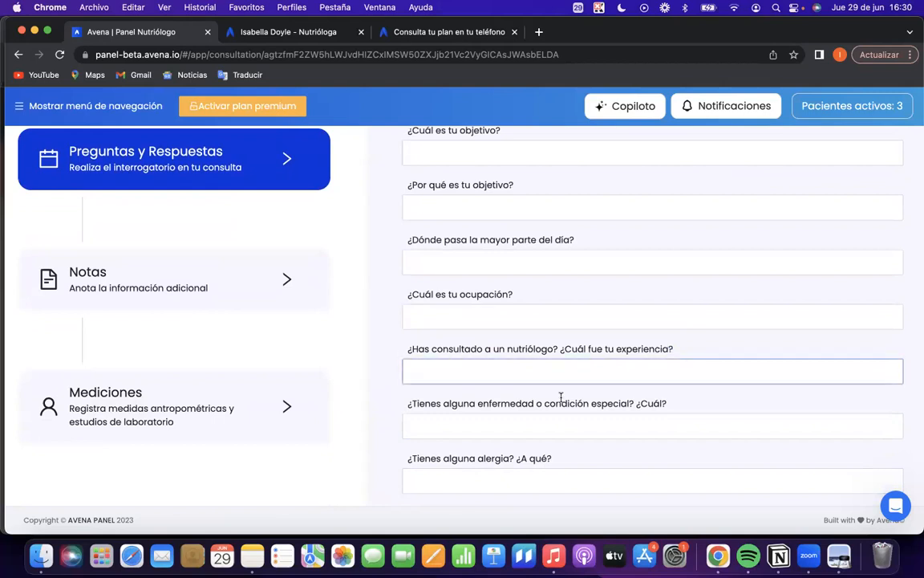
Review the first consultation questions, including those on medication brands, intake times and other health care.
scroll(470, 474, up, 3)
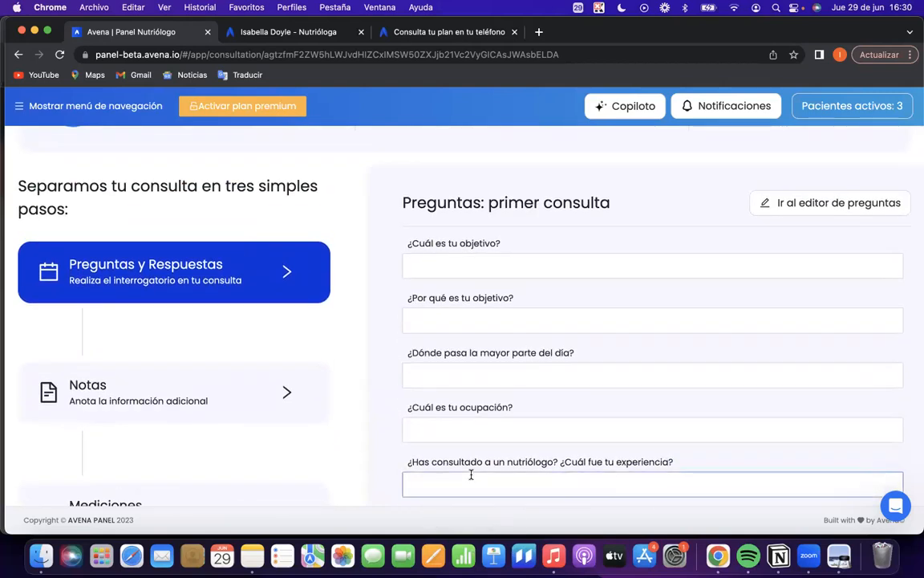
scroll(474, 270, up, 1)
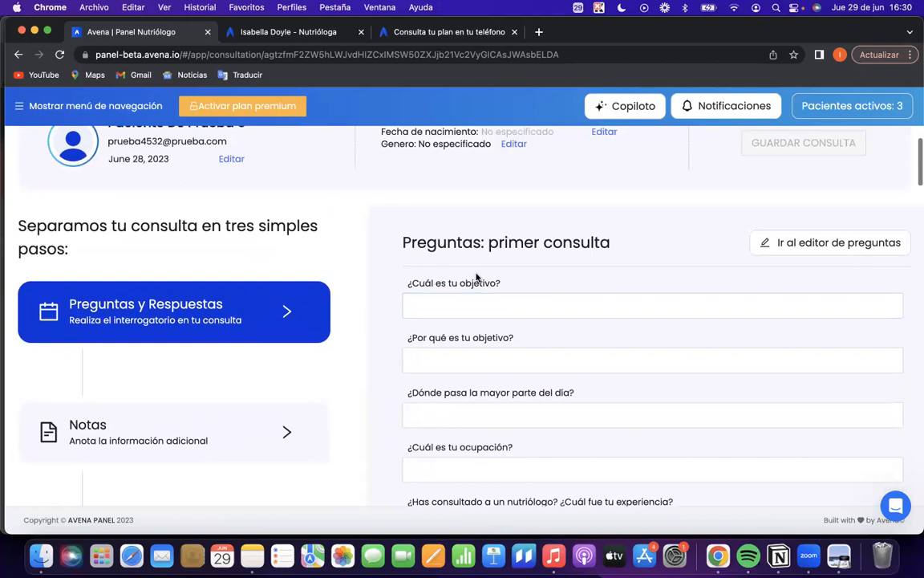
scroll(481, 347, down, 12)
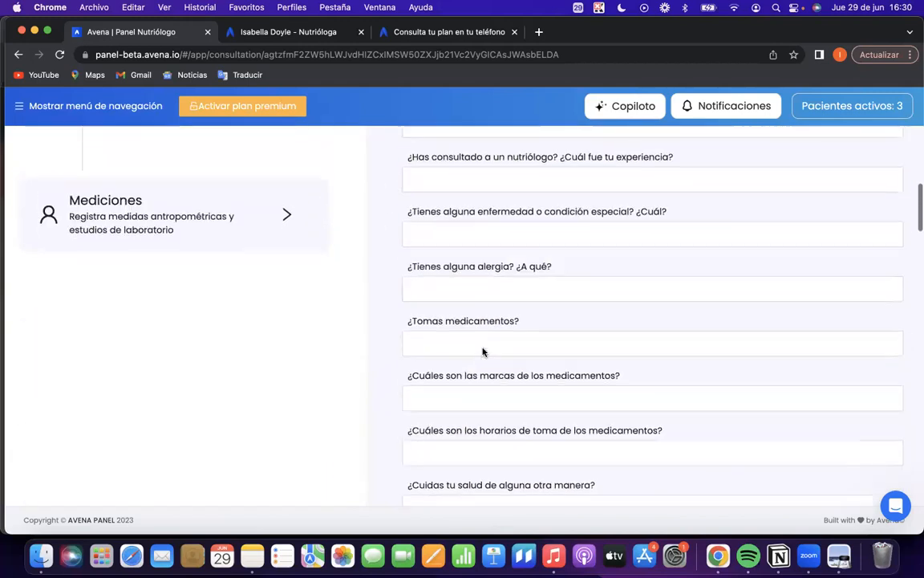
scroll(482, 350, up, 13)
scroll(340, 315, down, 4)
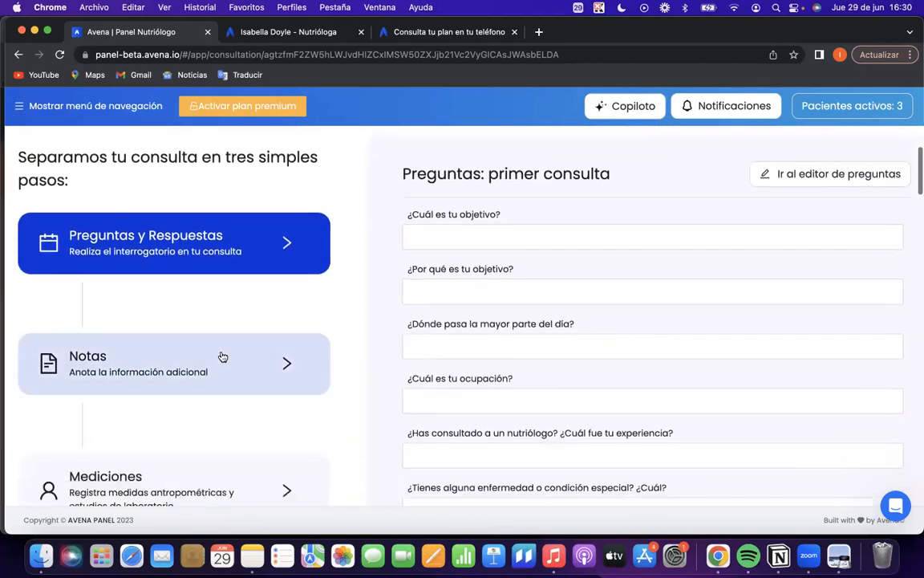
Open the consultation's Notas stage and the Mediciones stage to view their entry fields.
click(222, 356)
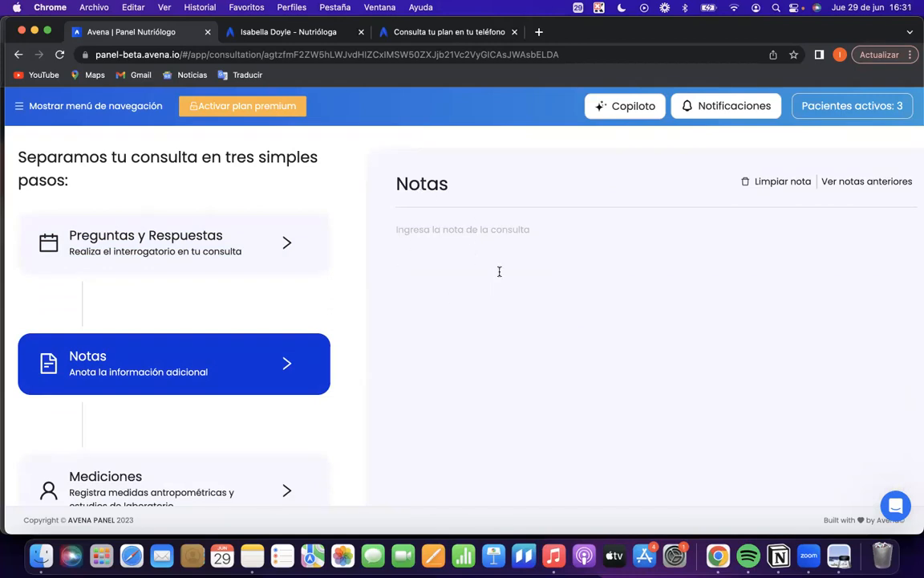
scroll(239, 317, down, 1)
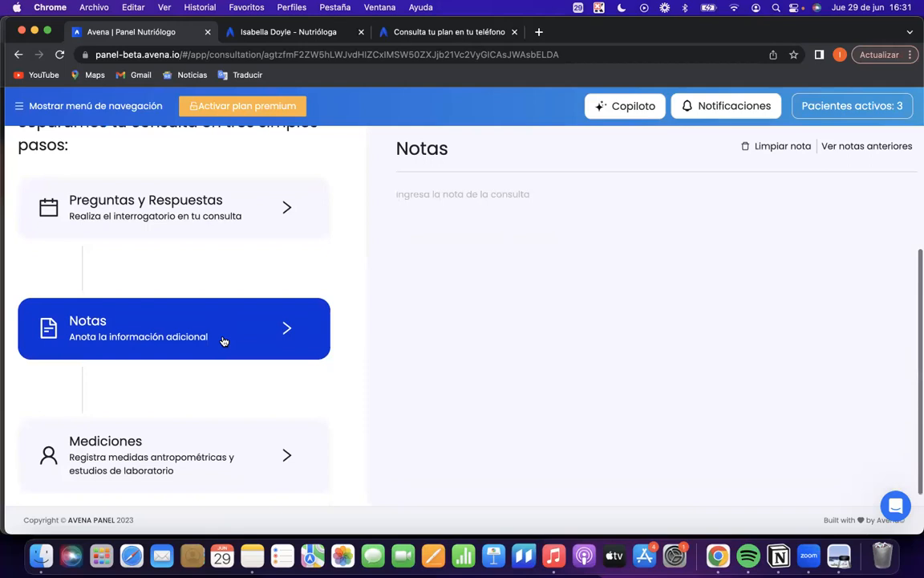
click(169, 463)
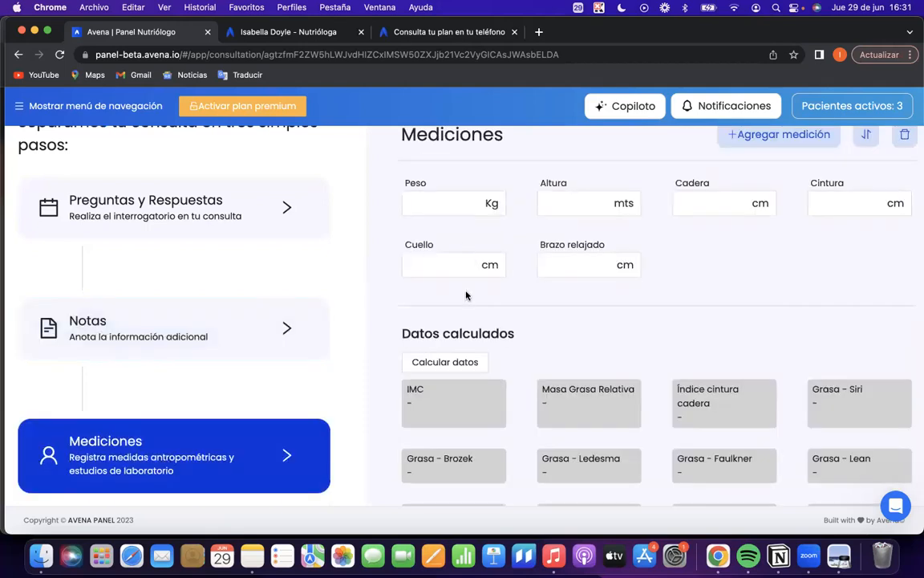
scroll(466, 300, up, 1)
click(470, 250)
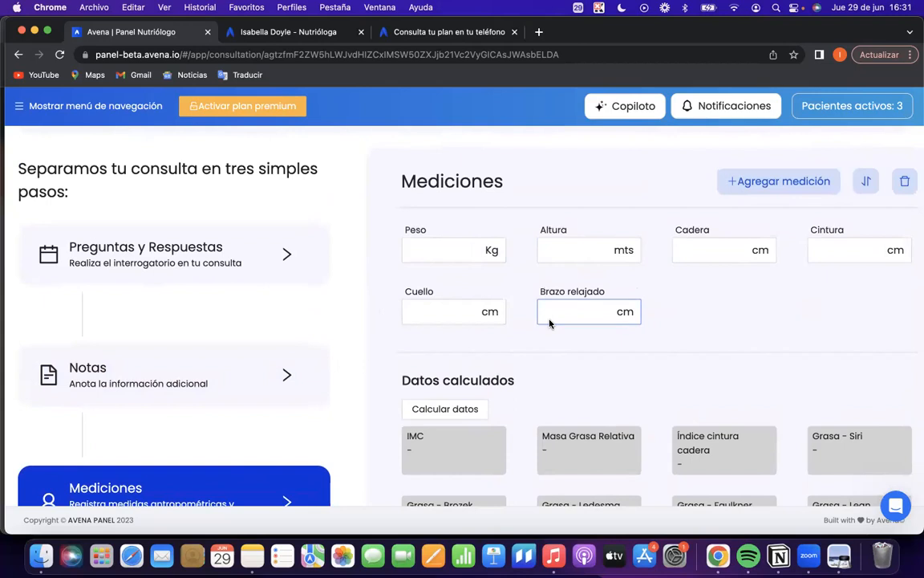
Add the bioimpedance fields Grasa visceral and Porcentaje grasa to the measurements, and dismiss the record editing tip.
click(729, 185)
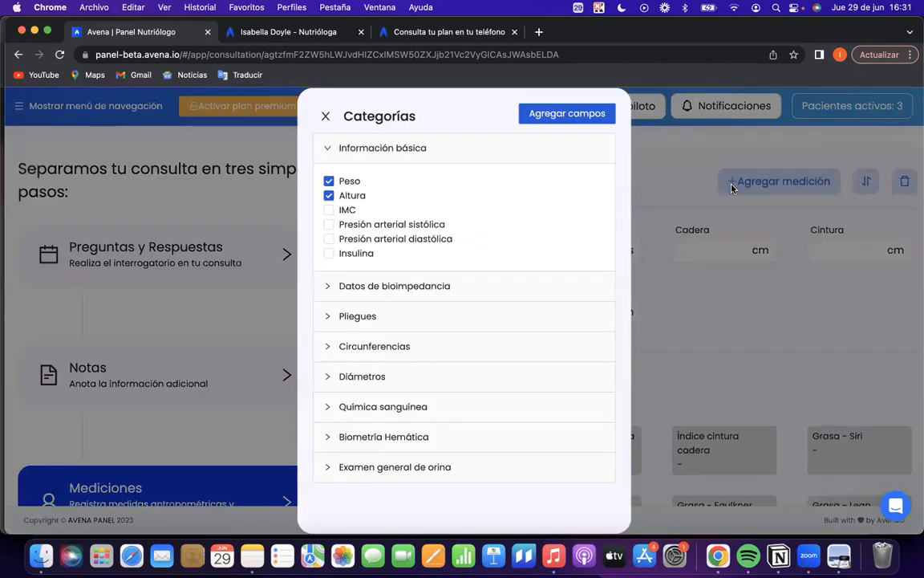
click(330, 148)
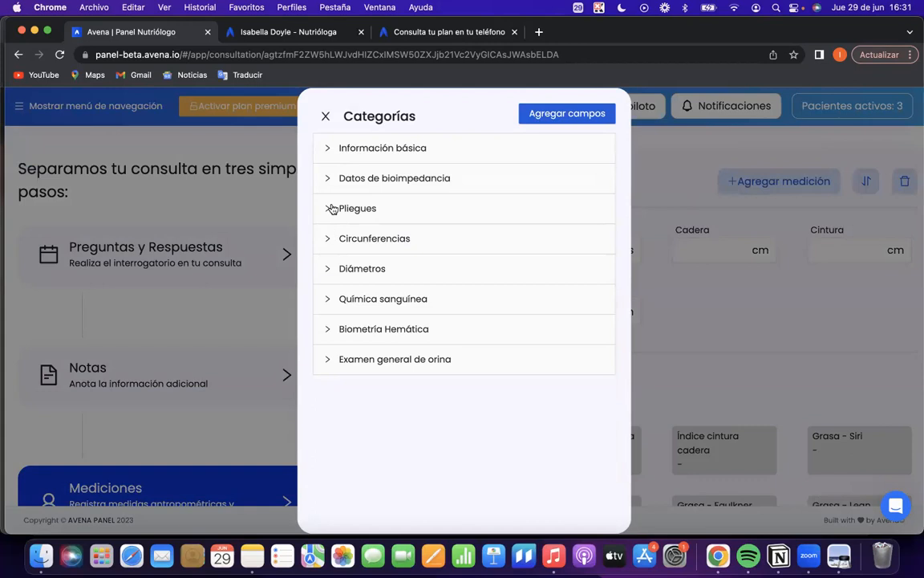
click(327, 178)
click(328, 213)
click(329, 226)
click(329, 240)
click(329, 212)
click(330, 214)
click(330, 226)
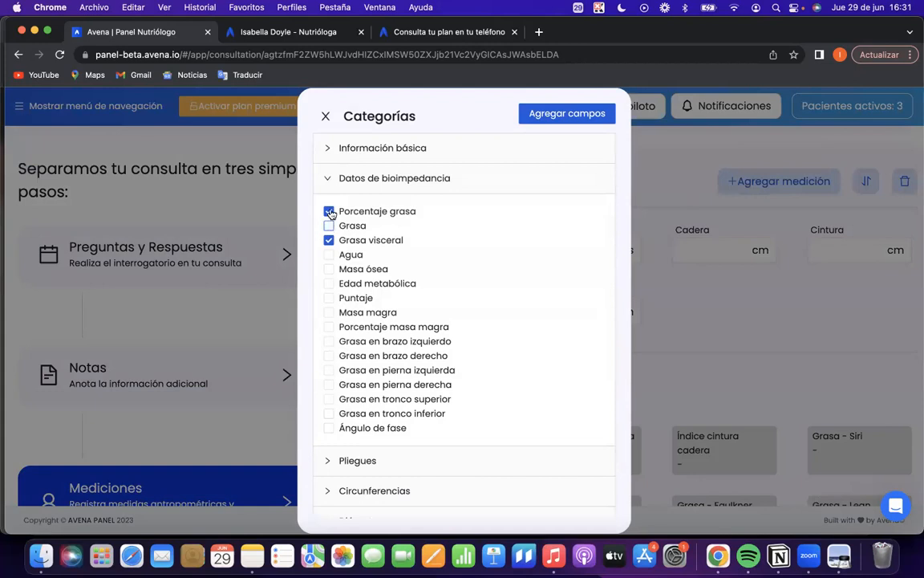
click(561, 115)
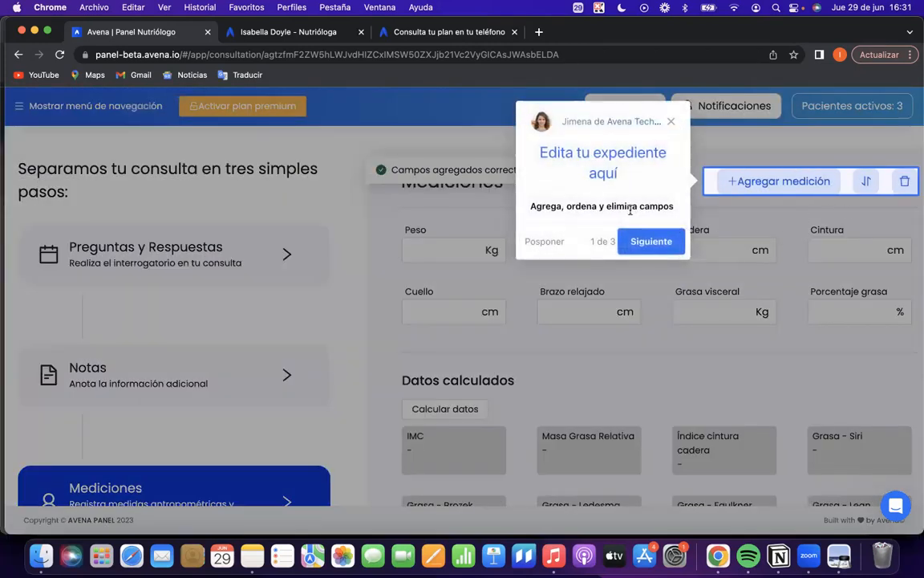
click(671, 121)
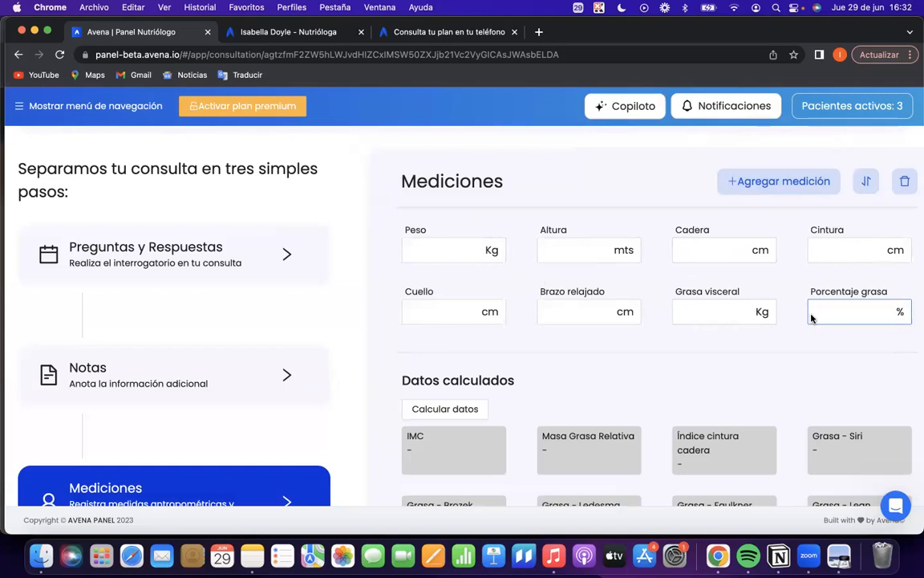
Try to move the Altura field in the measurement order, and leave the ordering mode.
click(865, 182)
mouse_move(411, 298)
mouse_down()
mouse_move(417, 244)
mouse_move(410, 310)
mouse_up()
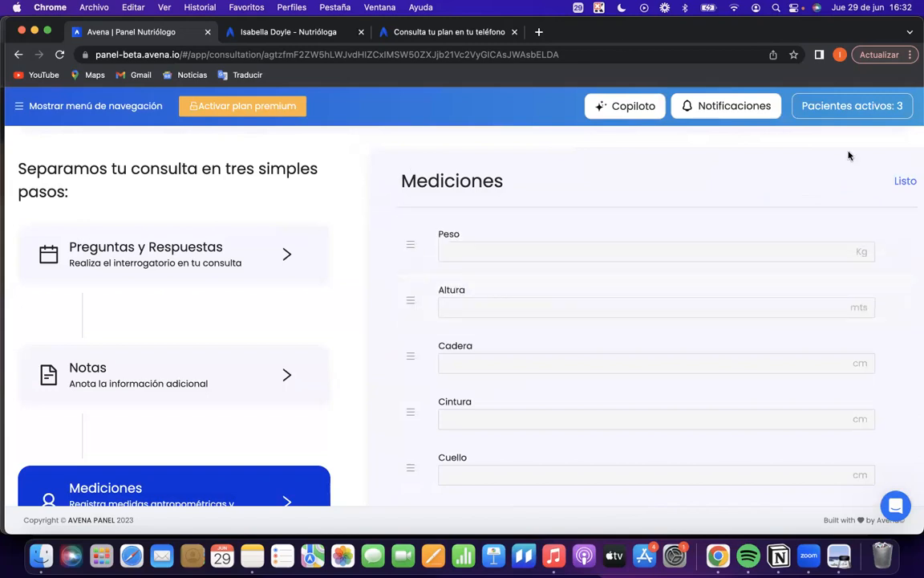
click(903, 183)
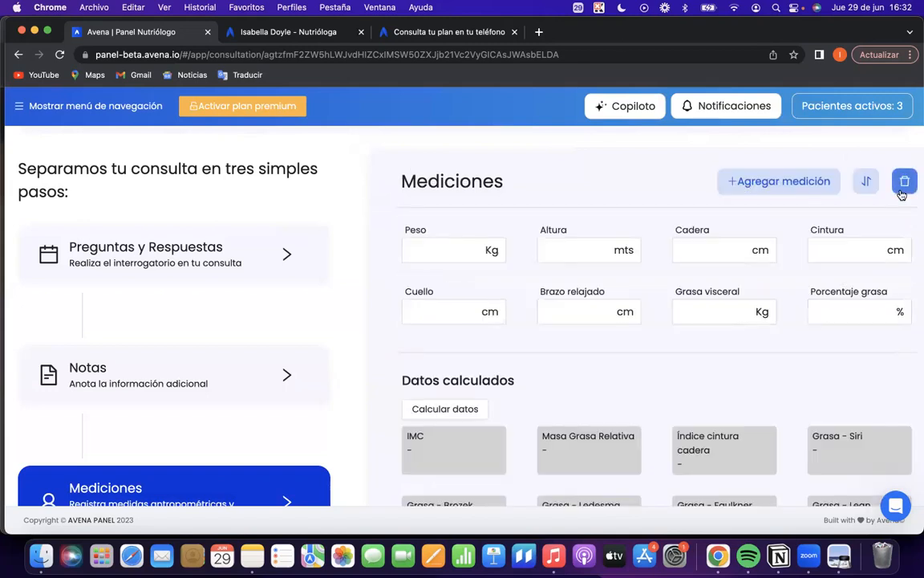
Delete the Grasa - Siri field from the measurements, accepting the removal.
click(904, 183)
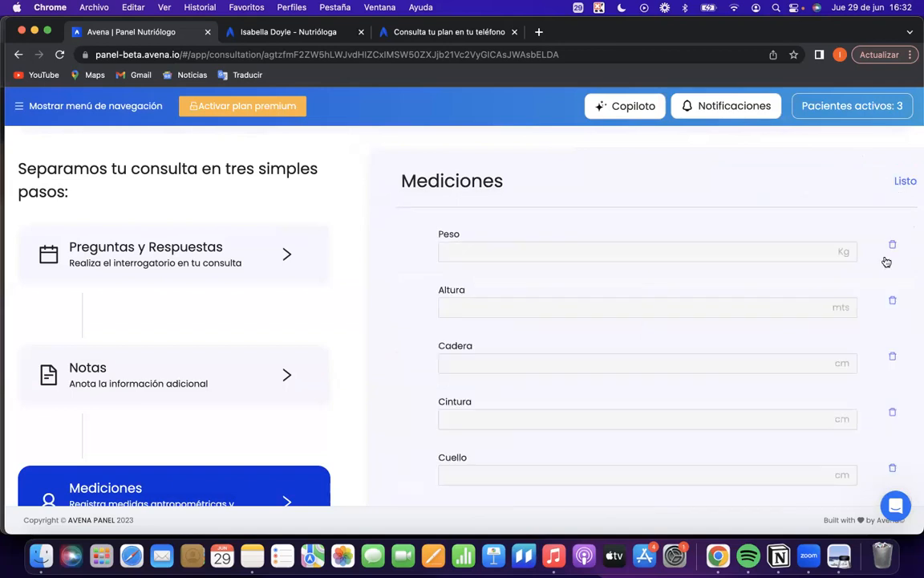
scroll(831, 313, down, 1)
scroll(897, 361, down, 10)
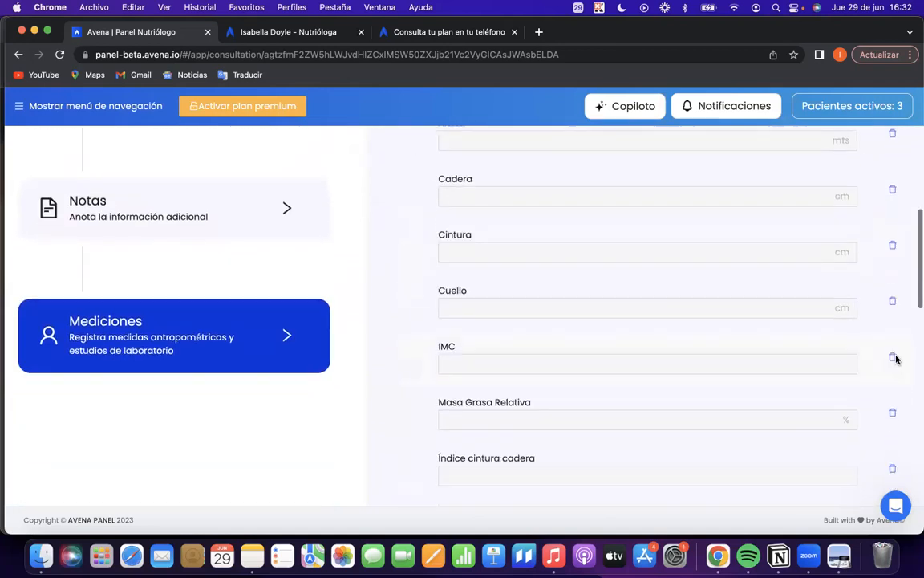
scroll(877, 311, up, 1)
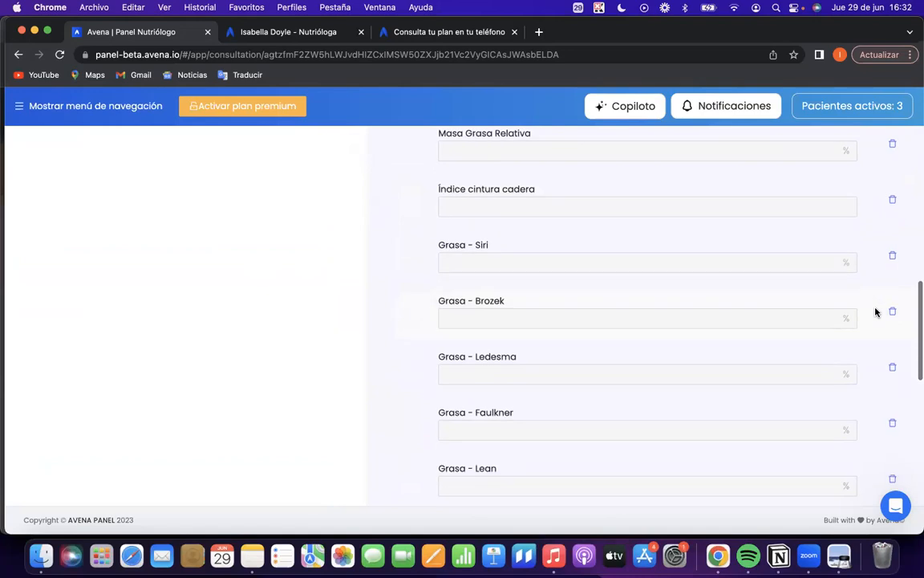
click(889, 264)
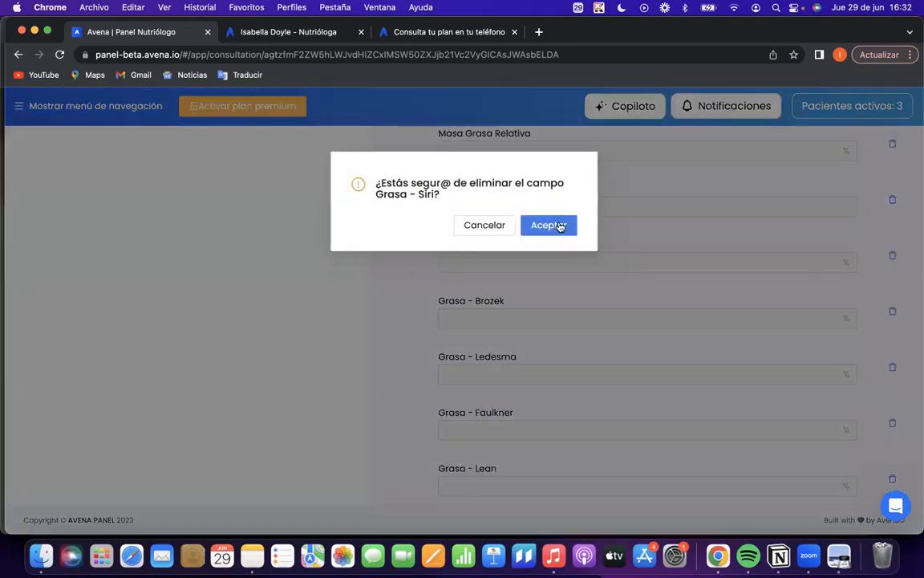
click(560, 225)
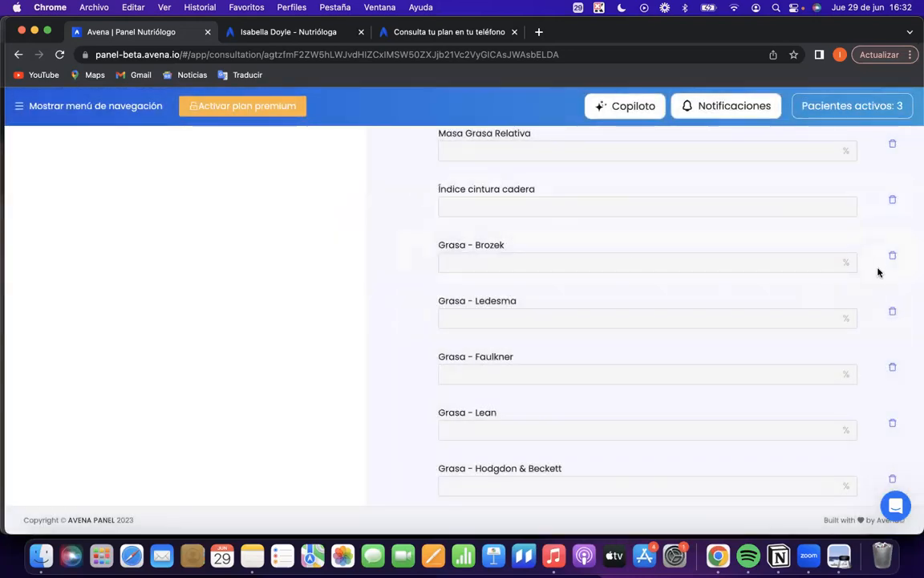
Delete the Grasa - Brozek field from the measurements and finish the field removal.
drag(517, 250, 477, 251)
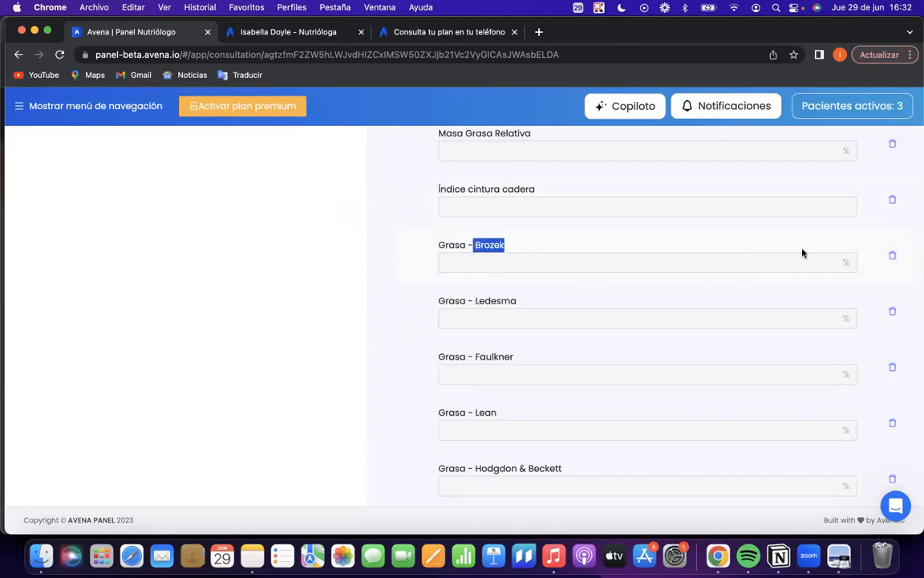
click(892, 256)
click(554, 228)
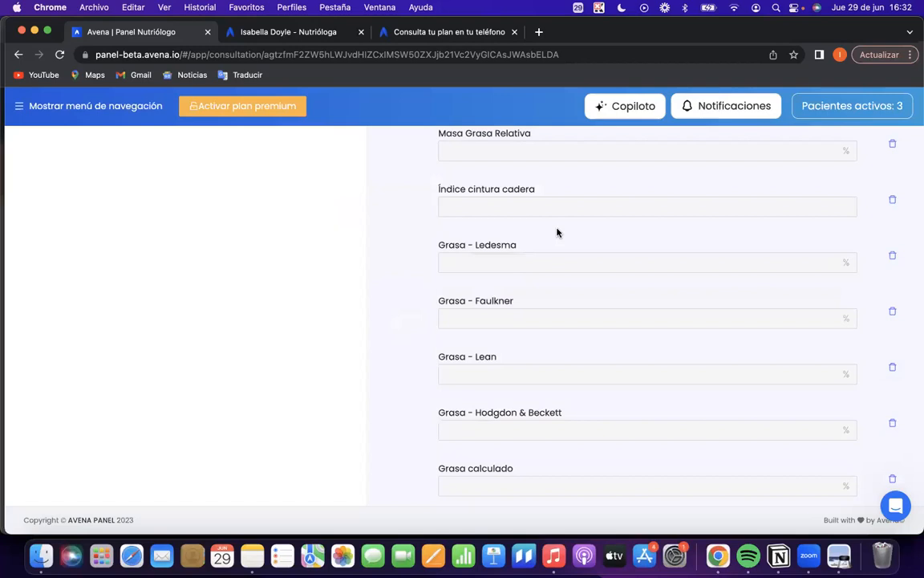
scroll(588, 355, down, 3)
scroll(588, 357, down, 2)
scroll(588, 357, up, 15)
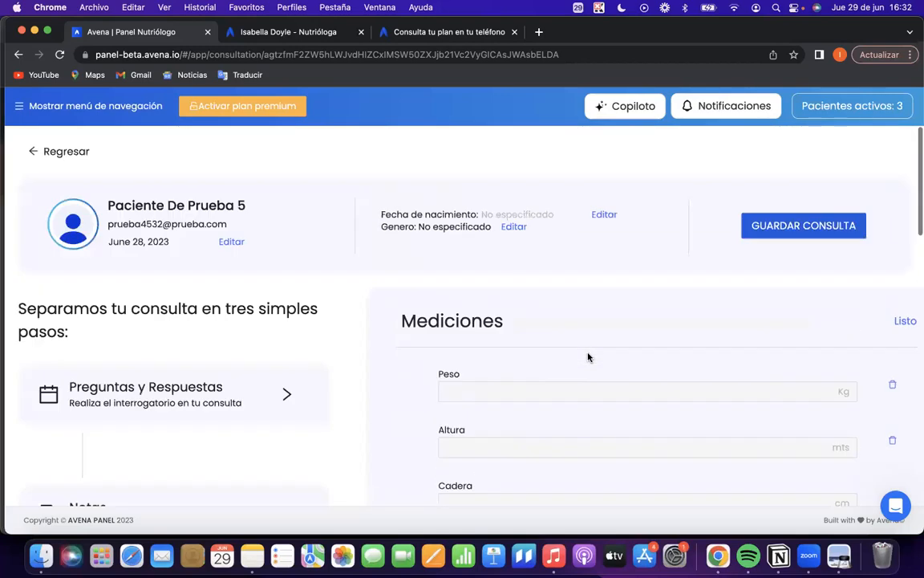
click(904, 323)
View the categories available for adding measurements, close them and look over the measurement and calculated data fields.
click(799, 320)
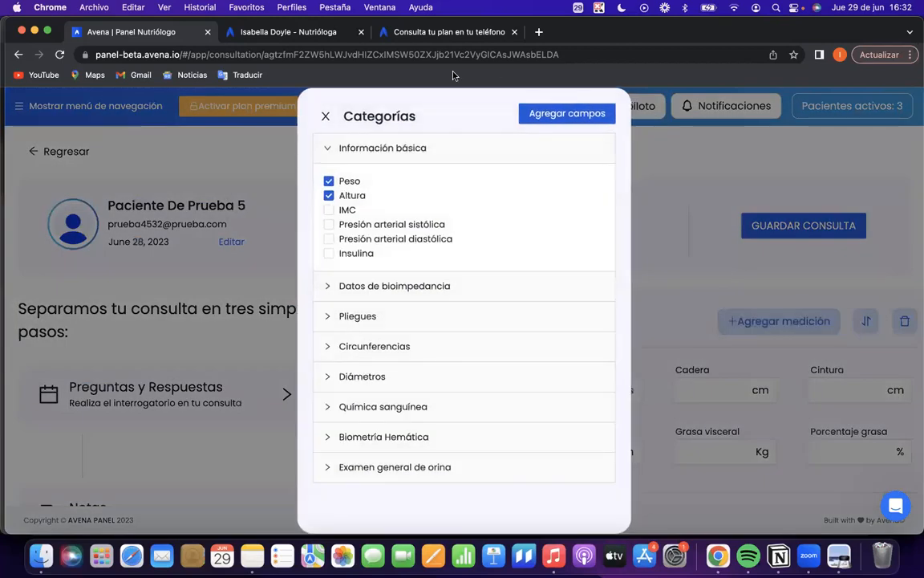
click(326, 116)
scroll(628, 372, down, 2)
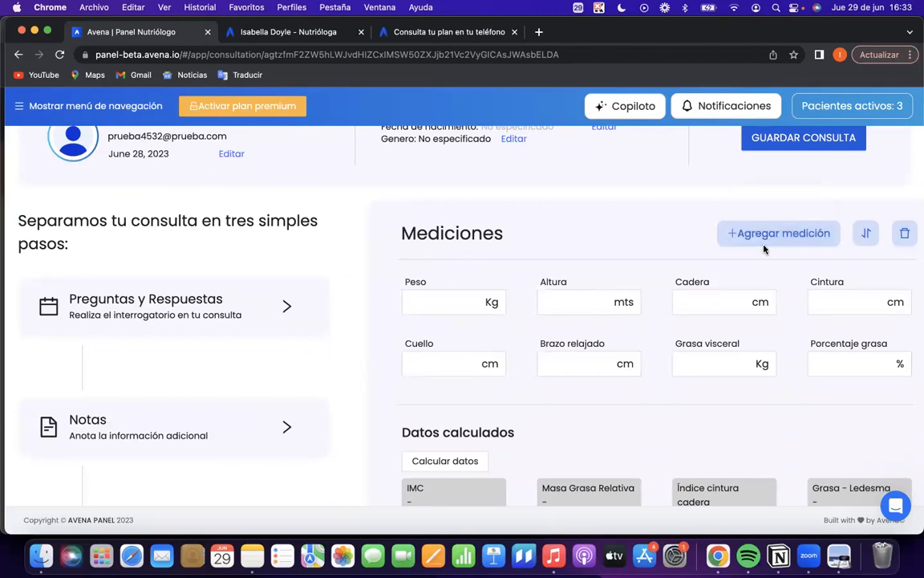
scroll(112, 202, up, 3)
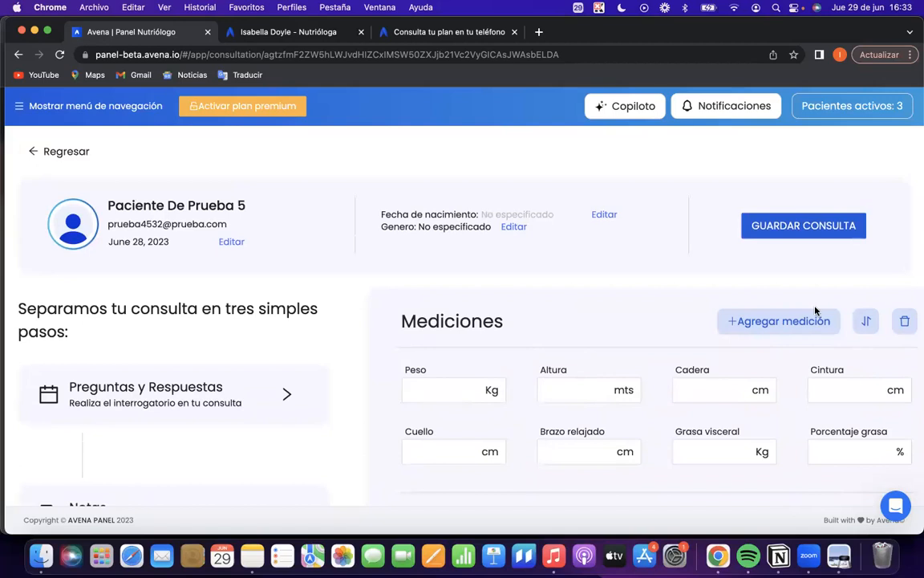
scroll(493, 377, down, 2)
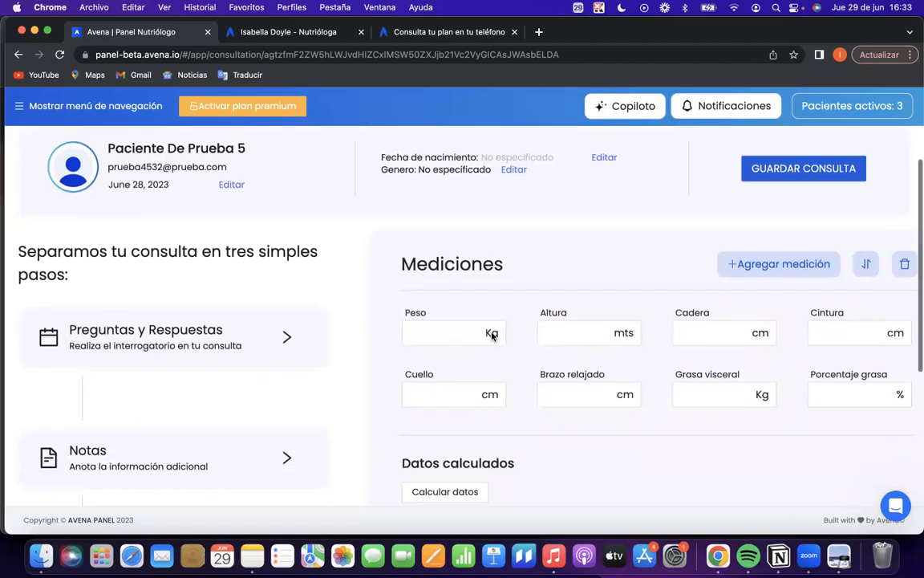
scroll(190, 167, up, 2)
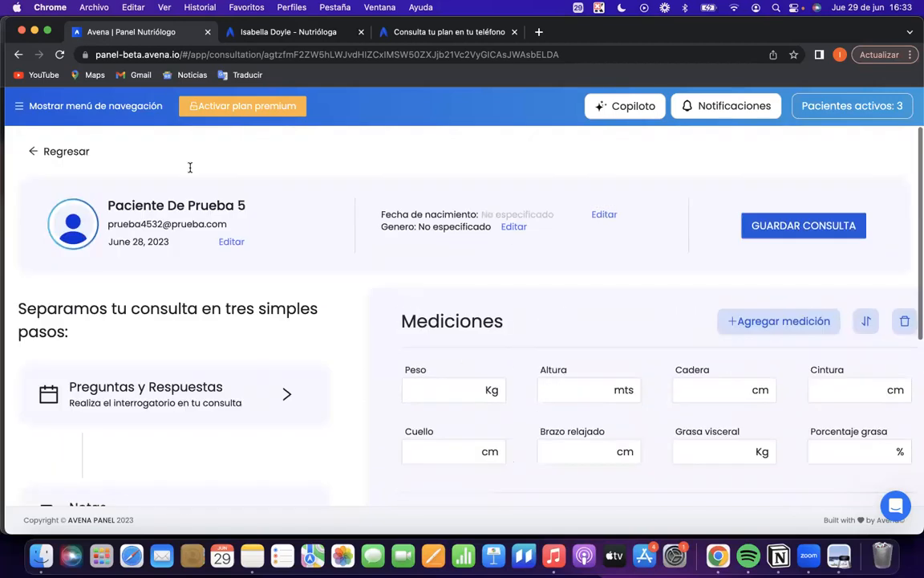
Return to the summary of Paciente De Prueba 5 and look over its Apariencia and Gráficas sections.
click(49, 154)
click(551, 249)
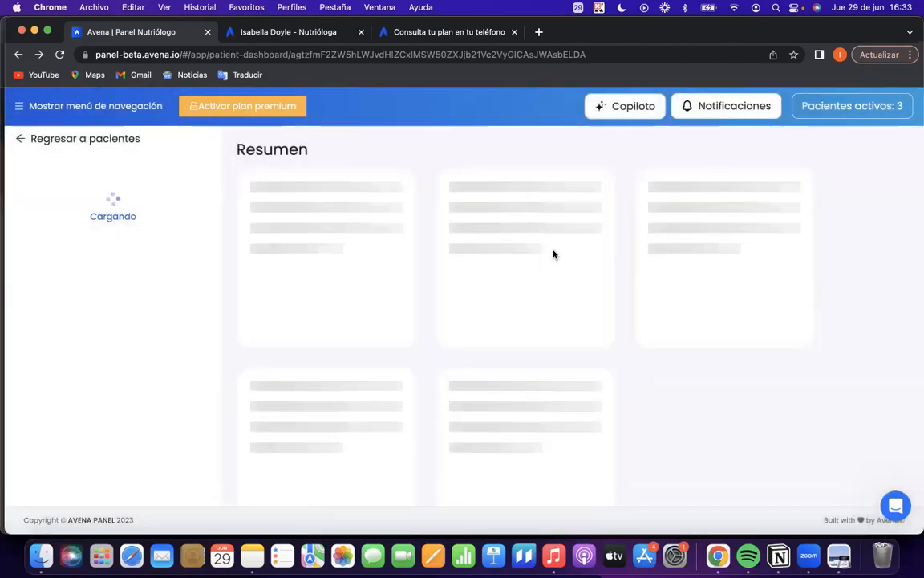
scroll(489, 276, down, 3)
scroll(489, 277, down, 2)
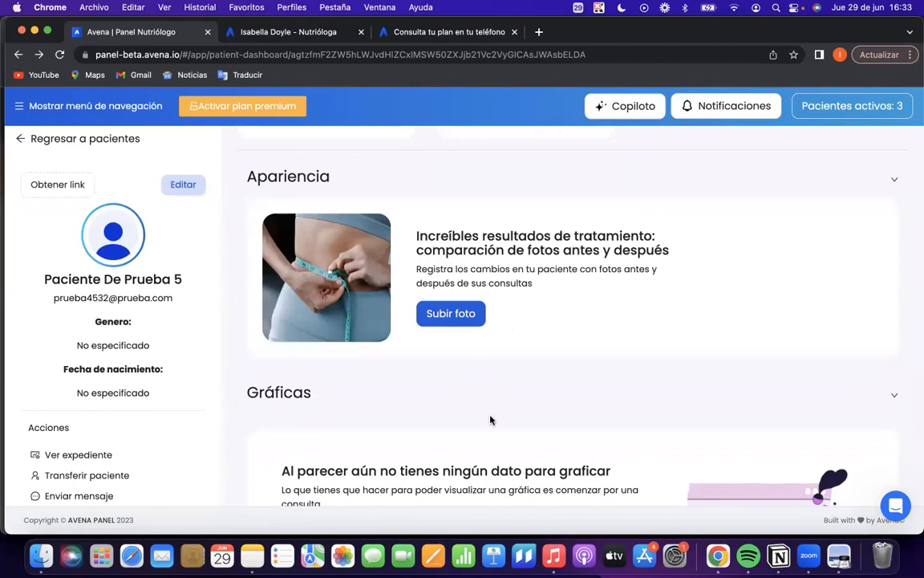
scroll(491, 419, down, 4)
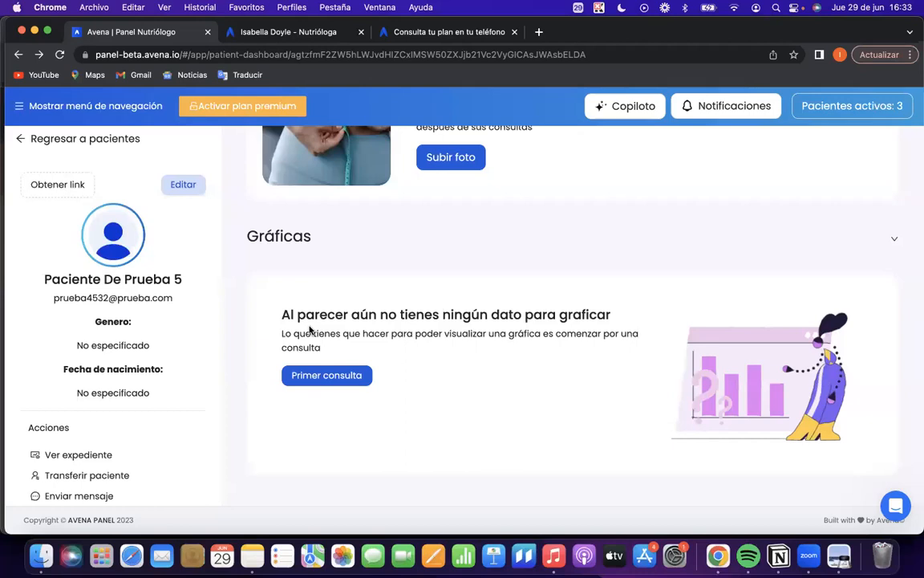
Go back to the patient list, open the listed premium patient with an assigned plan, and examine that patient's Gráficas and summary cards.
click(16, 137)
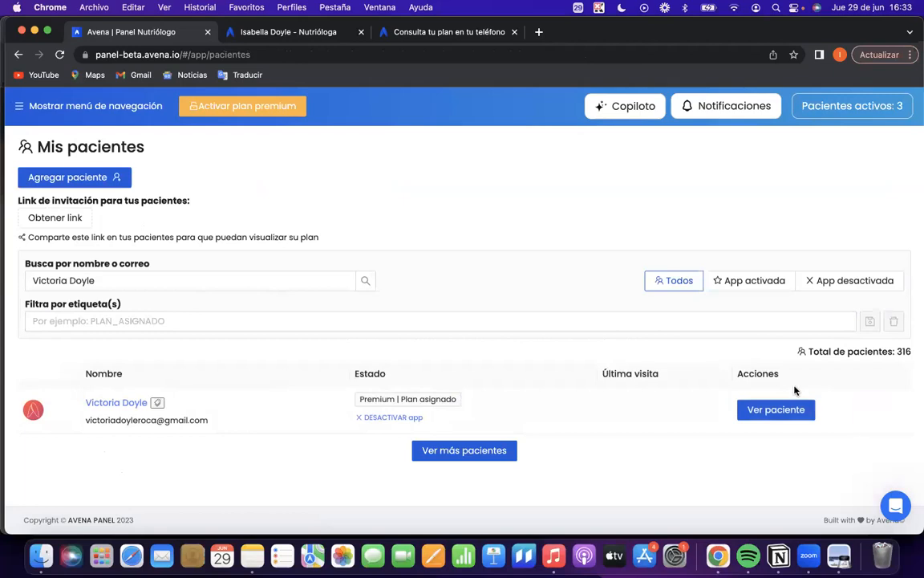
click(776, 409)
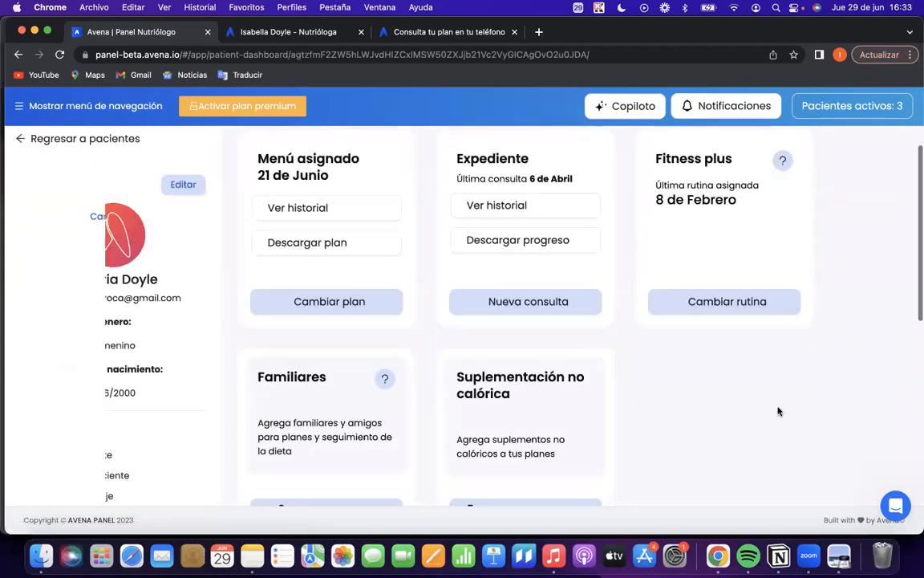
scroll(778, 410, down, 3)
scroll(778, 411, down, 5)
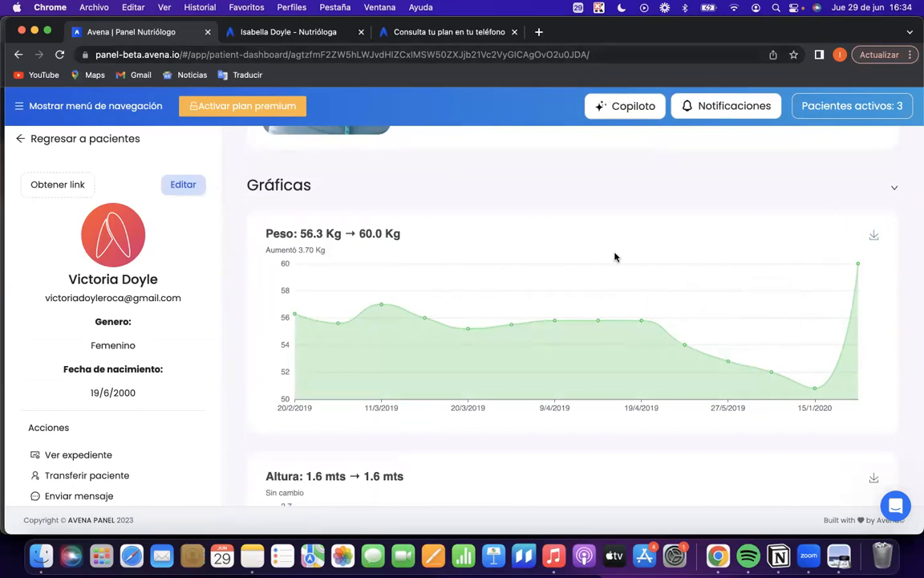
scroll(615, 258, up, 10)
scroll(615, 257, up, 2)
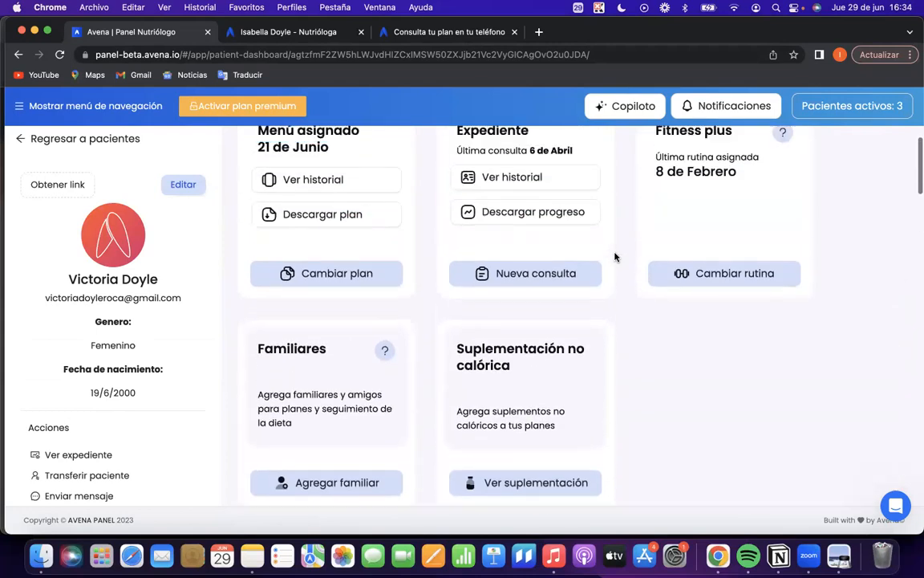
Generate the patient's progress report PDF from the Expediente card, open it for viewing, and close both the PDF and its dialog.
scroll(563, 270, up, 2)
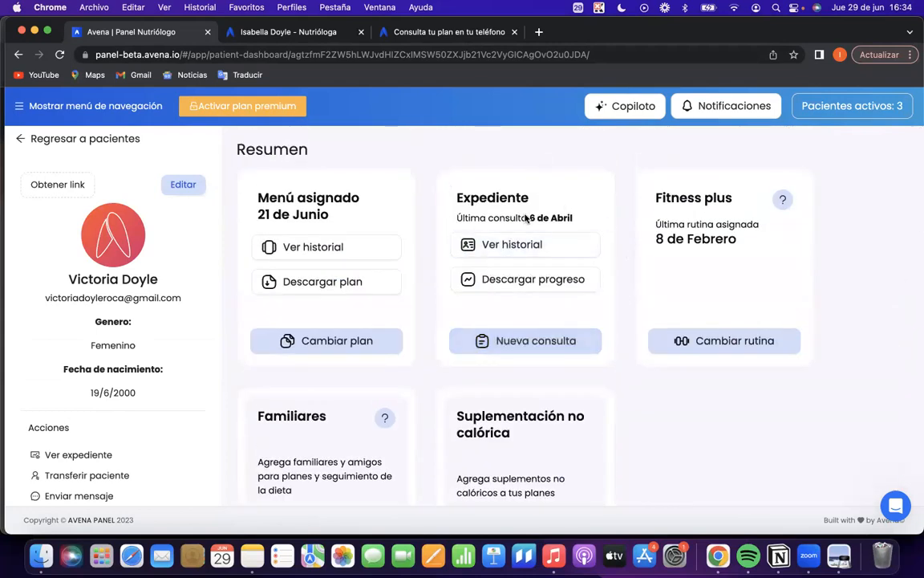
click(529, 279)
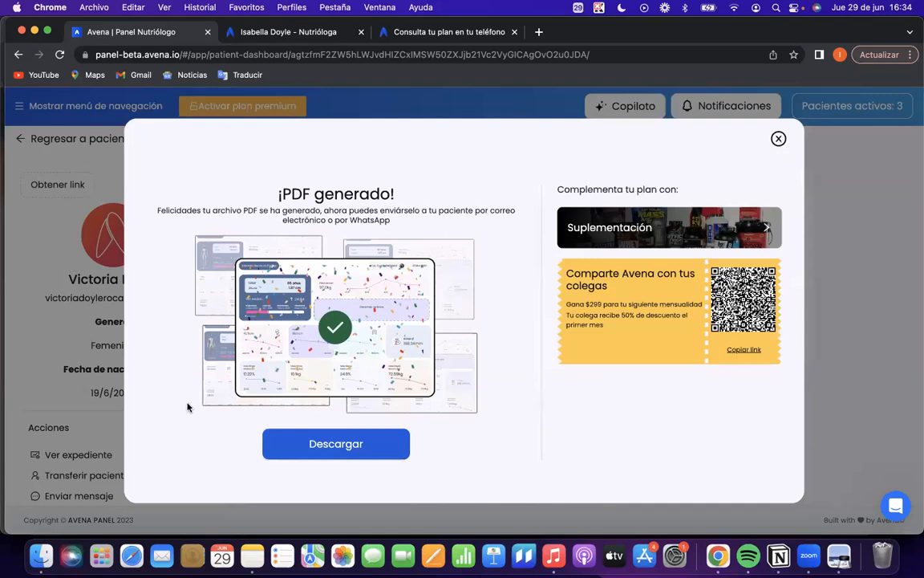
click(328, 442)
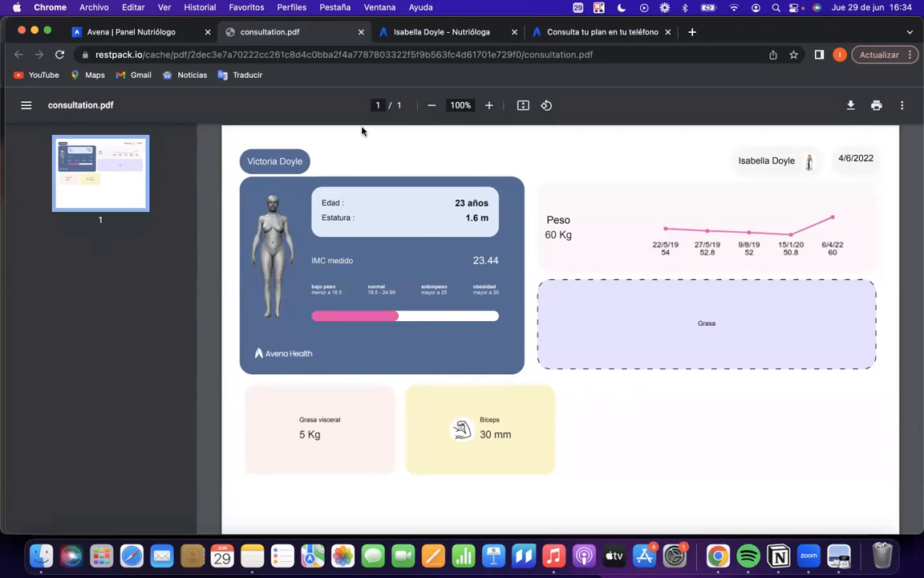
click(359, 32)
click(774, 139)
Open the plan editor from the Menú asignado card to change the patient's assigned plan.
scroll(554, 311, down, 1)
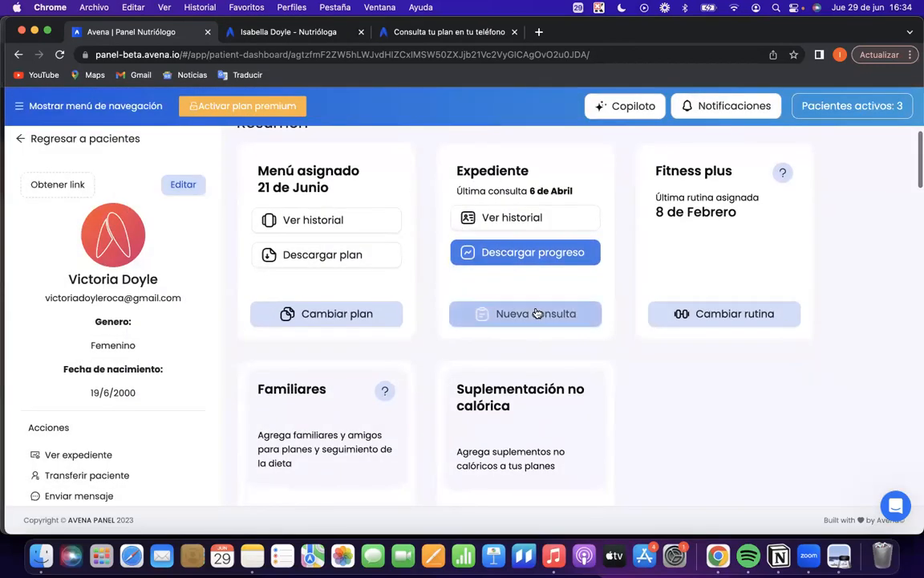
scroll(362, 278, up, 1)
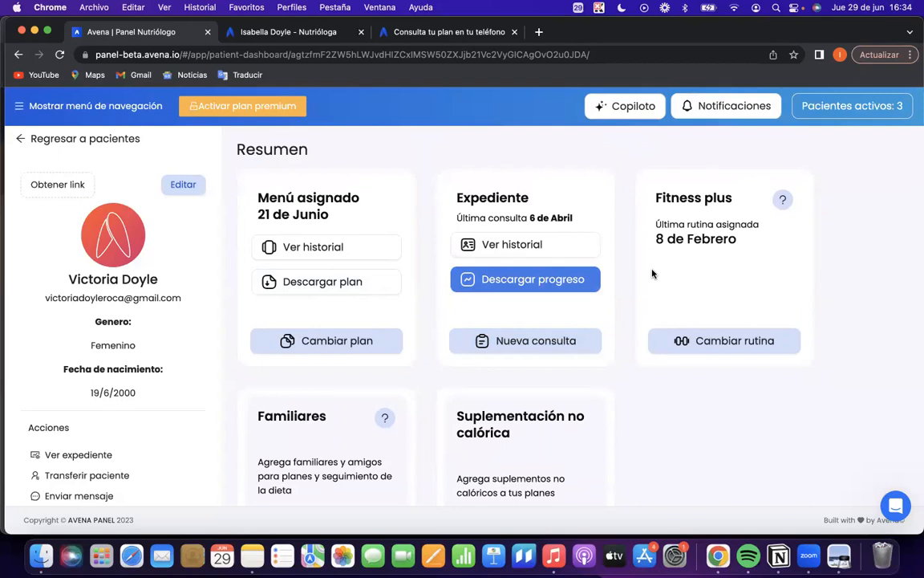
scroll(652, 273, down, 1)
scroll(305, 321, up, 1)
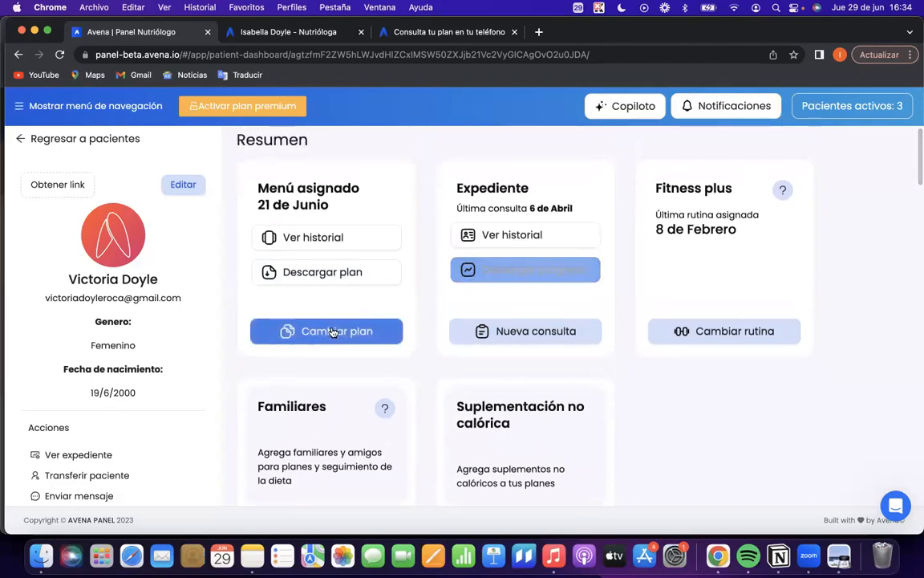
click(333, 332)
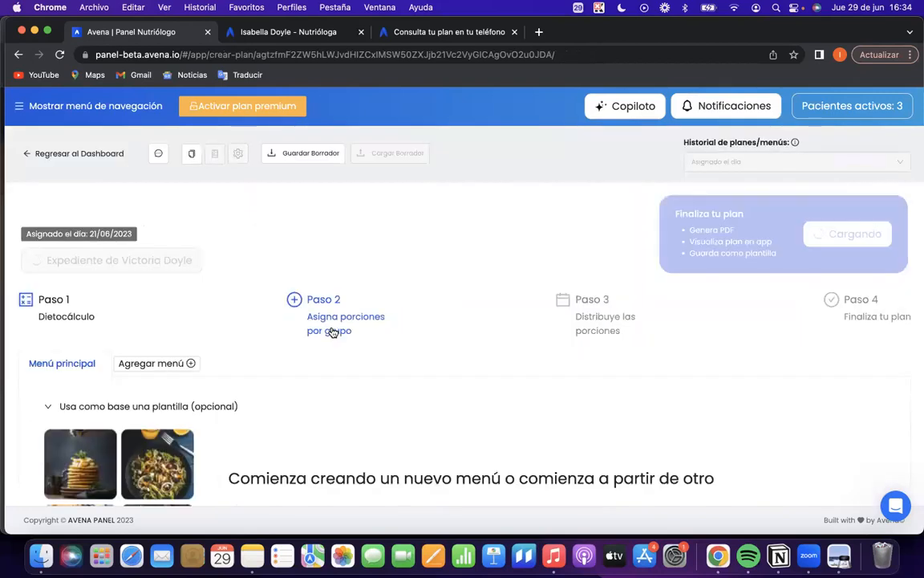
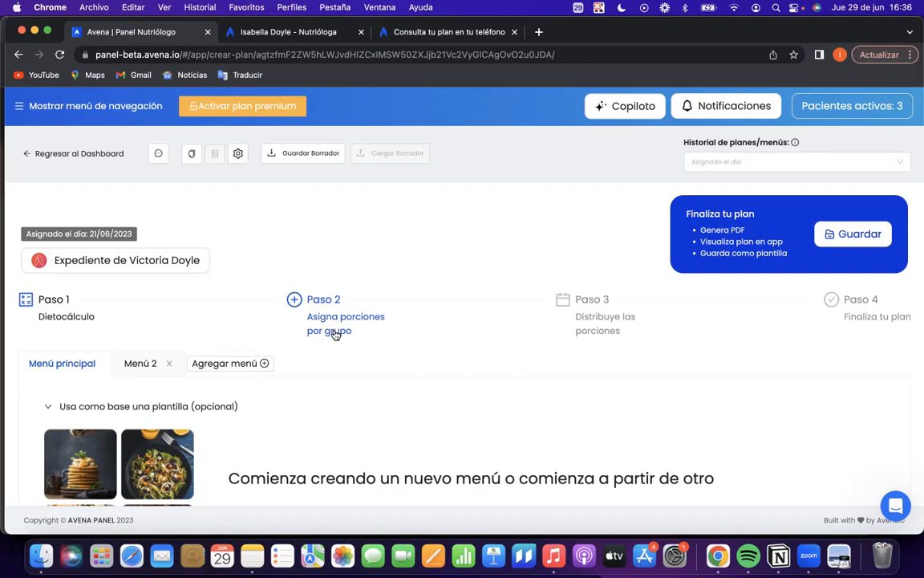
Go to Paso 1 Dietocálculo of the plan and look over the patient data used in the calorie formula.
scroll(333, 332, down, 1)
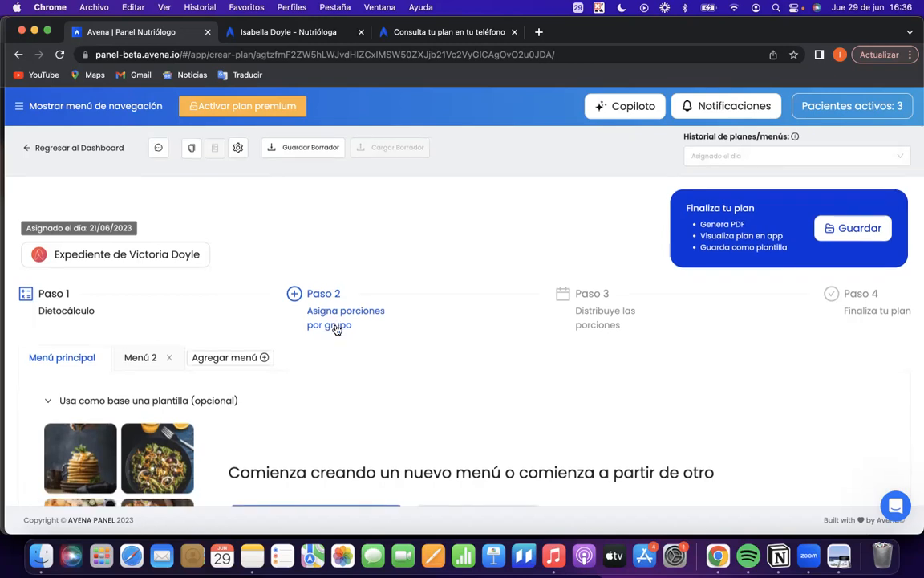
scroll(374, 324, down, 3)
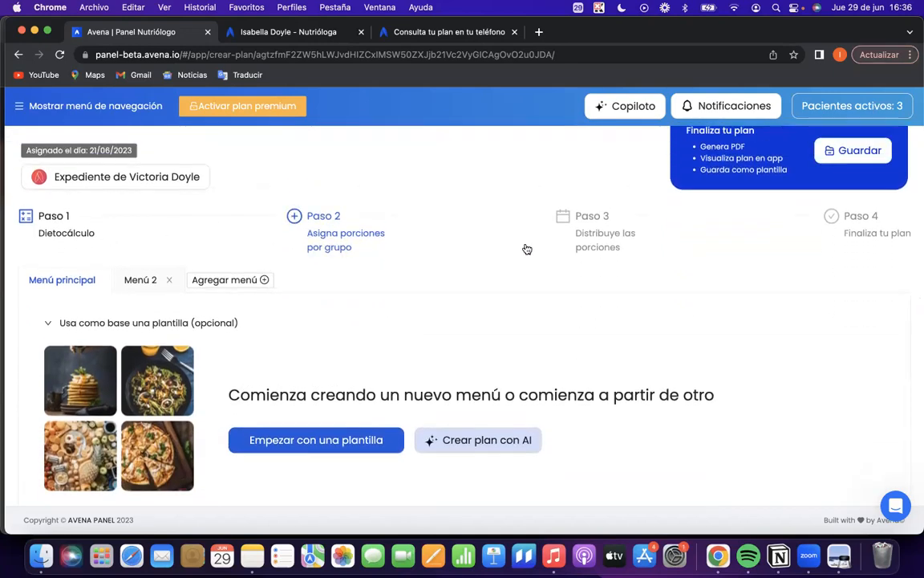
click(84, 217)
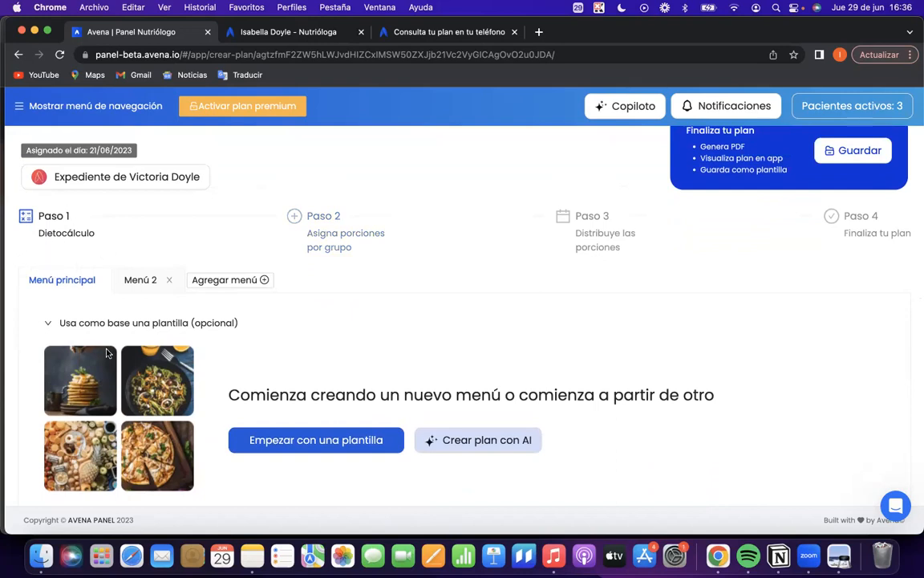
scroll(95, 314, down, 5)
click(311, 359)
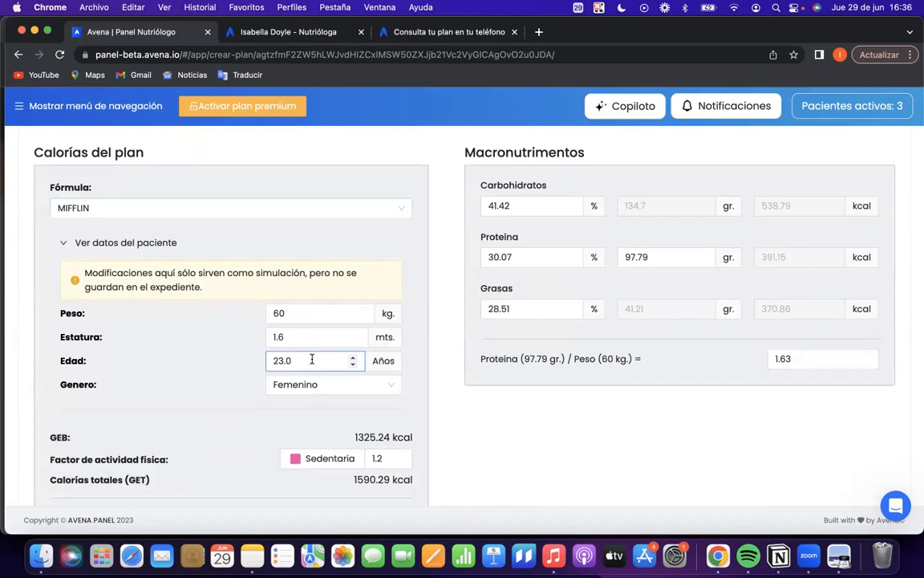
Try several physical activity factors for the calorie calculation, leaving the factor at 1.3 (Ligera).
scroll(312, 359, down, 2)
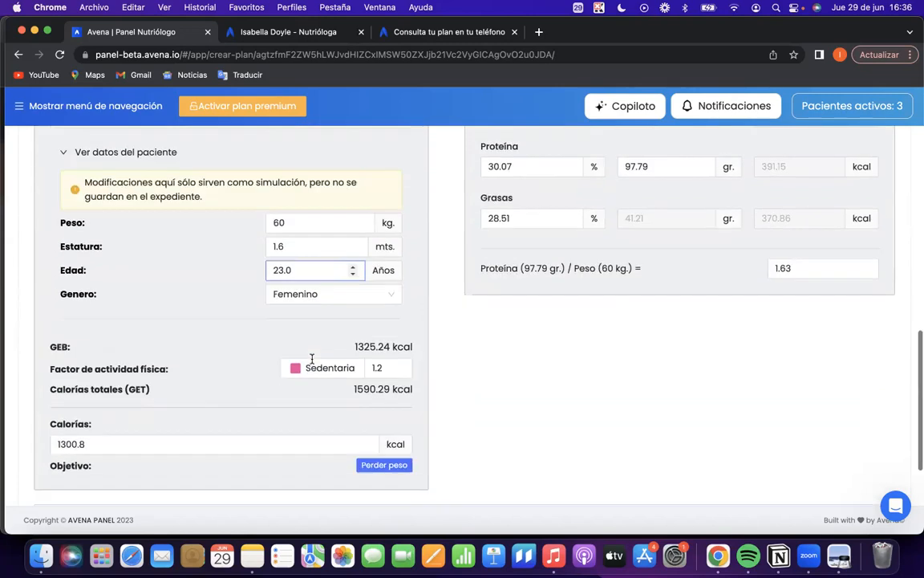
click(400, 364)
click(401, 364)
click(399, 372)
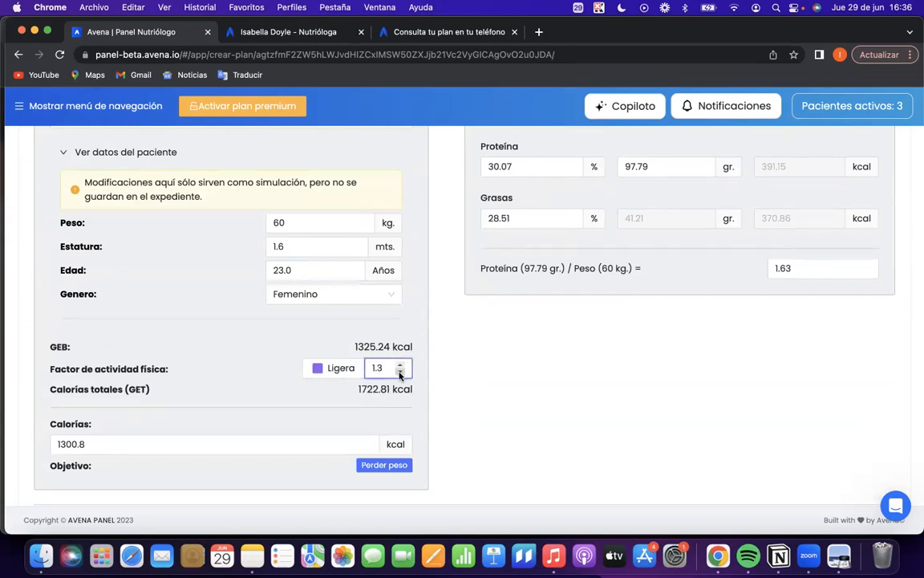
click(399, 372)
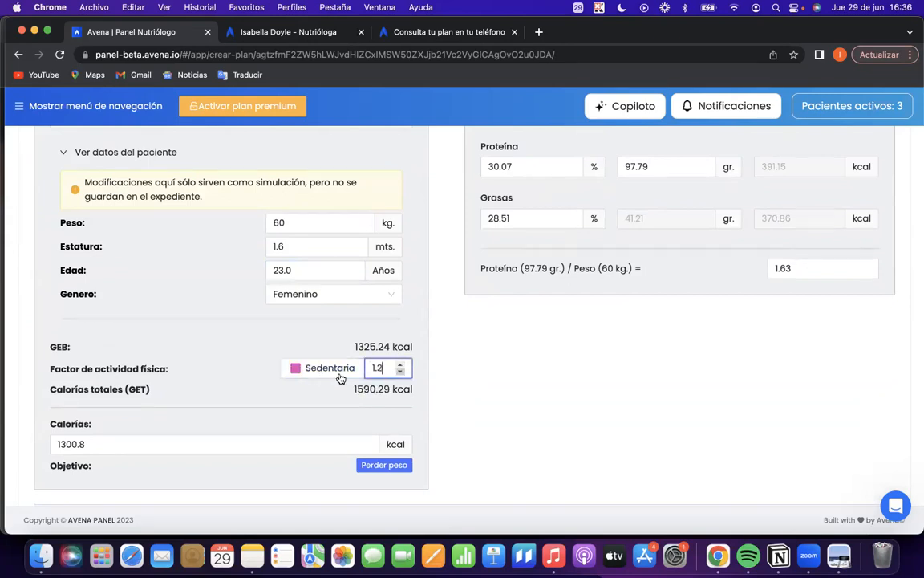
click(400, 364)
click(400, 365)
click(401, 364)
click(400, 365)
click(401, 365)
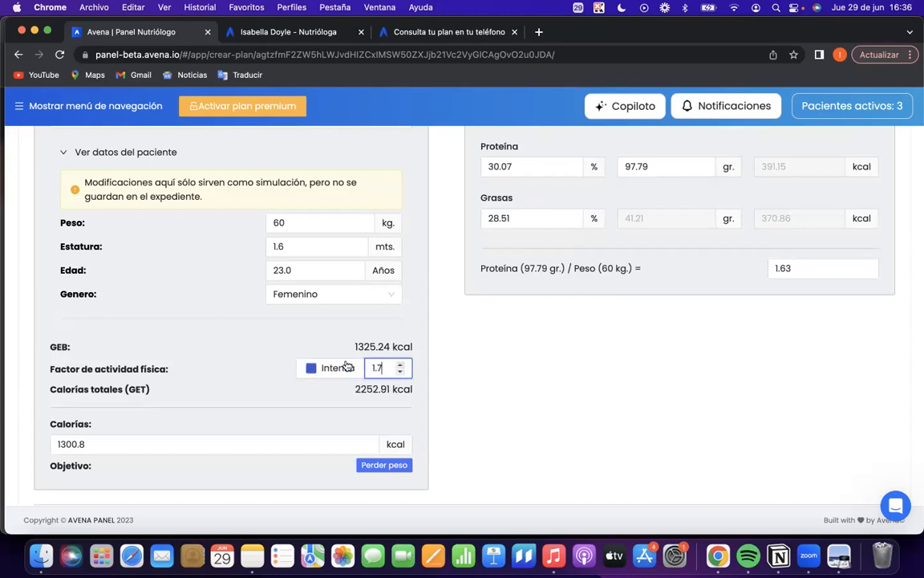
click(400, 373)
click(400, 372)
click(401, 372)
click(400, 372)
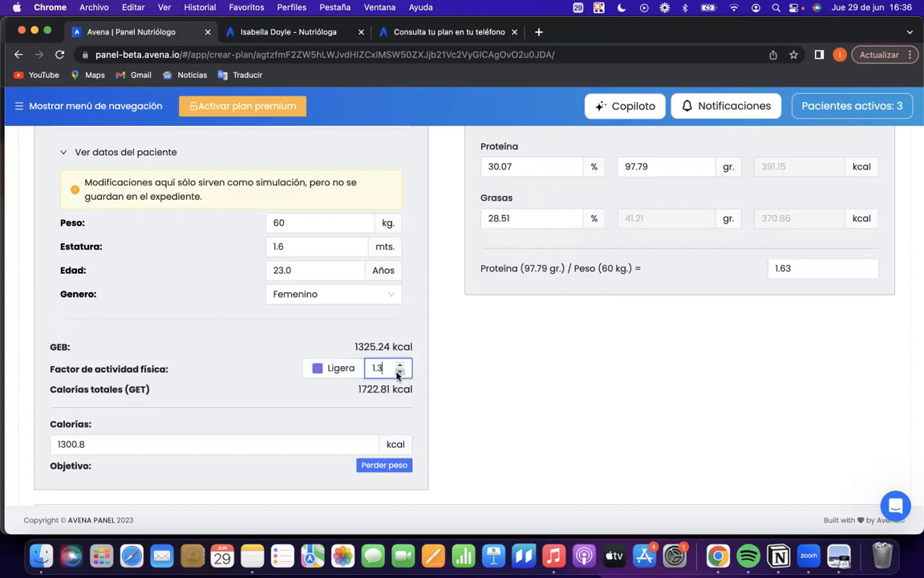
Compare the total calories (GET) with the plan's calories and set the plan's Calorías to 1300 kcal.
mouse_move(358, 391)
mouse_down()
mouse_move(406, 390)
mouse_move(357, 390)
mouse_up()
click(423, 393)
drag(175, 445, 30, 435)
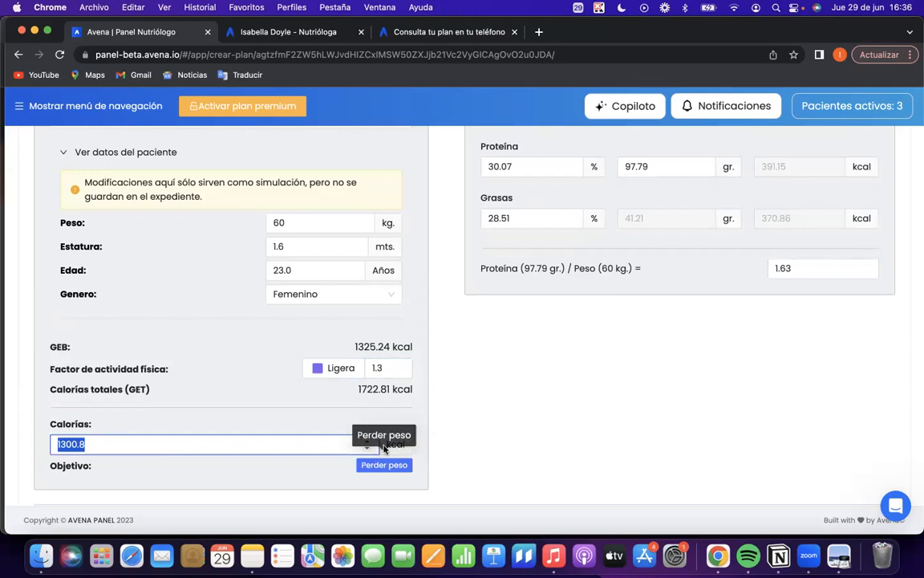
drag(355, 389, 411, 390)
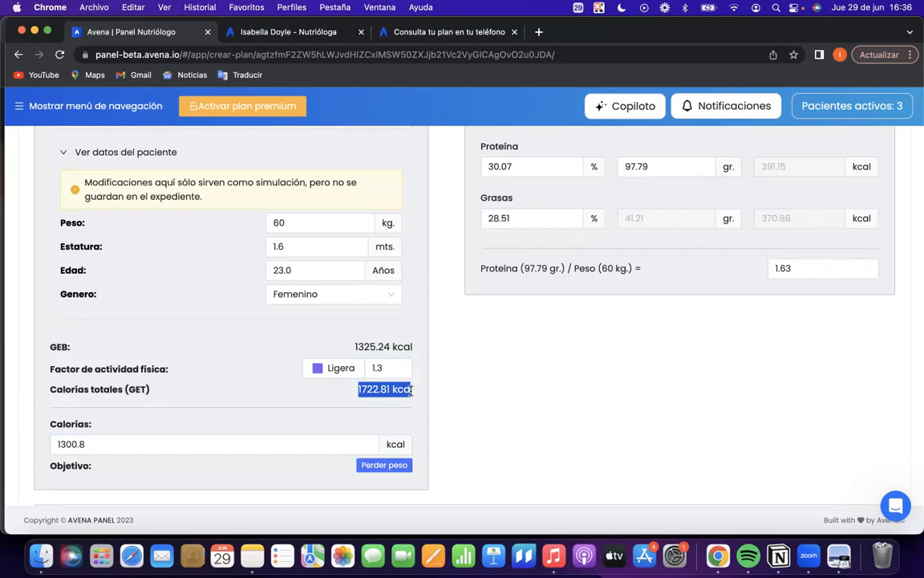
drag(113, 439, 11, 443)
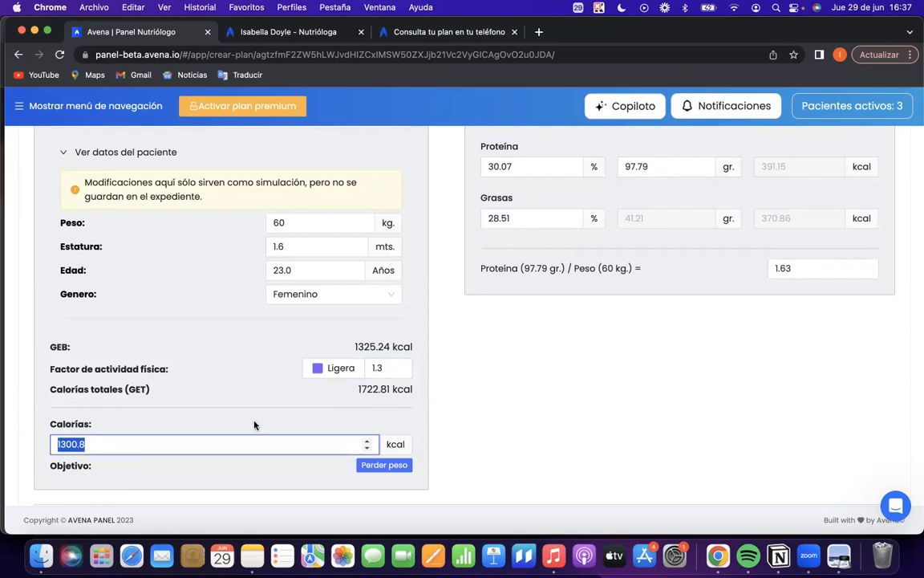
drag(357, 389, 403, 390)
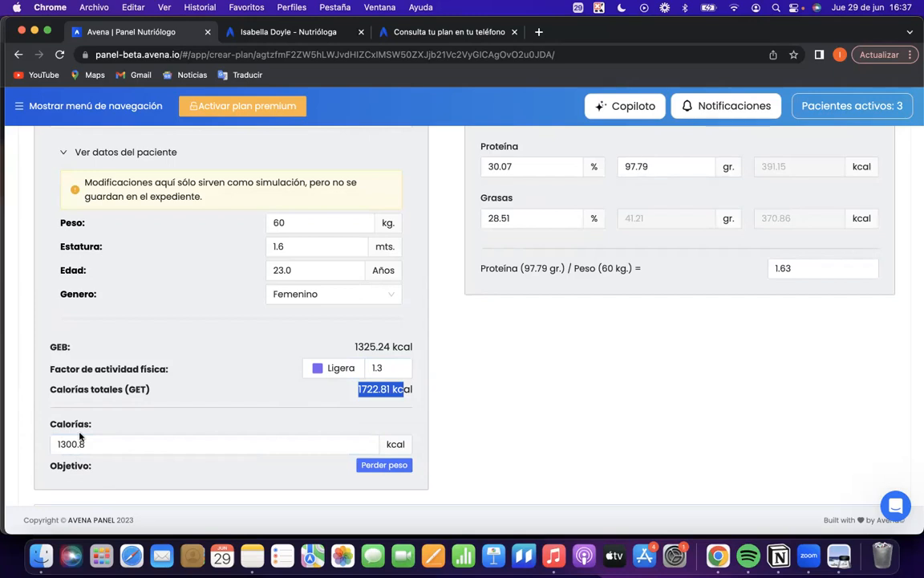
drag(83, 444, 37, 454)
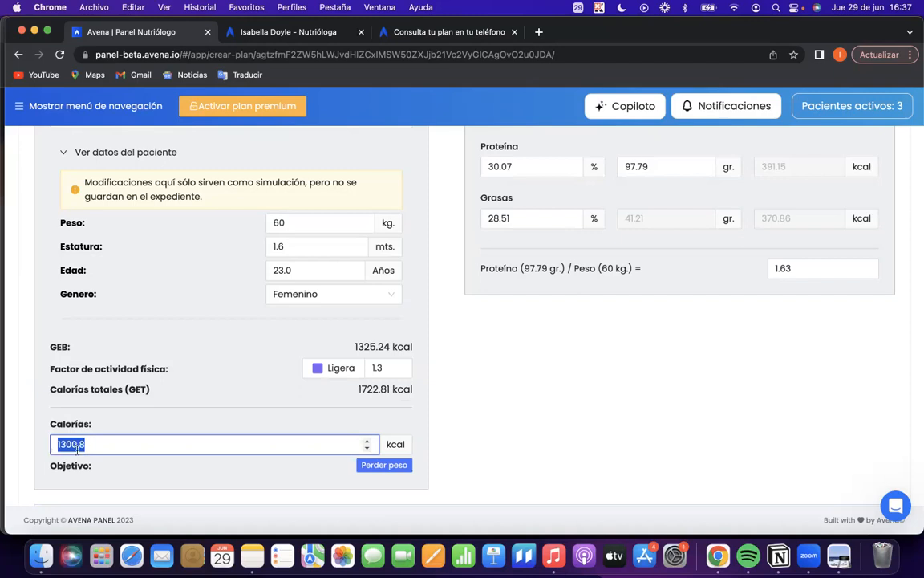
key(BackSpace)
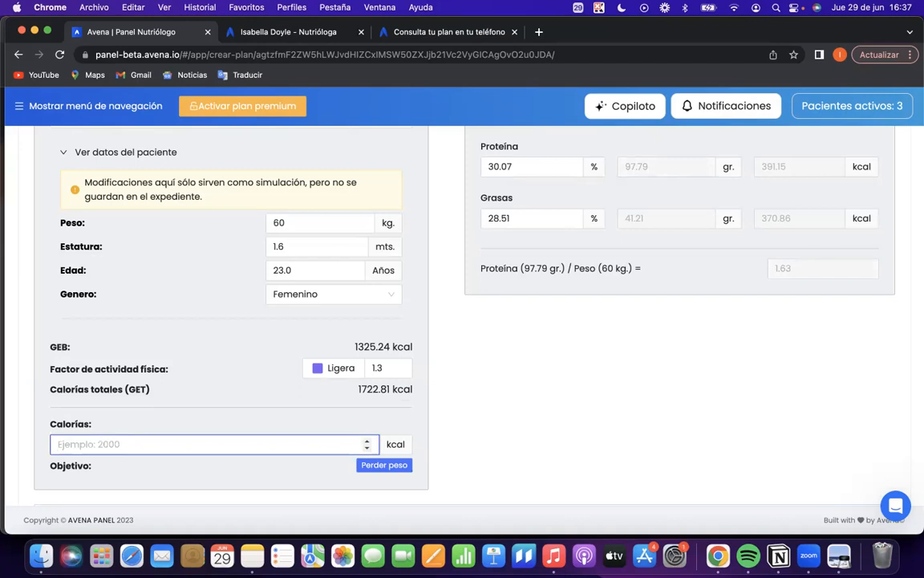
text(1300)
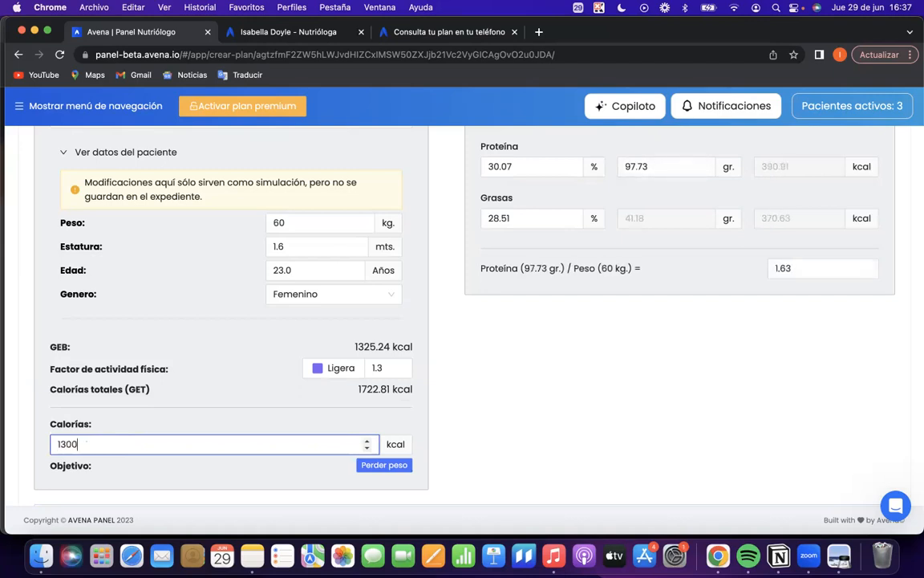
Try out adjusting the carbohydrate percentage in the Macronutrimentos section.
scroll(468, 489, up, 3)
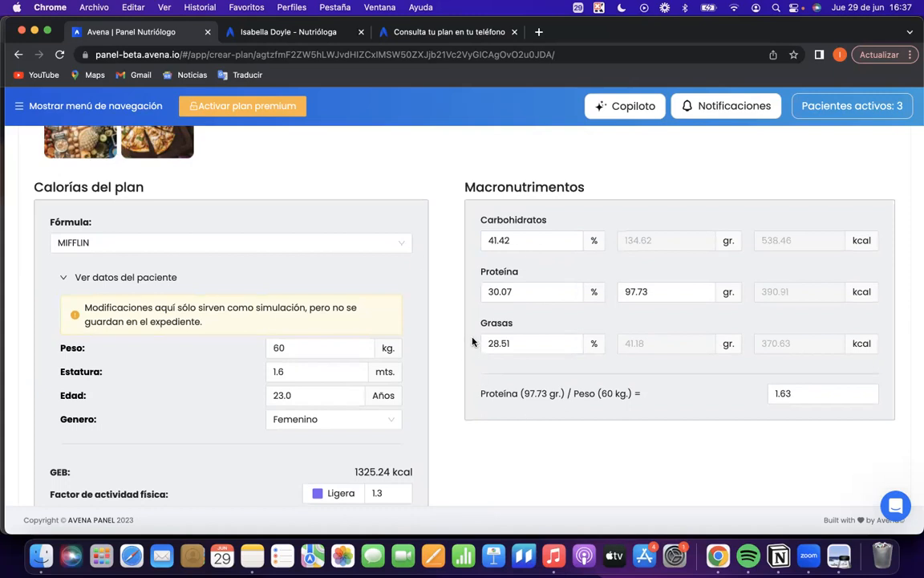
click(825, 391)
click(565, 242)
click(570, 238)
click(570, 238)
click(570, 239)
click(570, 244)
click(571, 244)
click(571, 244)
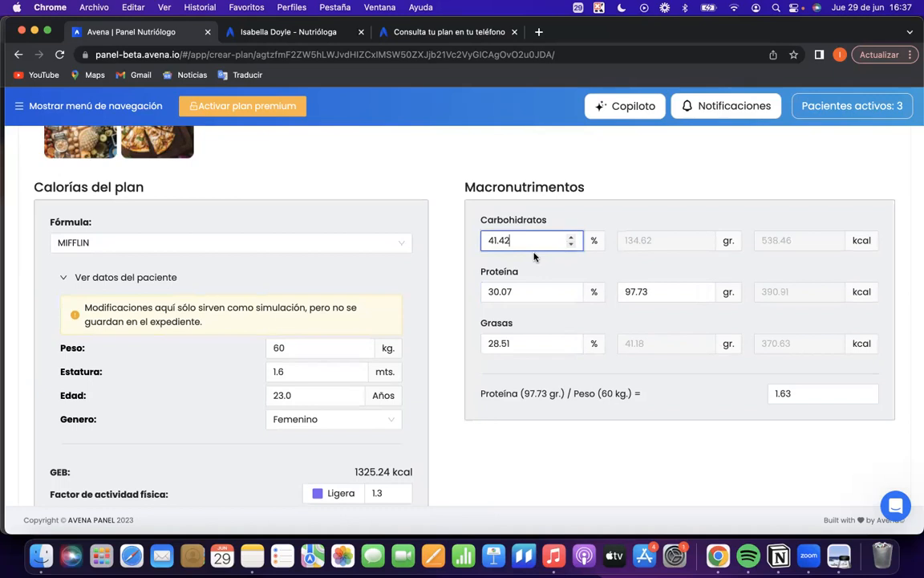
Start the main menu from a template and browse the Patologías and Otras template categories.
scroll(505, 265, up, 4)
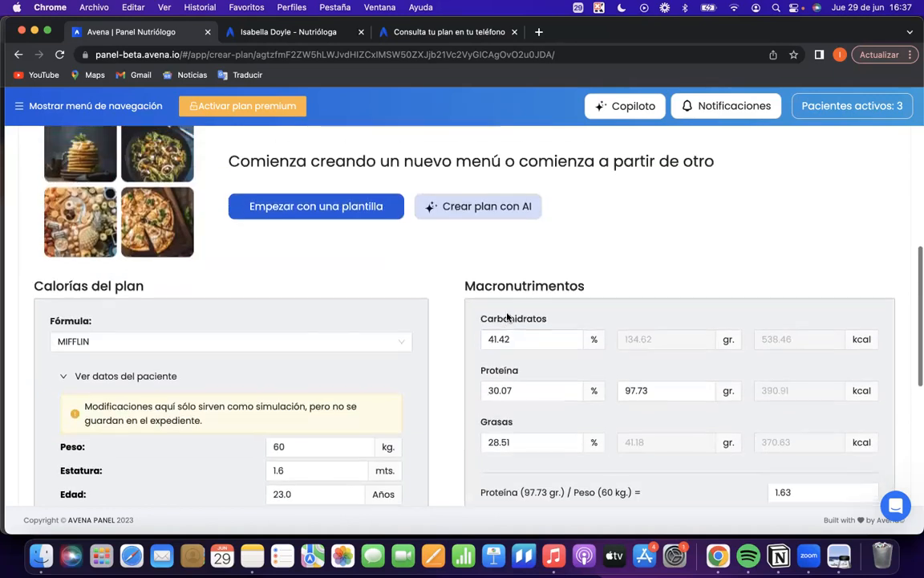
scroll(522, 357, down, 10)
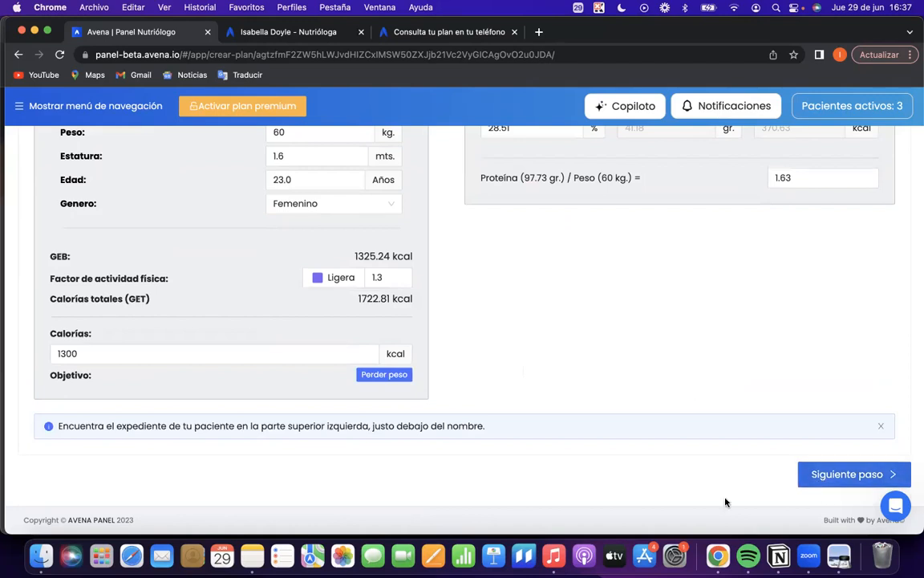
scroll(590, 336, up, 5)
scroll(590, 336, up, 6)
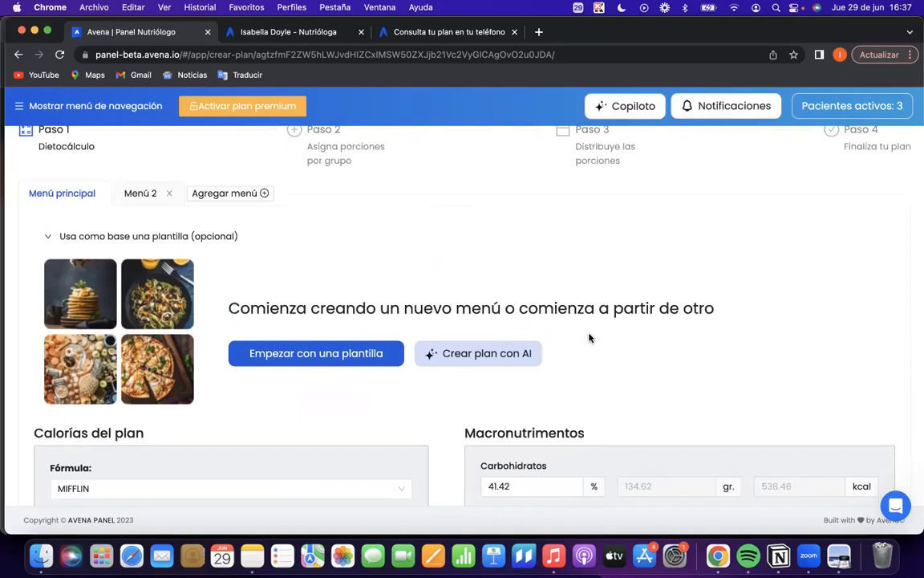
scroll(590, 337, up, 1)
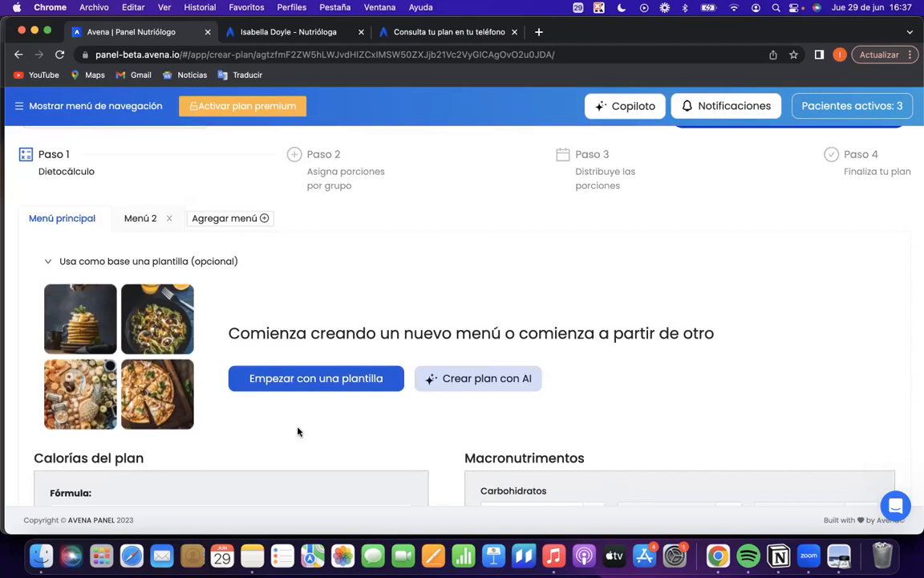
click(288, 378)
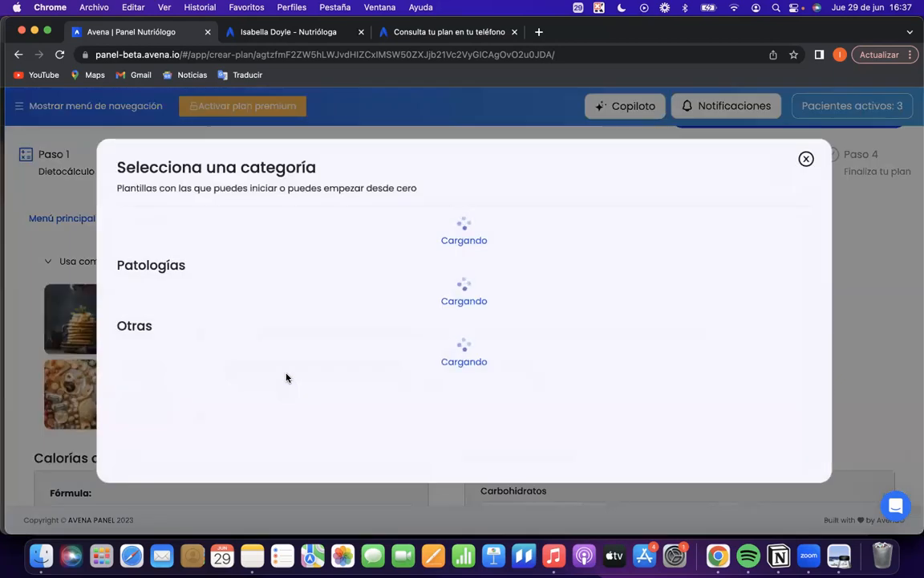
scroll(287, 378, down, 5)
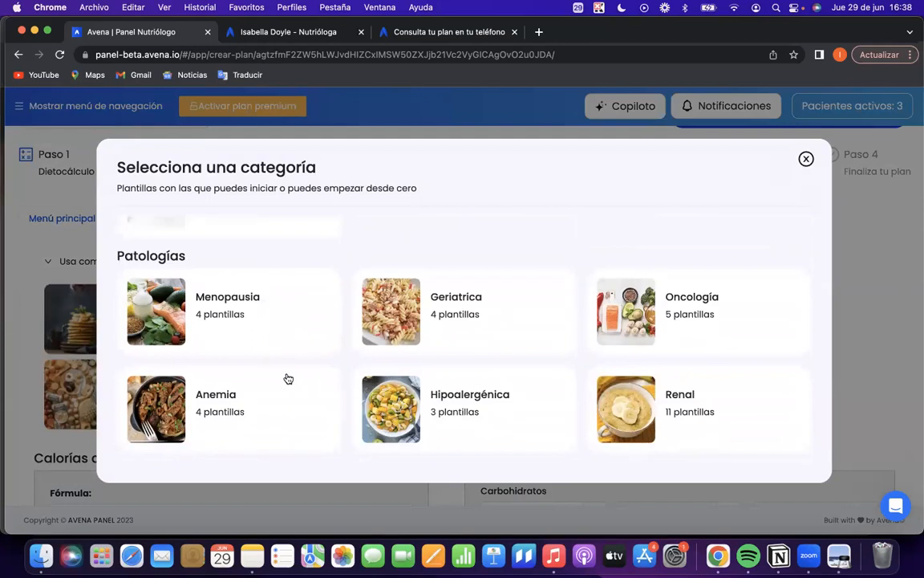
scroll(288, 378, down, 12)
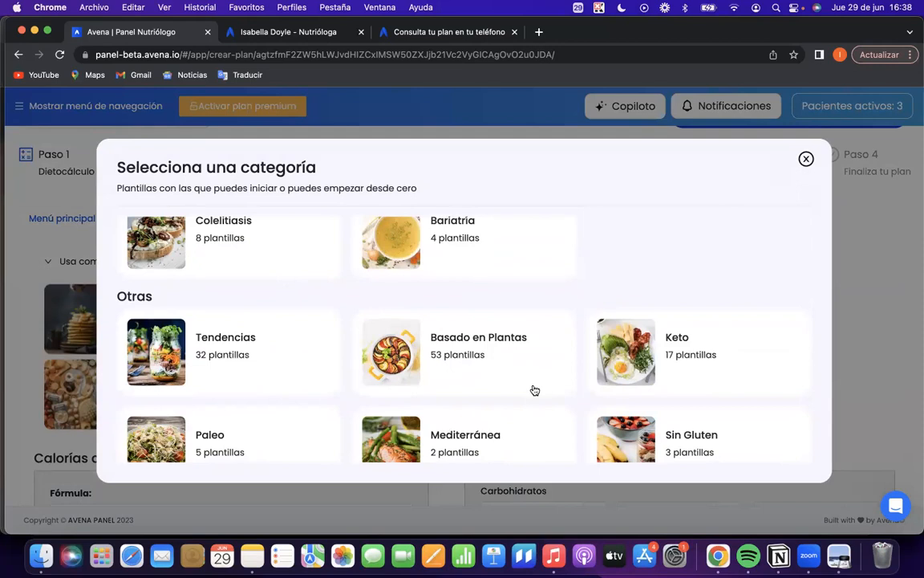
scroll(541, 409, down, 6)
scroll(549, 424, up, 6)
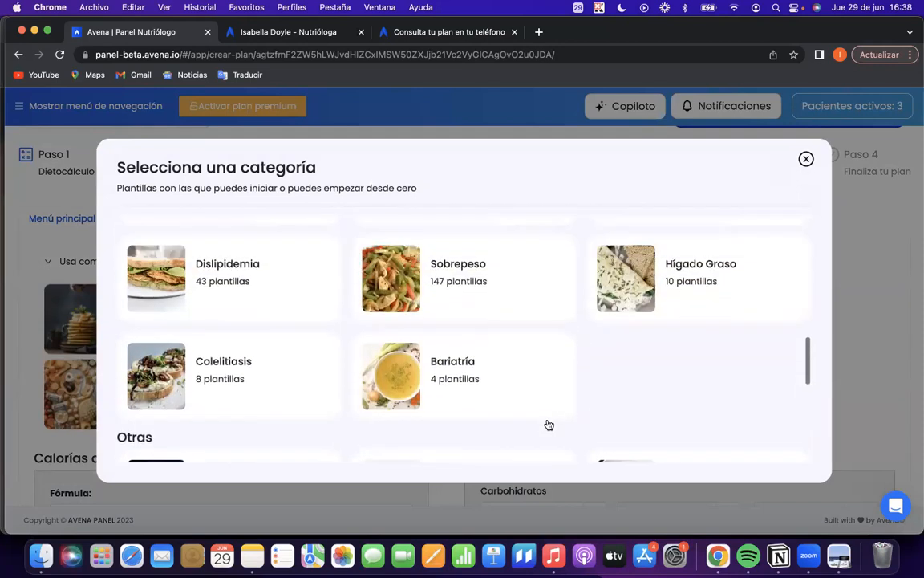
scroll(549, 424, up, 3)
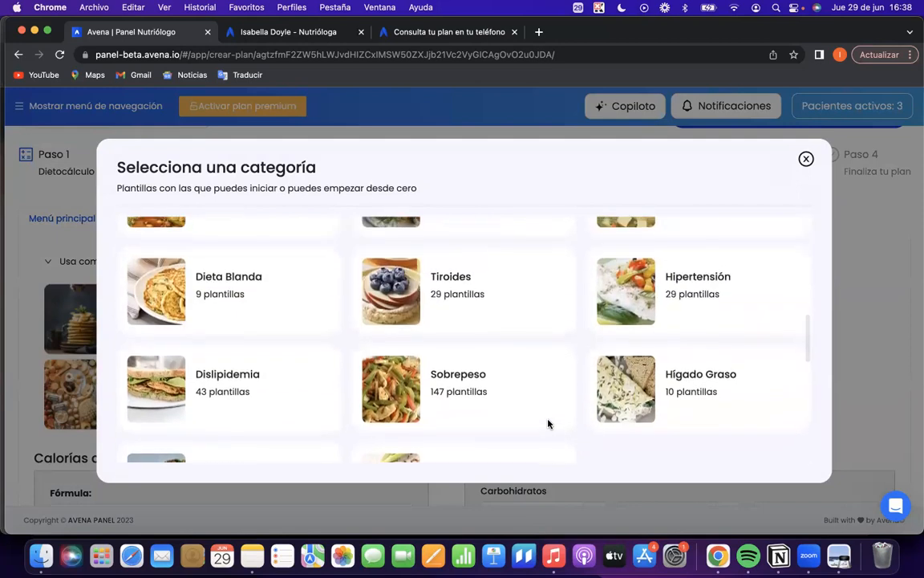
Open the "1600 kcal baja en grasa, litiasis biliar" template in the Dislipidemia category and look over its recipes for each meal.
click(241, 403)
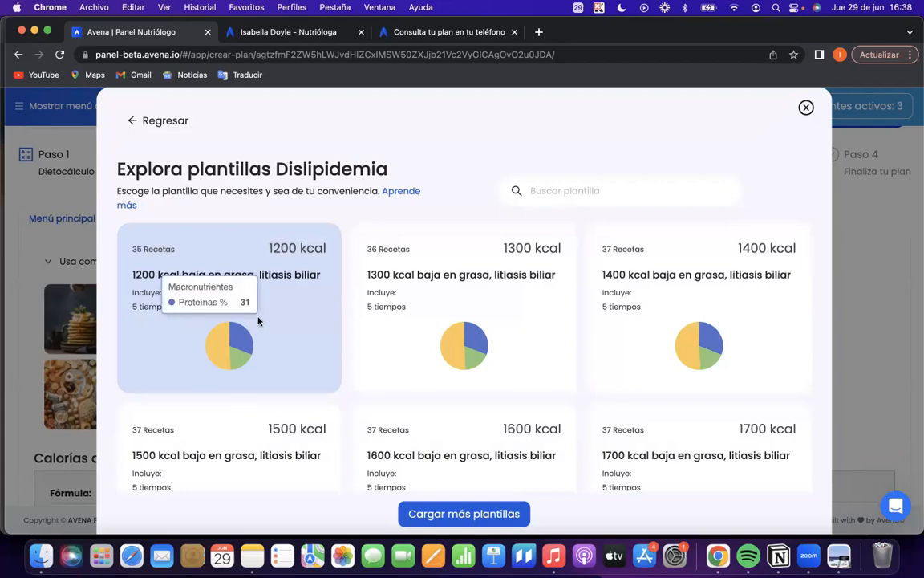
scroll(469, 346, down, 3)
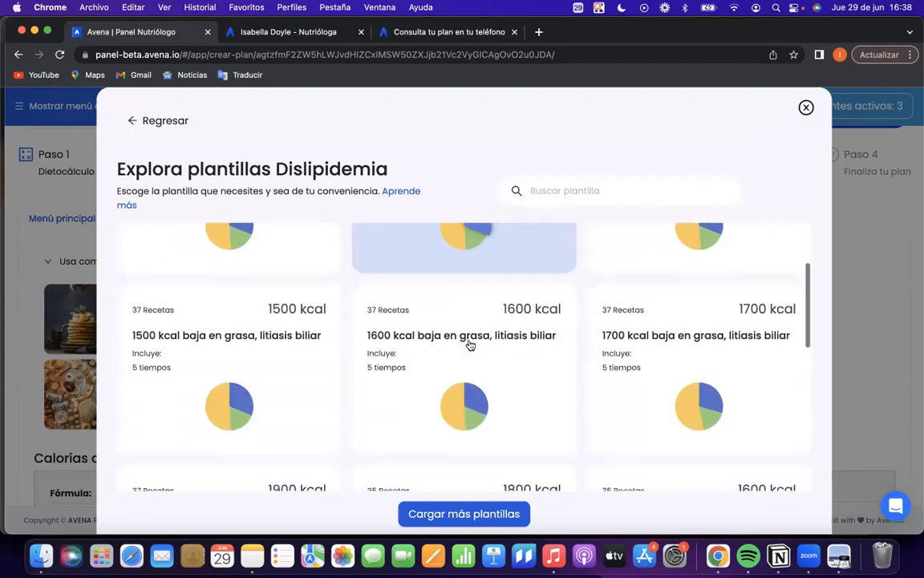
click(469, 346)
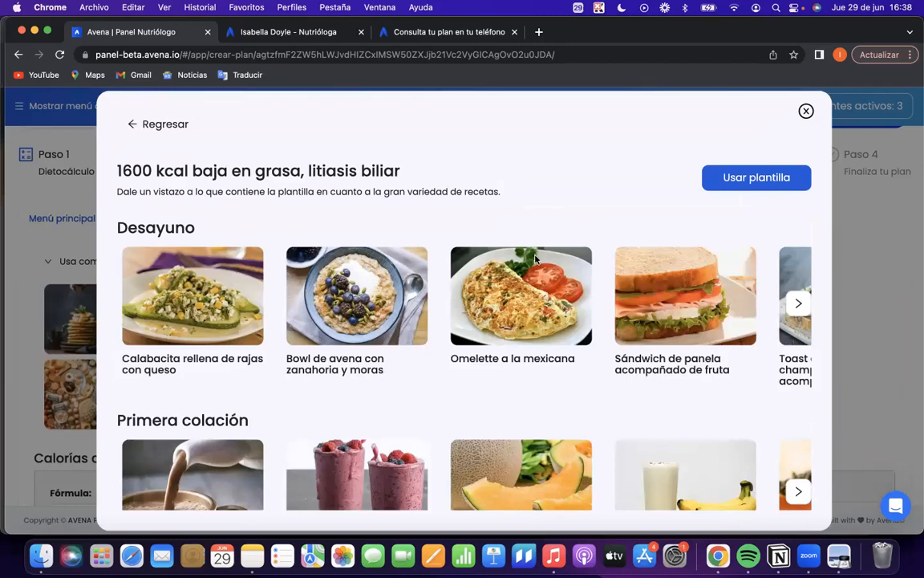
scroll(565, 288, right, 5)
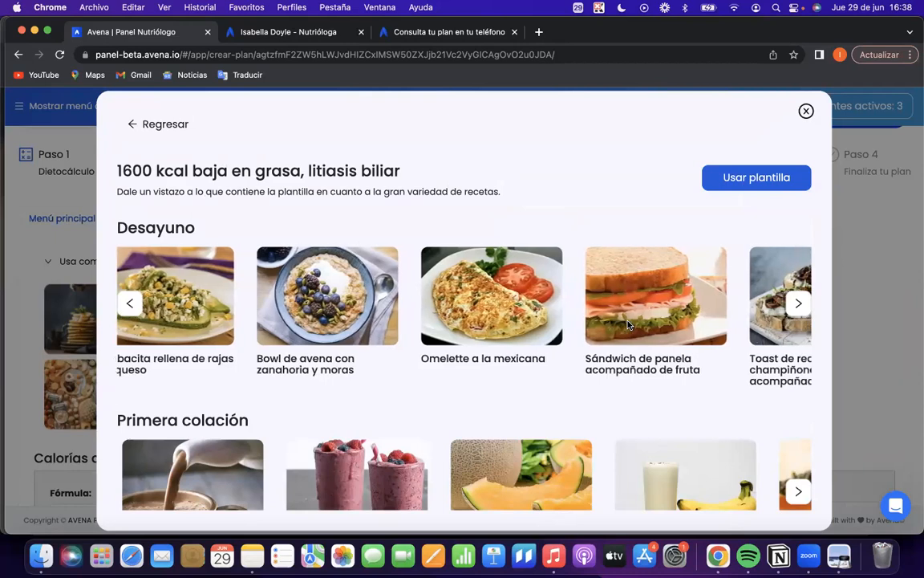
scroll(627, 324, right, 5)
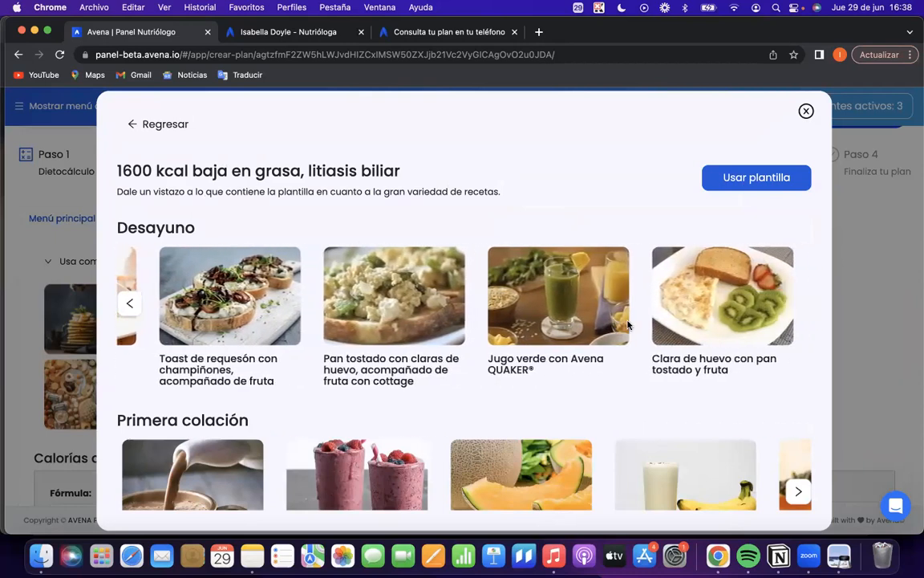
scroll(627, 324, down, 1)
scroll(627, 324, down, 5)
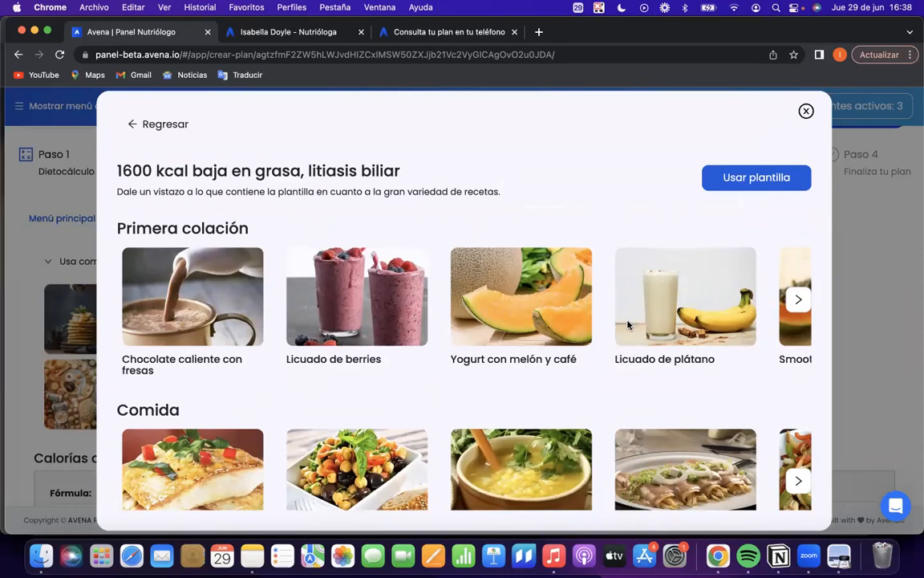
scroll(627, 324, down, 10)
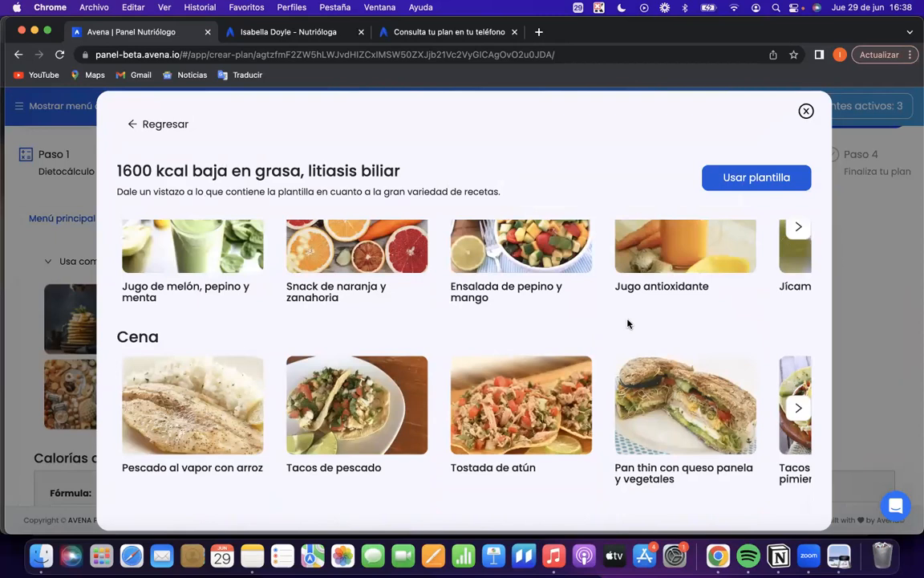
scroll(628, 324, up, 14)
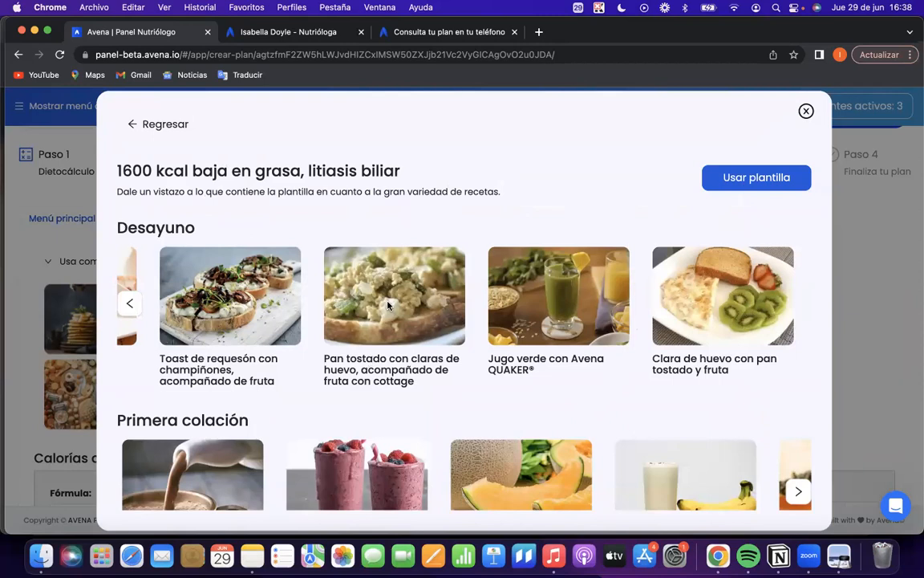
Review the 1600 kcal template's title and its Desayuno and Primera colación recipes, including the toast with requesón and champiñones.
scroll(388, 305, left, 3)
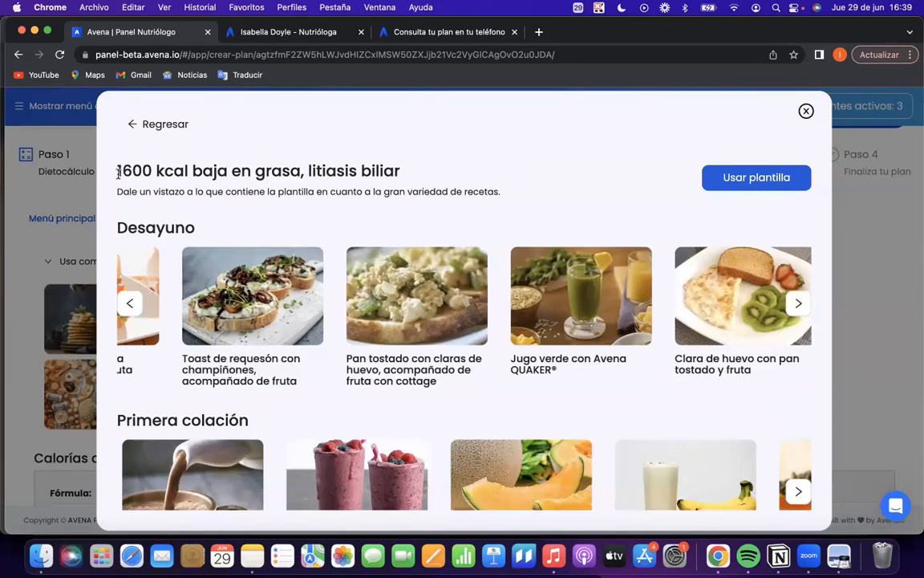
drag(119, 172, 152, 170)
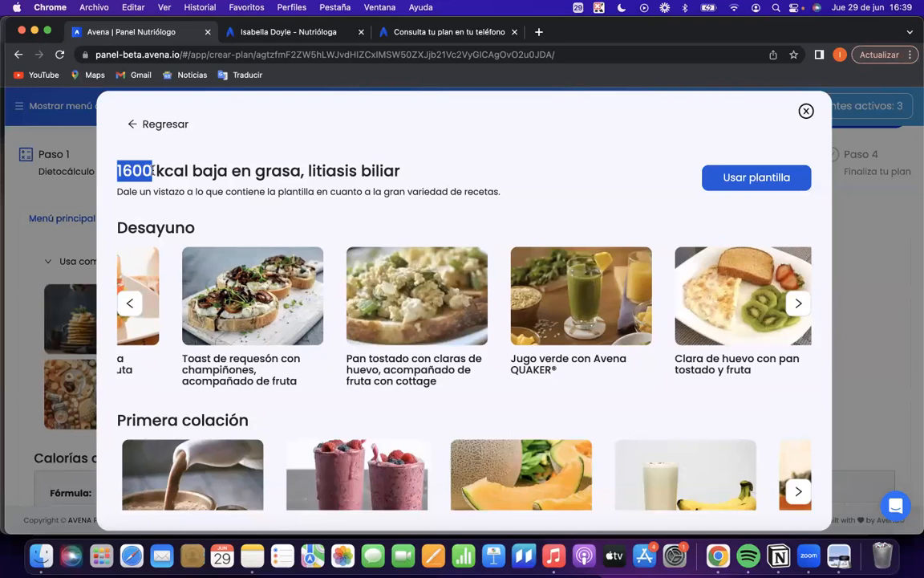
scroll(380, 334, down, 3)
scroll(380, 334, up, 1)
drag(118, 298, 181, 296)
click(250, 290)
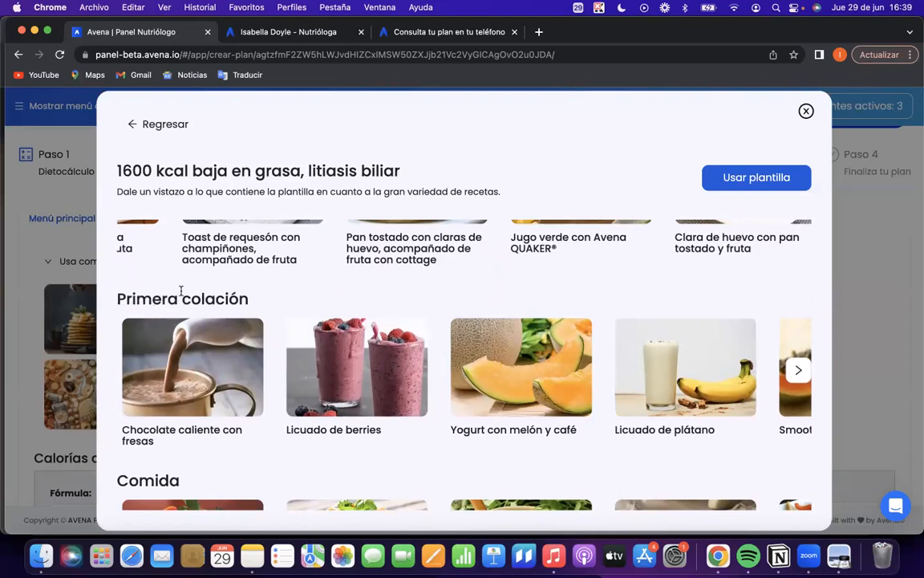
scroll(335, 354, up, 3)
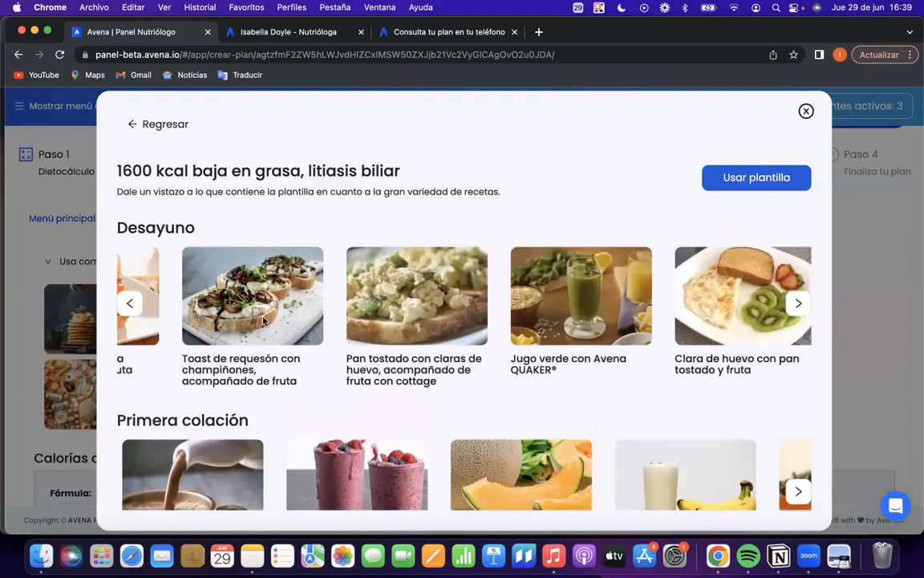
drag(196, 356, 258, 358)
double_click(227, 369)
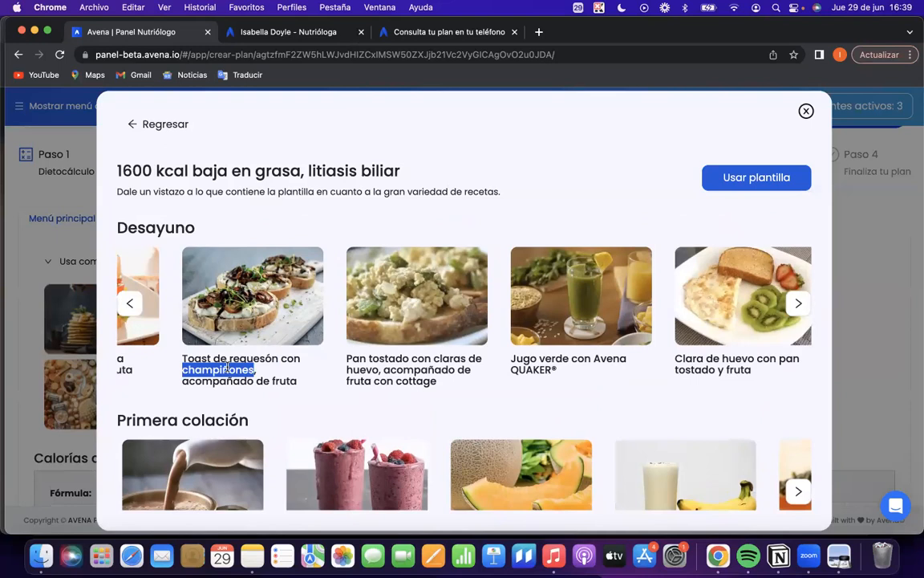
Apply the "1600 kcal baja en grasa, litiasis biliar" template to the main menu, overwriting the plan's data.
click(754, 183)
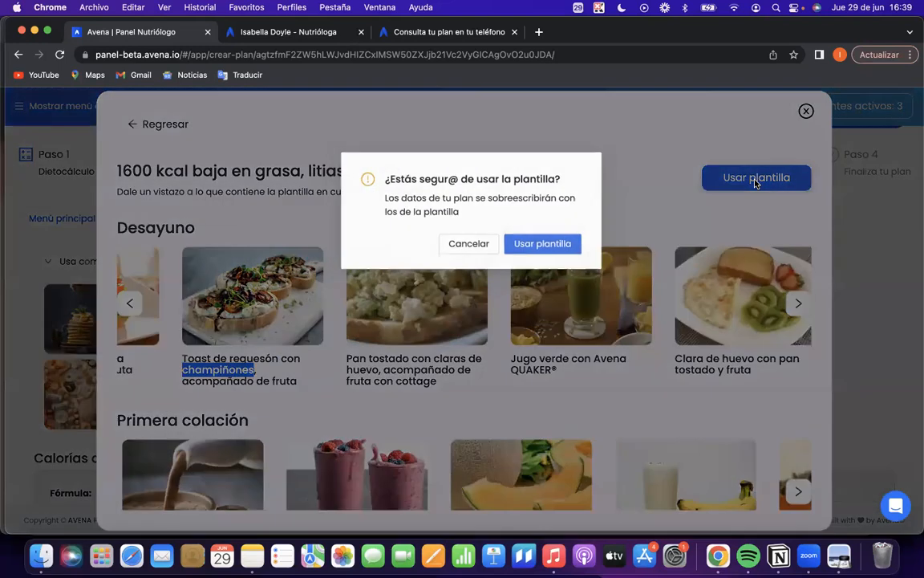
click(537, 245)
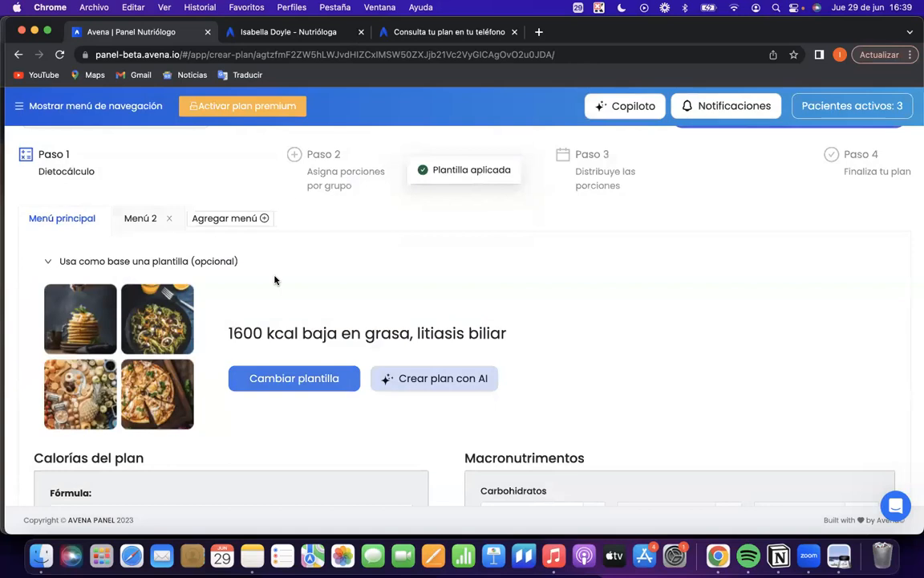
scroll(276, 280, down, 1)
drag(220, 304, 543, 310)
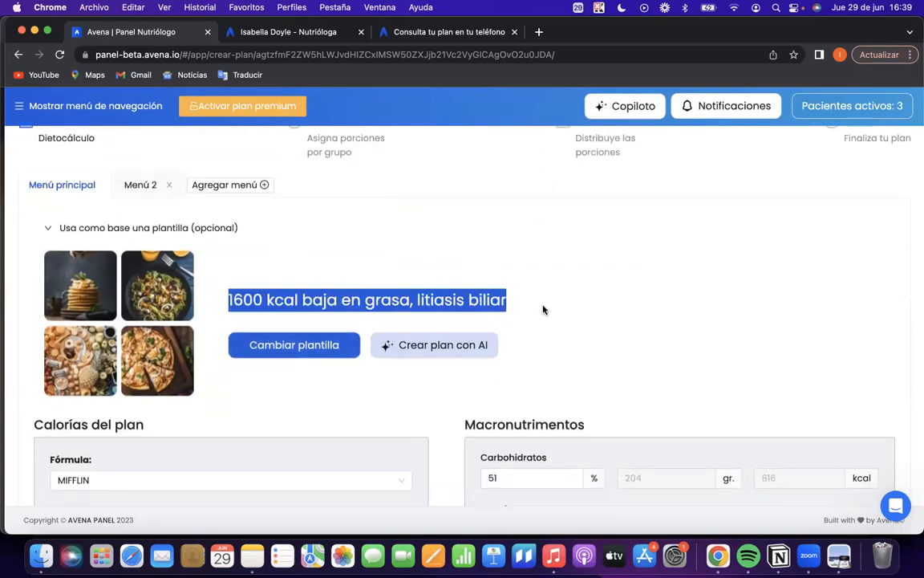
Set the plan's Calorías to 1300 kcal in the Calorías del plan section.
scroll(543, 310, down, 6)
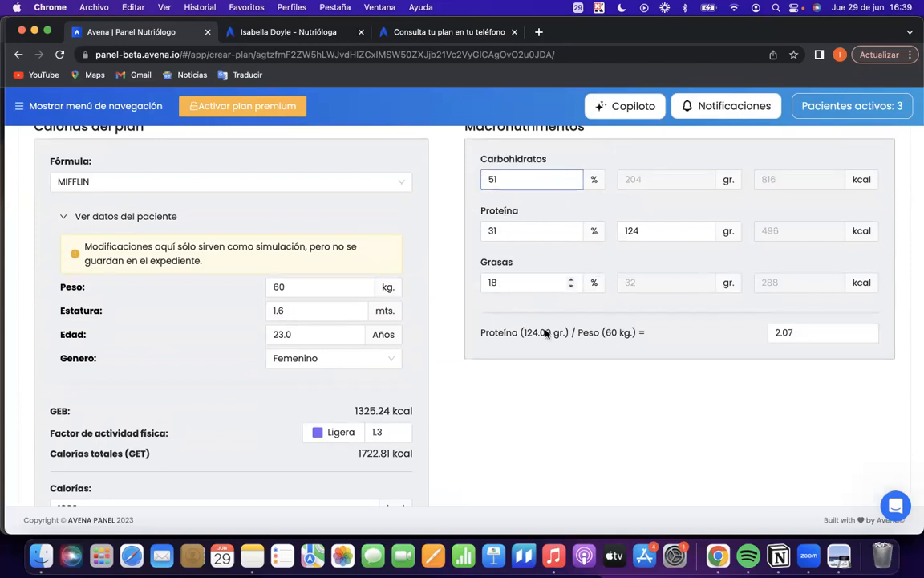
scroll(472, 385, down, 1)
scroll(473, 385, down, 3)
click(61, 352)
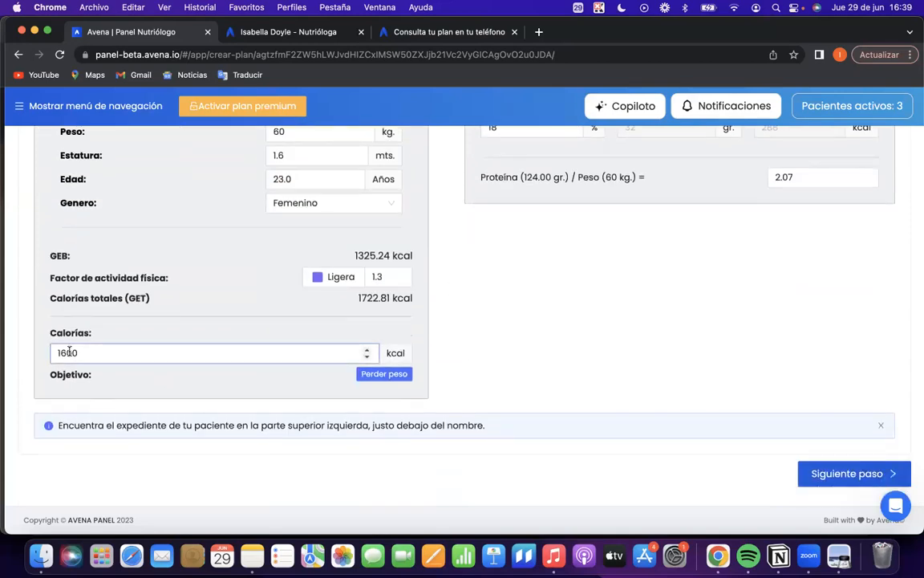
key(Delete)
text(3)
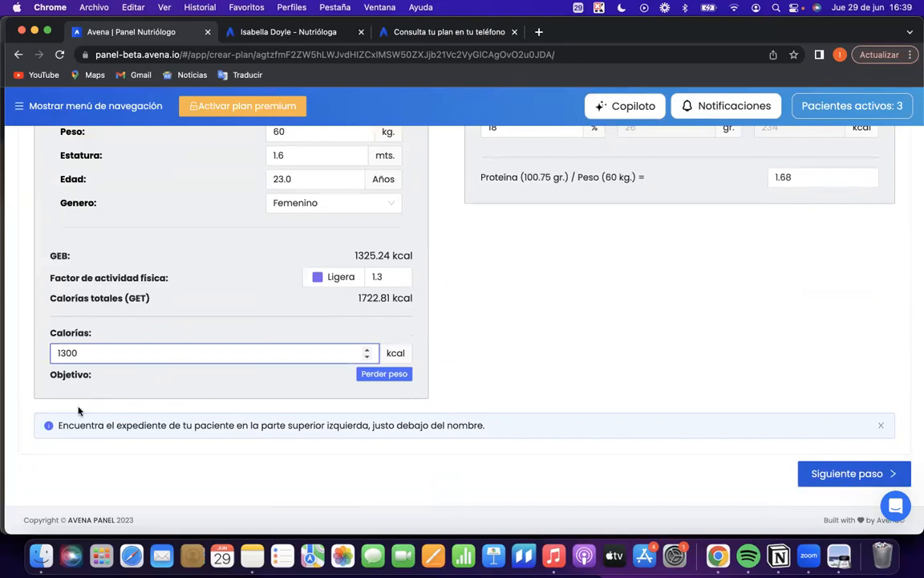
click(458, 351)
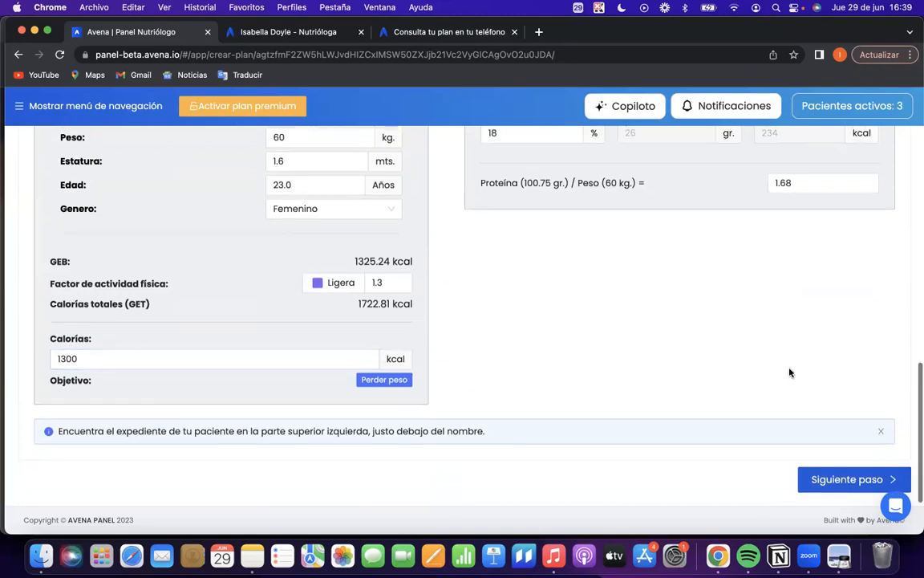
Go to Paso 2, Asigna porciones por grupo, and look over the portions assigned to each food group.
scroll(803, 450, up, 5)
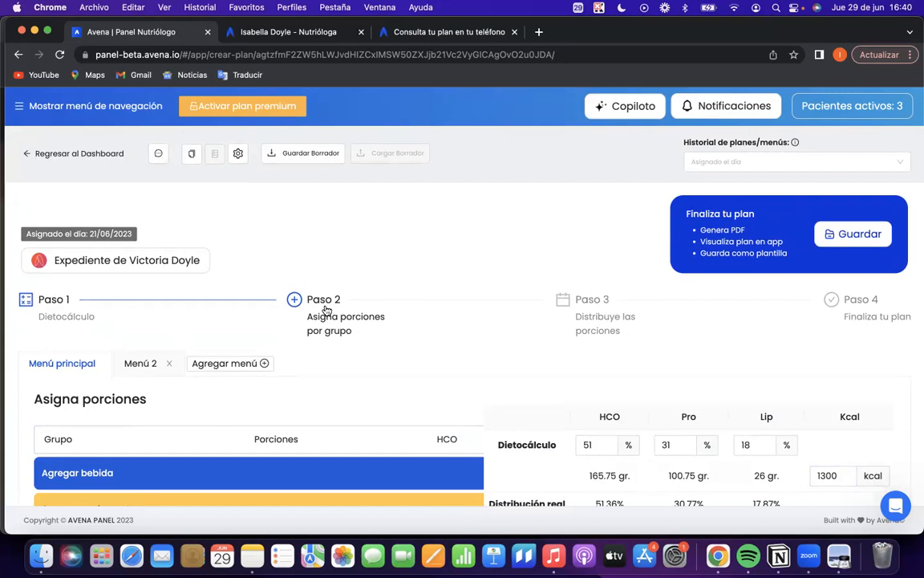
scroll(325, 310, down, 2)
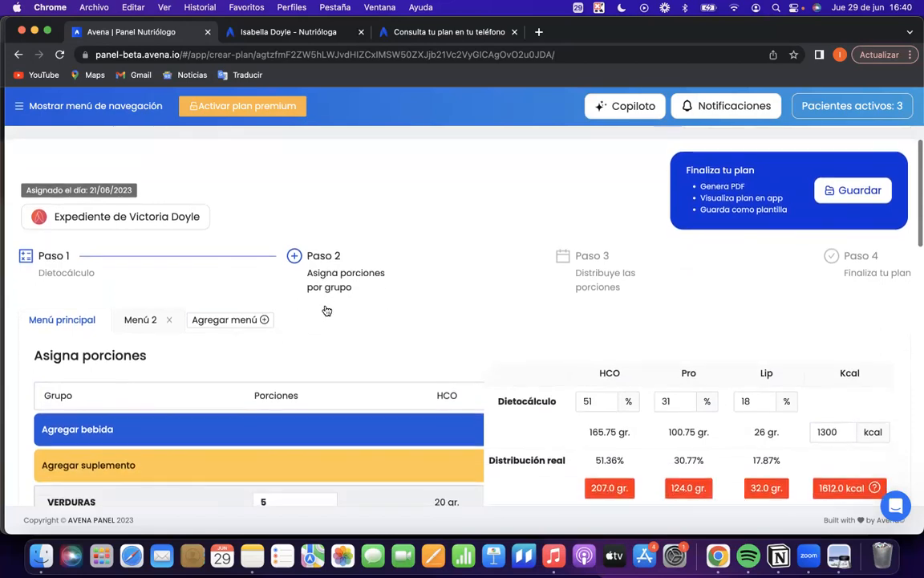
scroll(325, 310, down, 4)
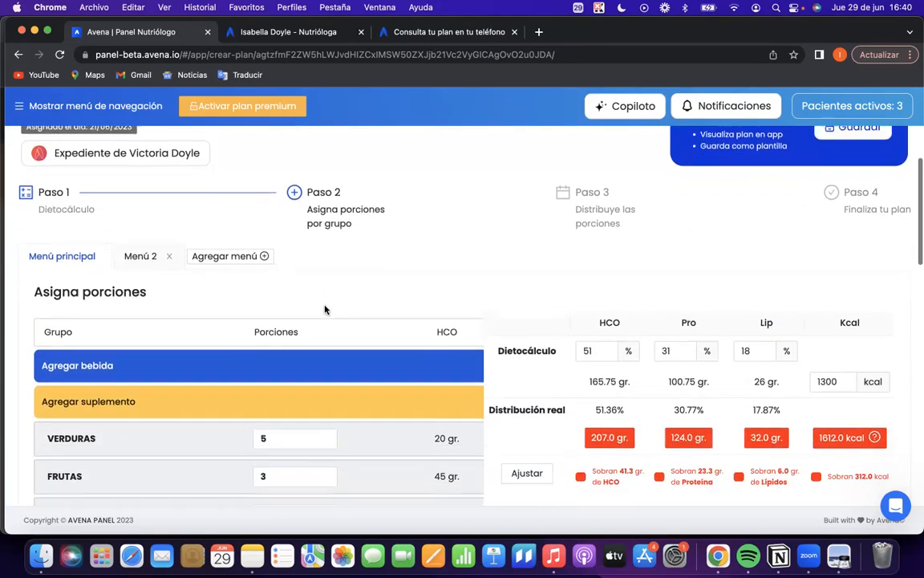
scroll(327, 310, down, 2)
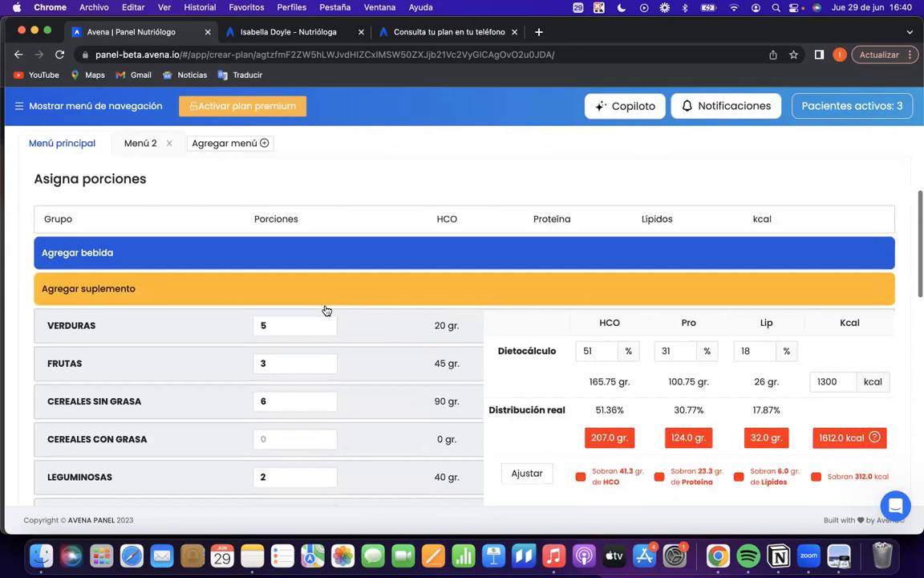
scroll(327, 310, down, 2)
scroll(326, 310, down, 1)
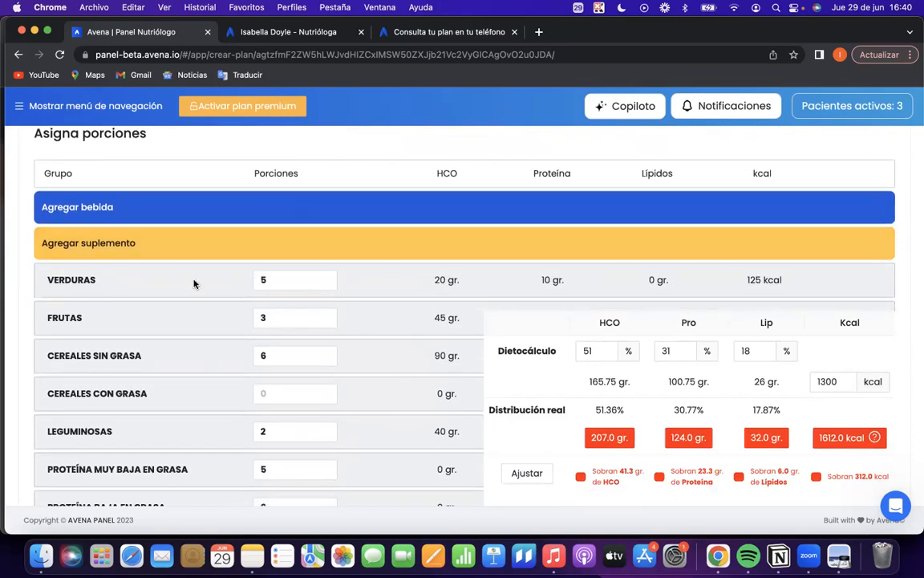
scroll(193, 283, down, 3)
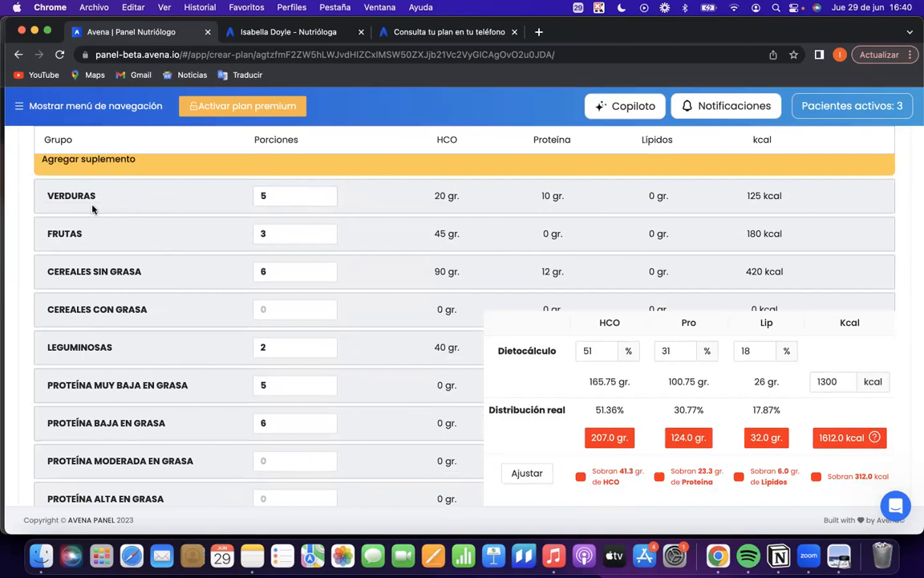
Check the VERDURAS portions and compare the Dietocálculo calories with the Distribución real calories.
click(262, 193)
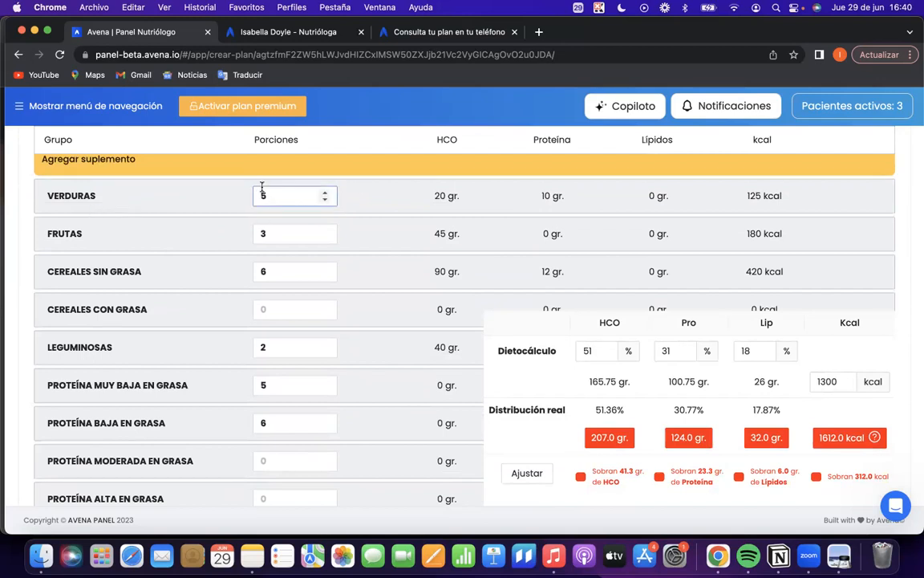
click(239, 223)
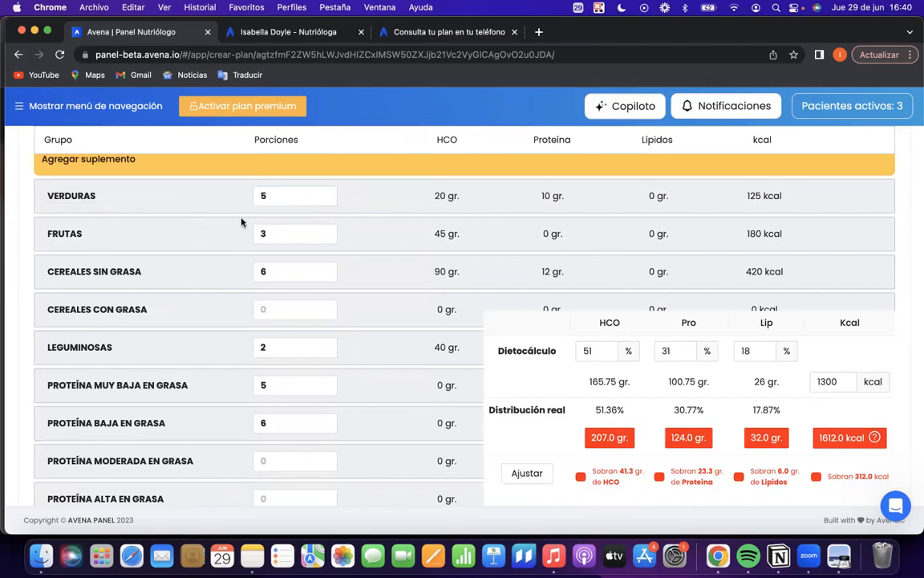
click(817, 390)
drag(816, 440, 860, 438)
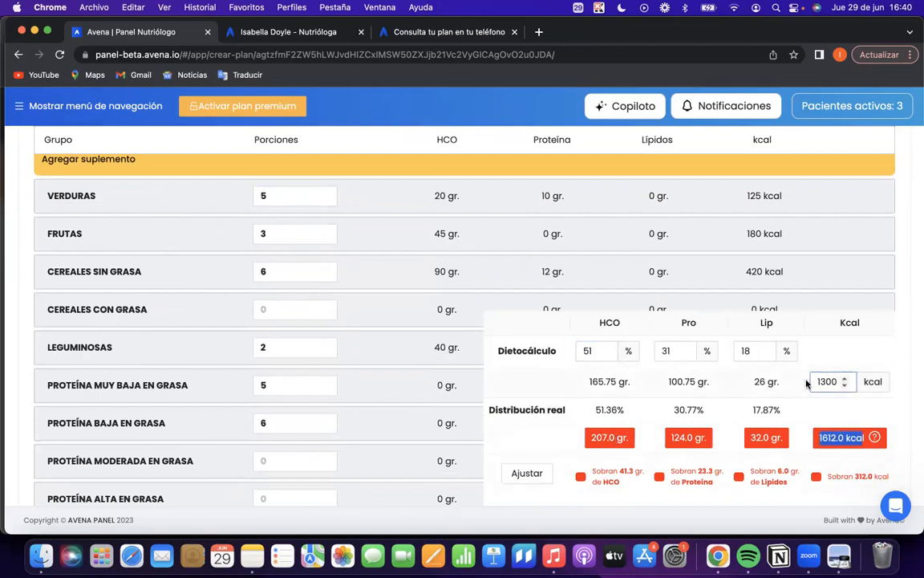
Reduce the portions of CEREALES SIN GRASA to 5, FRUTAS to 2 and LEGUMINOSAS to 1.
scroll(433, 347, up, 3)
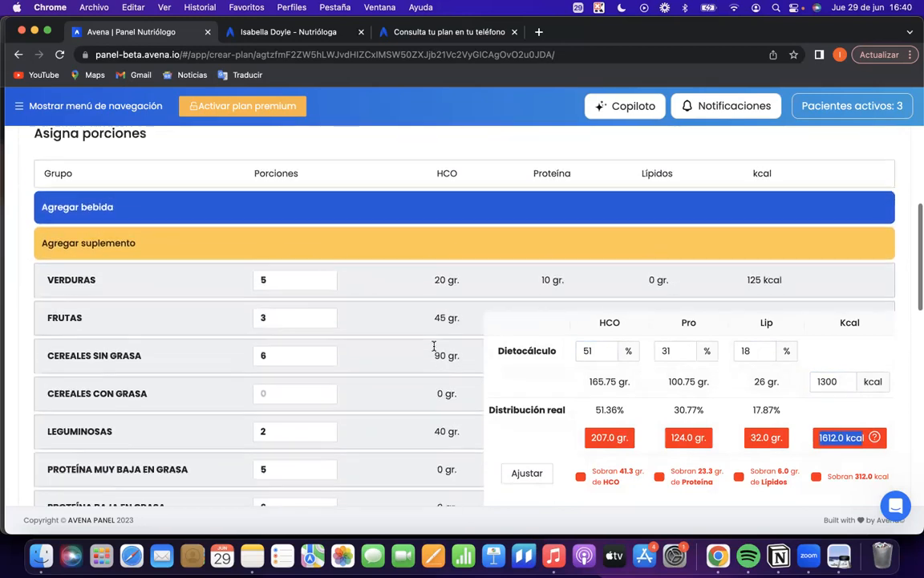
scroll(433, 346, down, 3)
click(324, 286)
click(324, 286)
click(324, 247)
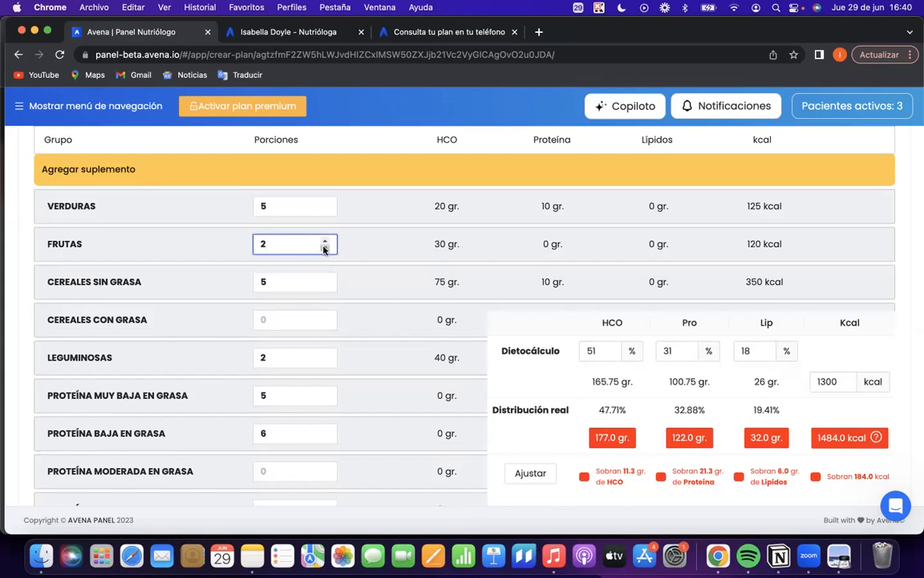
click(324, 362)
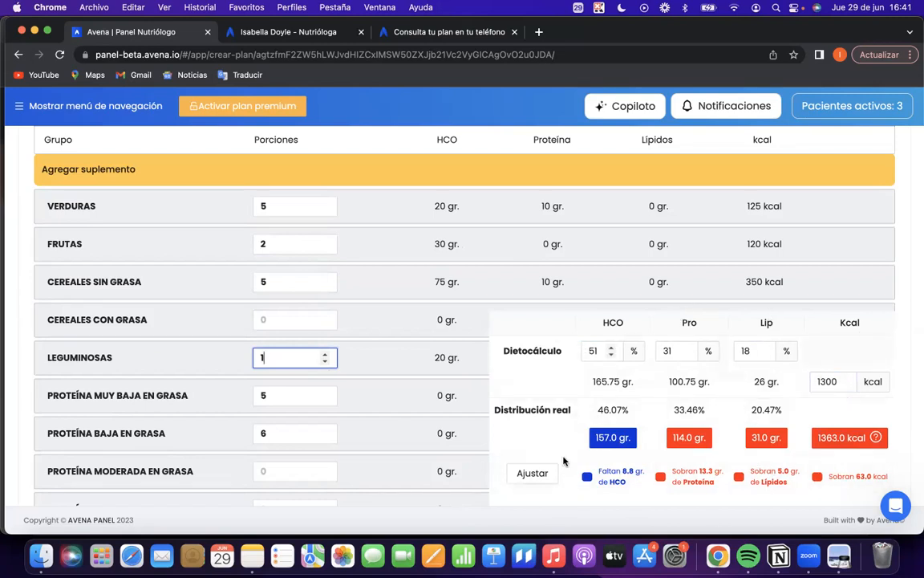
Compare the HCO percentage and grams in the Dietocálculo with the HCO grams of the Distribución real.
double_click(596, 350)
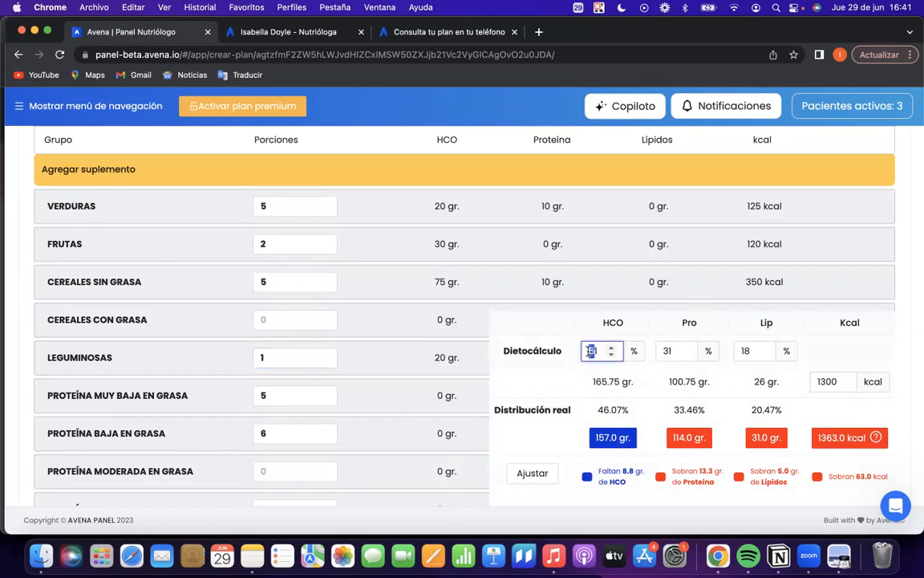
drag(596, 410, 634, 387)
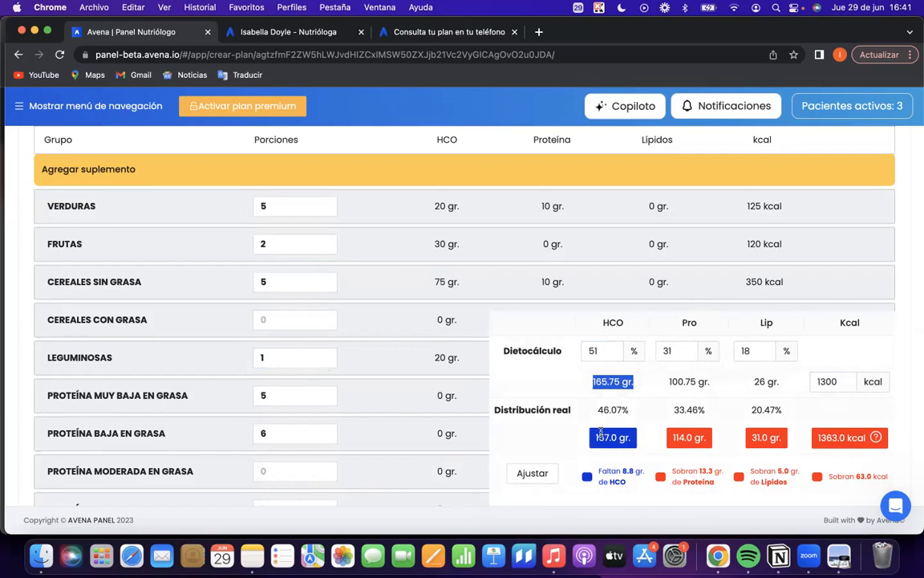
drag(594, 440, 622, 448)
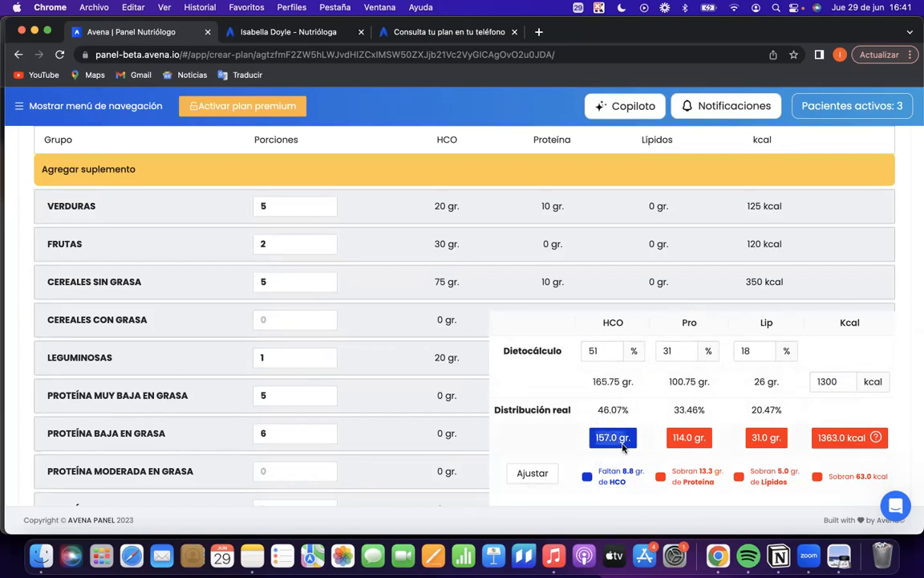
Try 5.5 and 6.5 portions of CEREALES SIN GRASA, and set the group to 6 portions.
click(324, 280)
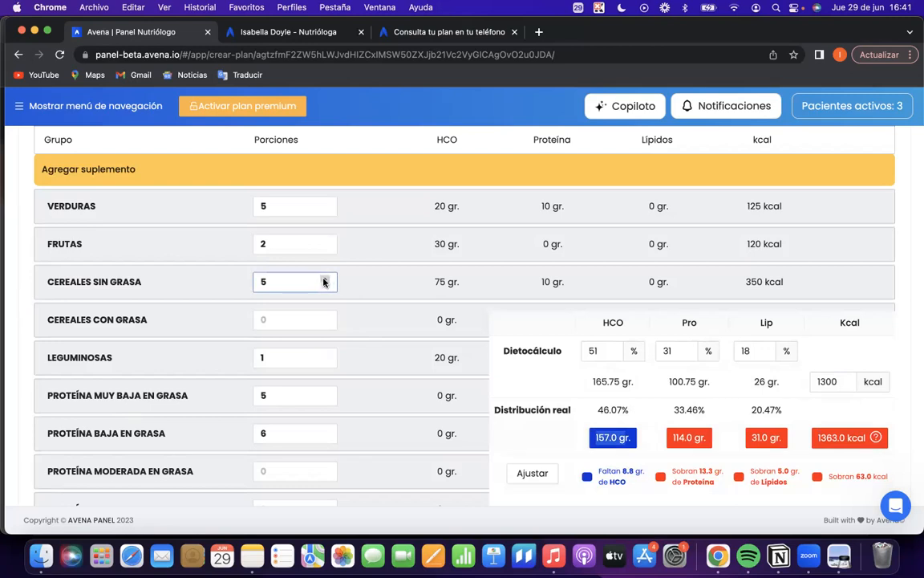
text(.5)
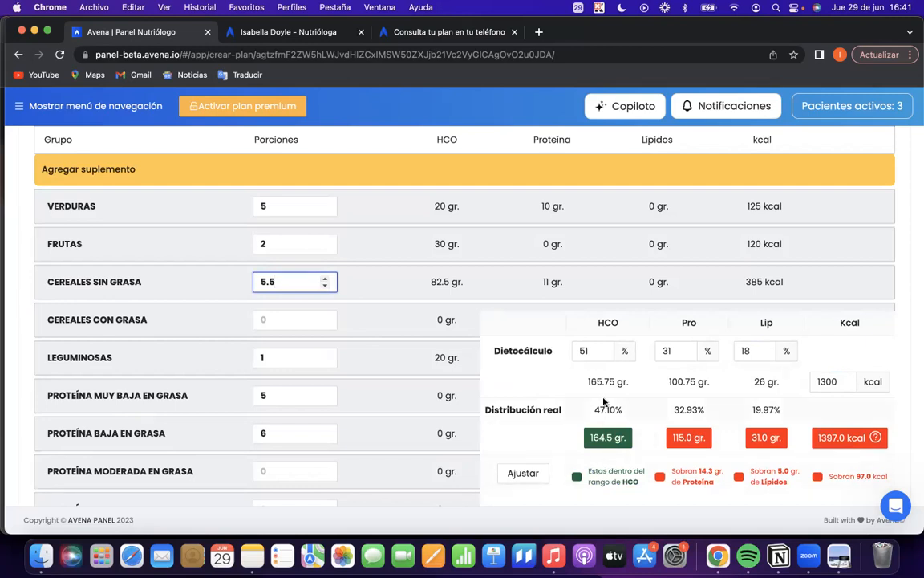
click(325, 278)
click(325, 279)
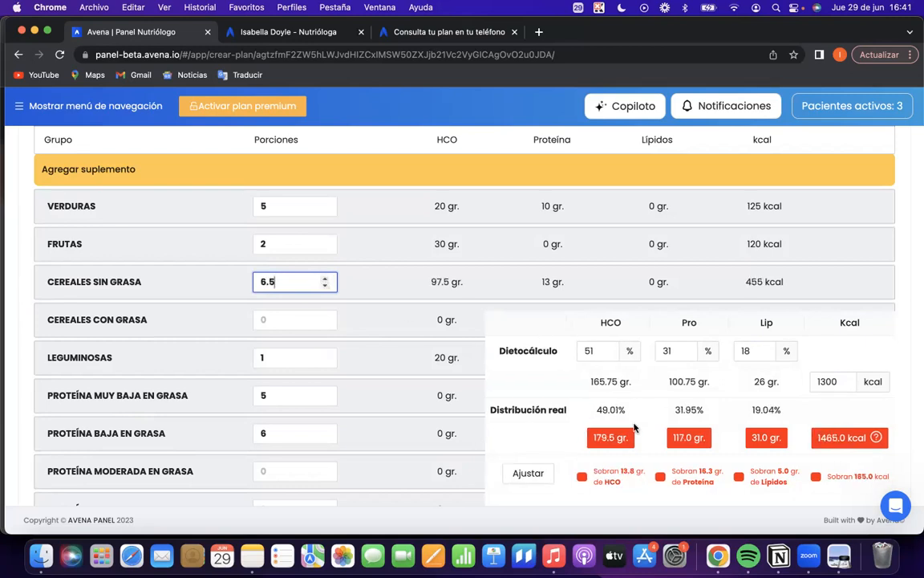
click(325, 285)
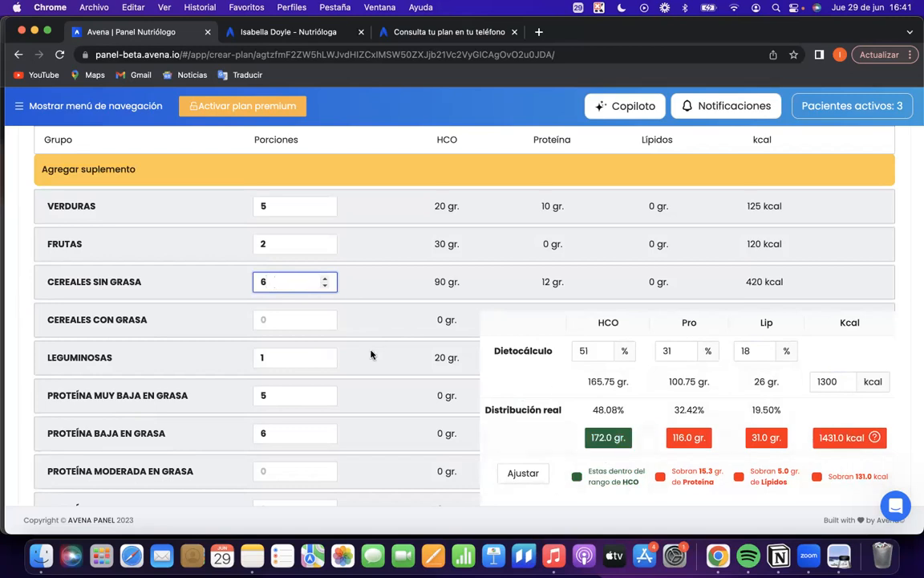
Set the portions of PROTEÍNA BAJA EN GRASA to 5 and PROTEÍNA MUY BAJA EN GRASA to 4.5.
scroll(365, 353, down, 1)
click(319, 357)
click(325, 391)
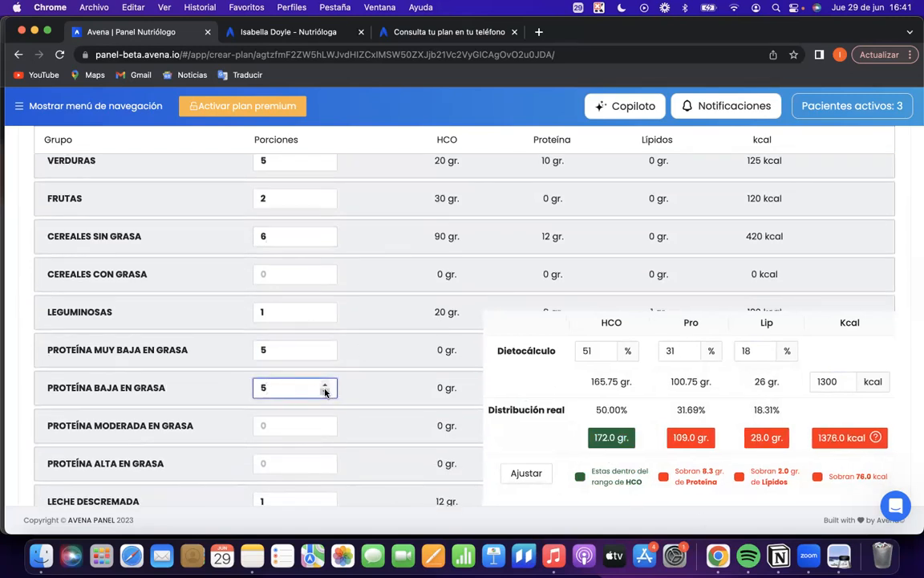
click(326, 358)
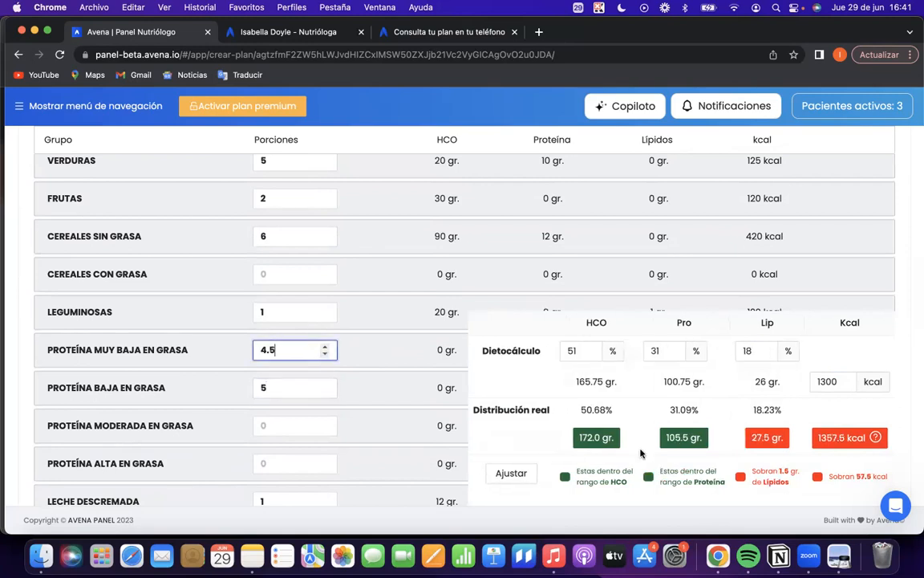
Try 4 portions of PROTEÍNA BAJA EN GRASA, and set the group to 4.5 portions.
scroll(373, 324, down, 3)
scroll(372, 325, down, 5)
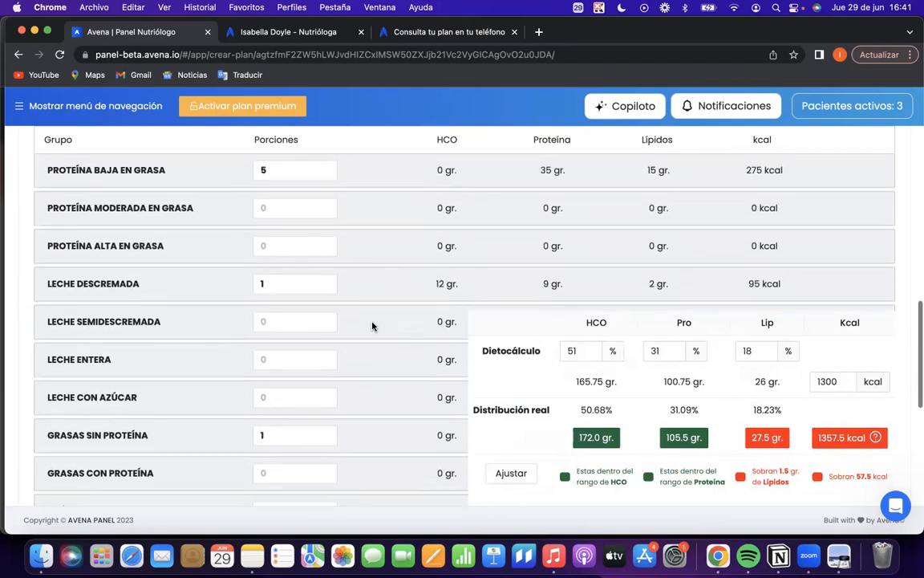
scroll(373, 325, up, 7)
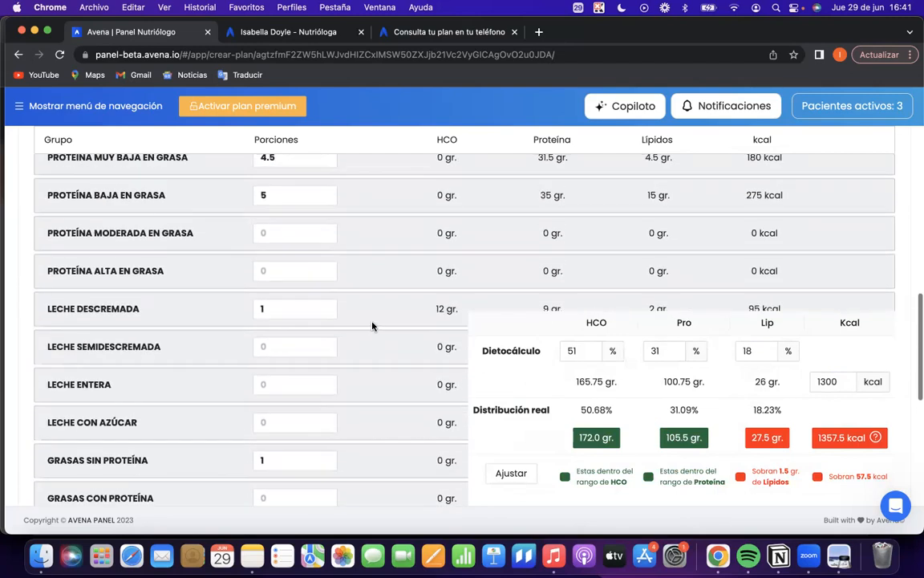
click(321, 345)
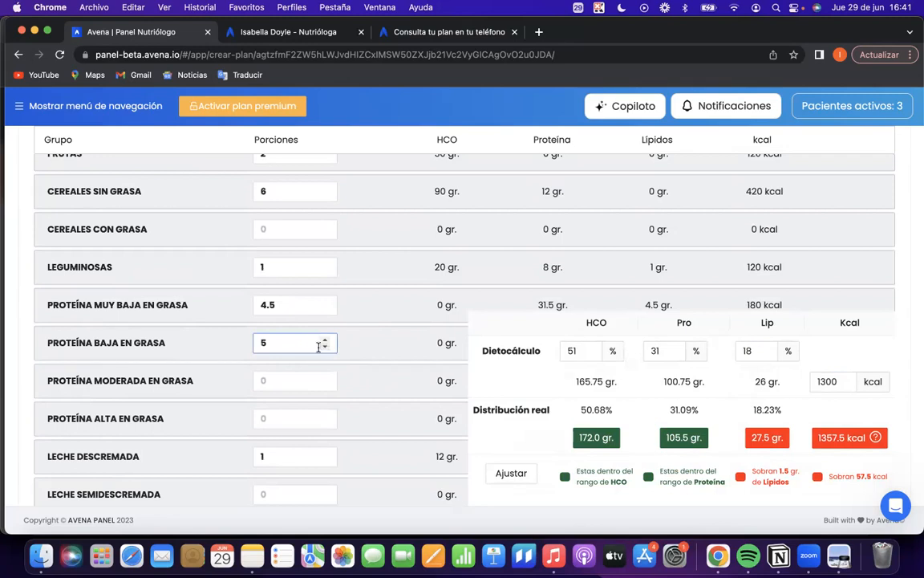
click(324, 349)
click(324, 349)
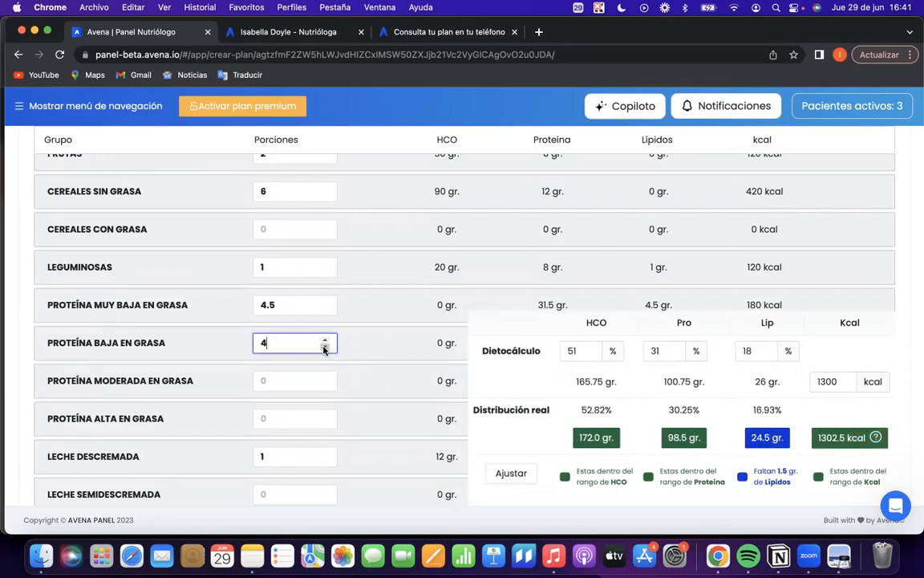
click(325, 339)
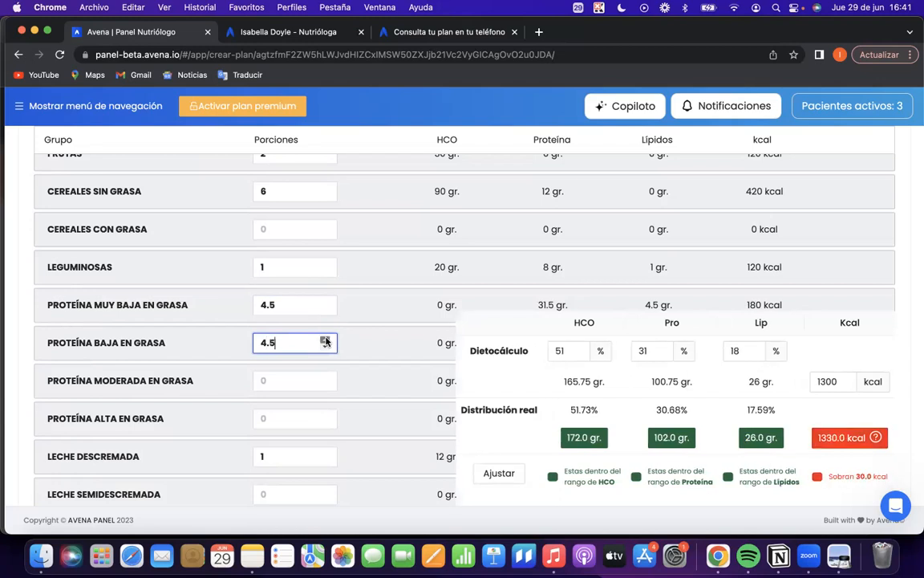
Check the excess kcal in the Distribución real and reduce the VERDURAS portions to 4.
scroll(623, 419, down, 2)
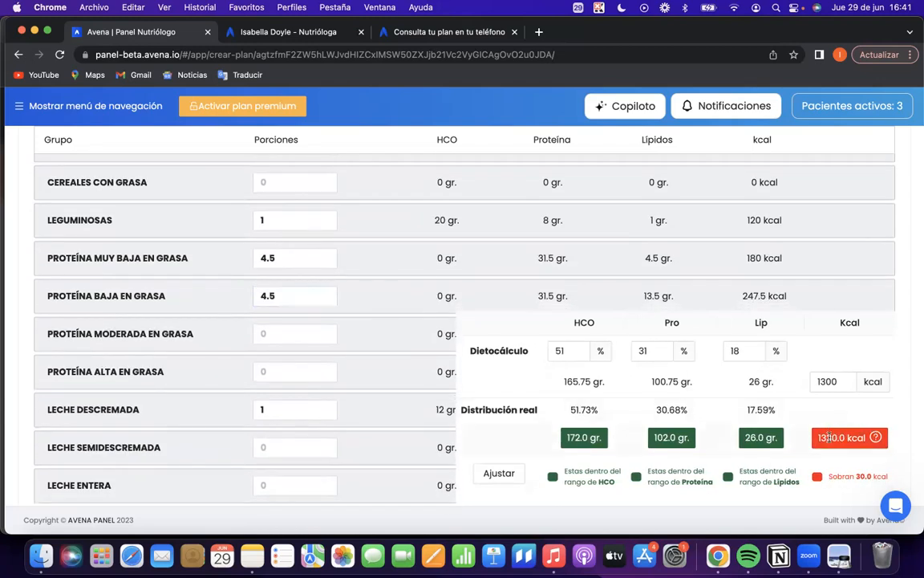
drag(851, 475, 896, 481)
click(882, 475)
scroll(397, 224, up, 6)
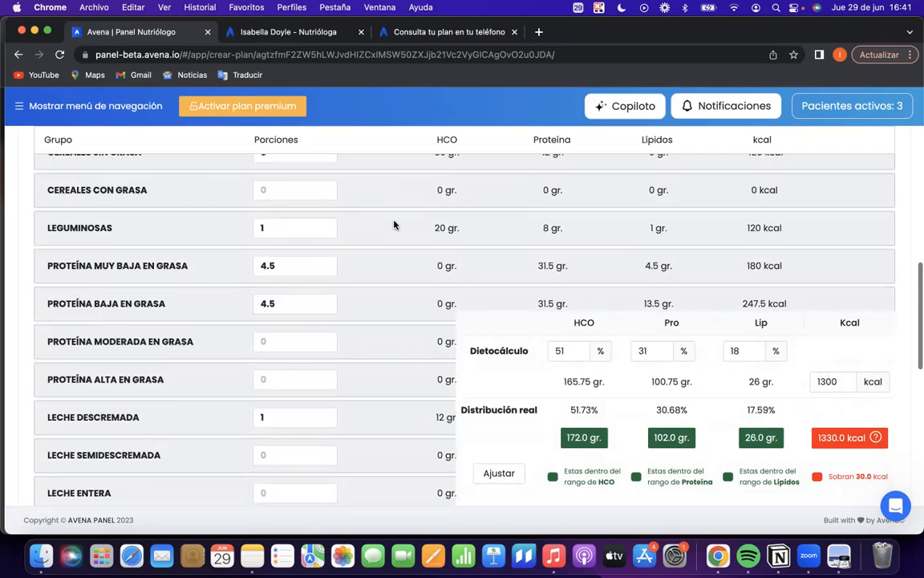
scroll(305, 343, down, 3)
click(326, 358)
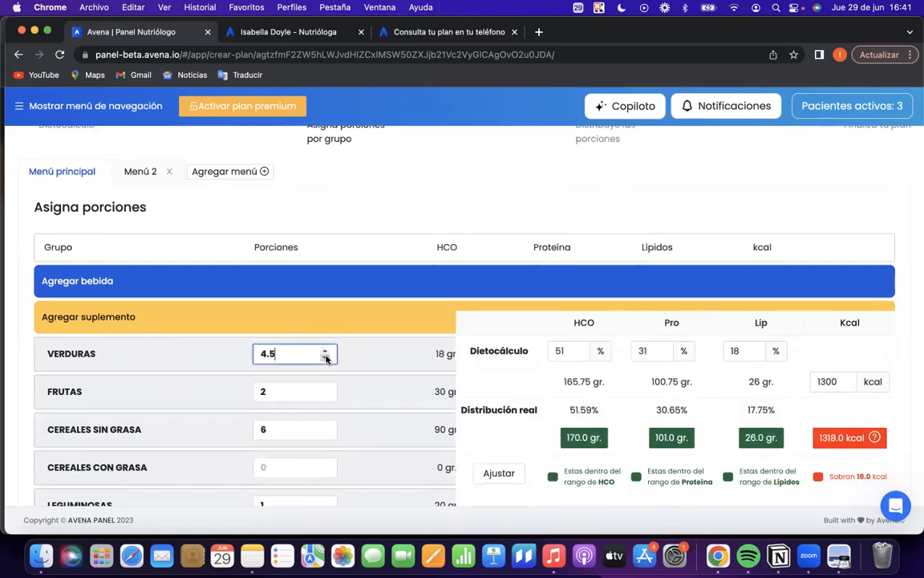
click(326, 358)
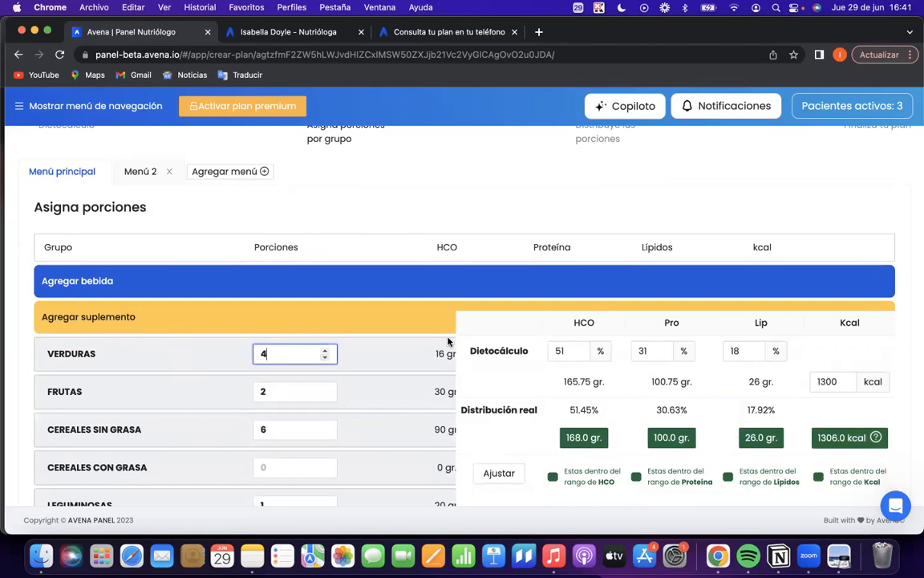
Review the portions assigned to each food group, from VERDURAS down to the GRASAS and AZÚCAR groups.
scroll(404, 346, down, 2)
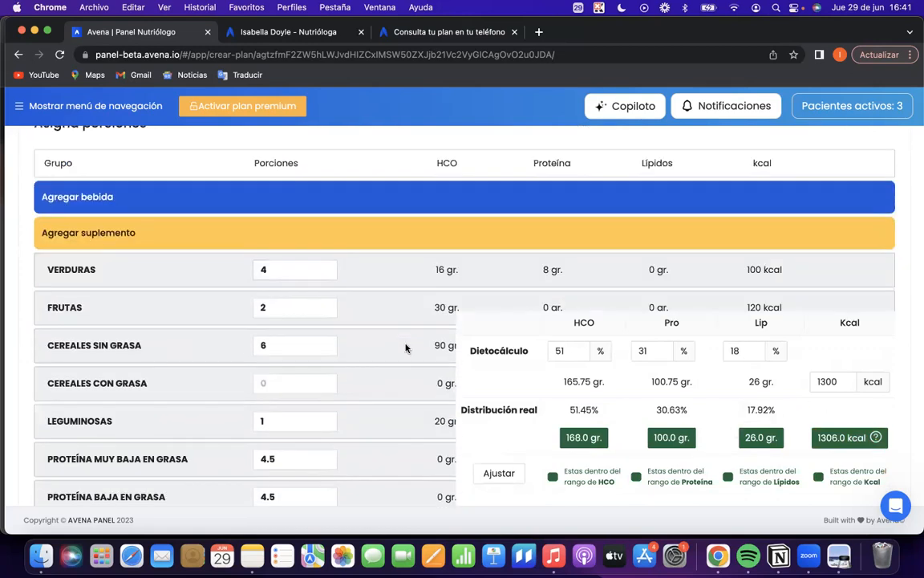
scroll(398, 331, down, 1)
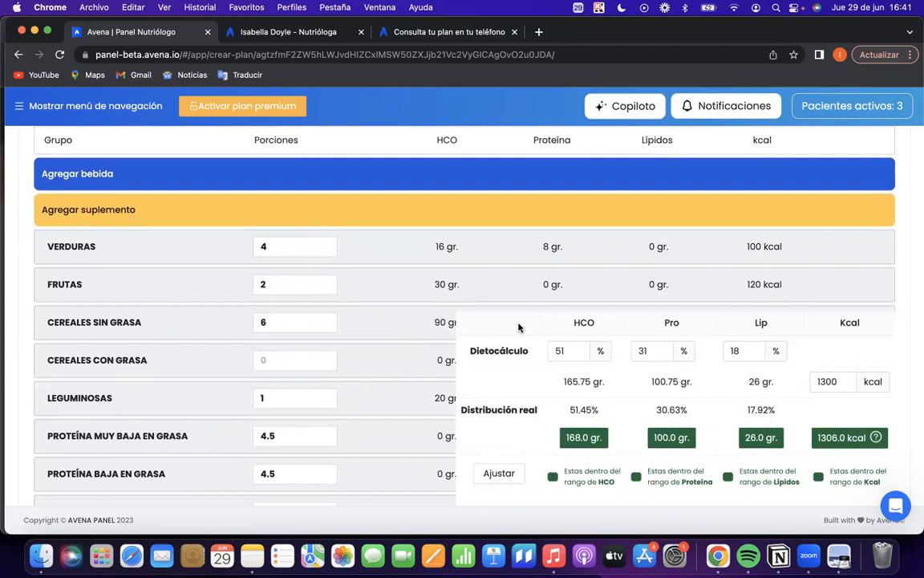
scroll(290, 344, down, 2)
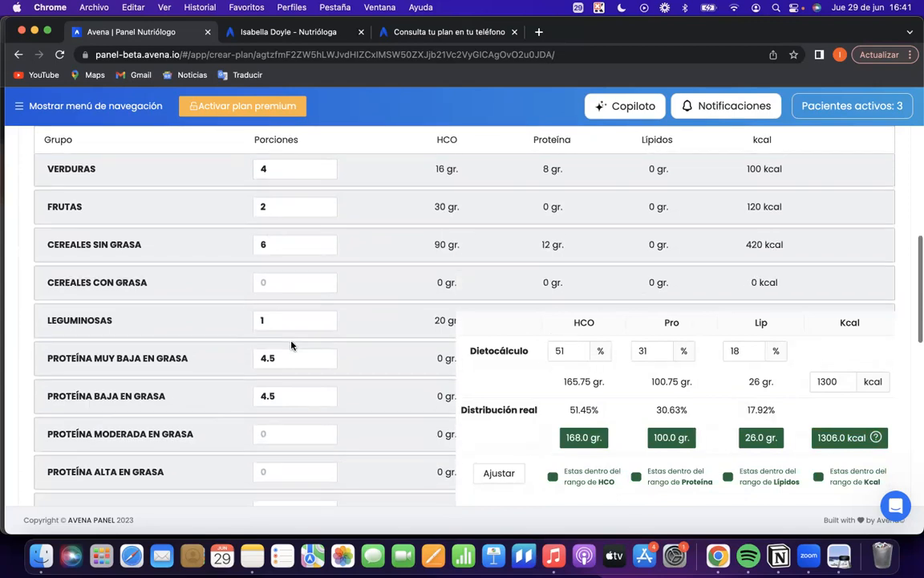
scroll(293, 296, down, 1)
click(292, 294)
scroll(293, 294, down, 1)
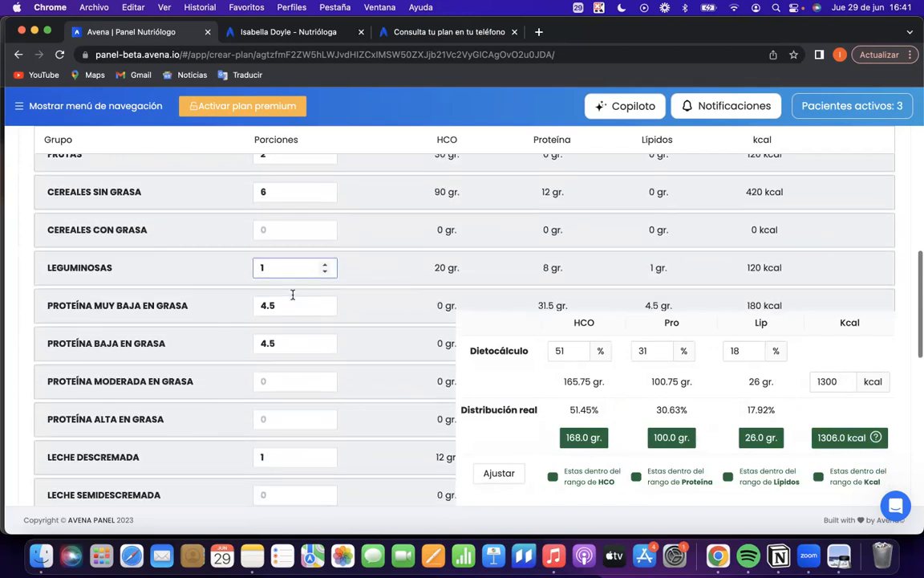
scroll(292, 294, down, 2)
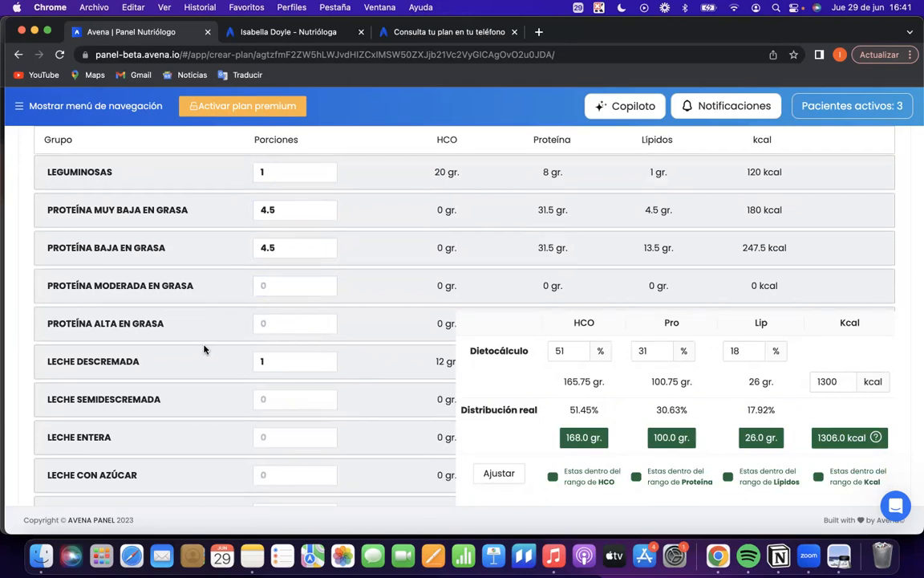
scroll(204, 349, down, 4)
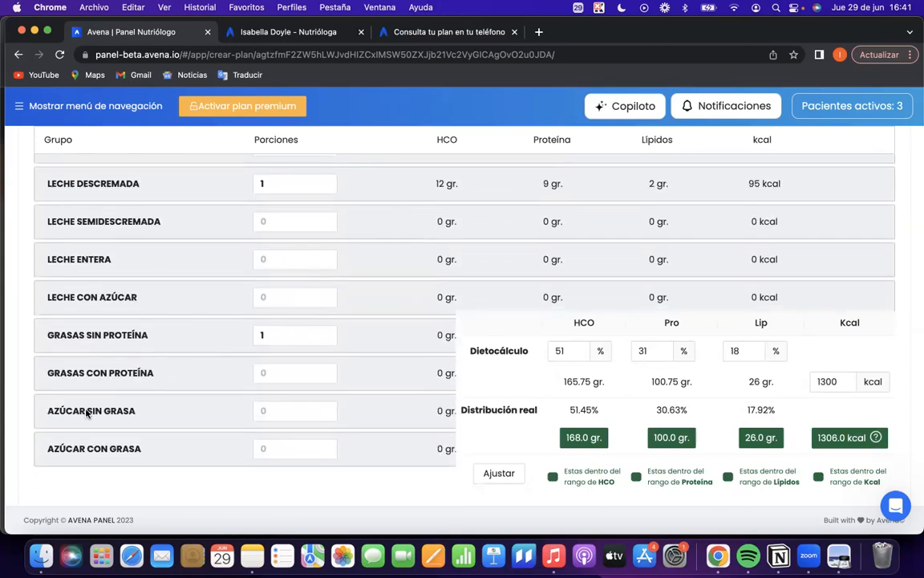
drag(53, 411, 139, 413)
click(269, 410)
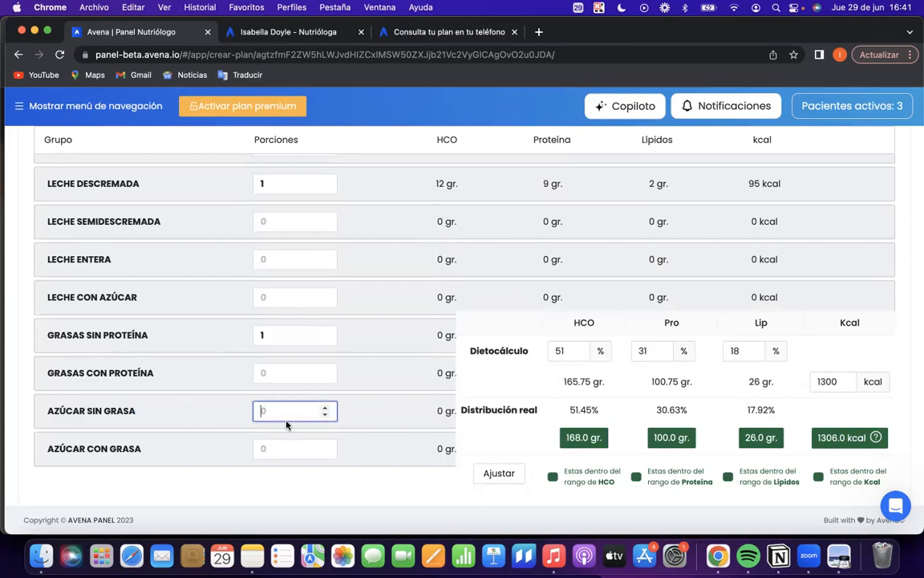
click(132, 399)
drag(129, 410, 37, 421)
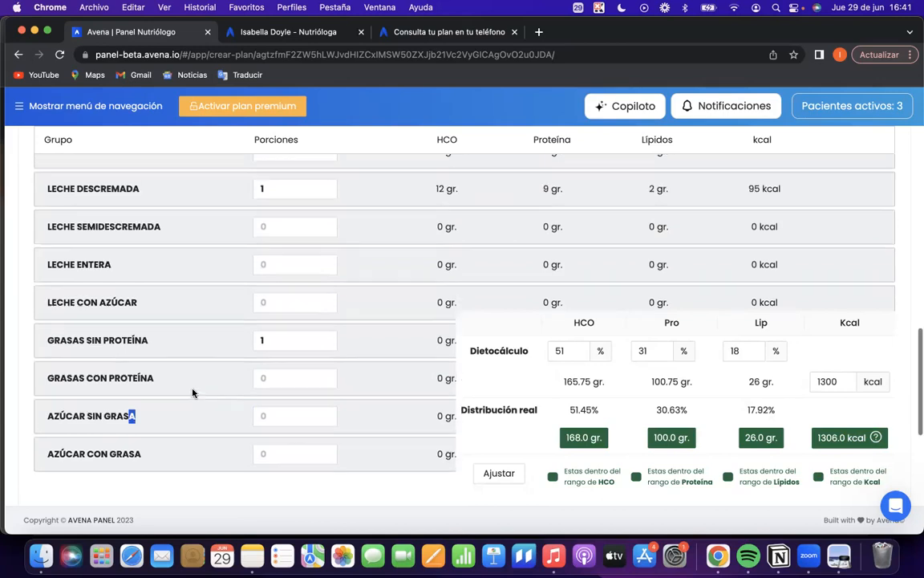
scroll(191, 391, up, 2)
click(264, 384)
click(277, 423)
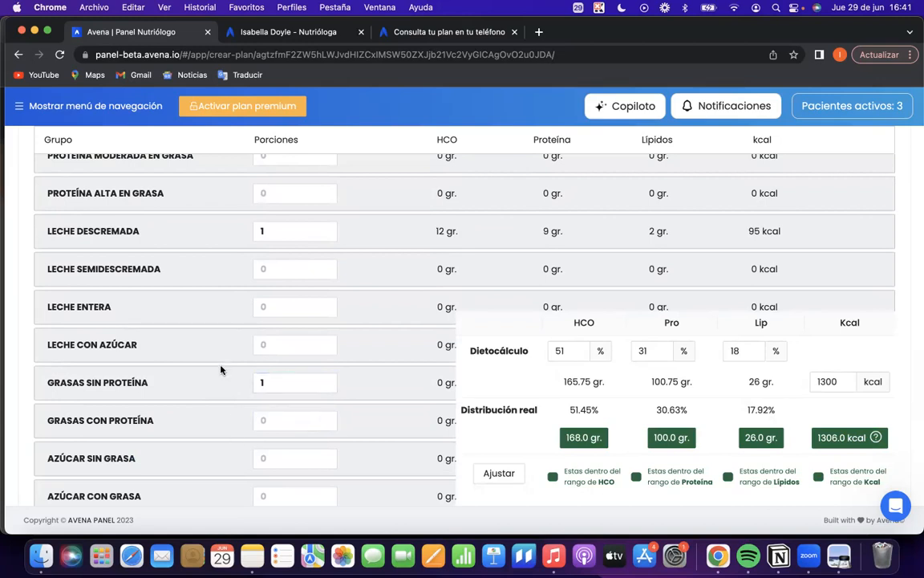
Advance the plan to Paso 3 and look over the Menú principal's portion distribution by meal.
scroll(233, 336, up, 3)
scroll(576, 395, down, 5)
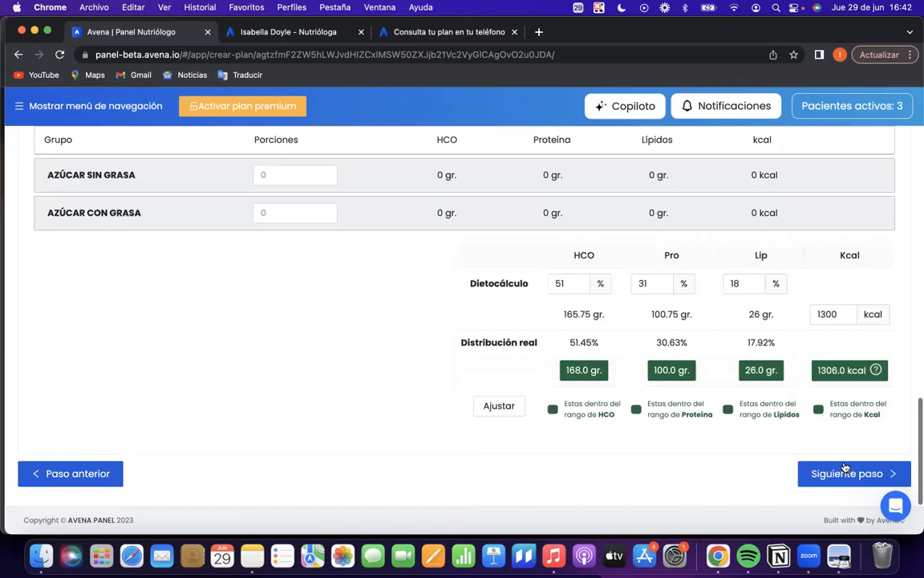
click(846, 474)
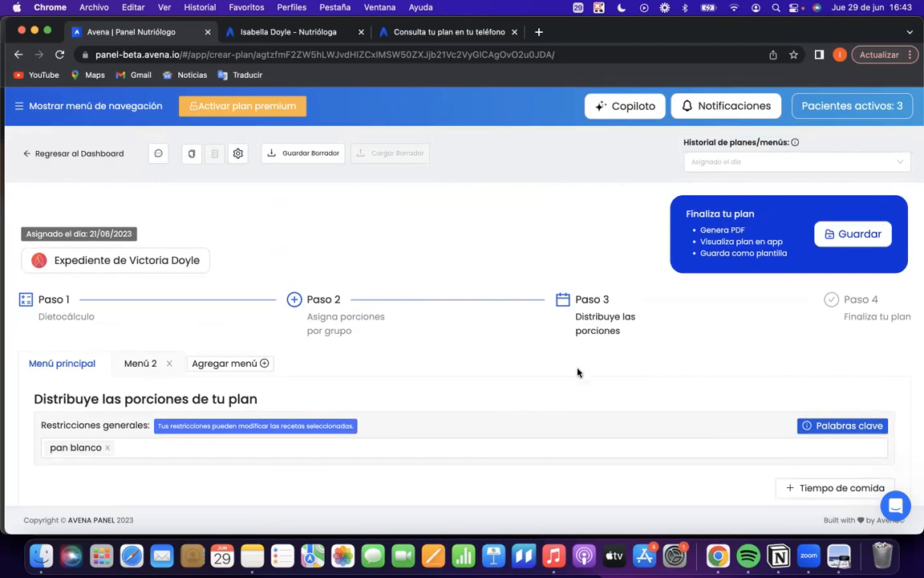
scroll(565, 347, down, 5)
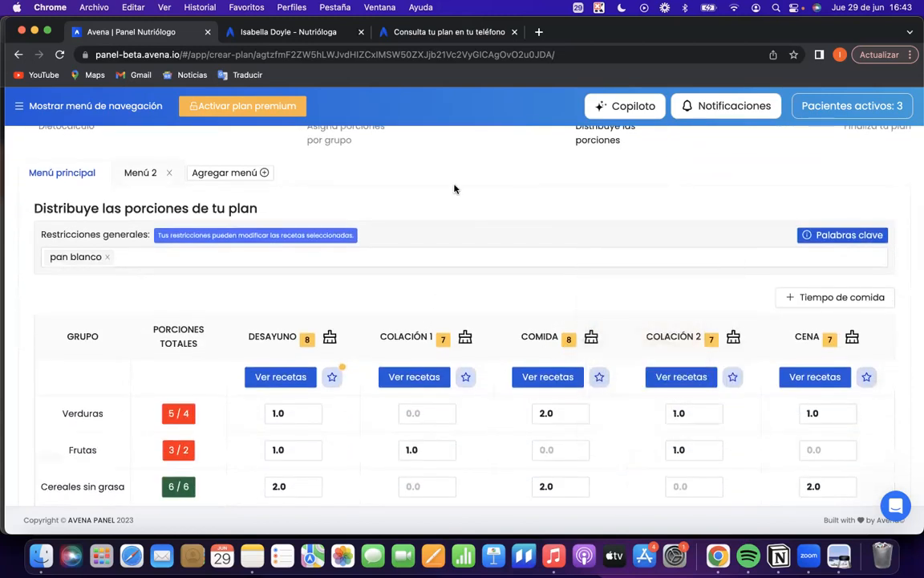
scroll(475, 235, down, 1)
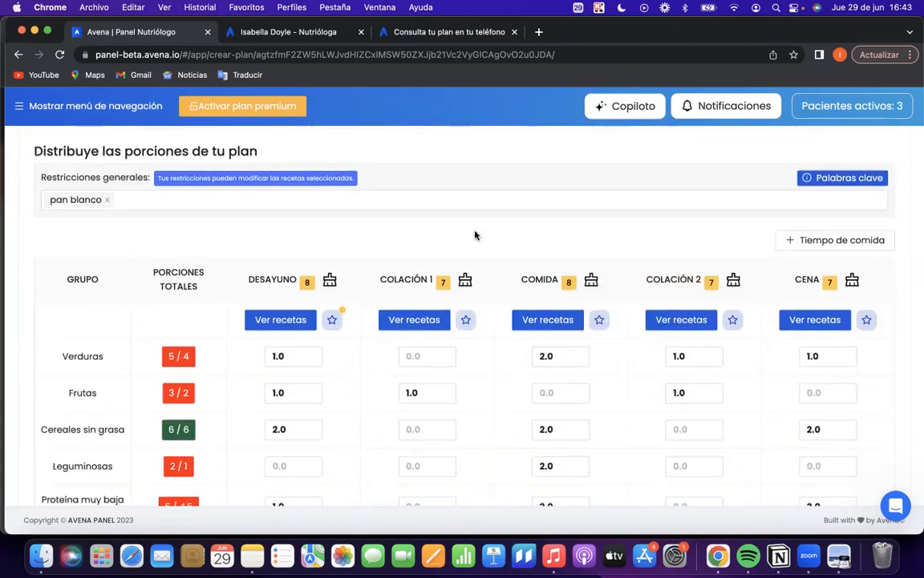
scroll(475, 234, up, 3)
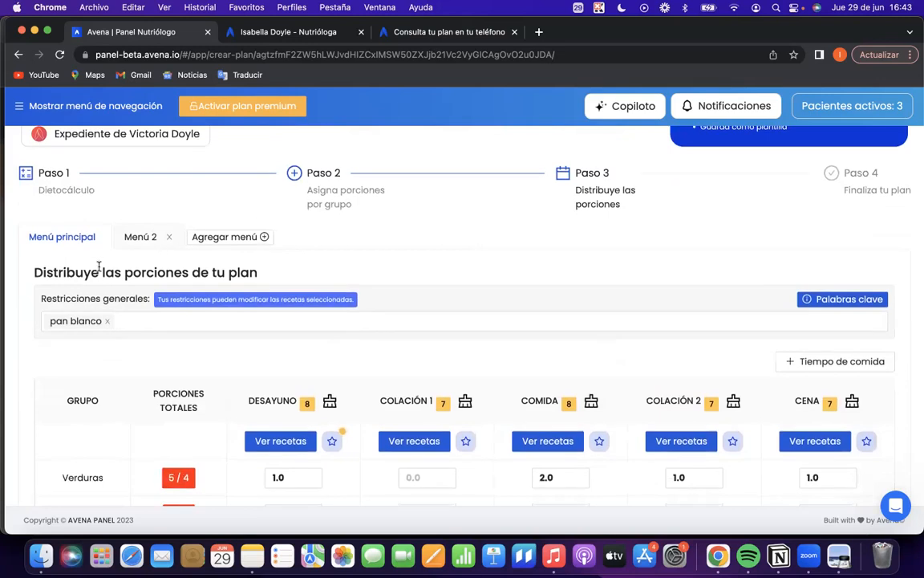
scroll(88, 267, down, 2)
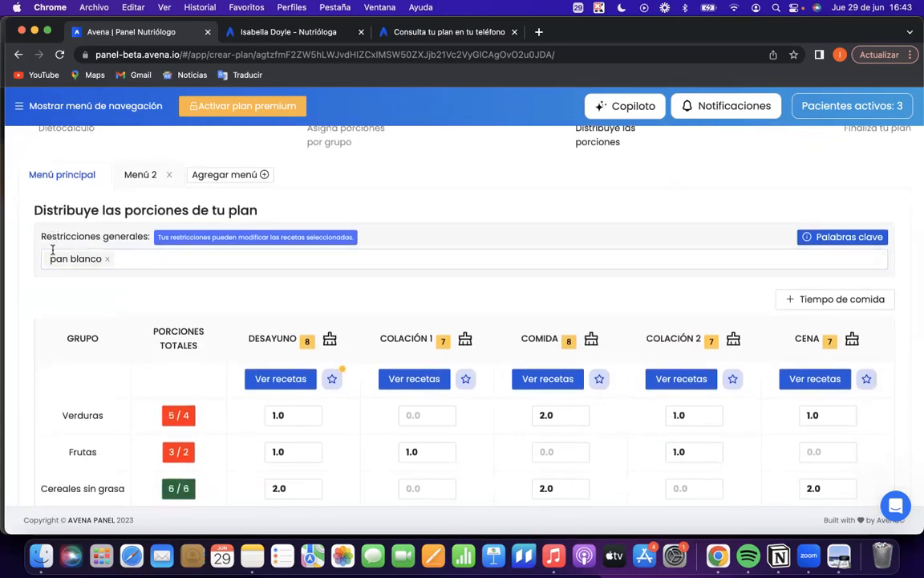
Add "arrachera de res" and "cecina de res" to the plan's Restricciones generales.
drag(36, 236, 150, 244)
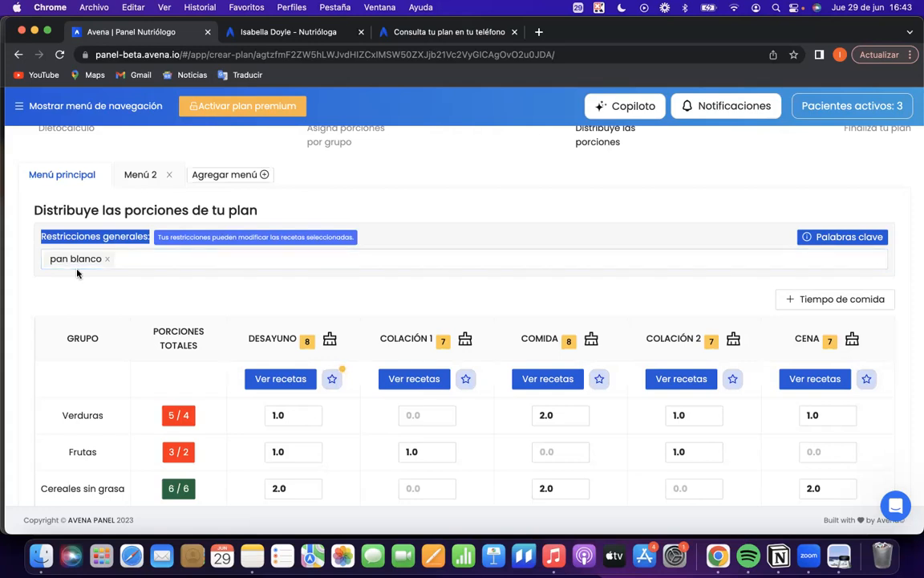
click(138, 259)
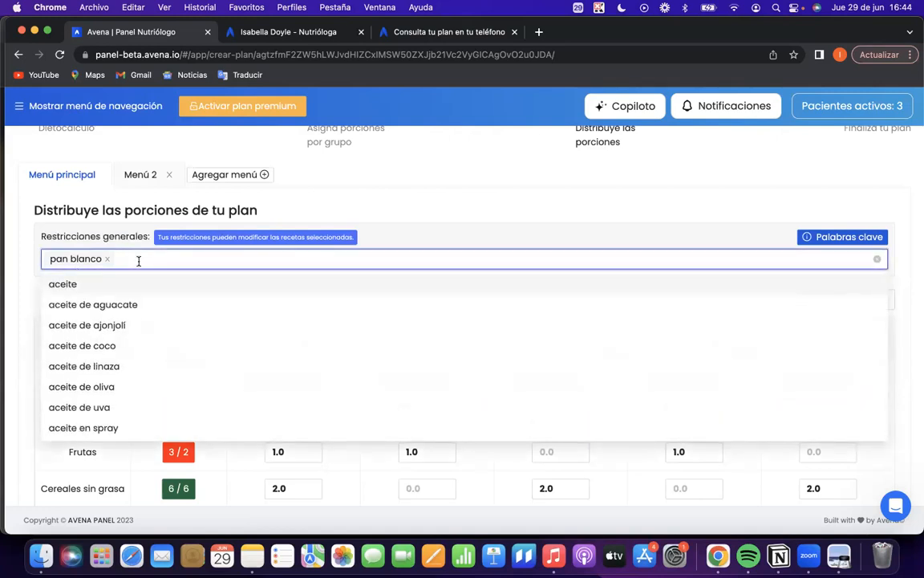
text(res)
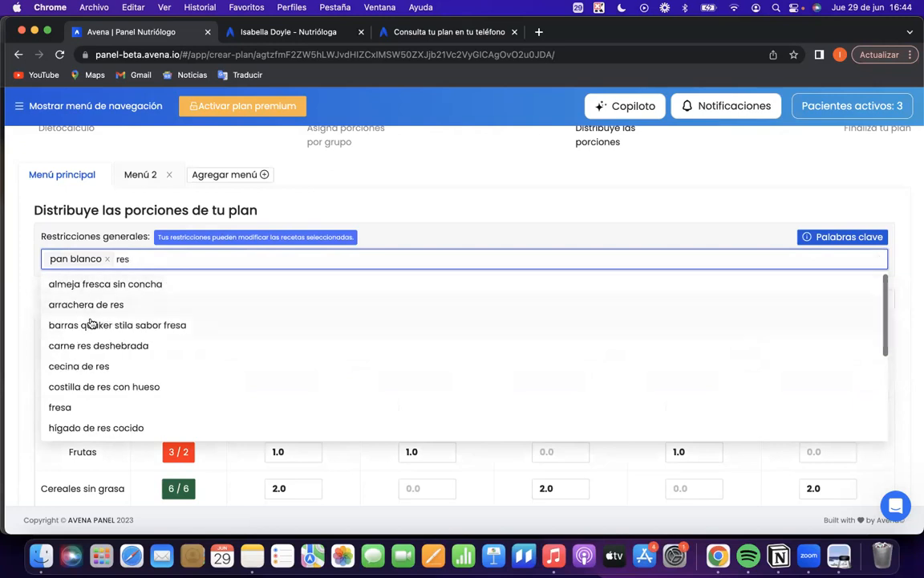
scroll(97, 363, down, 2)
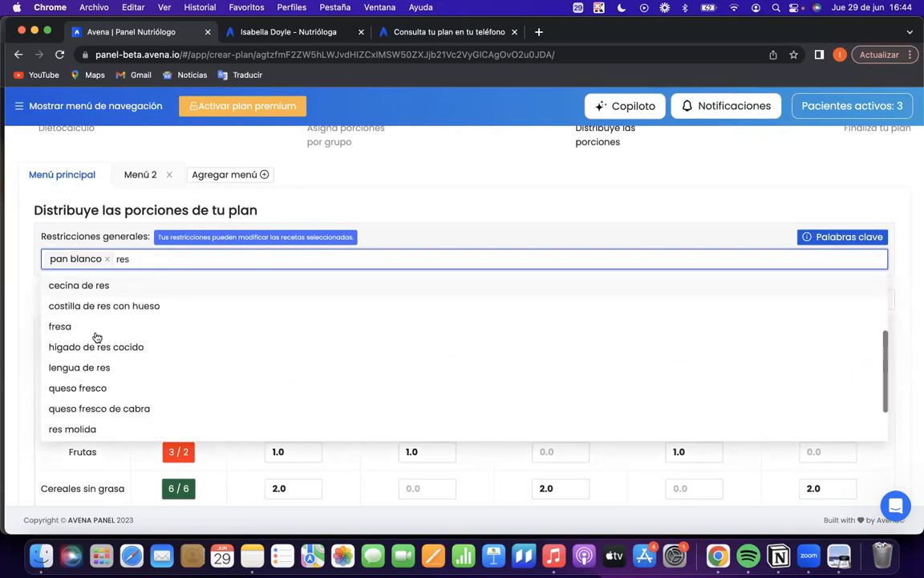
scroll(95, 345, up, 2)
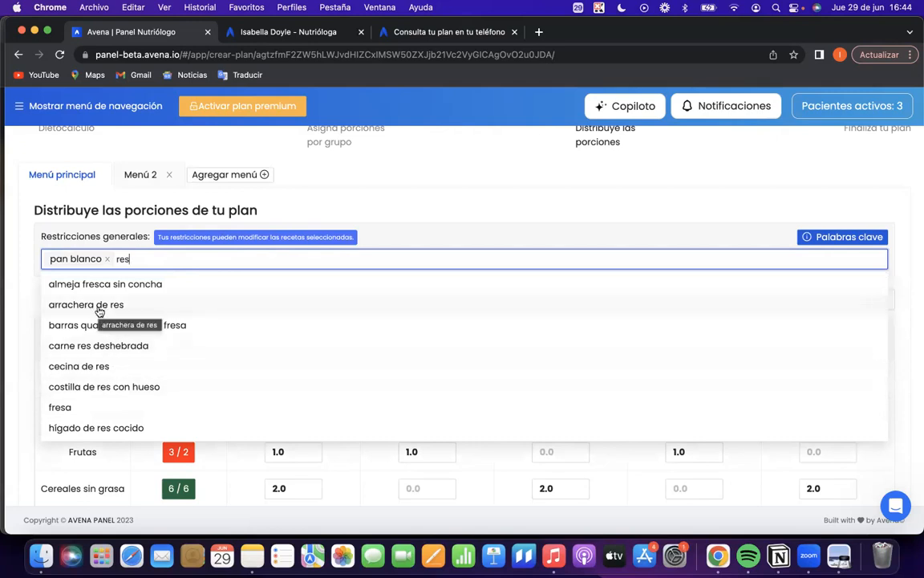
click(99, 308)
text(res)
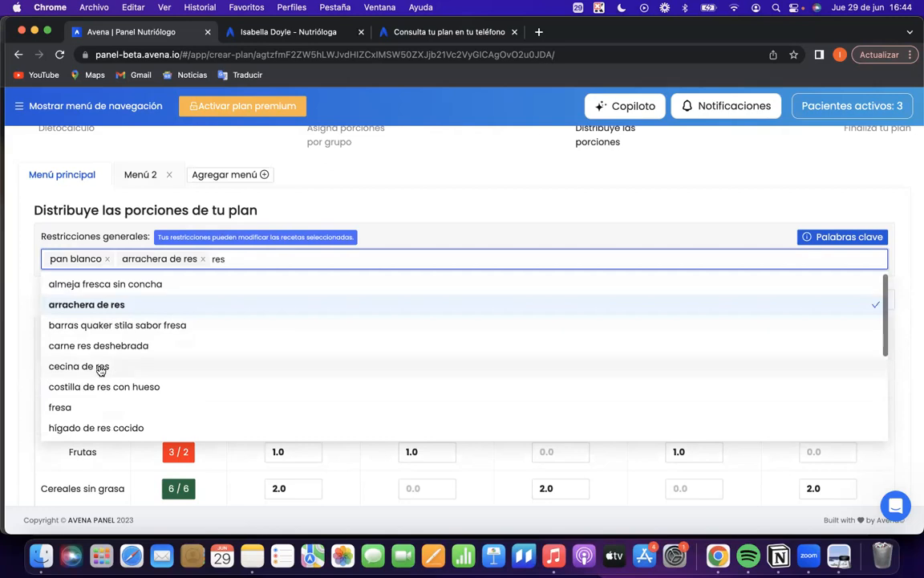
click(93, 367)
Add "costilla de res con hueso" and "lengua de res" to the Restricciones generales.
text(res)
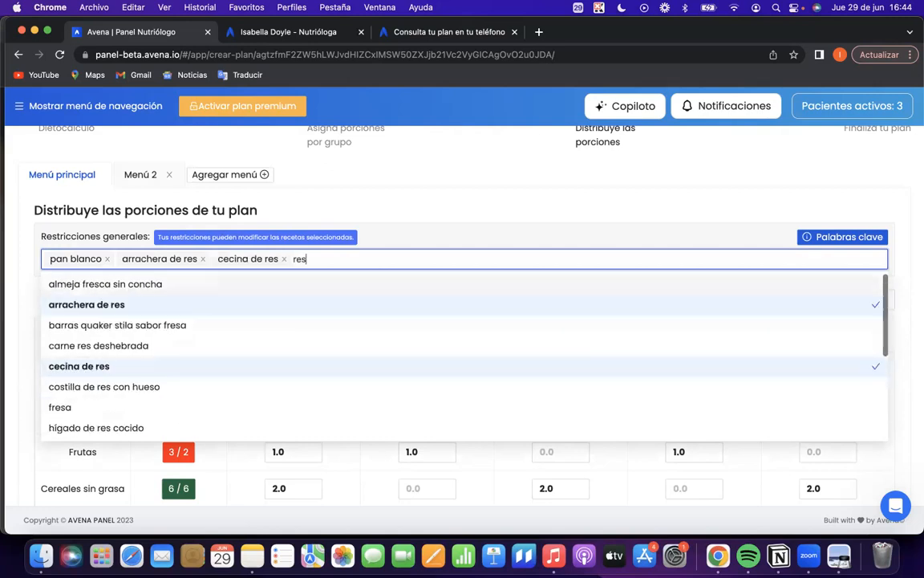
scroll(108, 409, down, 1)
click(88, 365)
text(res)
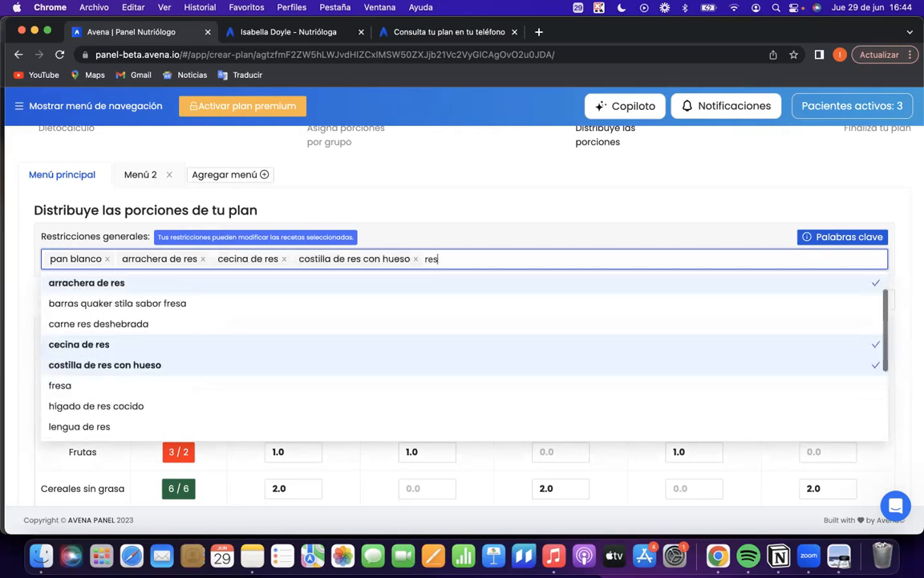
scroll(79, 371, down, 1)
click(97, 393)
Add "hígado de res cocido" to the Restricciones generales and close the ingredient list.
text(res)
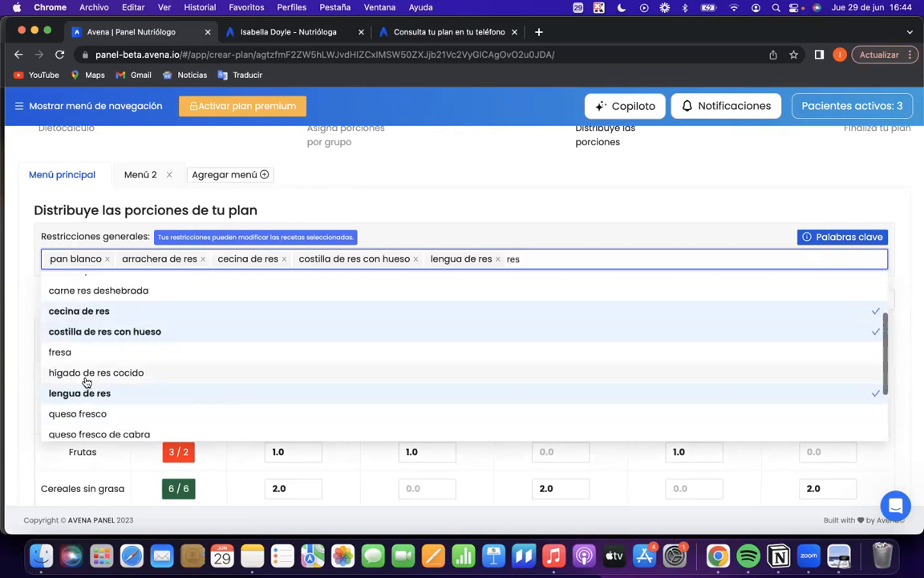
click(88, 374)
scroll(86, 381, down, 10)
scroll(86, 379, up, 10)
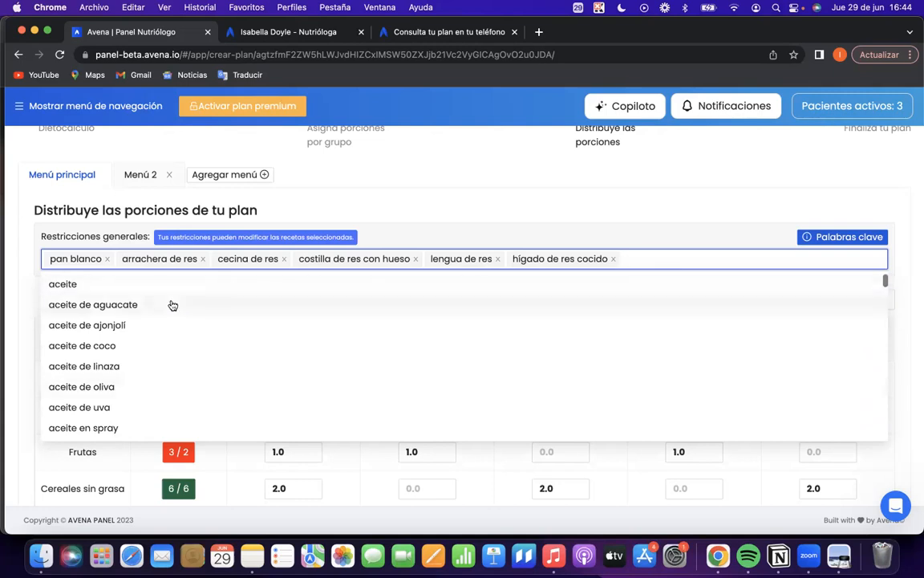
click(529, 238)
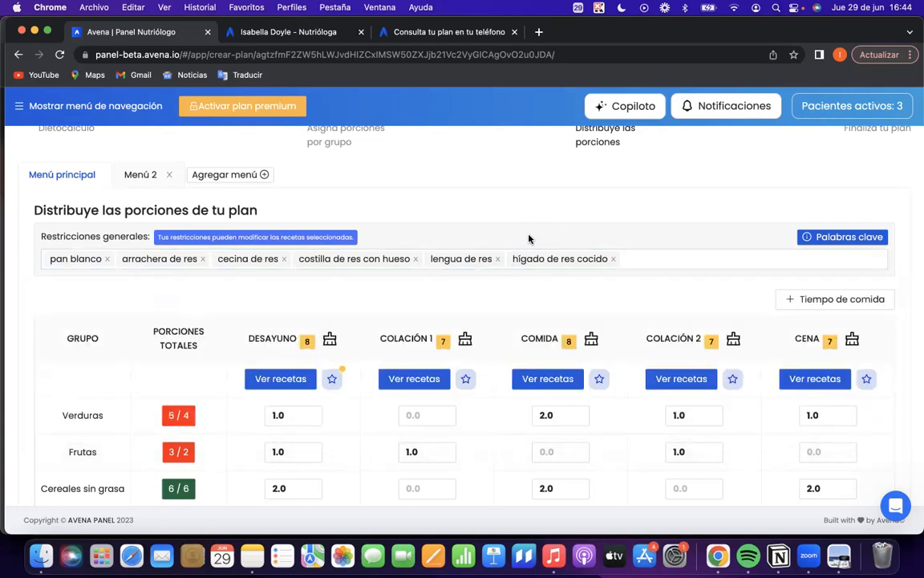
Add every food covered by the keyword "carnes_rojas" to the plan's Restricciones generales.
click(835, 238)
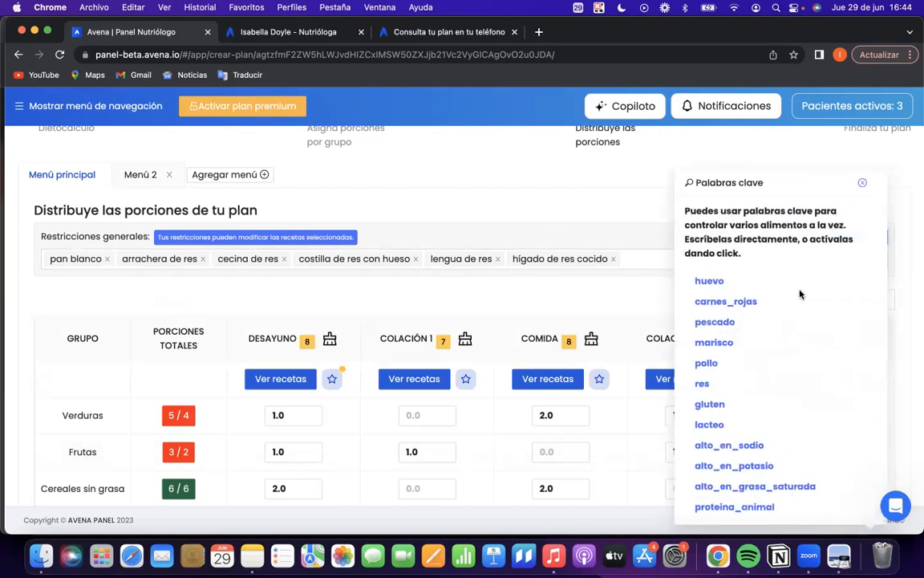
click(714, 301)
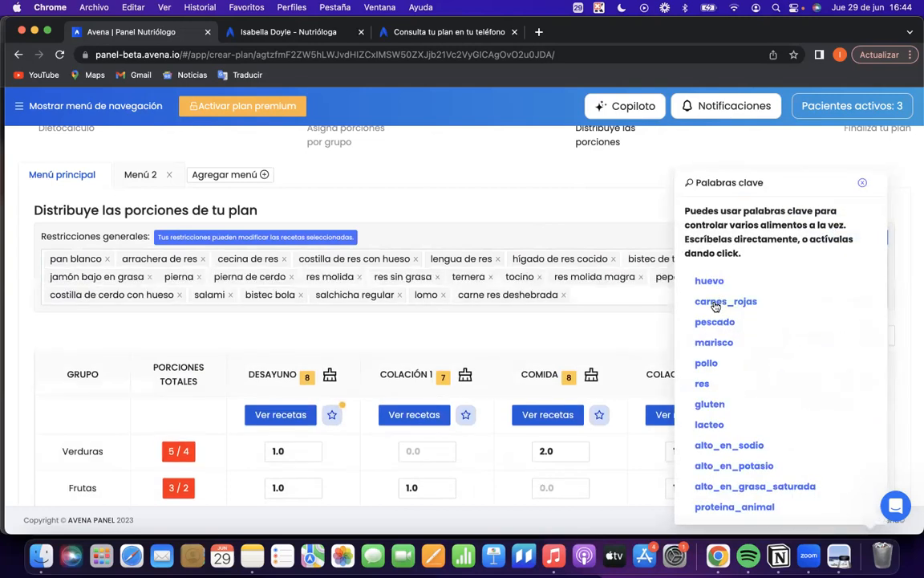
click(862, 182)
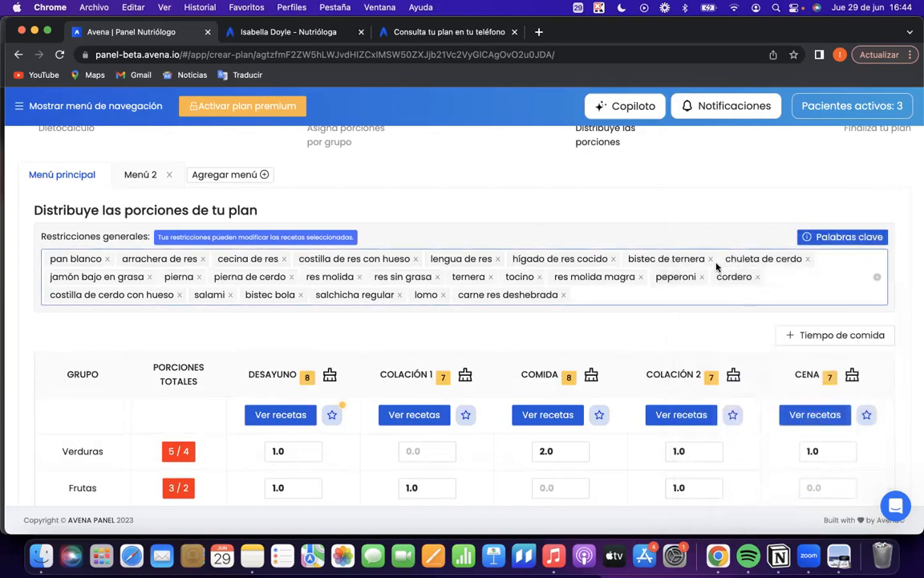
Add the foods of the keyword "alto_en_sodio" to the Restricciones generales and close the keyword list.
click(849, 237)
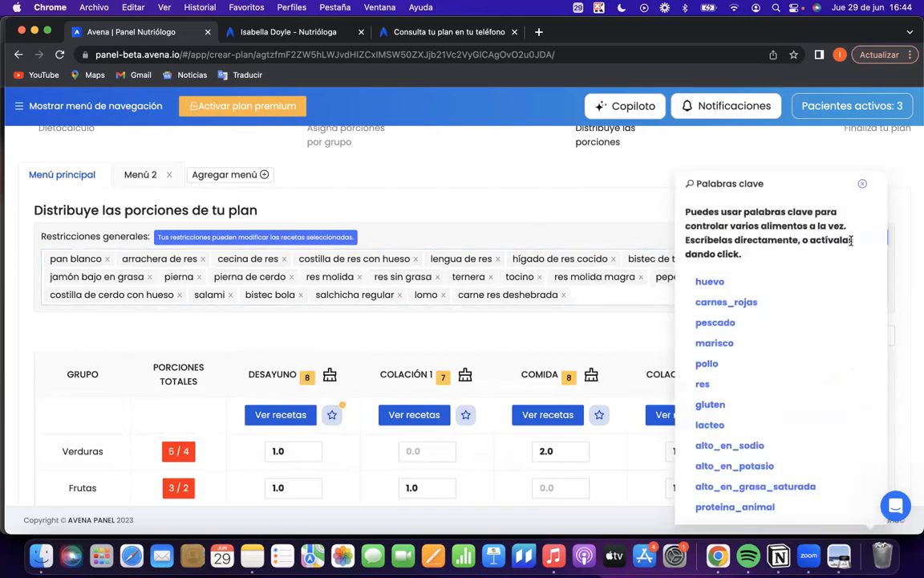
scroll(771, 345, down, 3)
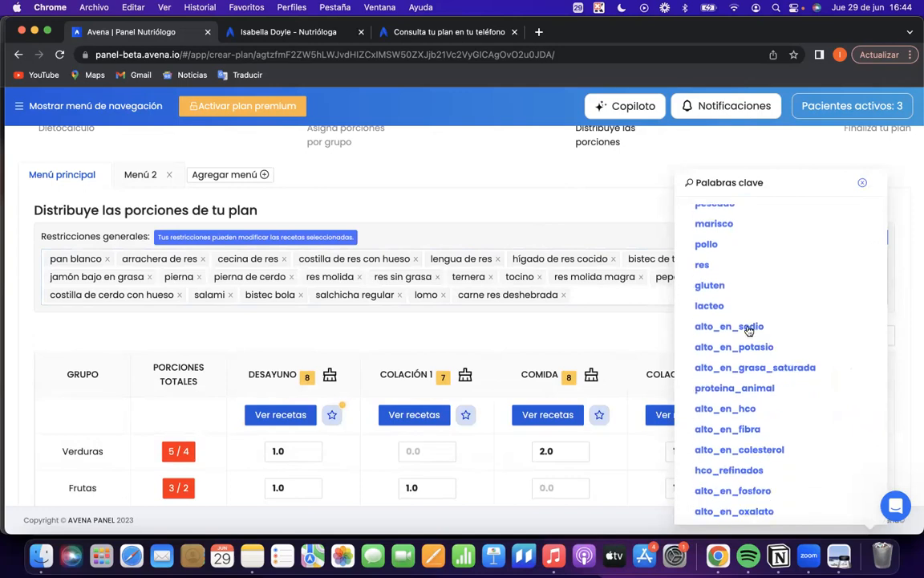
click(748, 329)
scroll(575, 402, down, 2)
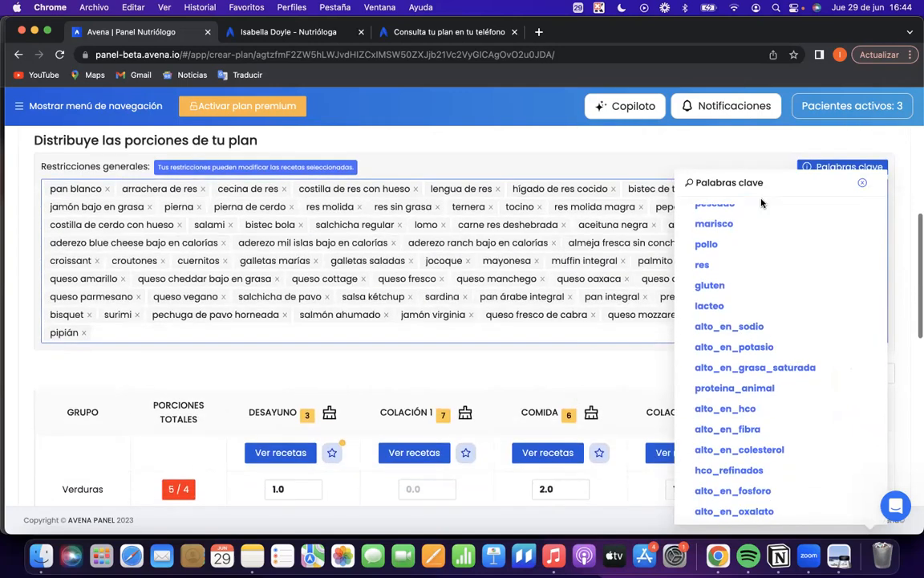
click(864, 183)
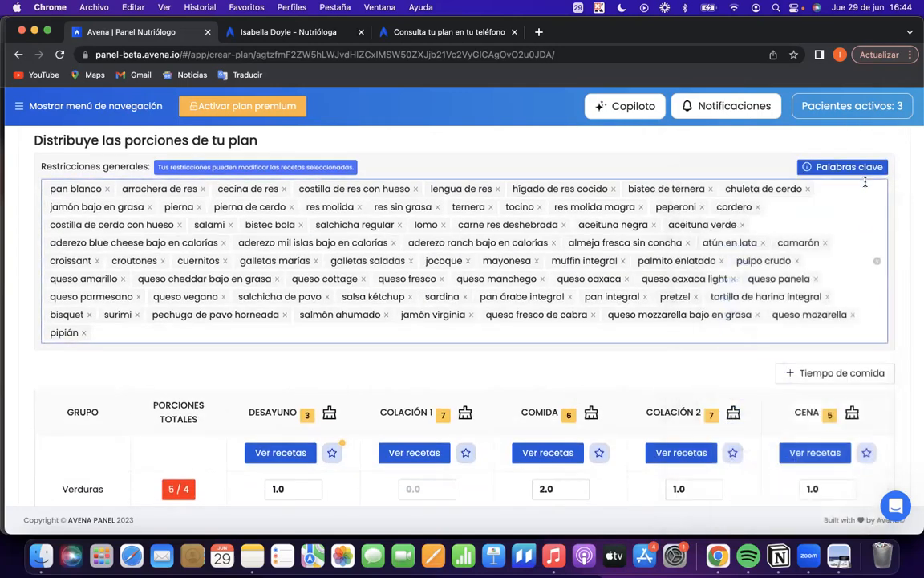
Remove camarón, atún en lata, cordero, peperoni and costilla de cerdo con hueso from the Restricciones generales, and clear all remaining restrictions.
click(824, 243)
click(762, 242)
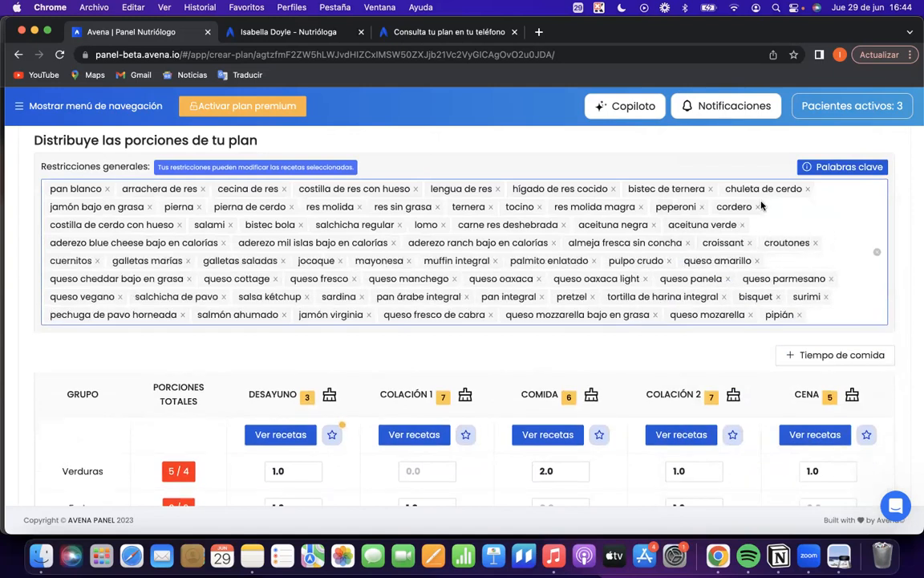
click(758, 206)
click(703, 207)
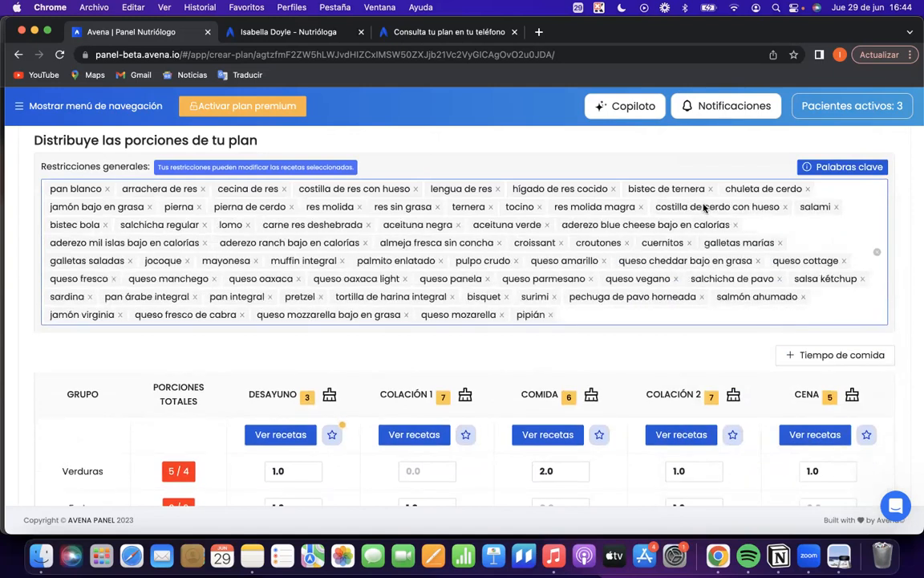
click(785, 206)
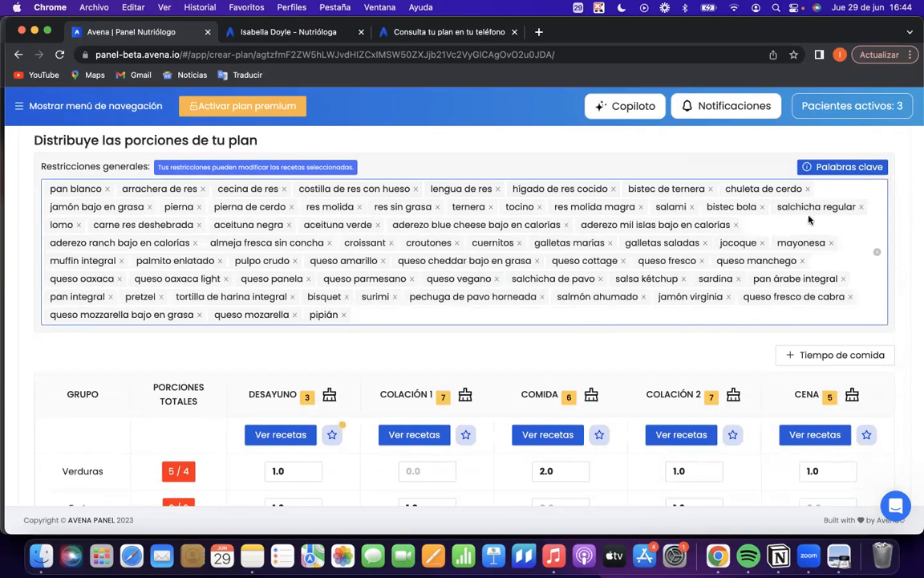
click(877, 251)
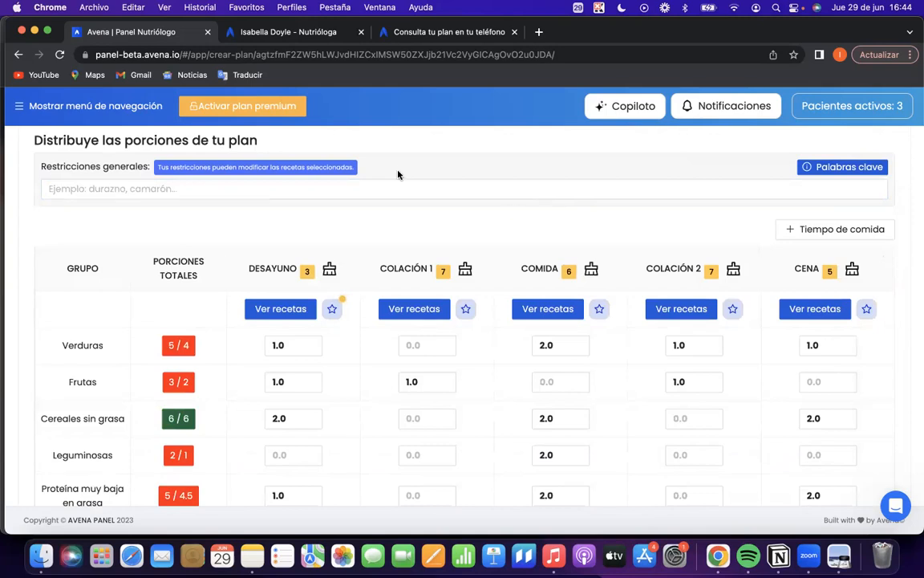
click(127, 187)
scroll(150, 213, down, 1)
scroll(150, 212, down, 3)
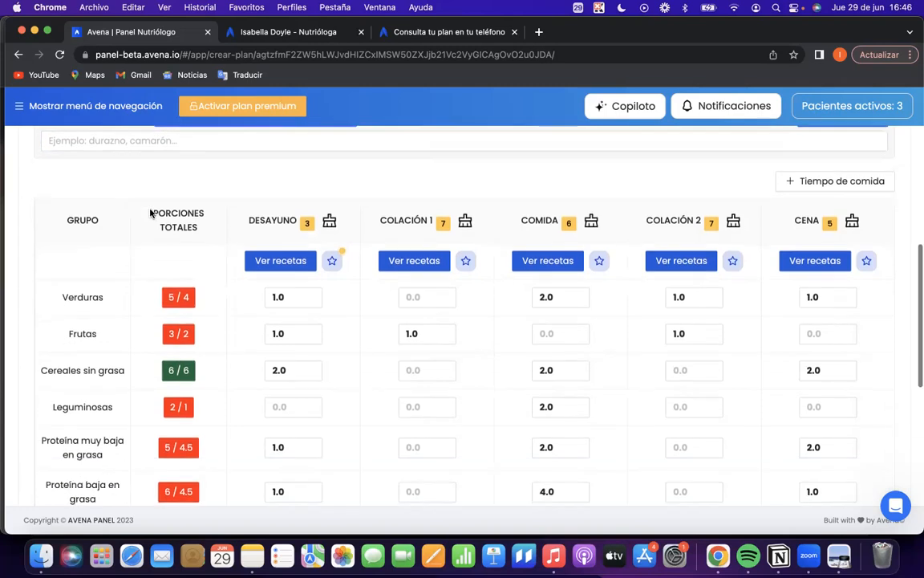
scroll(150, 212, up, 3)
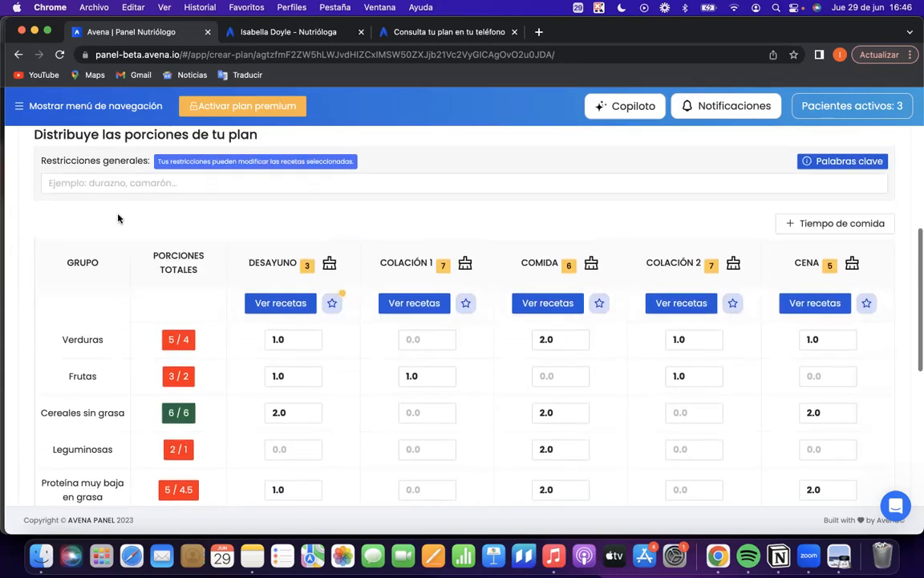
scroll(295, 340, down, 3)
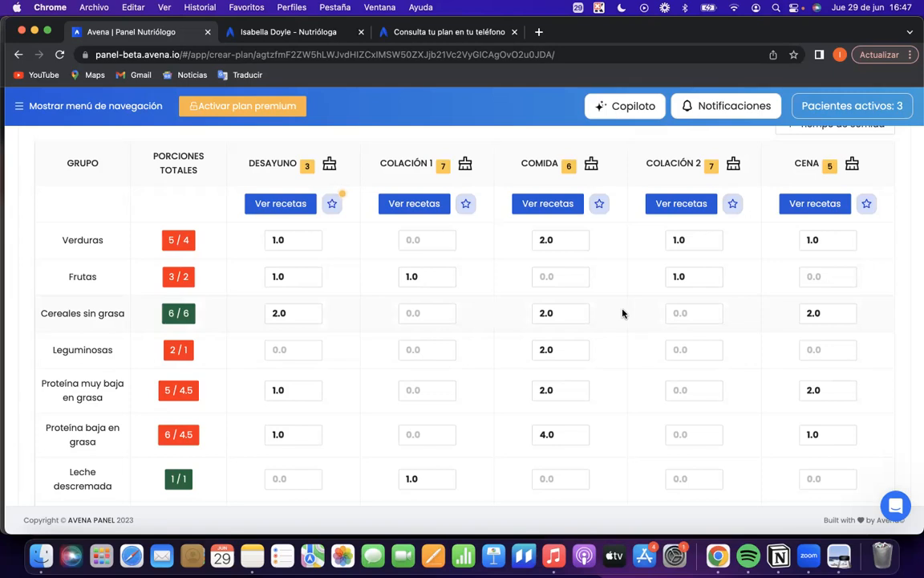
Delete Menú 2 from the plan, confirming the removal.
scroll(526, 365, up, 5)
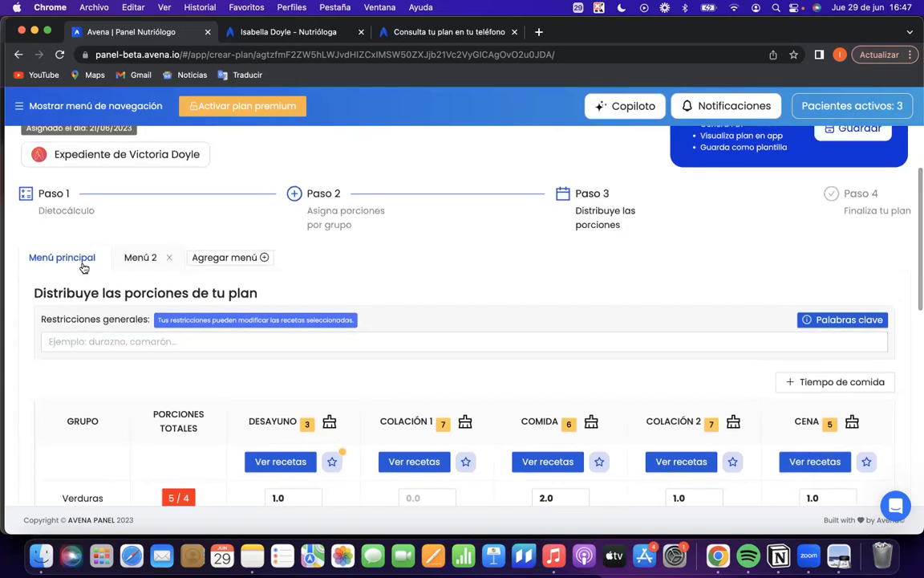
click(169, 258)
click(518, 231)
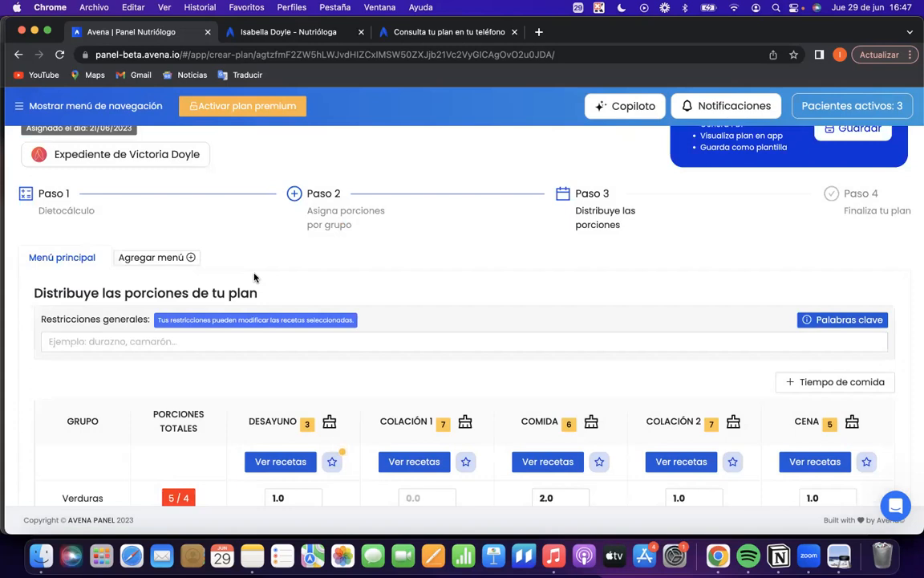
Add a new menu to the plan using Menú principal as its base.
scroll(200, 338, down, 3)
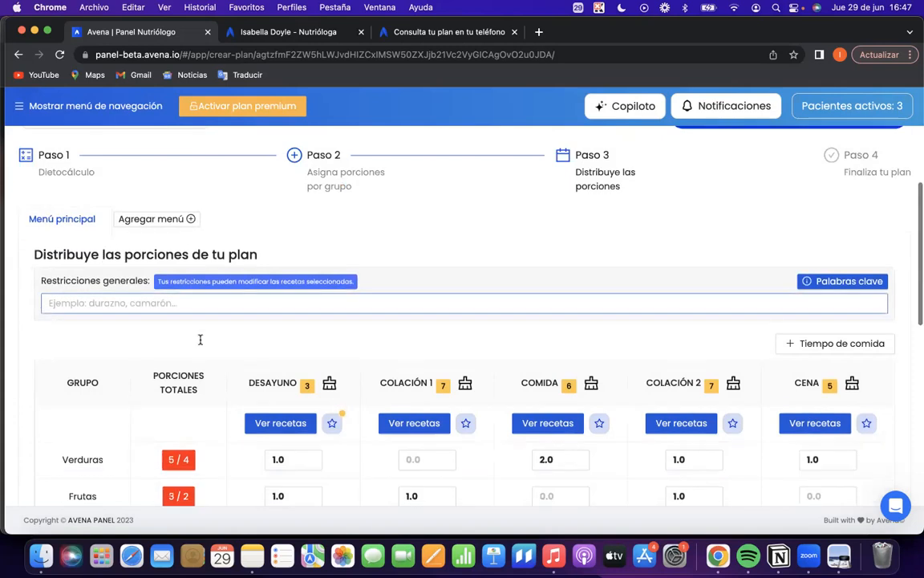
scroll(253, 255, up, 2)
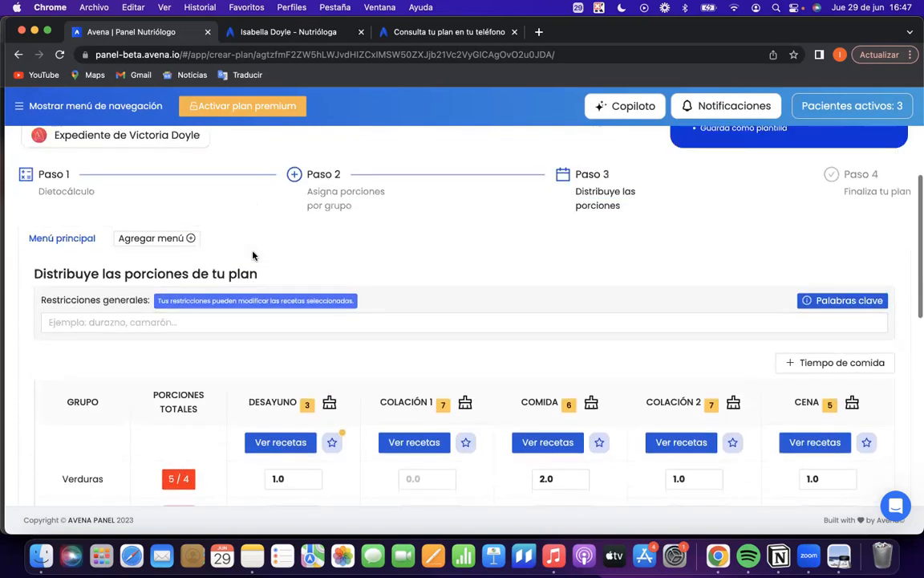
click(132, 238)
click(440, 220)
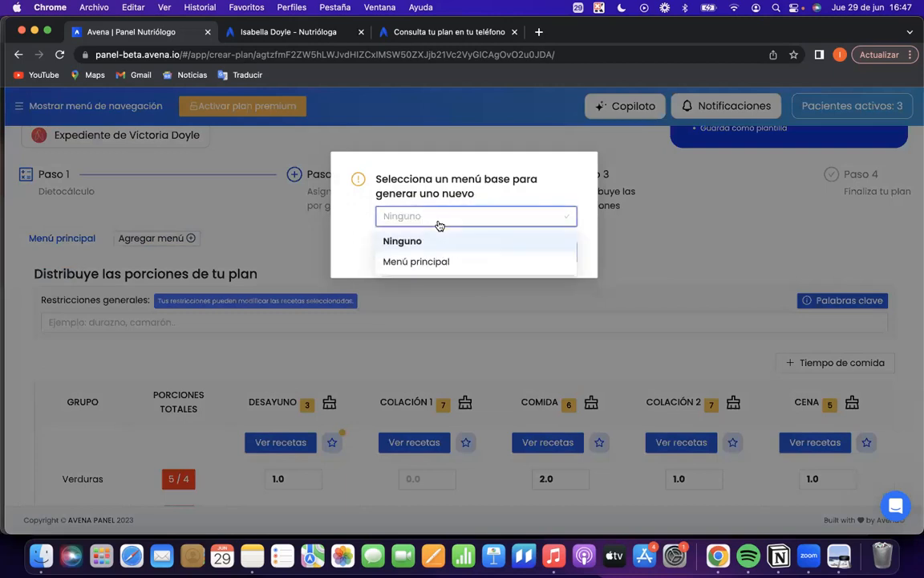
click(445, 262)
click(519, 254)
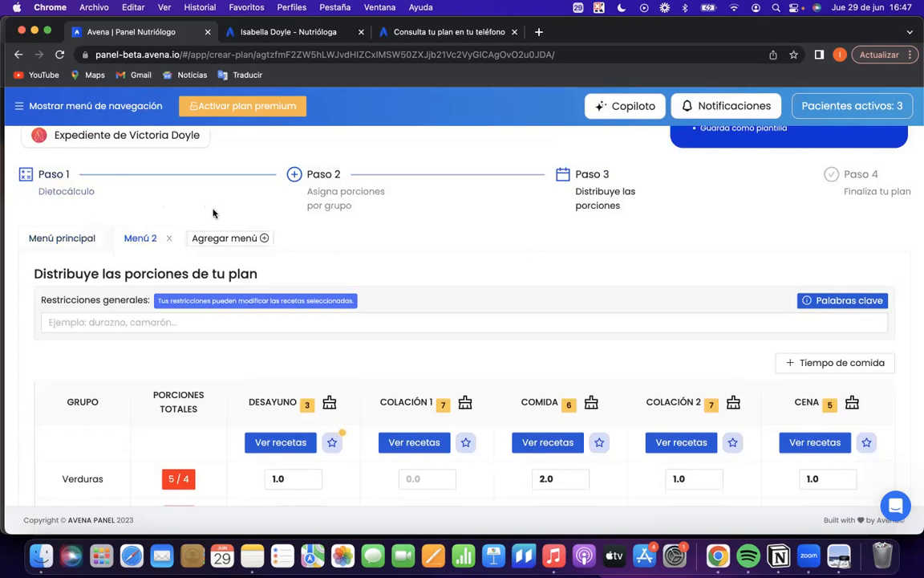
Set the Verduras portions for Desayuno in Menú 2 to 0.0 and accept the change.
scroll(415, 329, down, 3)
scroll(415, 329, up, 3)
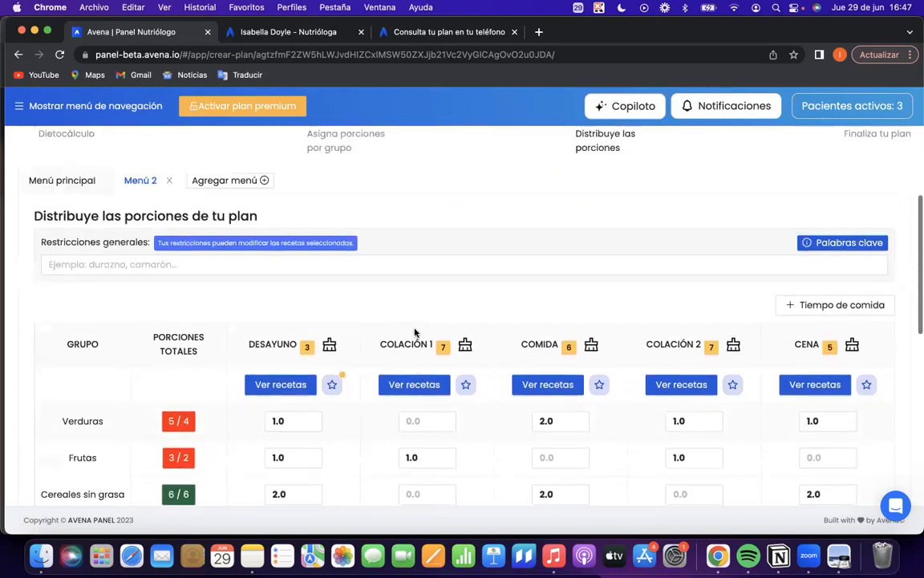
scroll(289, 377, down, 4)
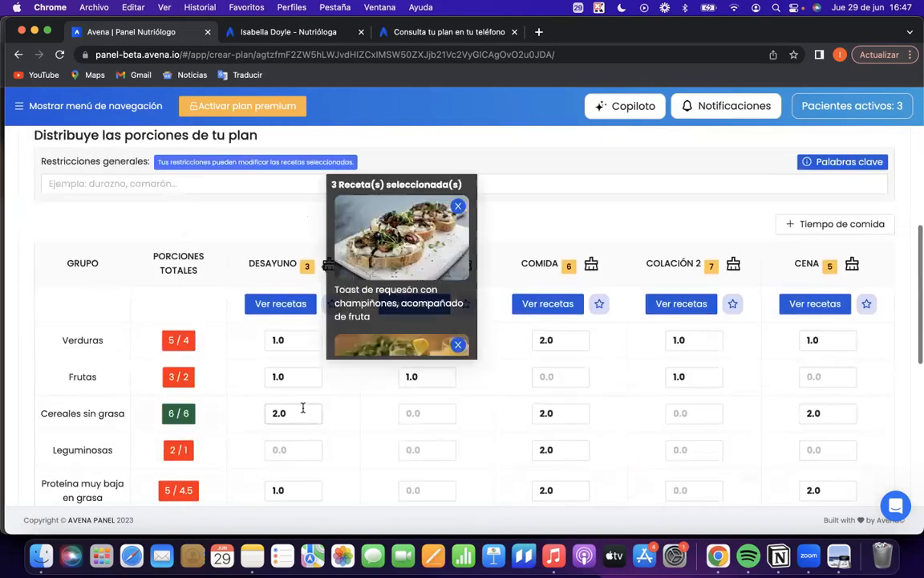
click(312, 243)
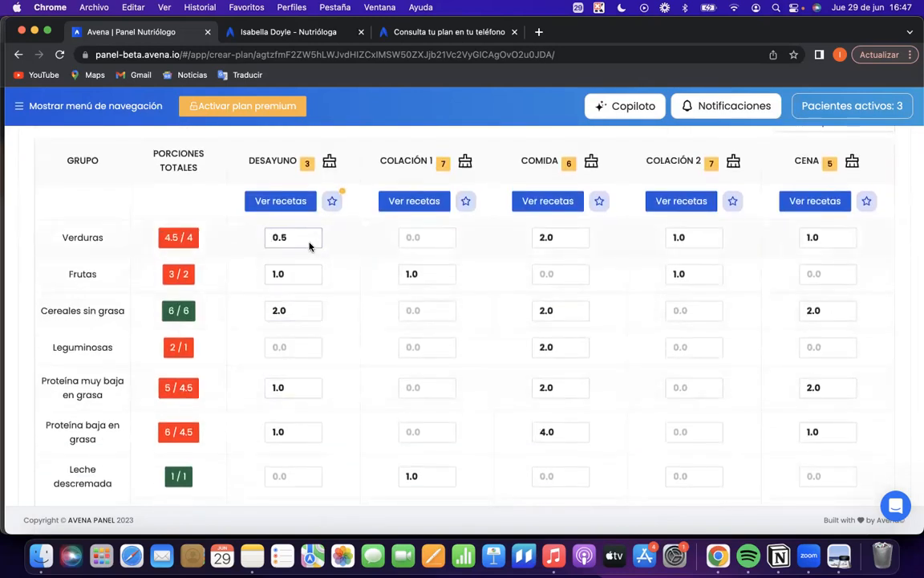
click(311, 243)
click(548, 314)
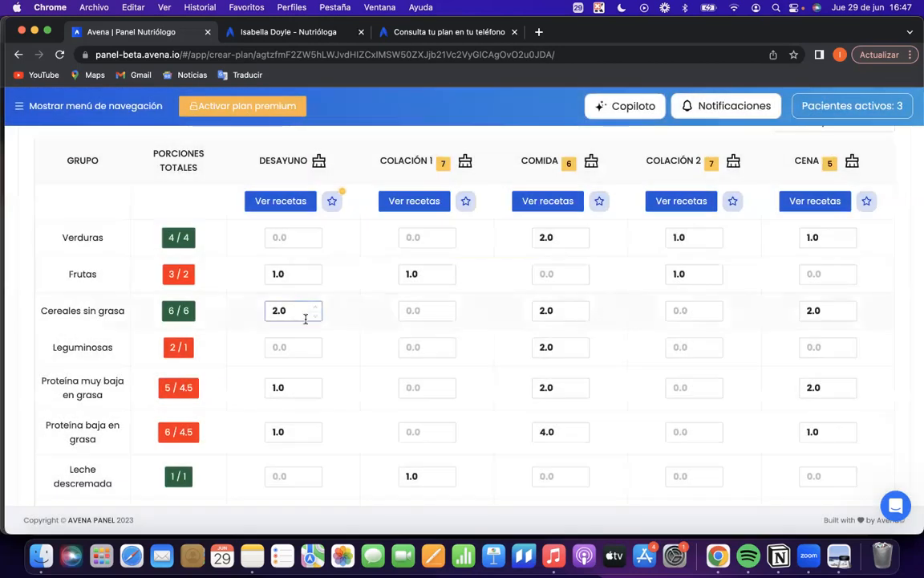
Set Desayuno's Proteína muy baja en grasa and Proteína baja en grasa portions to 0.0 in Menú 2.
scroll(305, 386, down, 1)
click(316, 322)
click(316, 323)
click(316, 368)
click(316, 368)
Move the Leche descremada portion in Menú 2, setting Colación 1 to 0.0 and Desayuno to 1.0.
click(445, 412)
click(446, 412)
click(546, 315)
click(316, 408)
click(316, 408)
click(299, 312)
Review Menú 2's portion distribution and compare it with the one in Menú principal.
scroll(286, 238, up, 1)
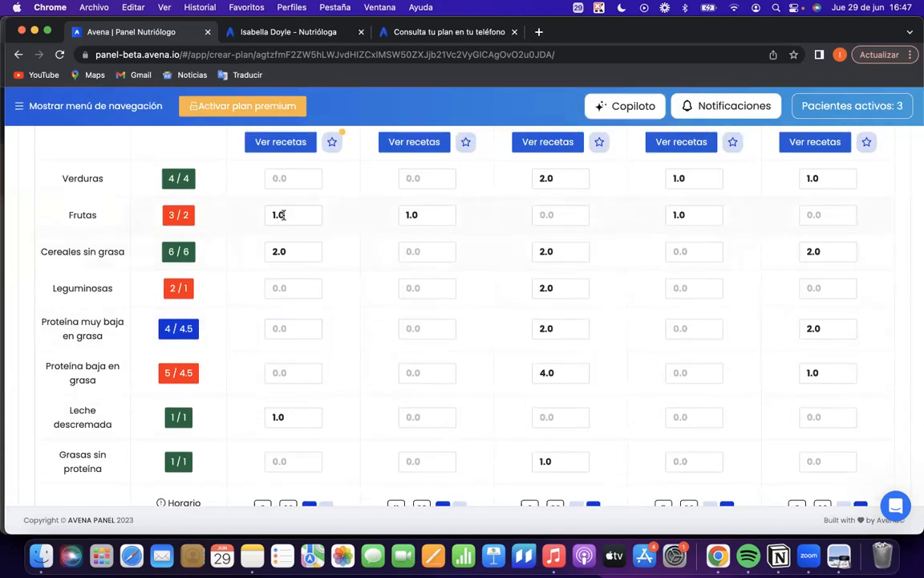
scroll(277, 413, up, 3)
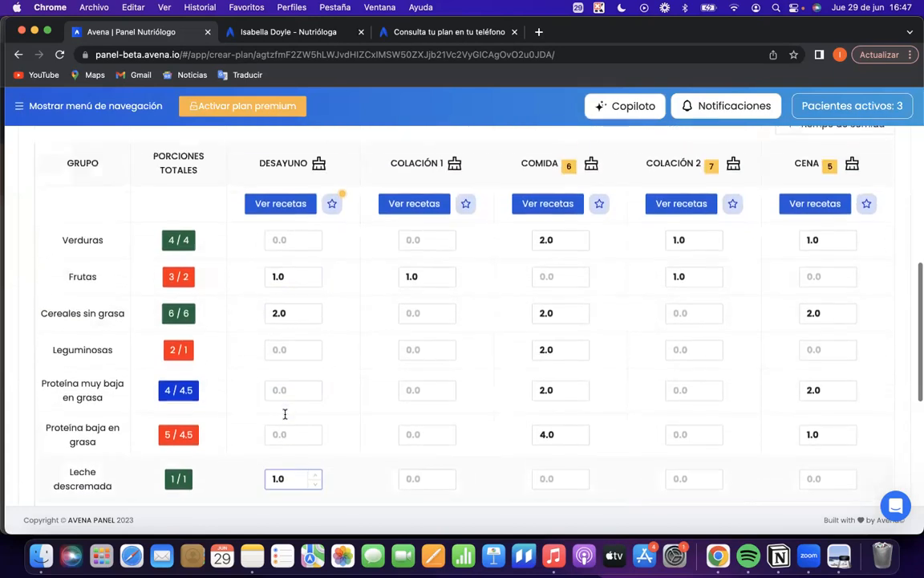
scroll(285, 416, up, 2)
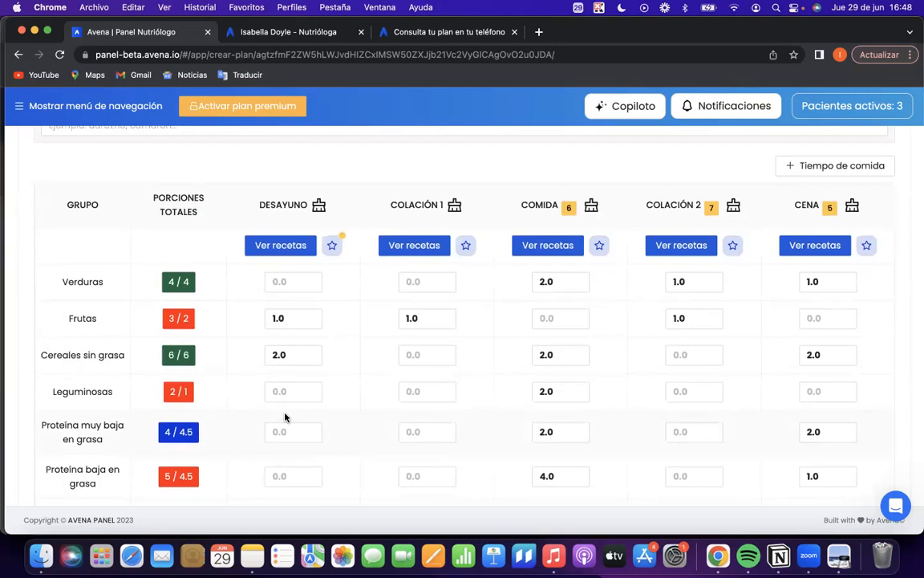
scroll(285, 416, up, 3)
scroll(197, 147, up, 10)
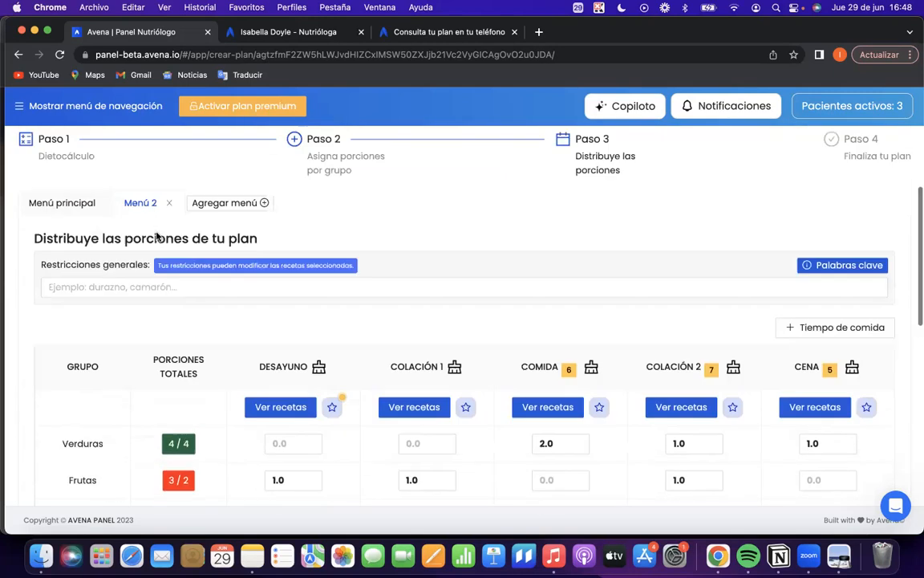
scroll(291, 344, down, 14)
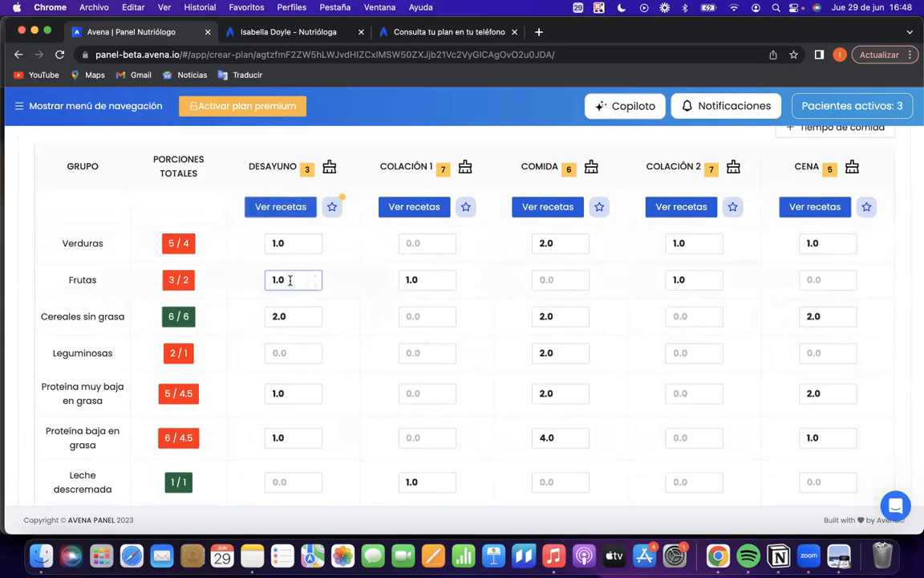
scroll(290, 281, down, 1)
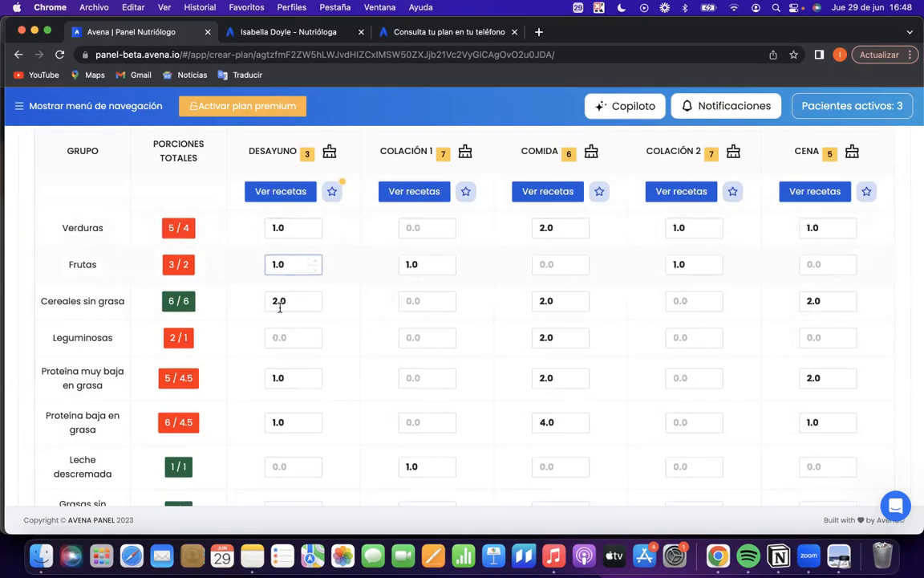
scroll(279, 309, down, 2)
scroll(280, 365, down, 2)
scroll(281, 362, up, 8)
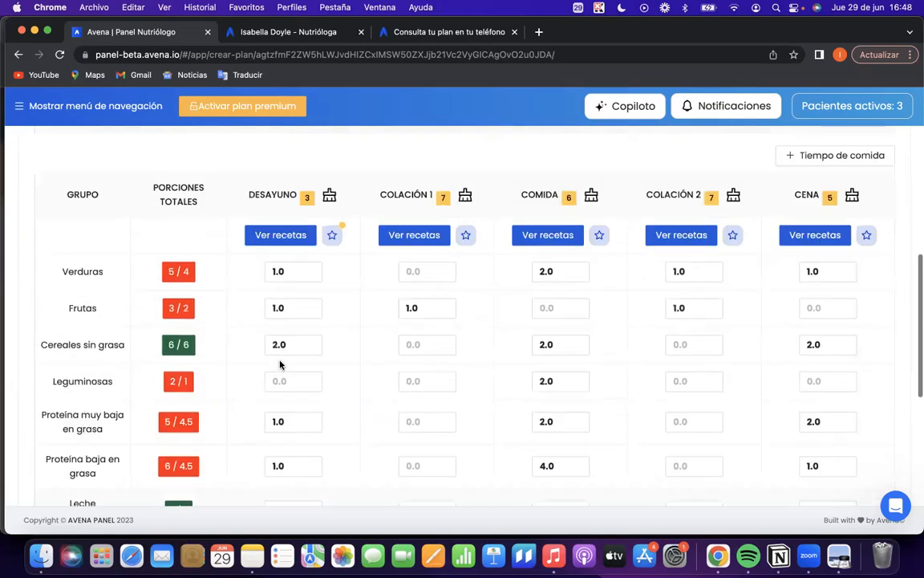
Open Menú principal's Desayuno recipes and examine the ingredients and amounts of "Bowl de avena con zanahoria y moras".
click(272, 289)
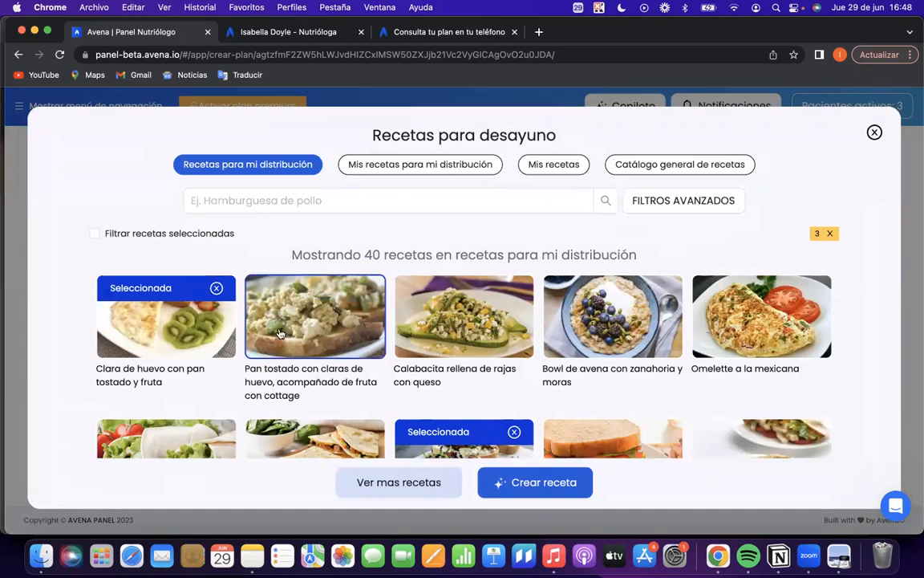
click(580, 330)
scroll(647, 300, down, 3)
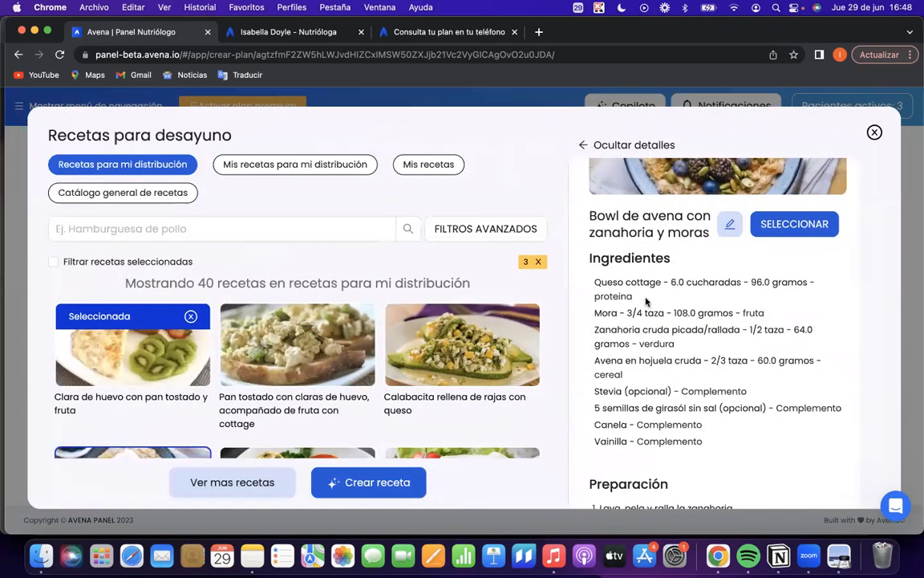
drag(636, 300, 598, 299)
drag(765, 313, 745, 312)
drag(674, 343, 583, 383)
drag(694, 391, 752, 390)
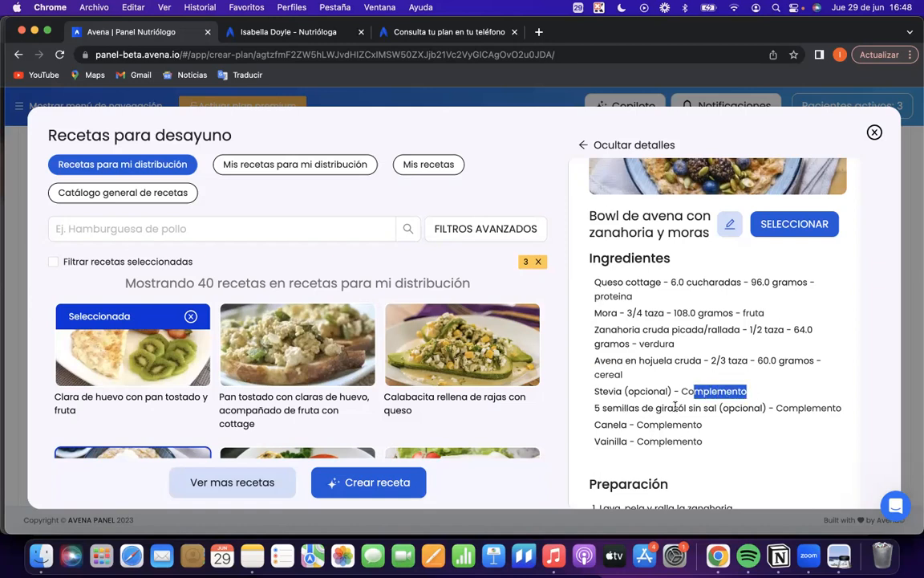
scroll(634, 417, down, 1)
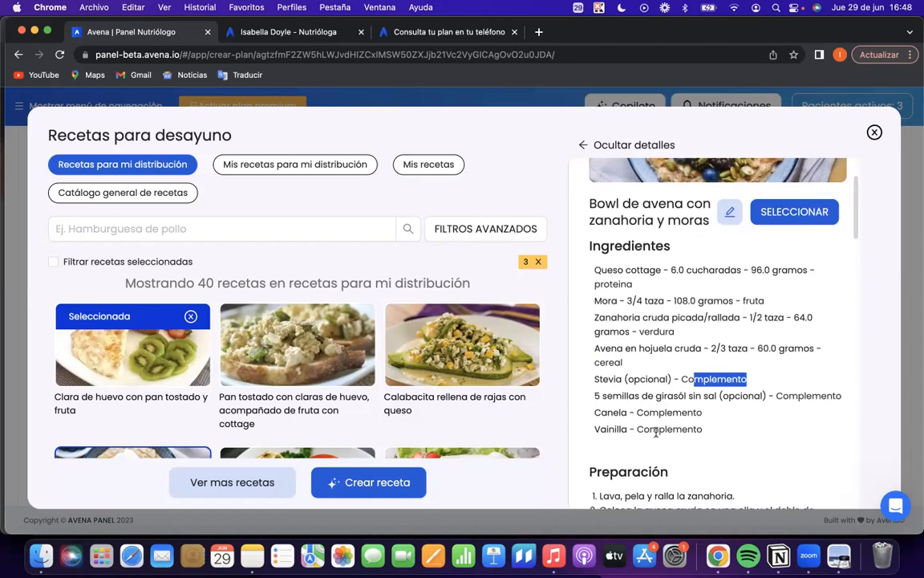
Hide the recipe details and check the Desayuno recipe list, briefly filtering it to the selected recipes only.
scroll(473, 337, down, 1)
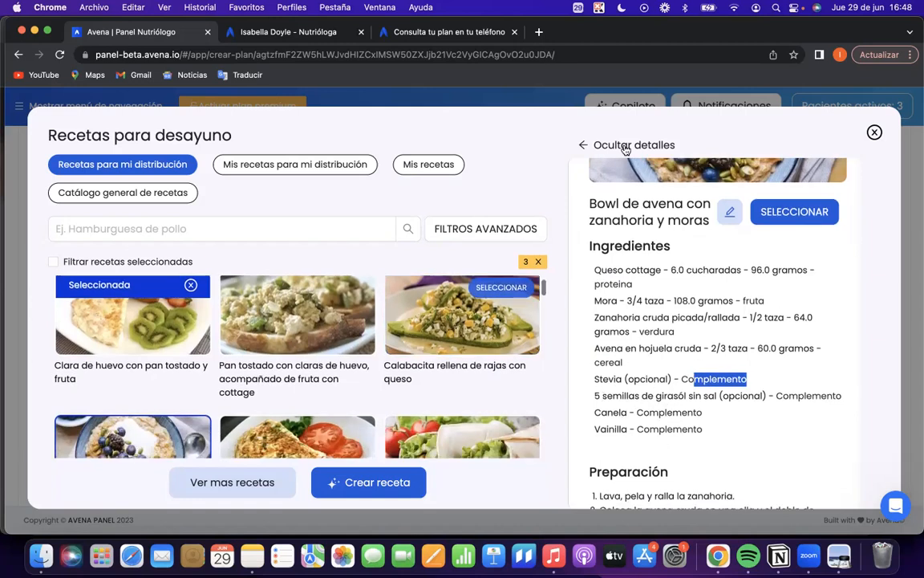
click(581, 146)
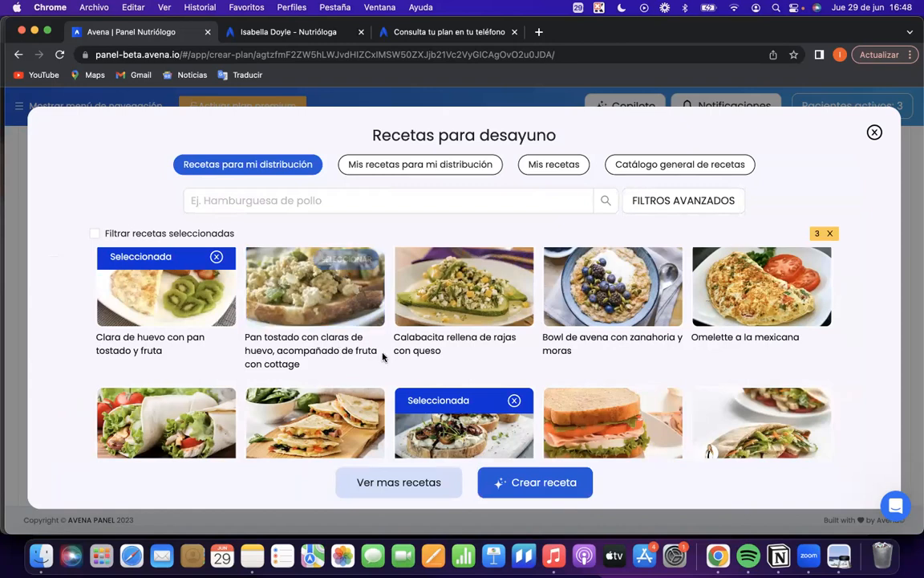
scroll(383, 353, down, 3)
scroll(384, 357, up, 3)
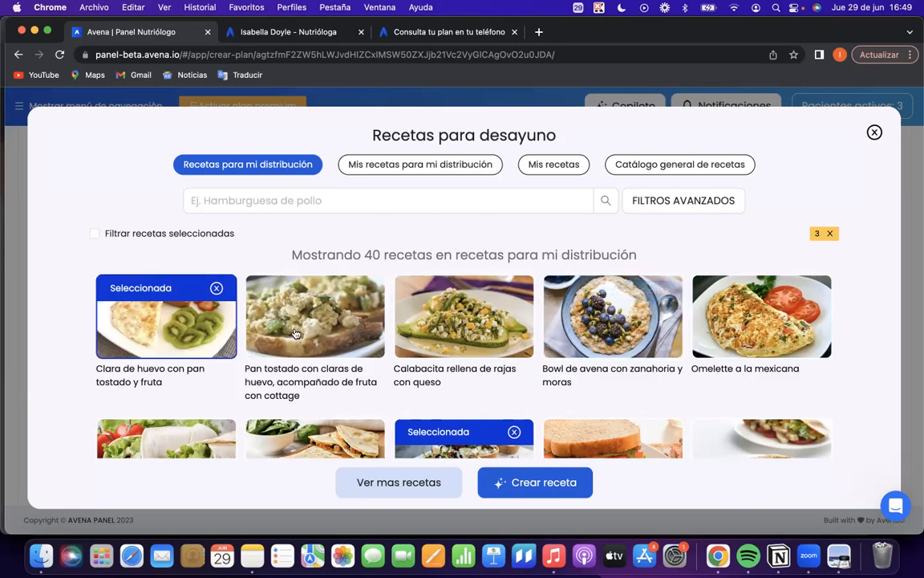
scroll(320, 337, down, 3)
scroll(417, 345, up, 3)
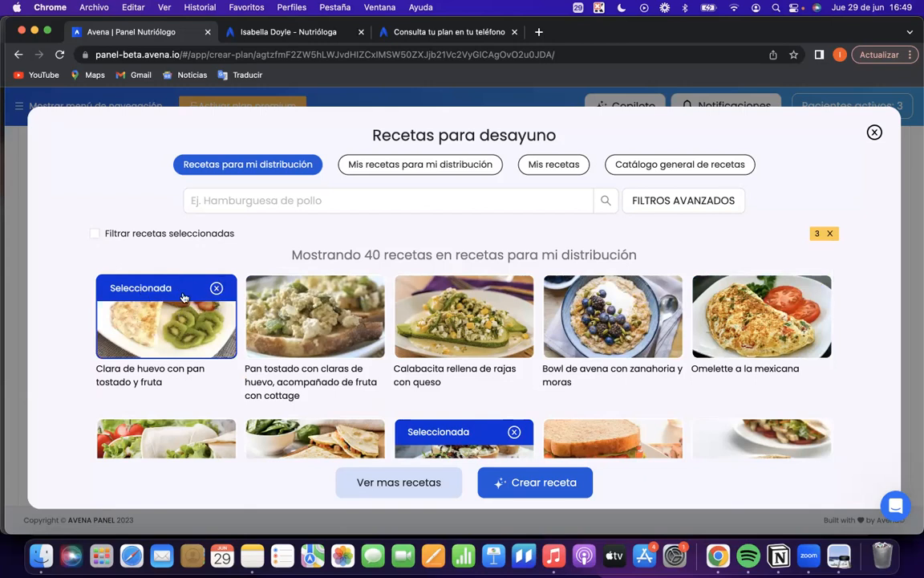
click(94, 234)
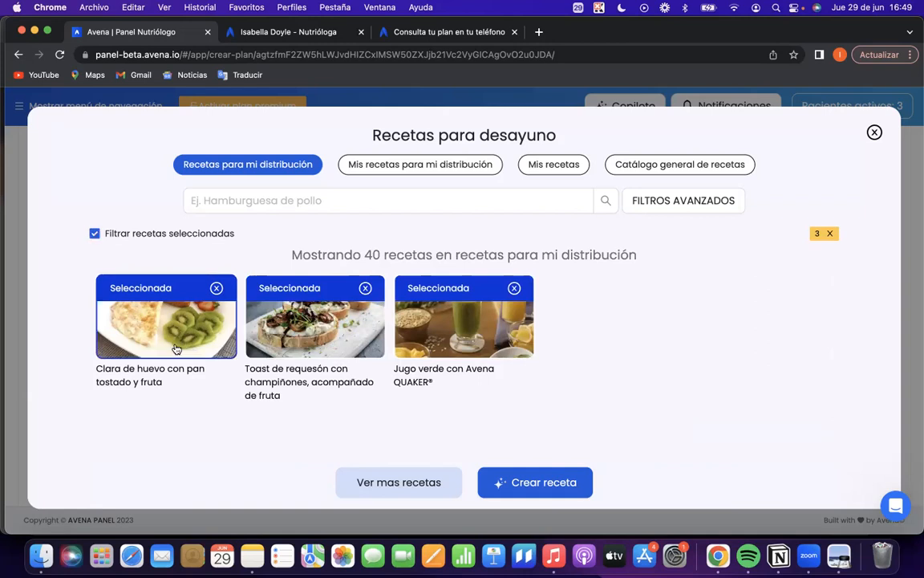
click(95, 233)
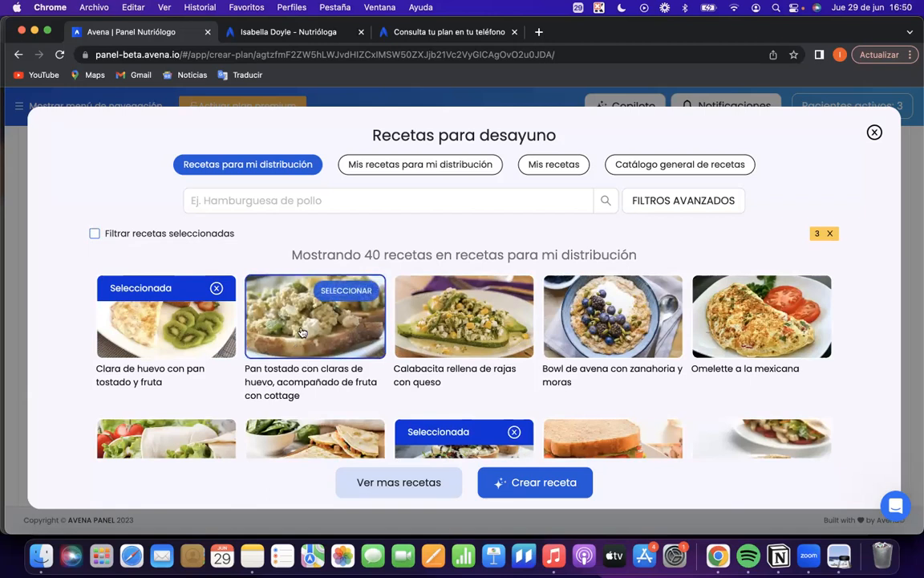
Select "Pan tostado con claras de huevo, acompañado de fruta con cottage" and "Calabacita rellena de rajas con queso" as Desayuno recipes.
click(345, 289)
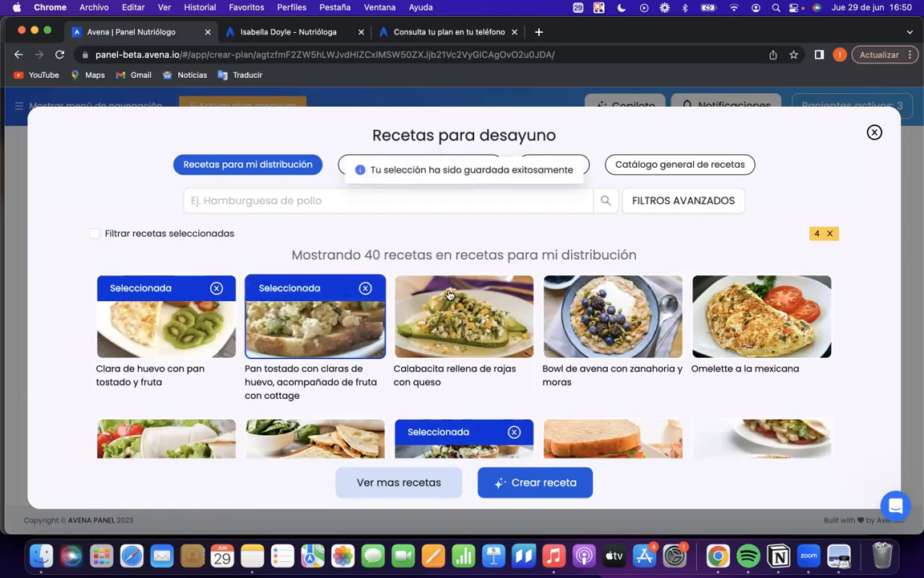
click(513, 290)
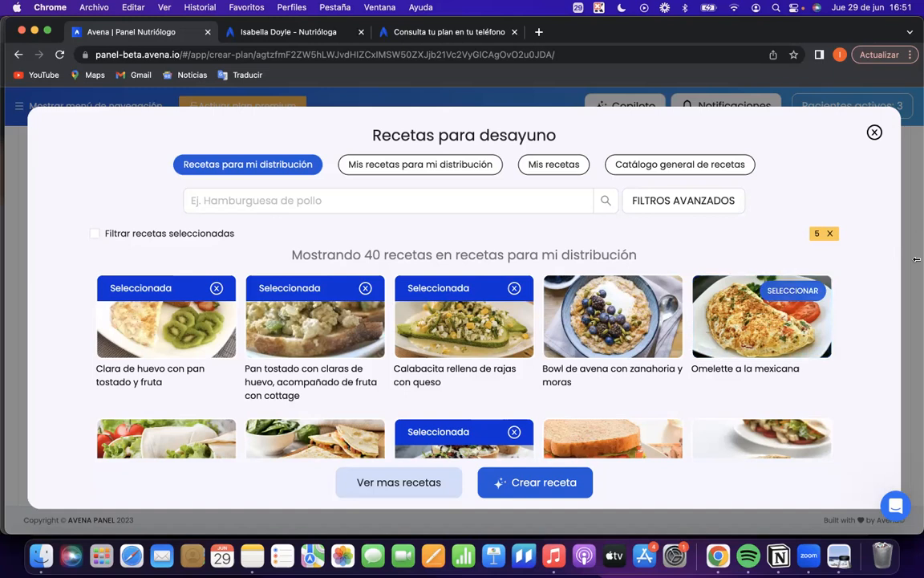
click(876, 134)
Compare Desayuno's portions with the ingredient amounts of "Pan tostado con claras de huevo, acompañado de fruta con cottage", especially the toast.
scroll(317, 223, down, 3)
click(268, 255)
click(287, 224)
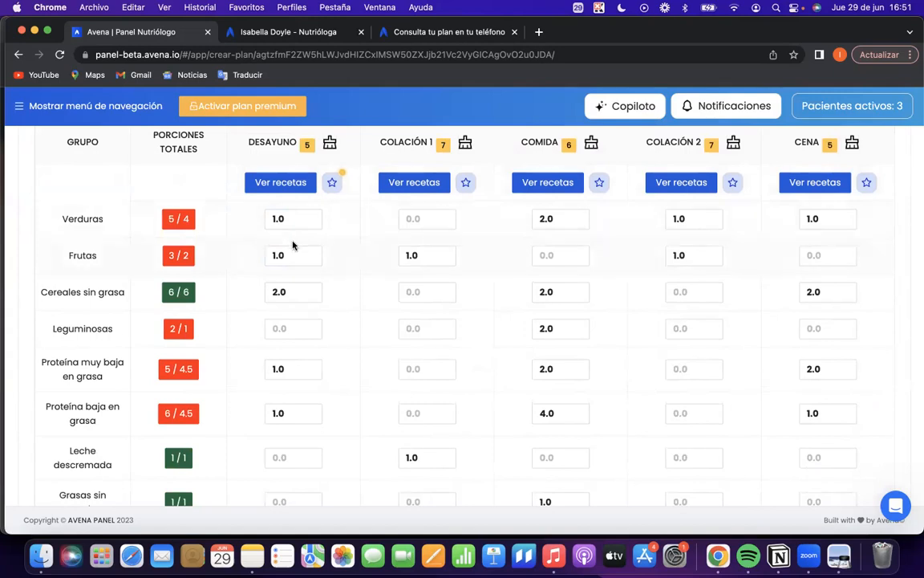
drag(288, 292, 259, 299)
click(275, 182)
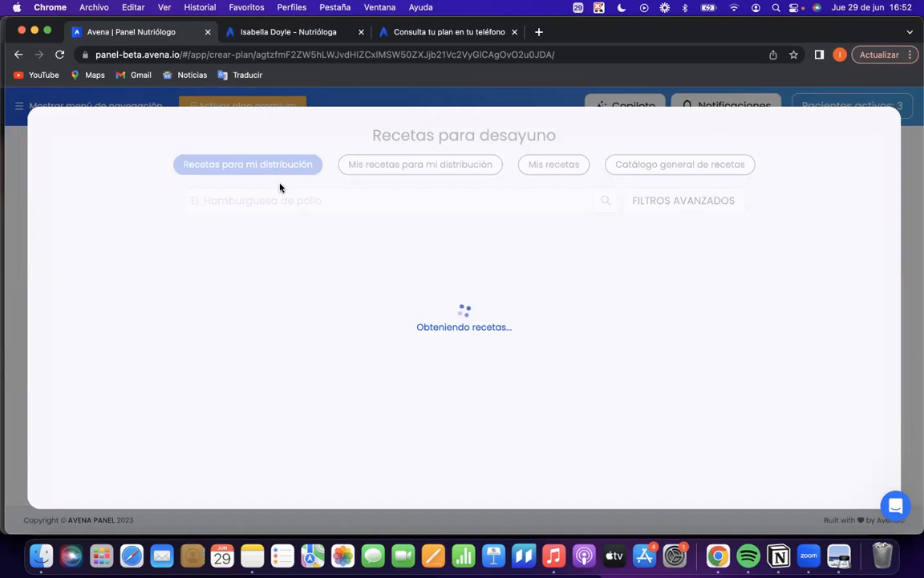
click(316, 321)
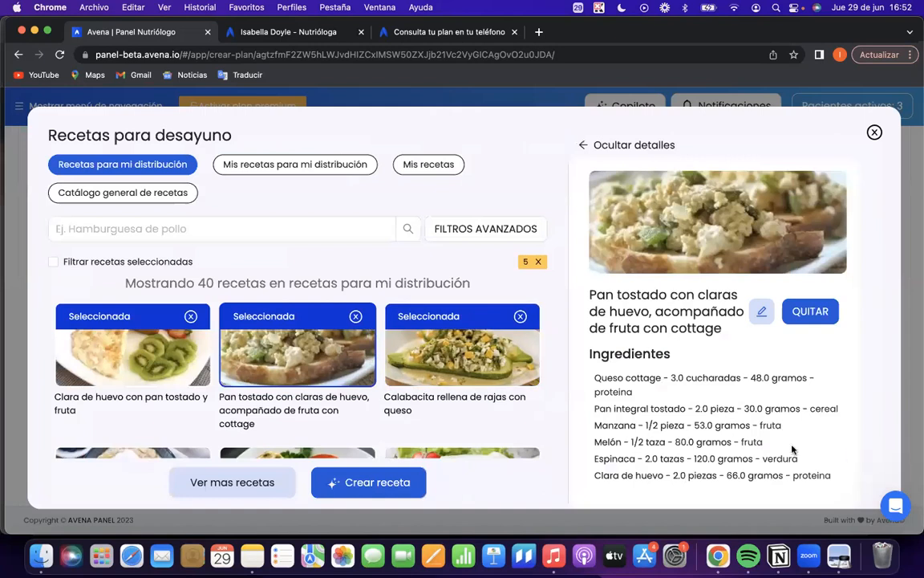
scroll(724, 430, down, 1)
drag(693, 365, 794, 363)
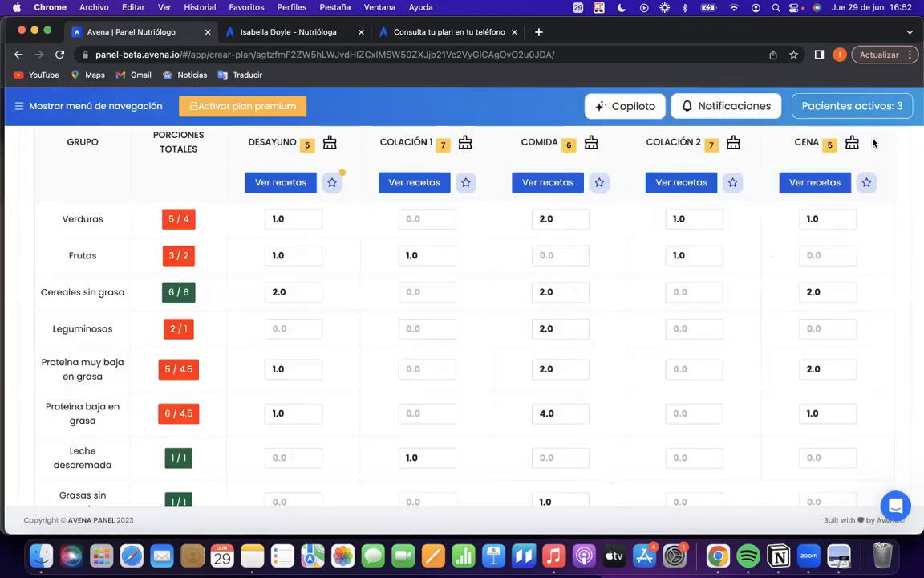
click(874, 131)
Set Cereales sin grasa to 1.0 for Cena and 3.0 for Desayuno, and recheck the toast amount in the "Pan tostado con claras de huevo" recipe.
click(842, 298)
click(317, 289)
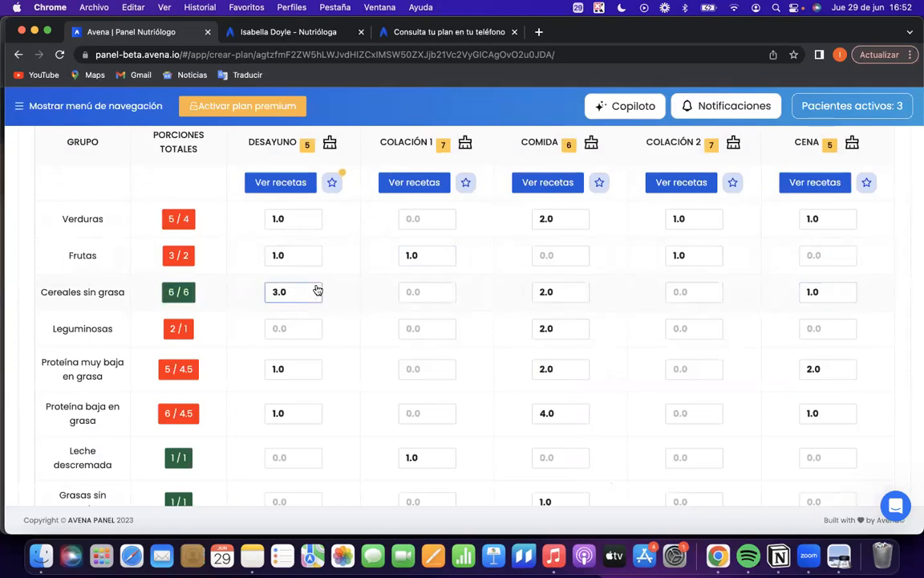
click(281, 182)
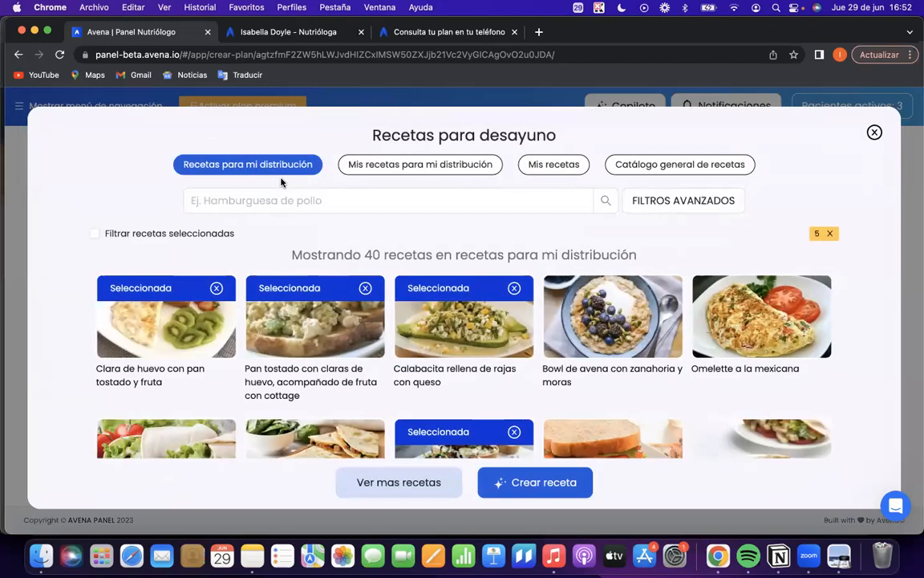
click(317, 346)
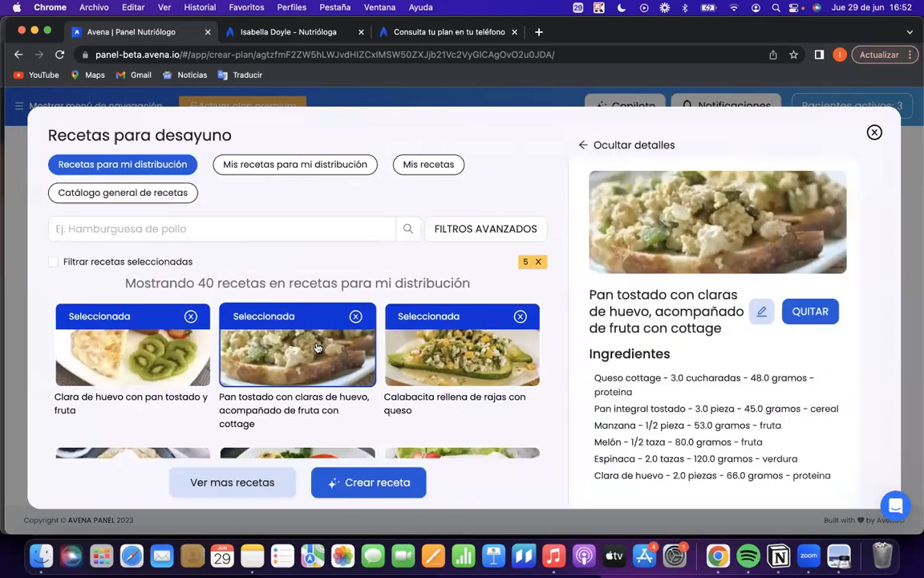
scroll(650, 405, down, 2)
drag(695, 375, 819, 378)
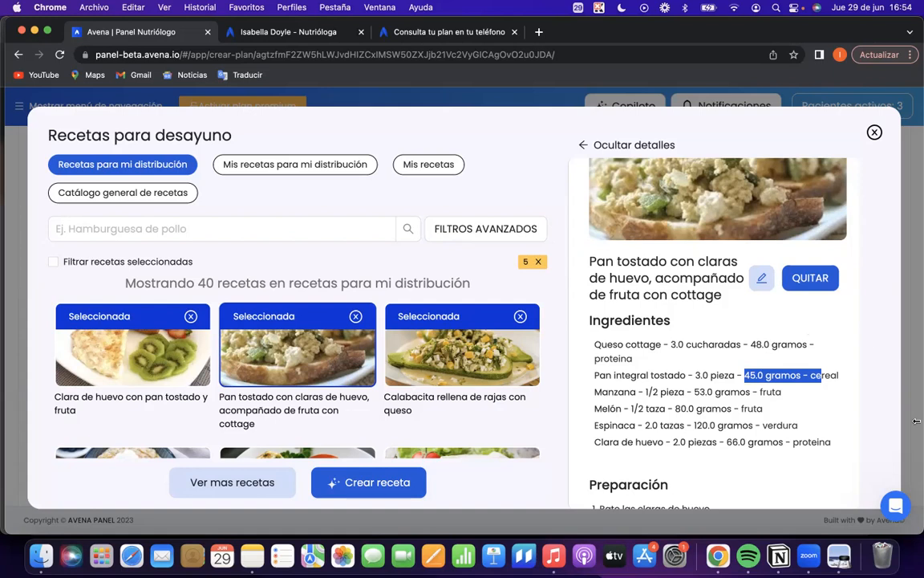
click(801, 105)
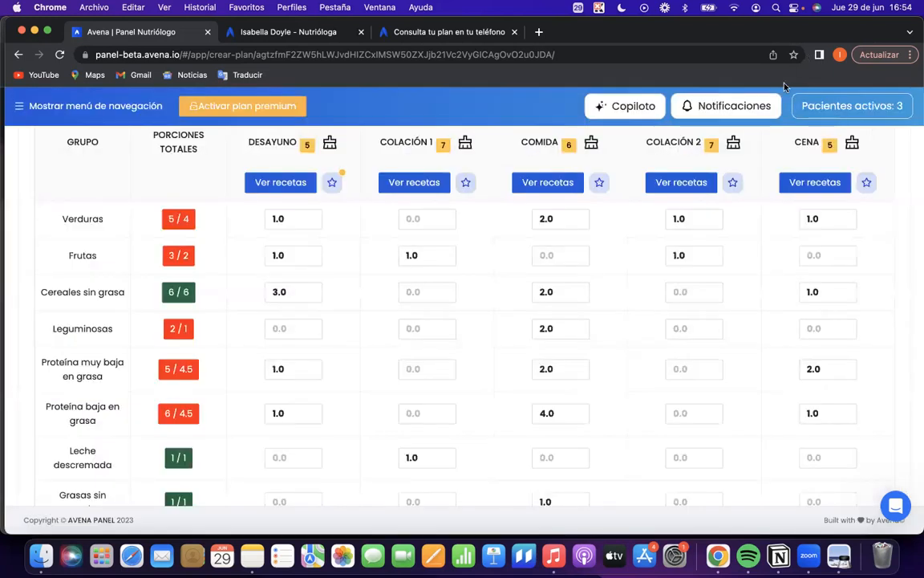
Copy the whole plan with all its menus.
scroll(738, 241, up, 4)
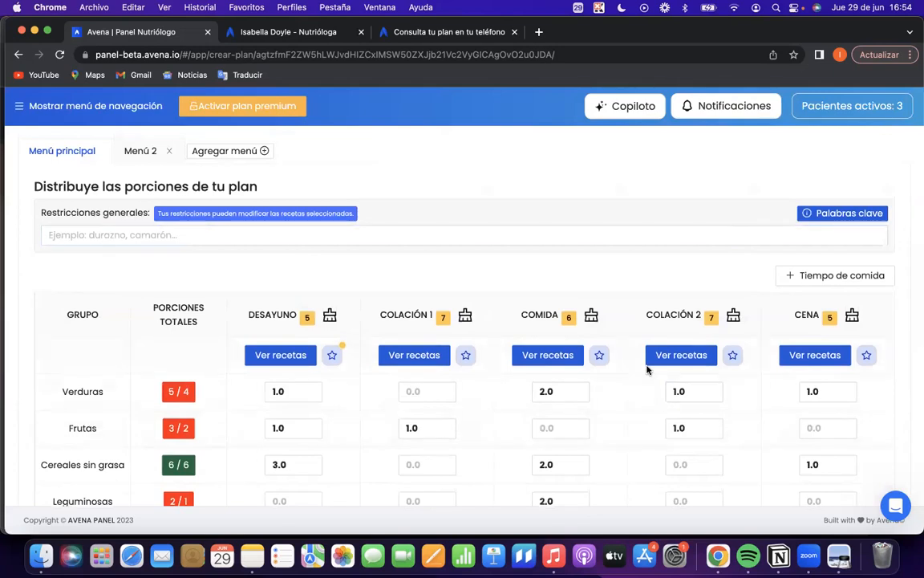
scroll(309, 171, up, 5)
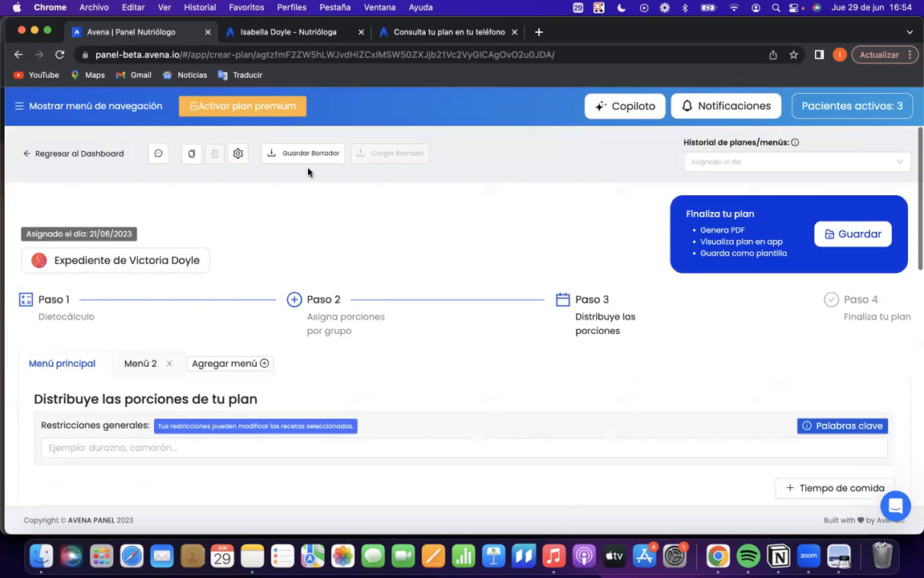
click(193, 158)
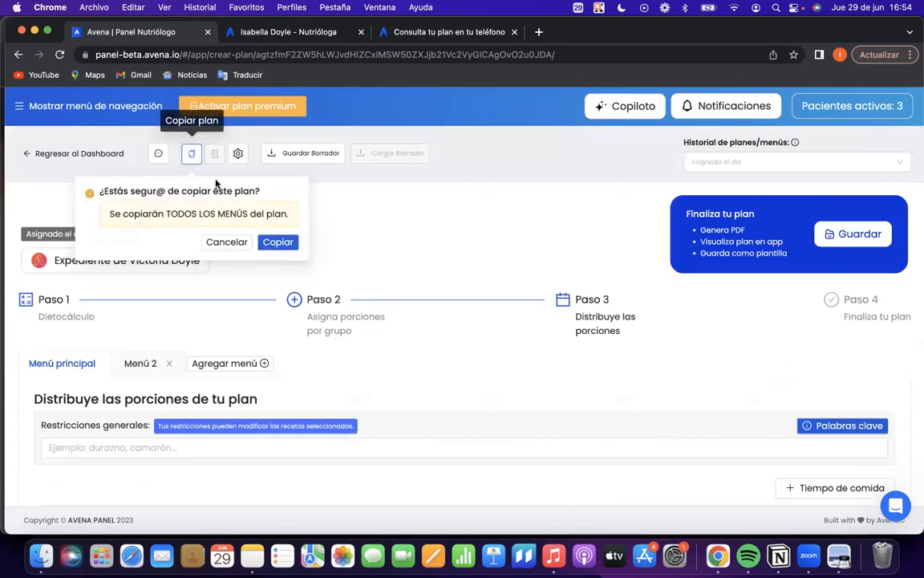
click(265, 232)
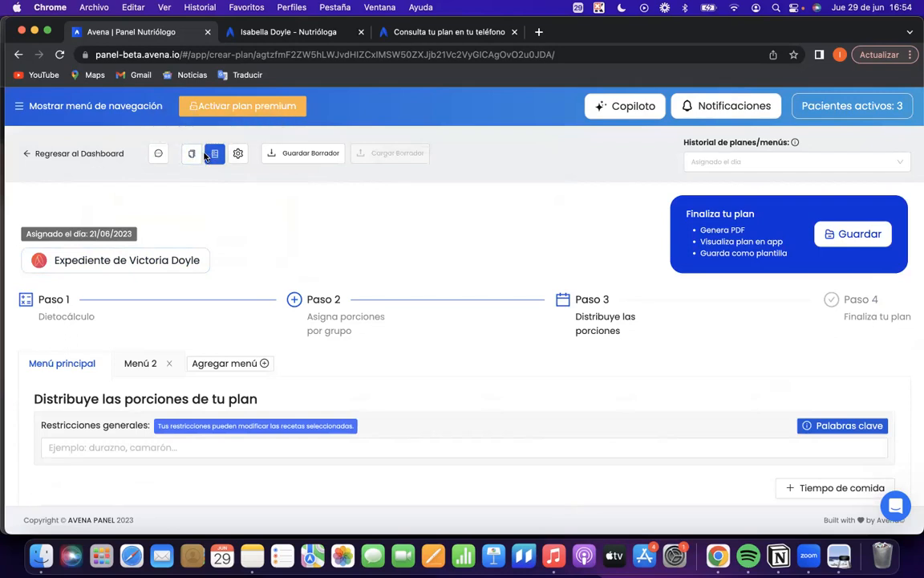
Return to Paso 1 (Dietocálculo) and set the plan's Calorías to 1600 kcal.
scroll(257, 264, down, 5)
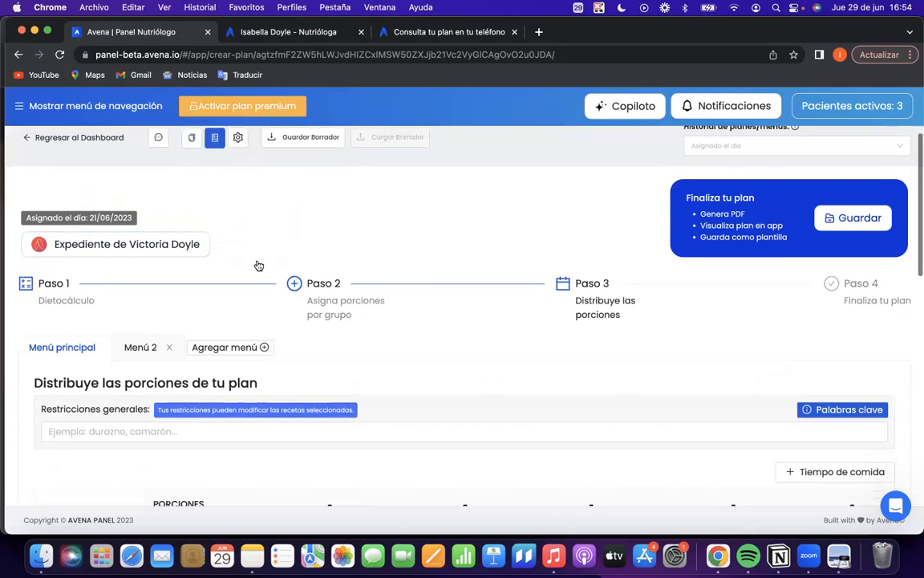
scroll(250, 239, down, 3)
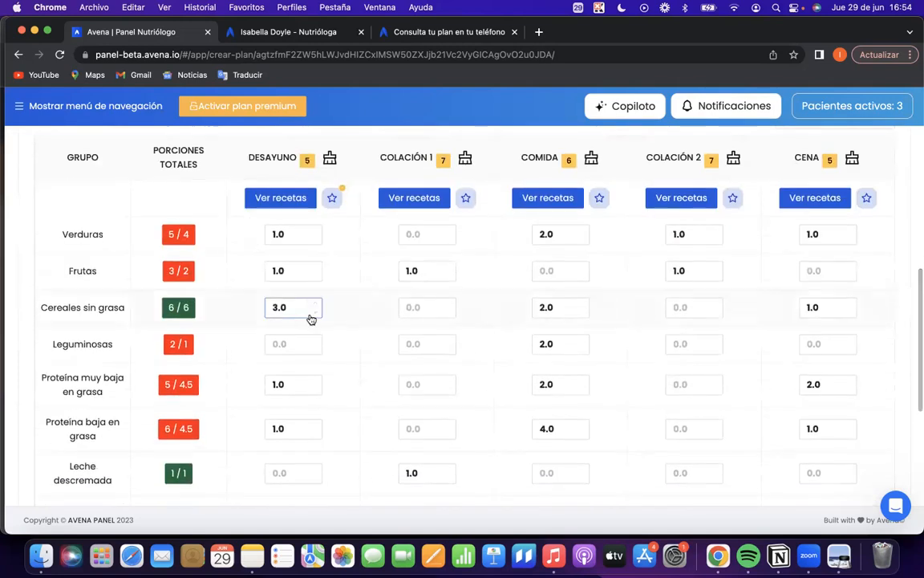
scroll(241, 313, up, 8)
click(31, 308)
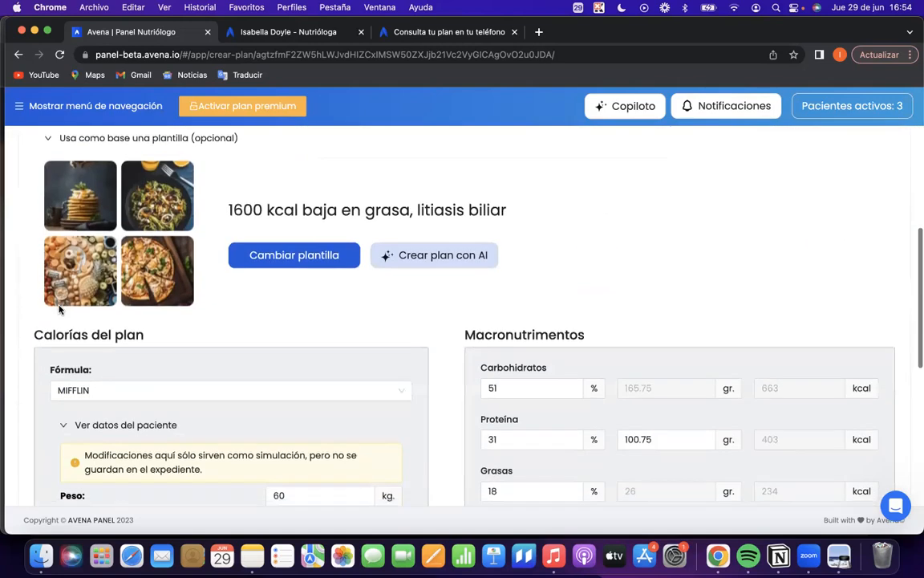
scroll(58, 306, down, 6)
click(63, 393)
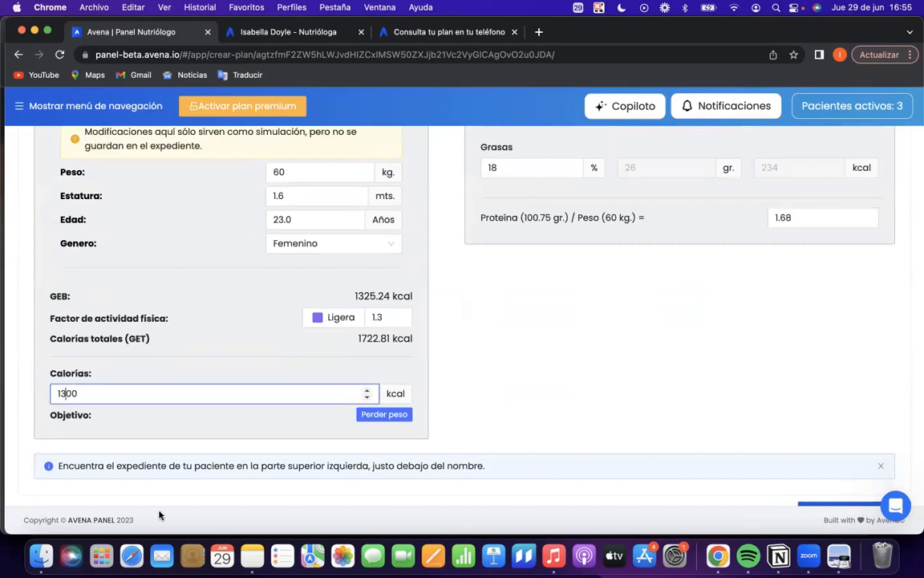
key(BackSpace)
text(6)
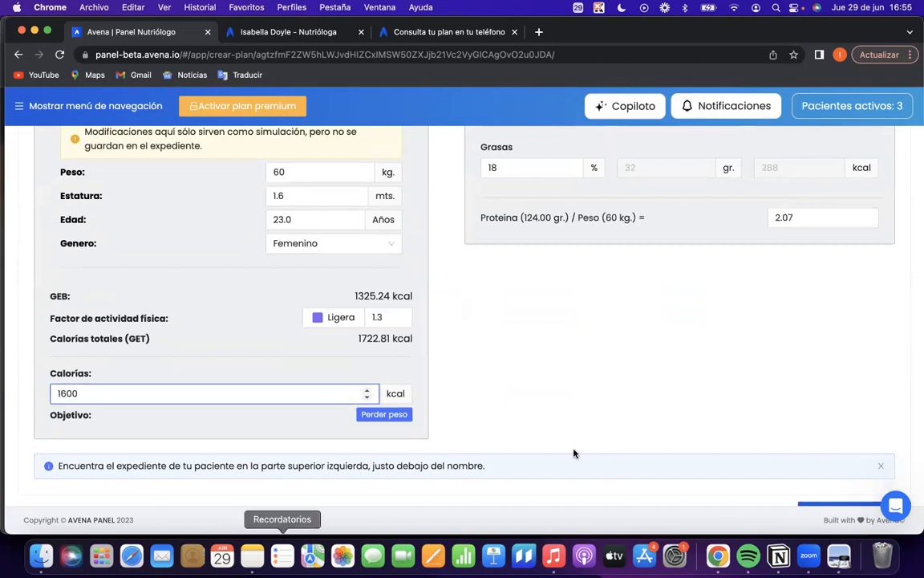
In Paso 2, set the portions of Proteína muy baja en grasa and Proteína baja en grasa to 6 each.
scroll(519, 409, up, 10)
click(319, 311)
scroll(437, 419, down, 5)
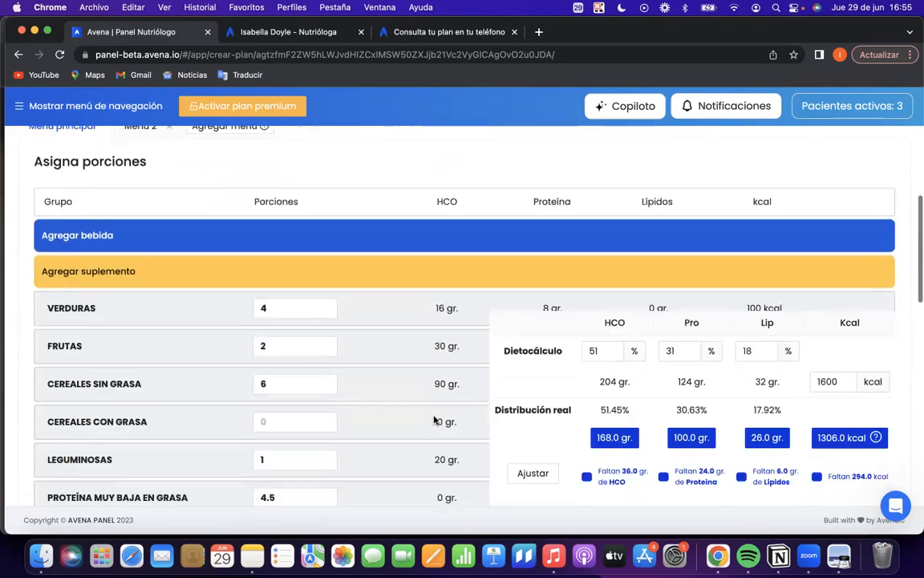
click(324, 245)
click(324, 246)
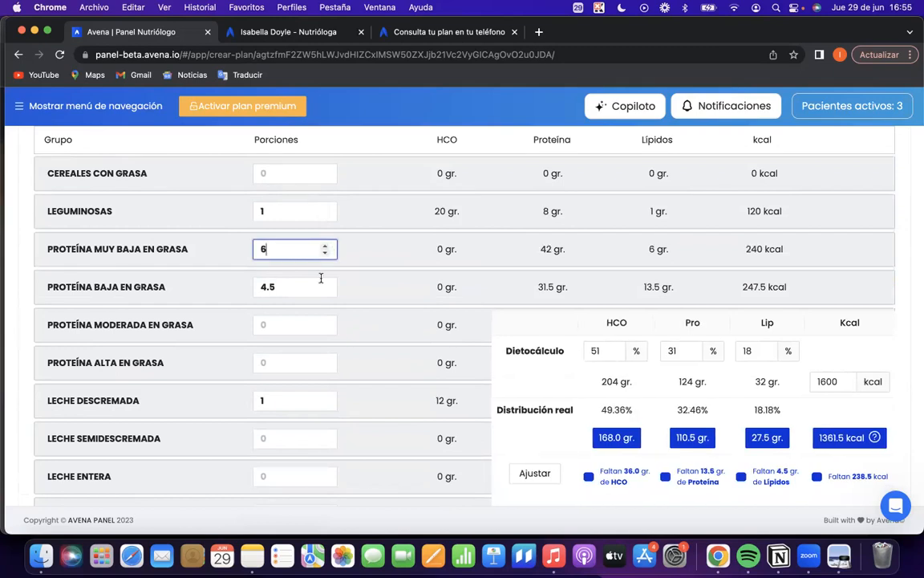
click(325, 282)
click(326, 282)
Set the assigned portions of Cereales sin grasa to 8 and Verduras to 5.
scroll(404, 265, up, 4)
click(325, 274)
click(325, 275)
click(325, 274)
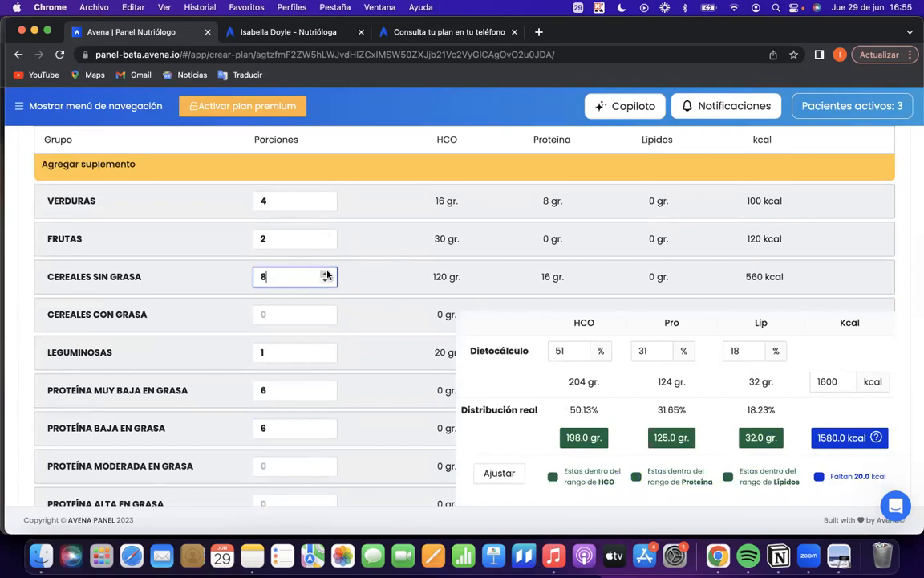
click(324, 198)
click(324, 198)
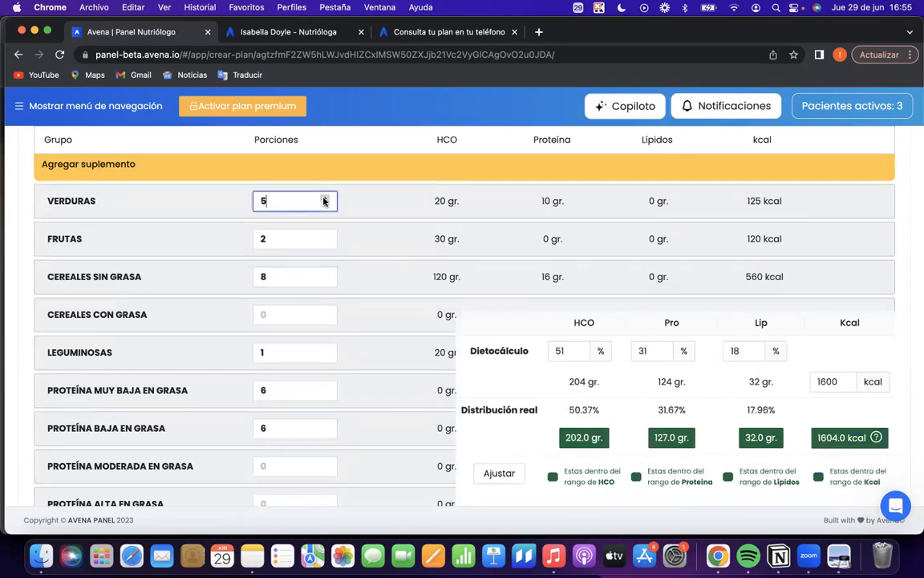
In Paso 3, set the Frutas portions of Colación 1 and Colación 2 to 0.5 each.
scroll(513, 256, up, 5)
click(574, 321)
scroll(574, 322, down, 10)
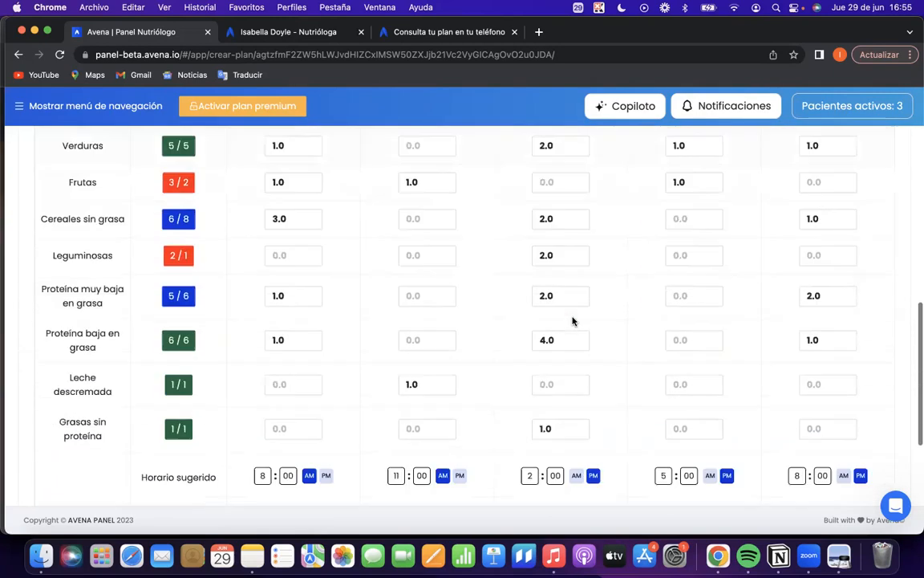
scroll(507, 312, up, 3)
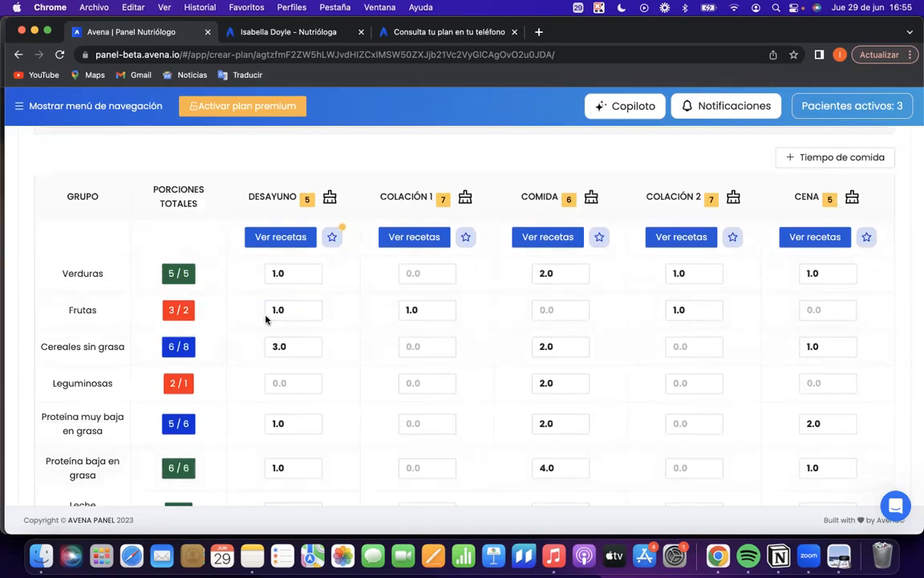
click(714, 317)
click(446, 315)
Set the Cereales sin grasa portions to 3.0 for Comida and 2.0 for Cena.
scroll(442, 321, down, 1)
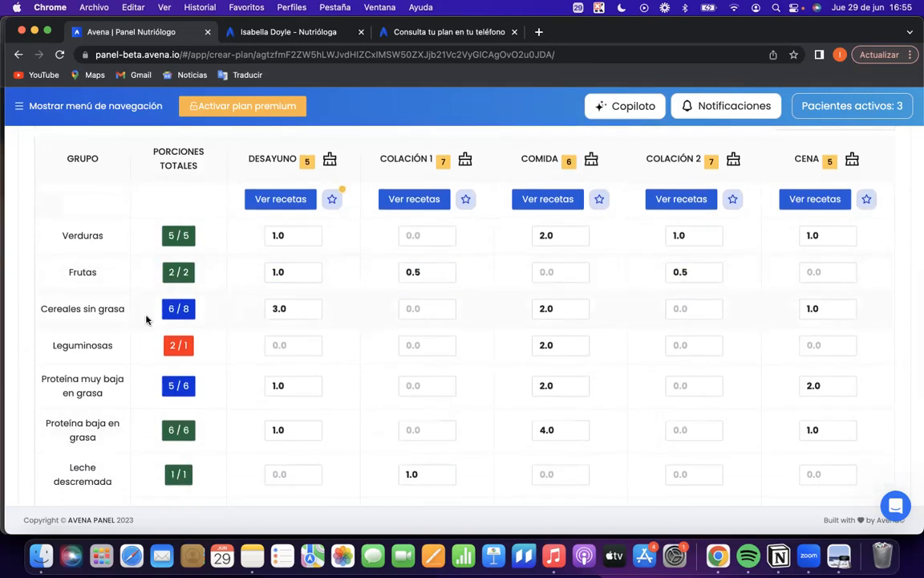
click(584, 305)
click(584, 305)
click(849, 305)
click(848, 305)
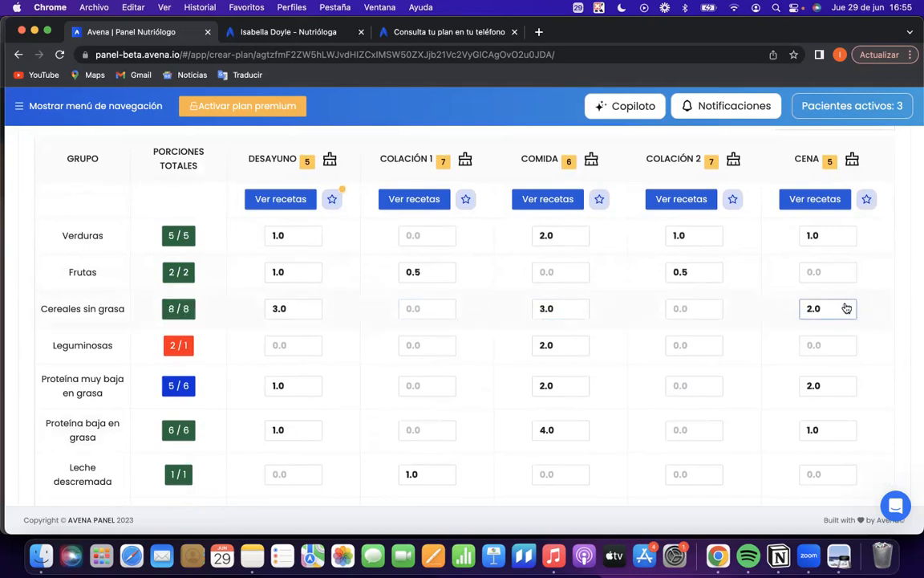
Set the Comida portions of Leguminosas to 1.0 and of Proteína muy baja en grasa to 3.0.
click(580, 350)
click(580, 350)
scroll(497, 351, down, 2)
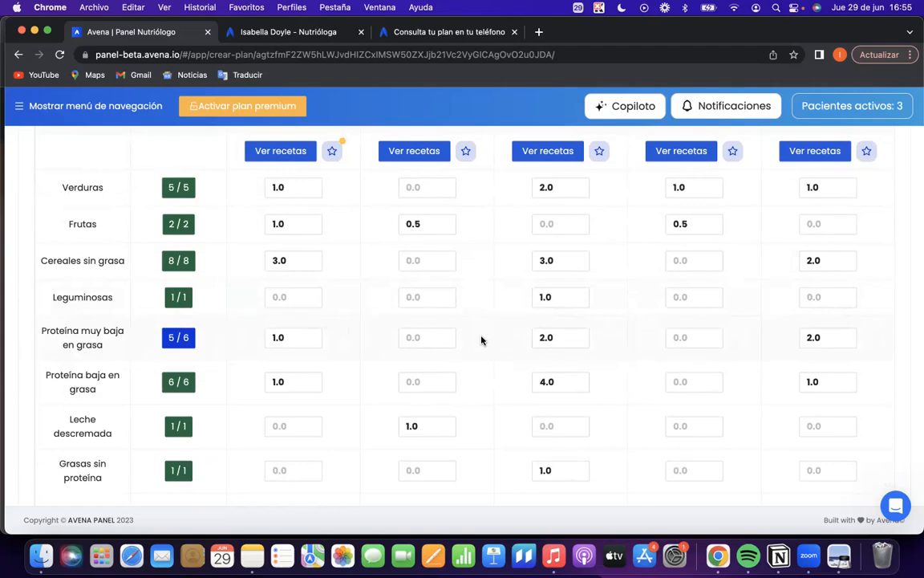
click(582, 335)
click(582, 340)
click(413, 383)
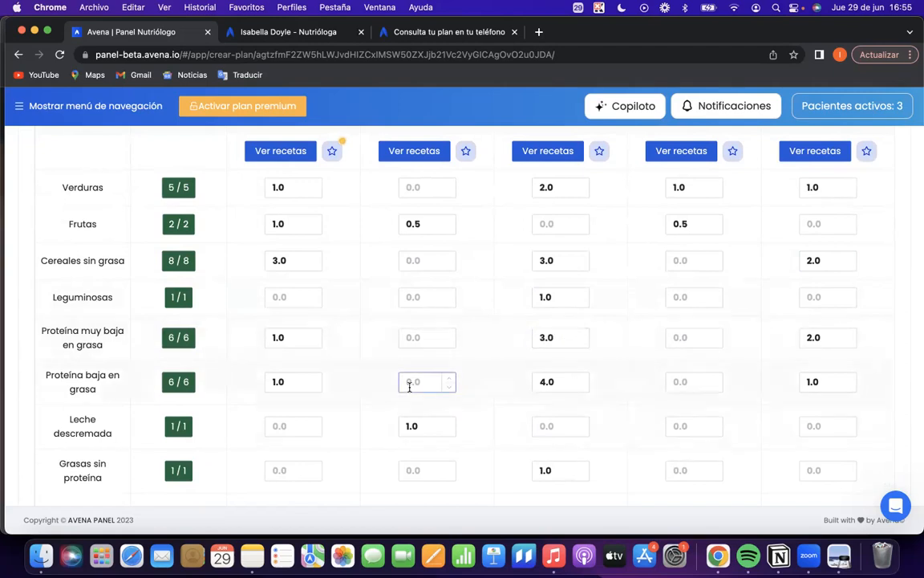
scroll(305, 373, up, 1)
scroll(305, 371, down, 1)
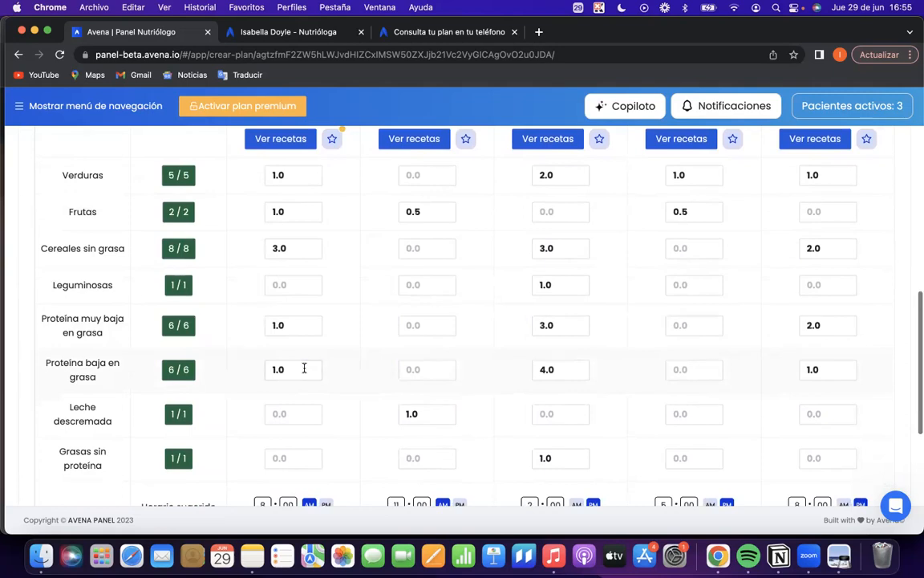
Examine the ingredients of the selected breakfast recipe Pan tostado con claras de huevo, acompañado de fruta con cottage, and close the recipes.
scroll(289, 353, up, 2)
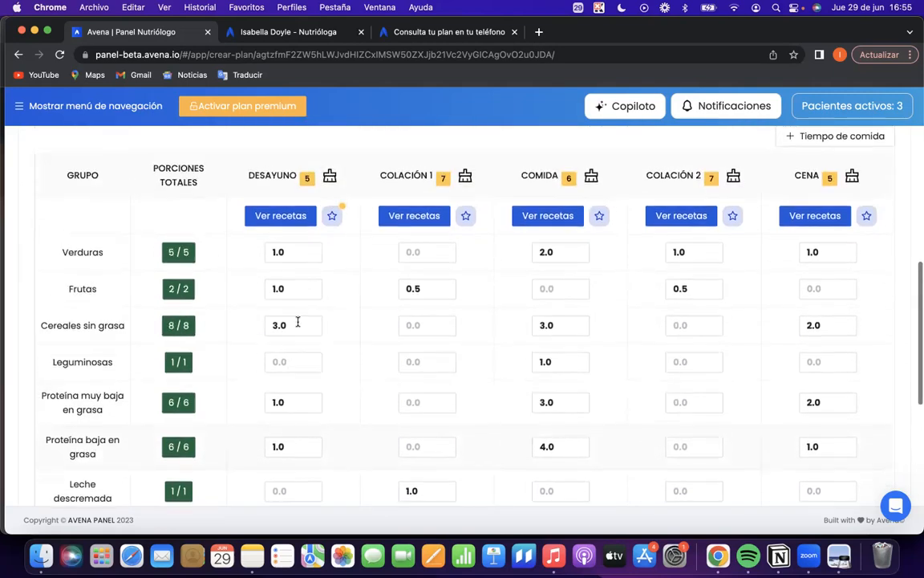
click(289, 216)
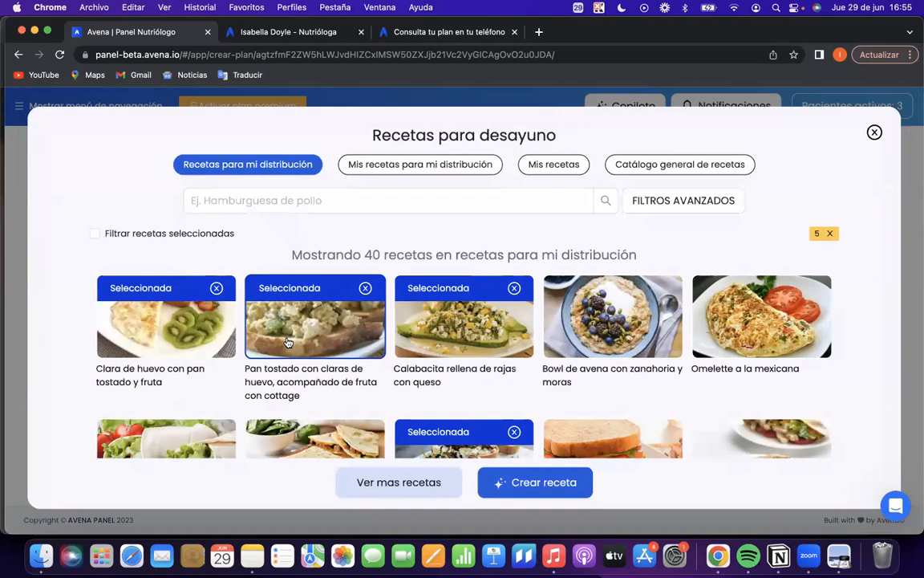
click(272, 321)
scroll(586, 369, down, 1)
drag(615, 375, 747, 377)
drag(634, 442, 720, 455)
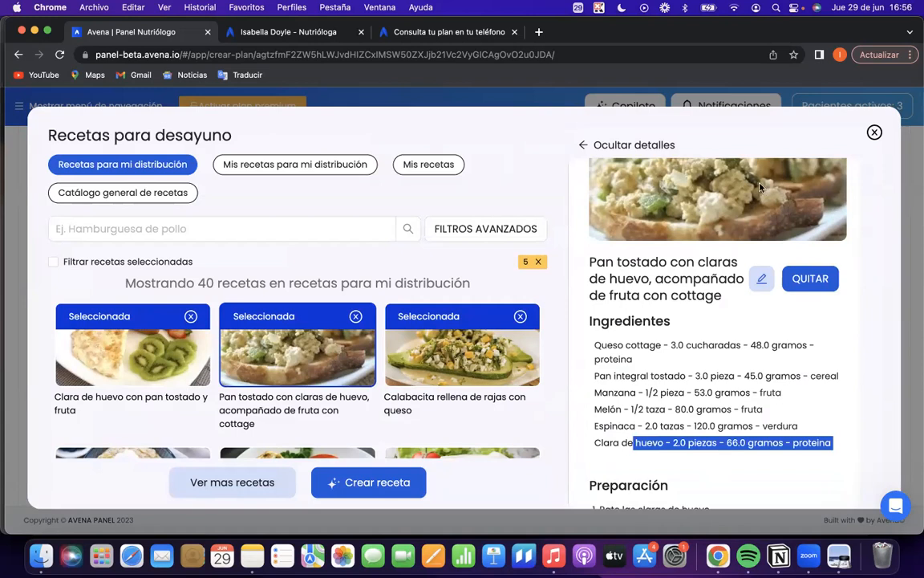
click(874, 132)
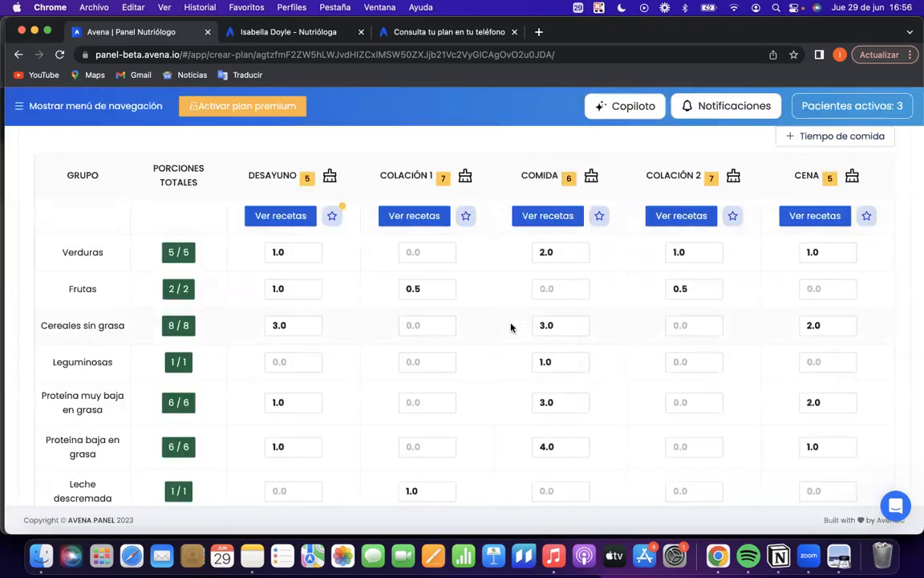
Review the portion distribution and preview the recipes selected for Desayuno.
scroll(511, 327, down, 1)
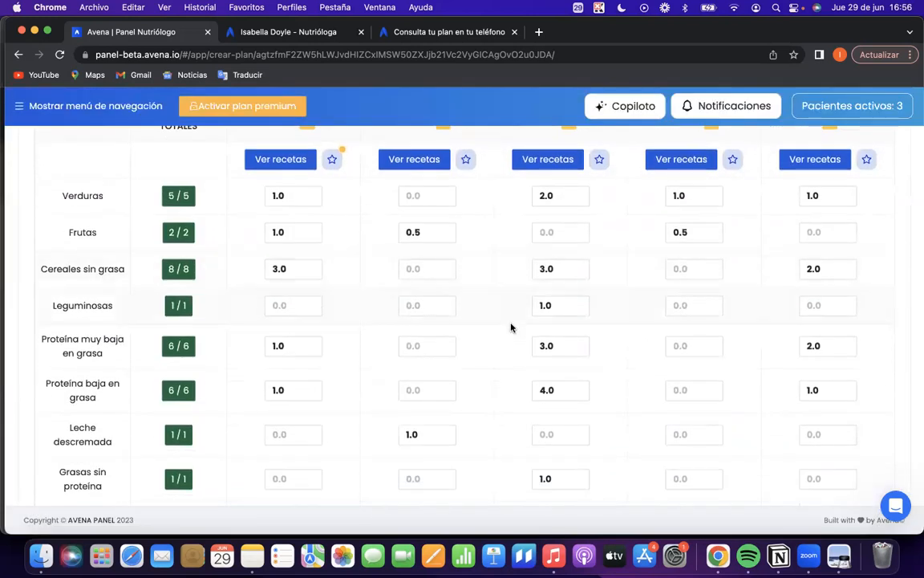
scroll(511, 327, down, 3)
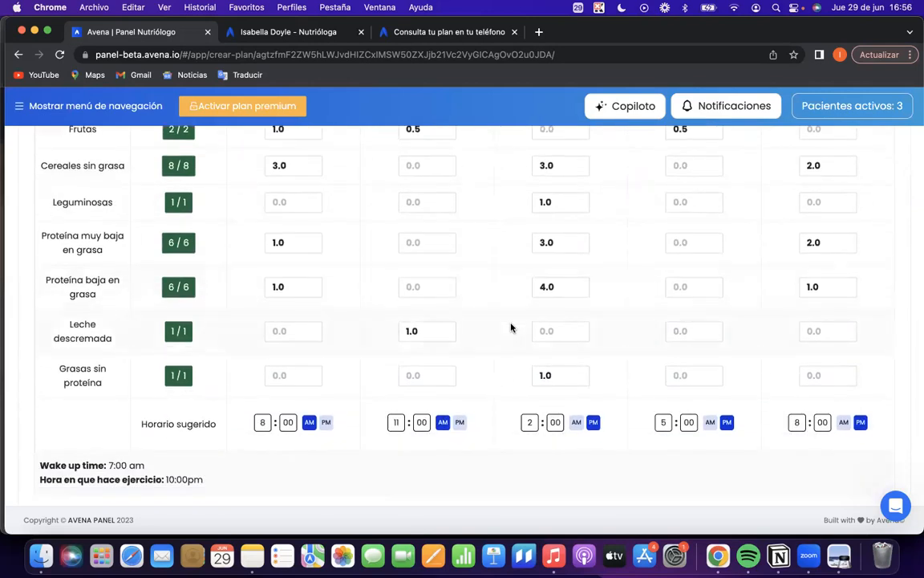
scroll(511, 327, down, 2)
scroll(511, 327, down, 2)
scroll(511, 327, up, 7)
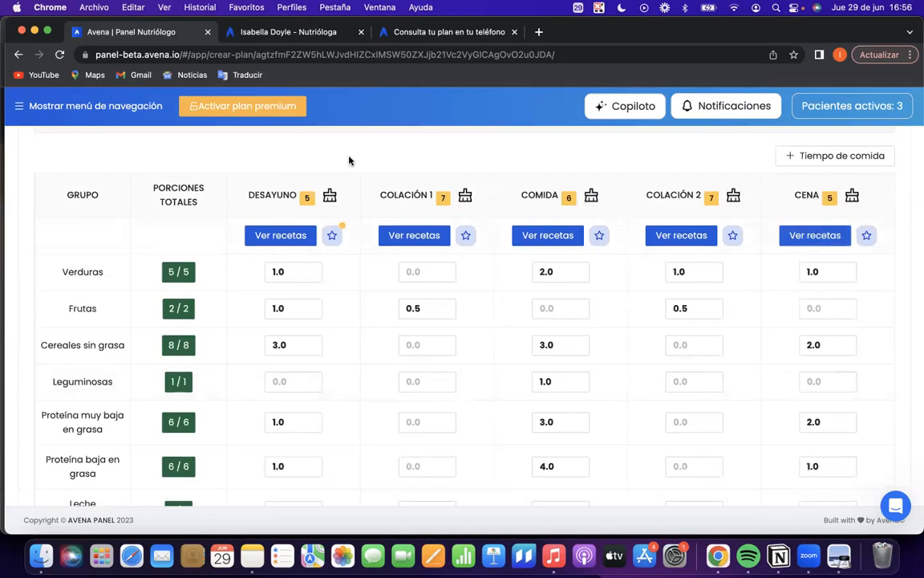
mouse_move(305, 199)
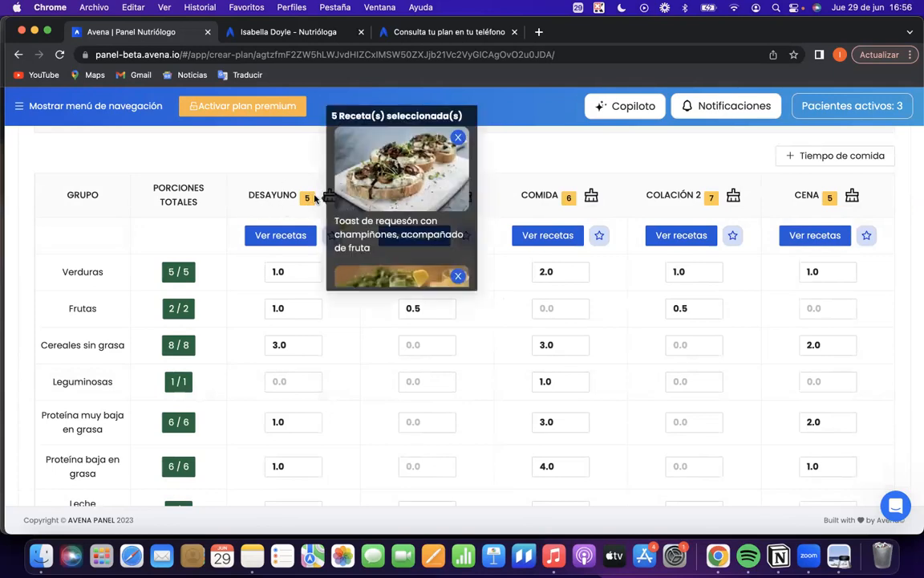
scroll(395, 201, down, 3)
scroll(396, 200, down, 2)
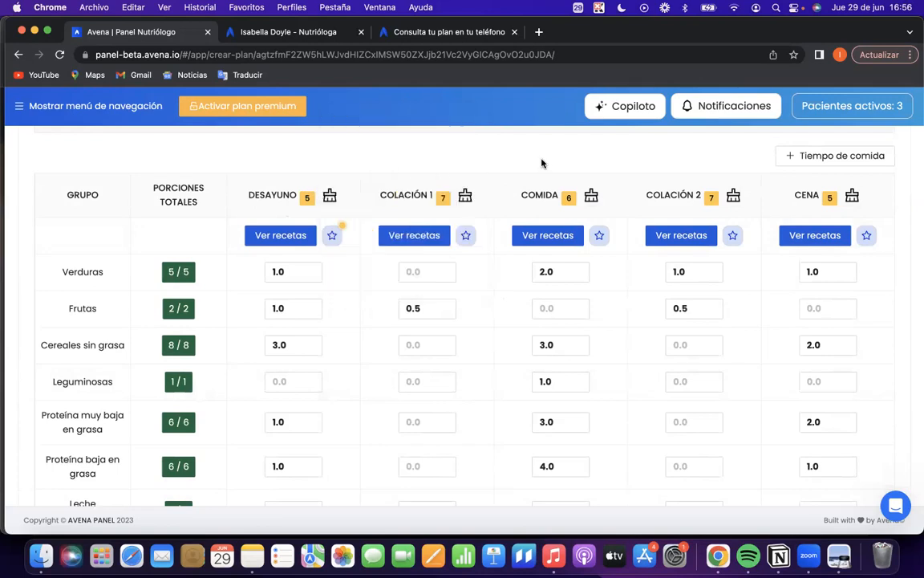
Preview the recipes selected for Colación 1 and check the portion totals of each food group.
mouse_move(440, 200)
scroll(457, 189, down, 3)
scroll(372, 170, down, 3)
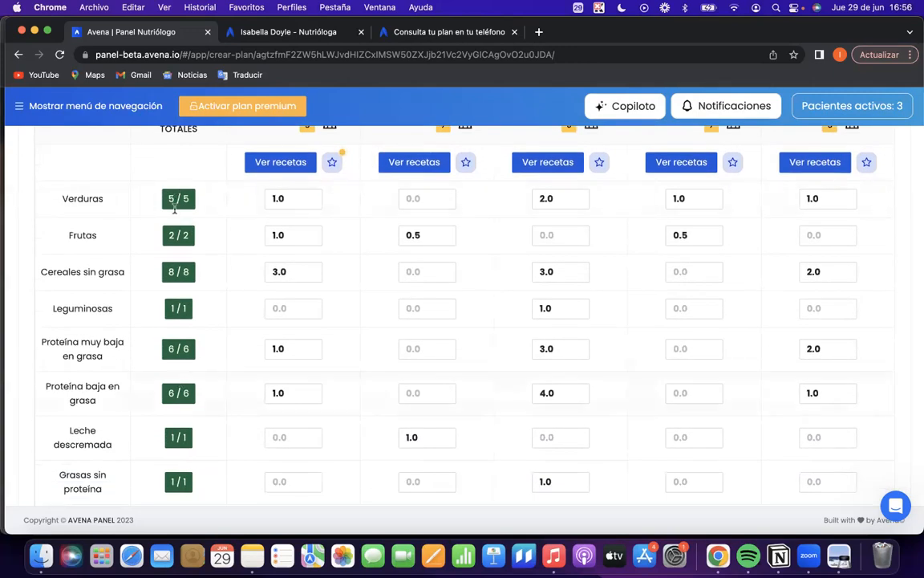
scroll(171, 382, down, 1)
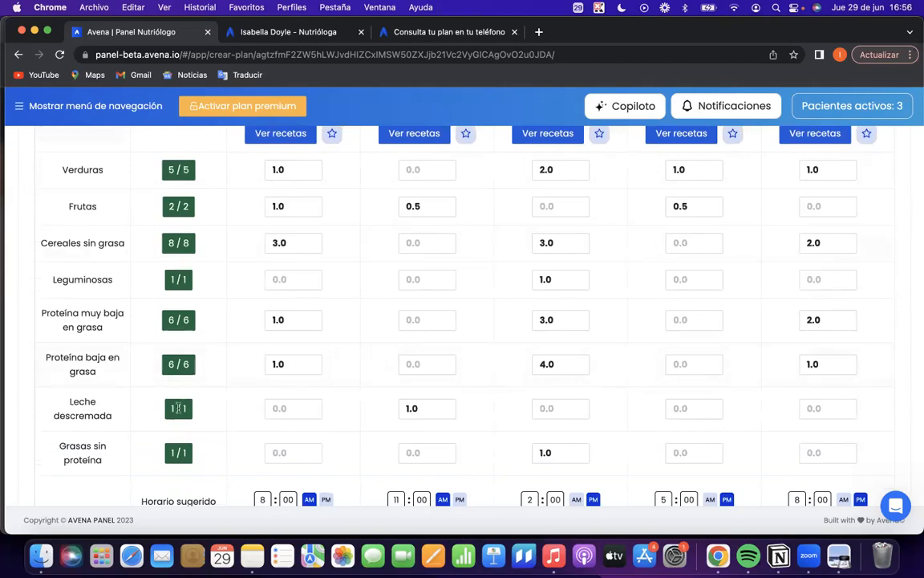
scroll(240, 385, up, 5)
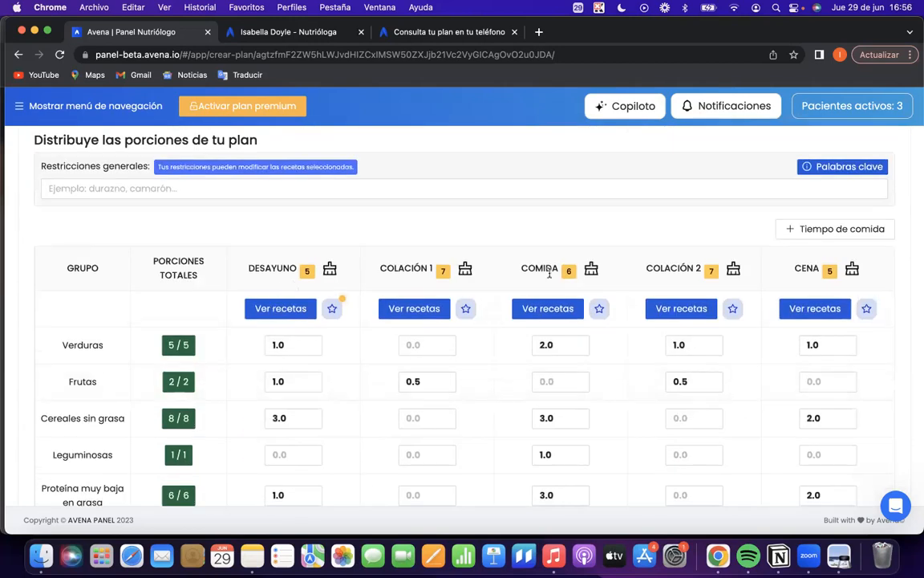
scroll(487, 311, down, 1)
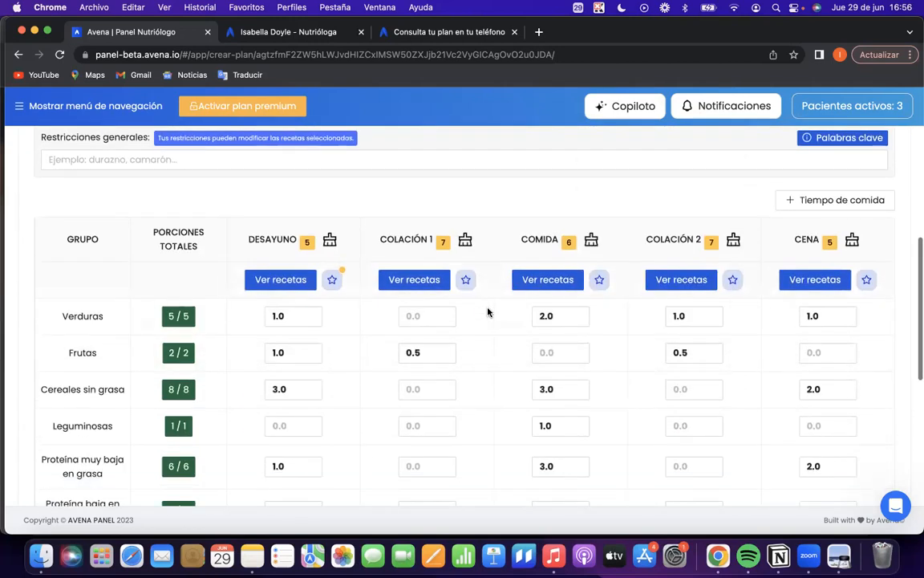
scroll(766, 282, up, 1)
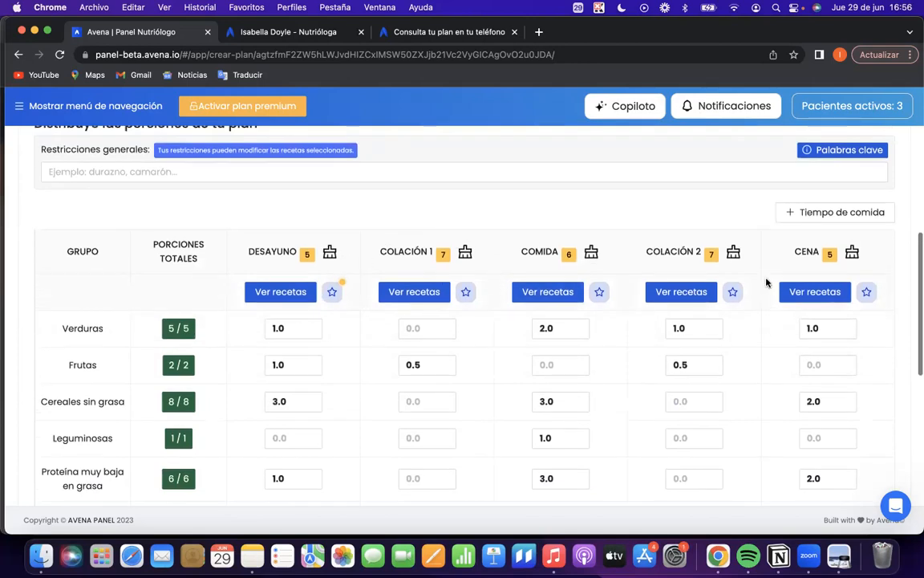
Clear the Frutas and Leche descremada portions of Colación 1.
scroll(767, 283, down, 2)
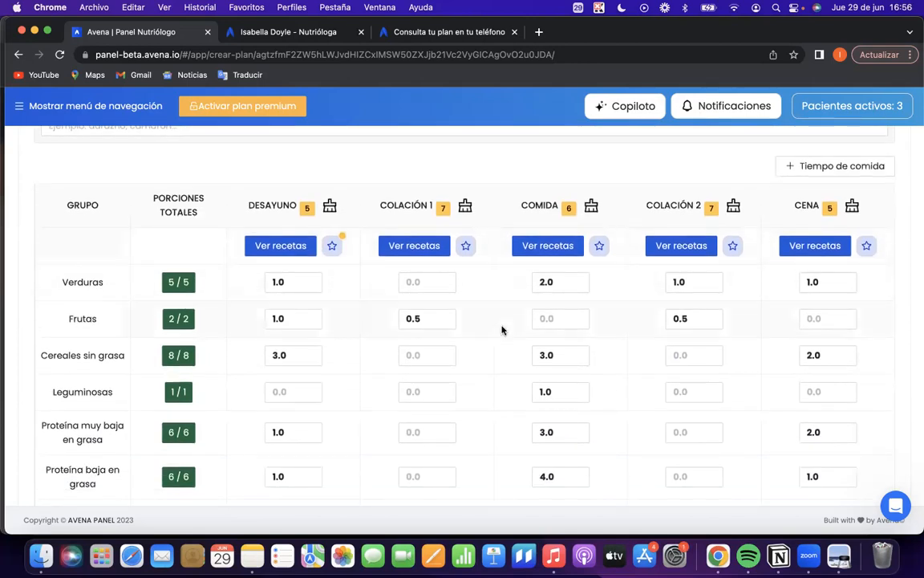
scroll(501, 326, down, 2)
key(BackSpace)
click(545, 314)
scroll(513, 353, down, 2)
click(448, 365)
key(BackSpace)
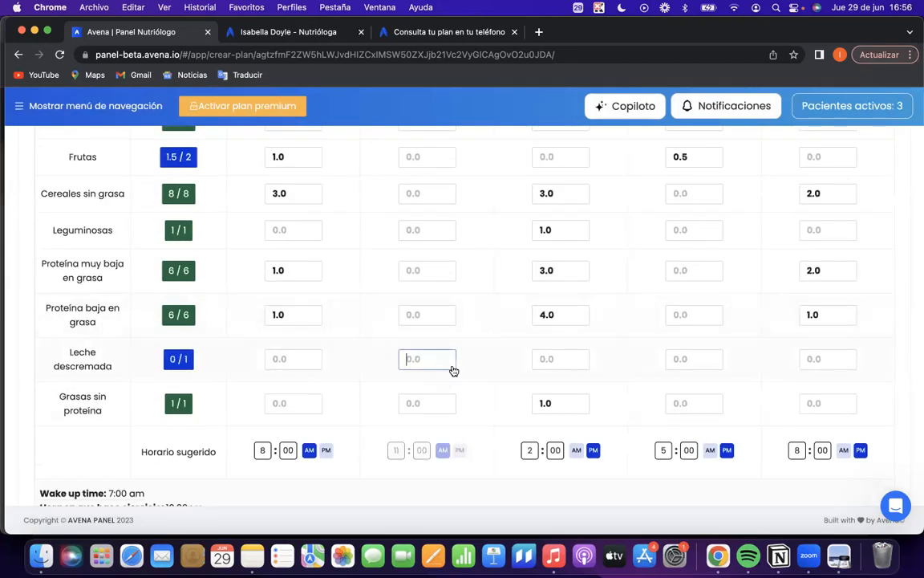
scroll(432, 321, up, 3)
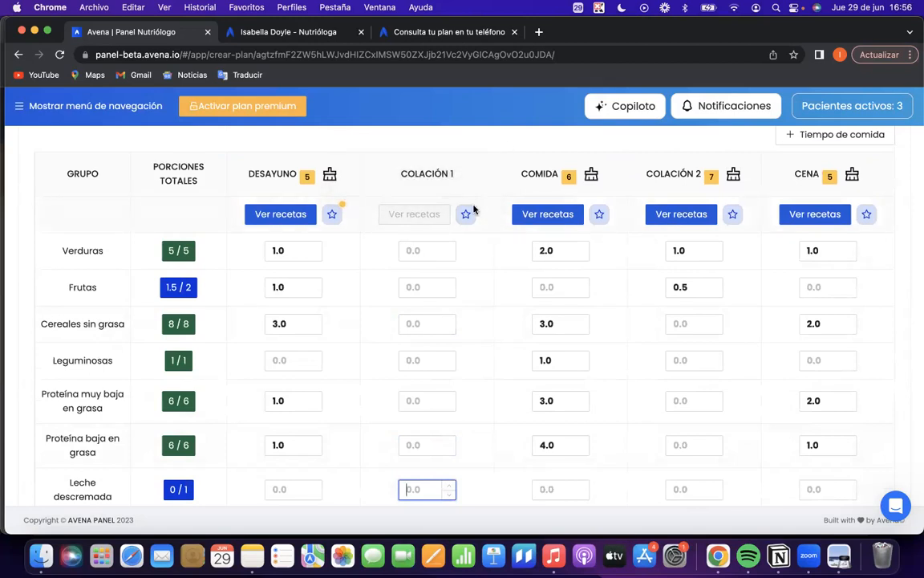
Examine the form for adding a meal time and close it without adding one.
scroll(681, 275, up, 2)
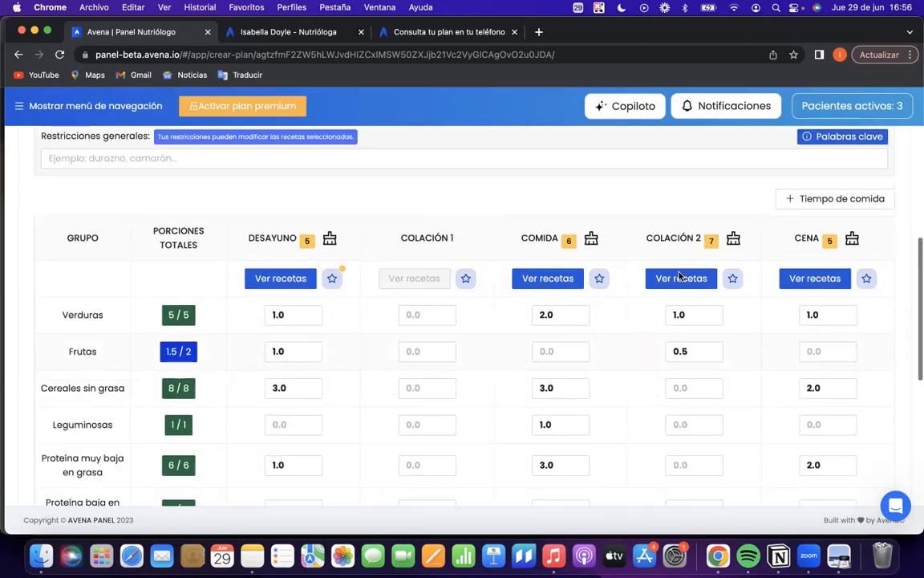
click(842, 201)
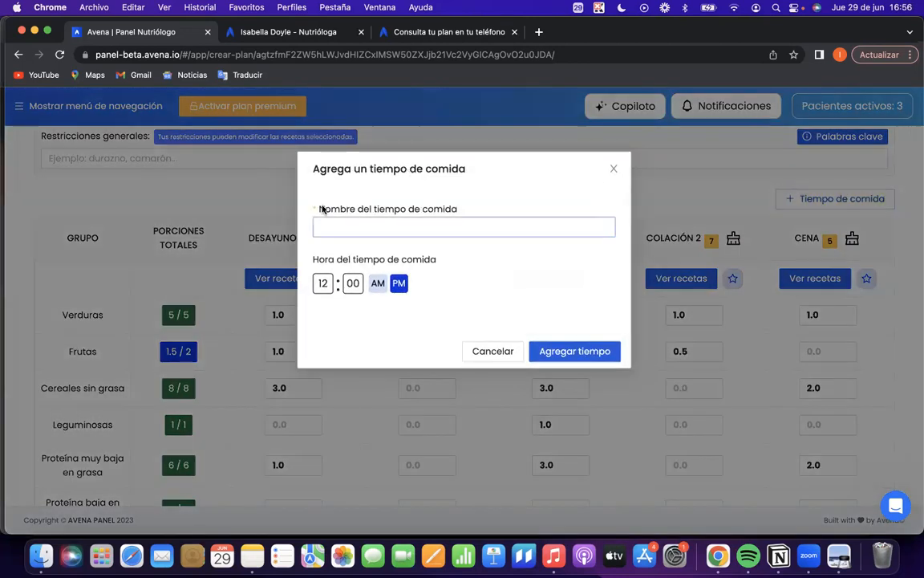
click(611, 170)
Expand the optional Recomendaciones section and look over its general and per-meal fields.
scroll(604, 344, down, 8)
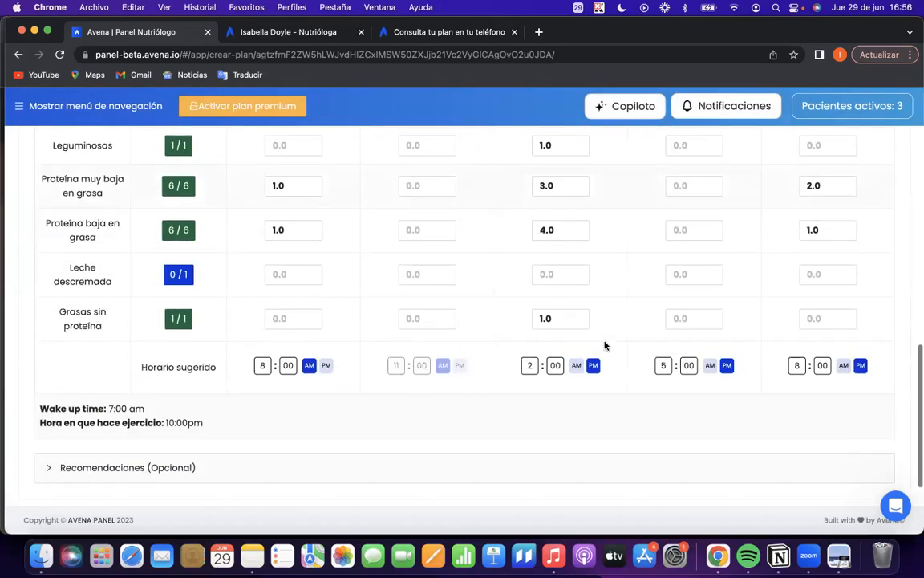
scroll(520, 235, up, 2)
scroll(520, 235, down, 3)
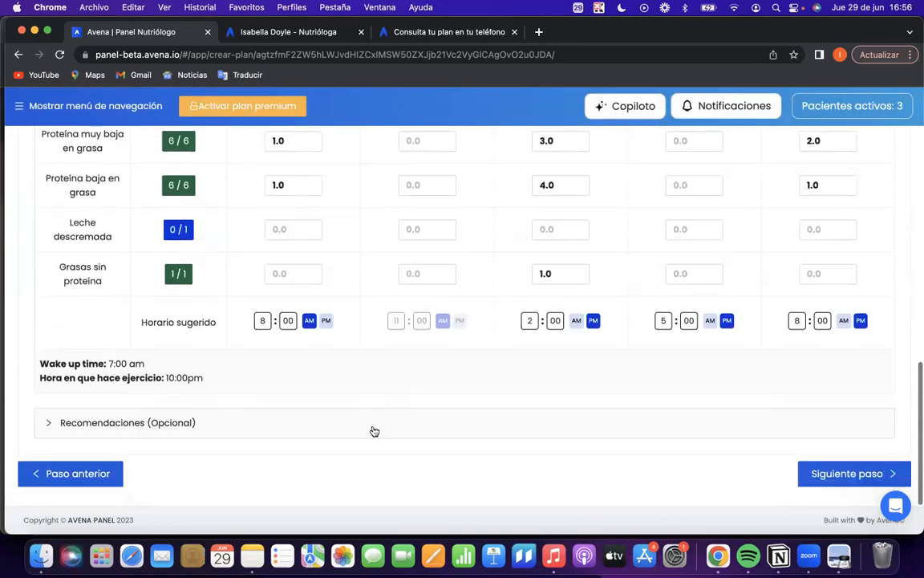
click(367, 431)
scroll(368, 431, down, 3)
click(181, 244)
scroll(181, 244, up, 1)
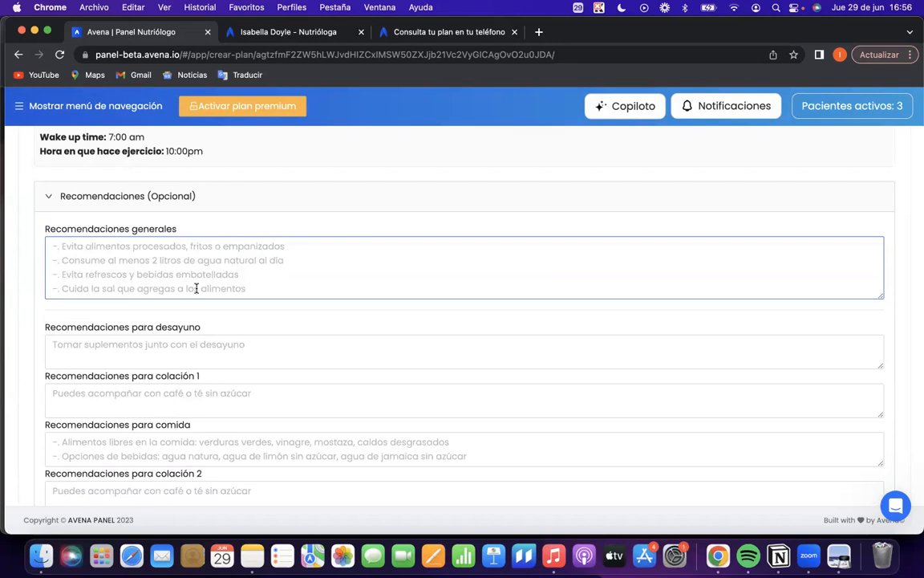
scroll(169, 257, down, 3)
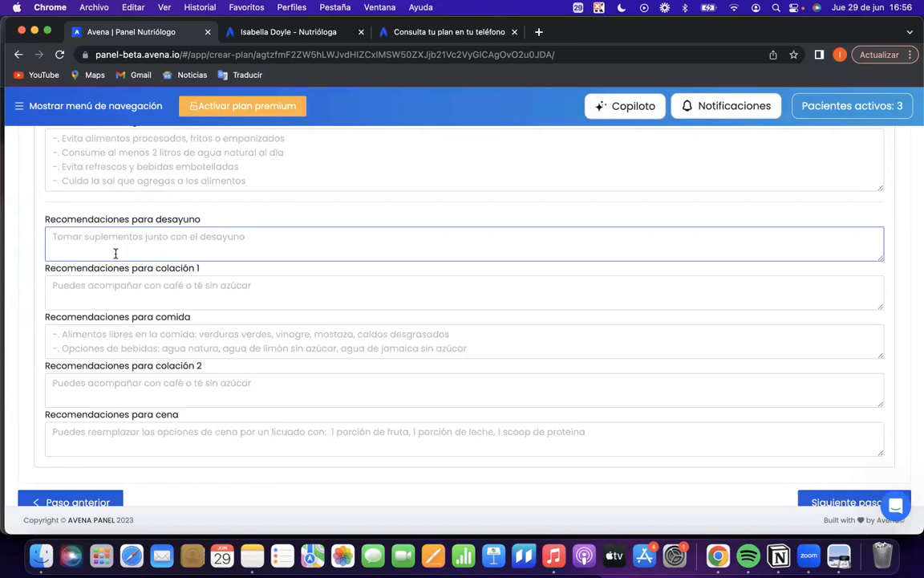
Enter "Tomar probioticos antes del desayuno" as the recommendation for Desayuno.
click(209, 232)
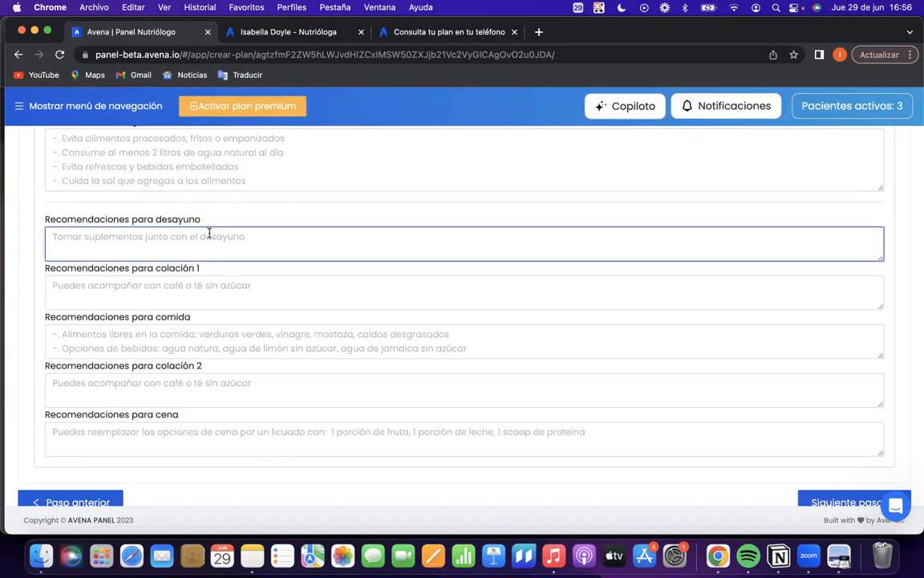
text(Tomar prob)
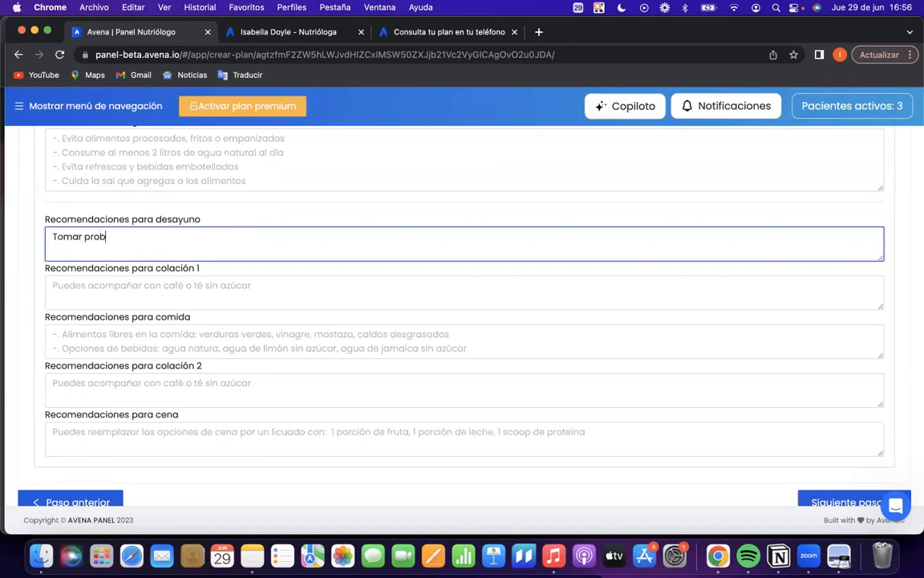
text(ioticos antes del desayuno)
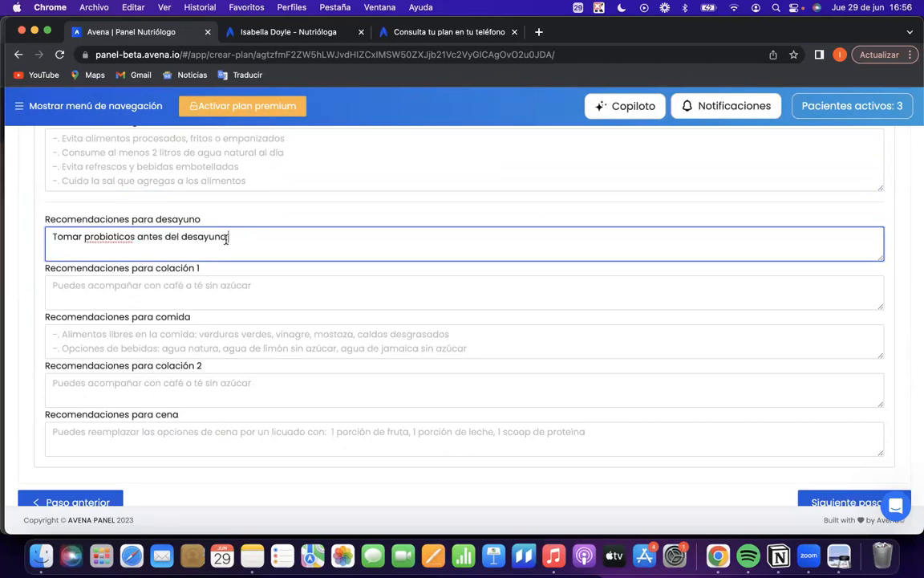
click(122, 227)
Read the details of the breakfast recipe Calabacita rellena de rajas con queso, from its ingredients to the recommendation and nutrients.
scroll(193, 221, up, 10)
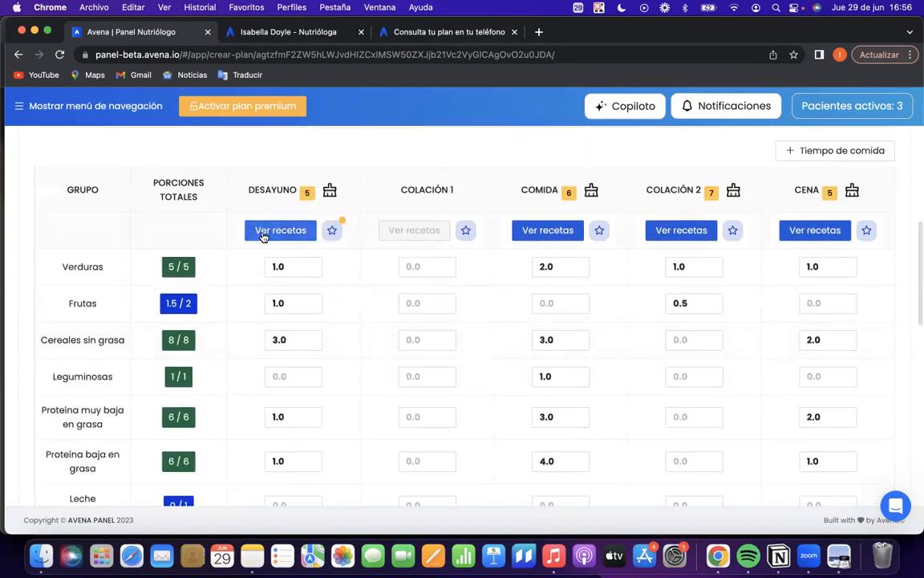
click(264, 234)
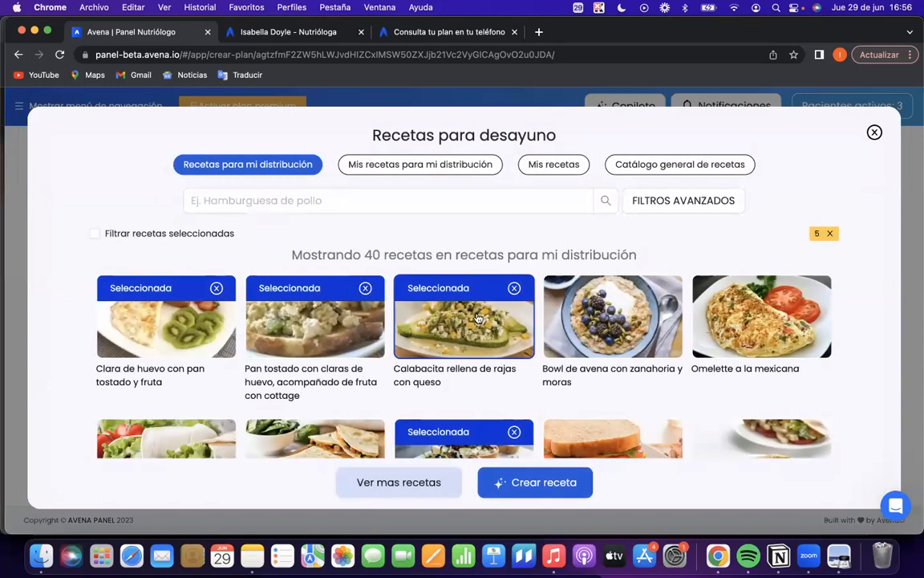
click(427, 288)
scroll(725, 335, down, 2)
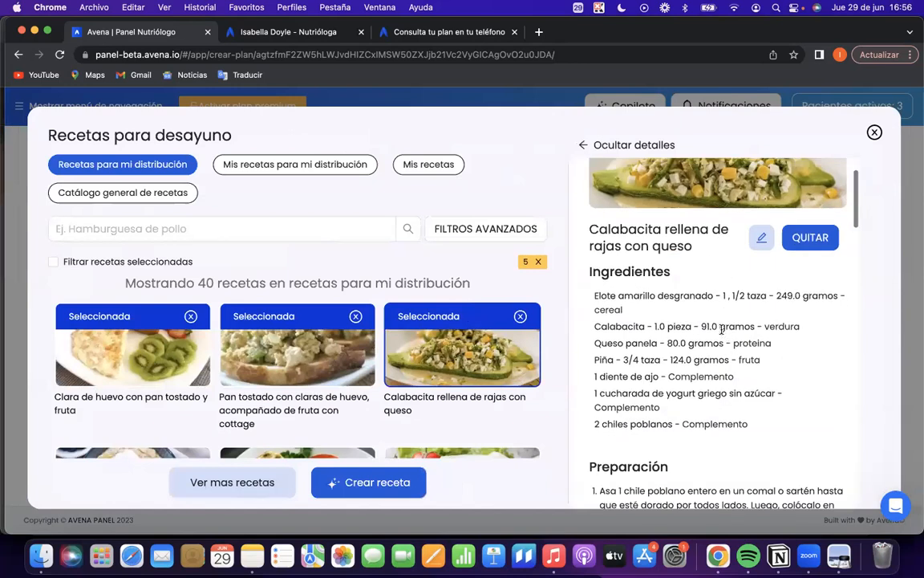
scroll(682, 321, down, 1)
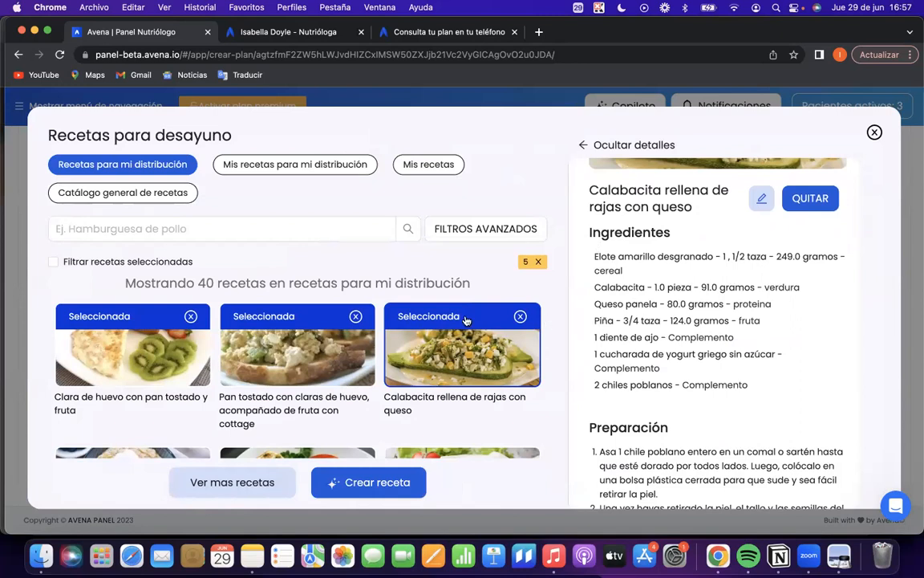
scroll(627, 414, down, 1)
scroll(628, 413, down, 12)
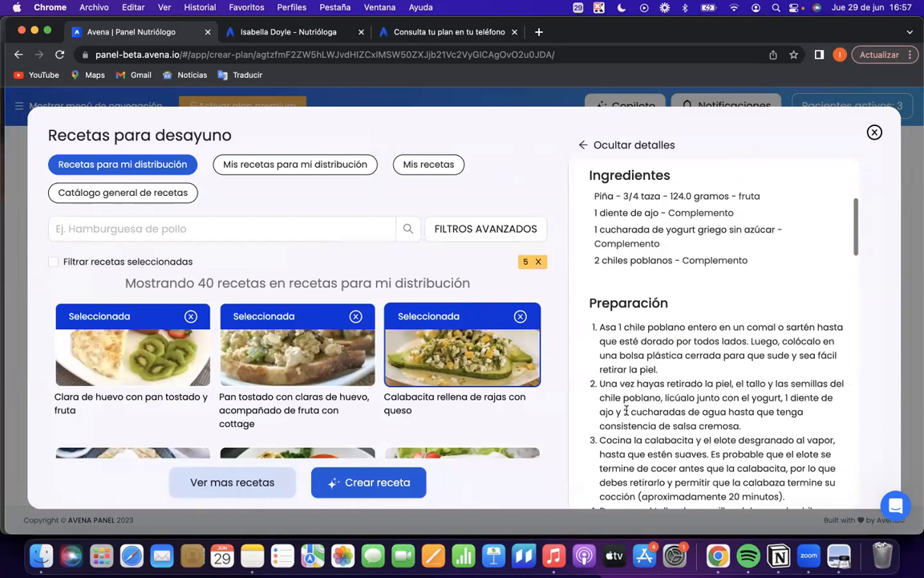
scroll(644, 334, down, 3)
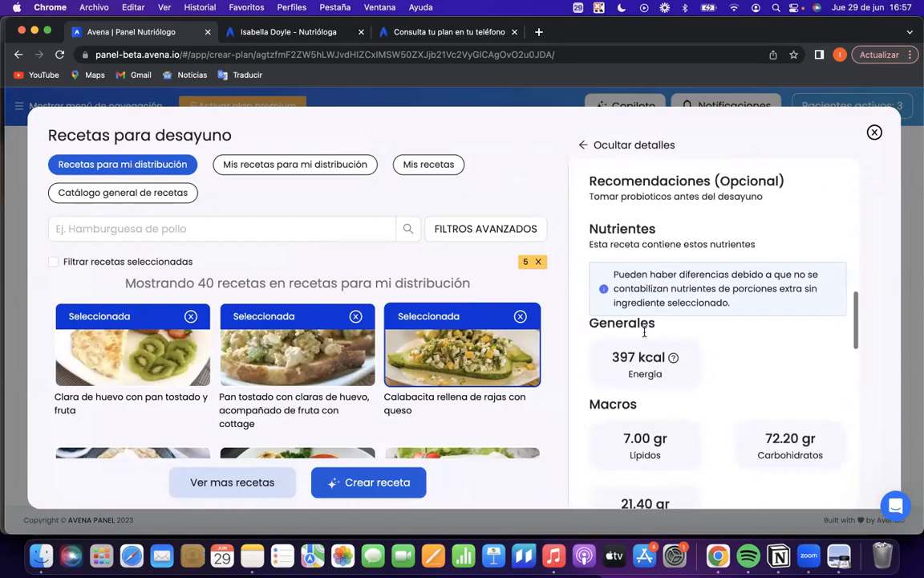
Review the recommendation text and the macro and micronutrients of Calabacita rellena de rajas con queso, and close the breakfast recipes.
drag(589, 197, 782, 198)
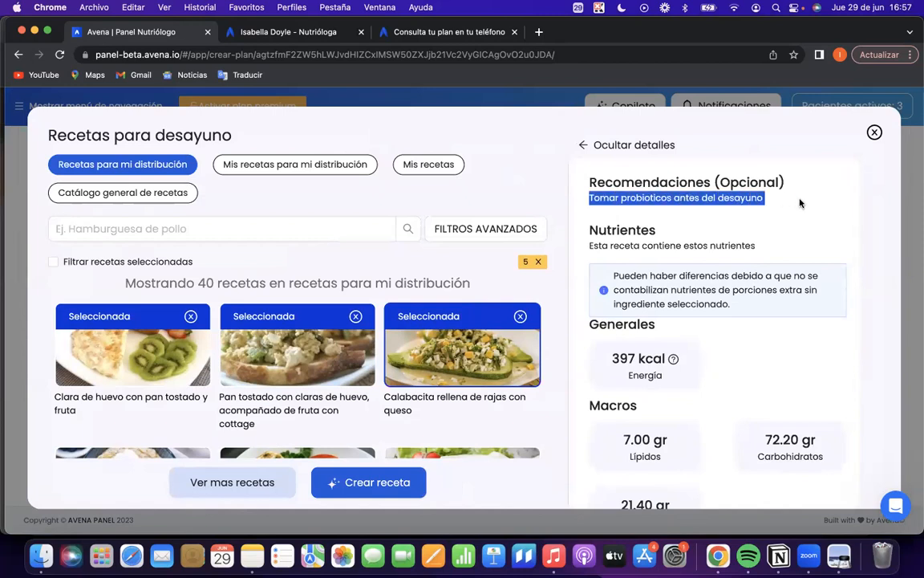
scroll(722, 371, down, 1)
scroll(732, 374, down, 8)
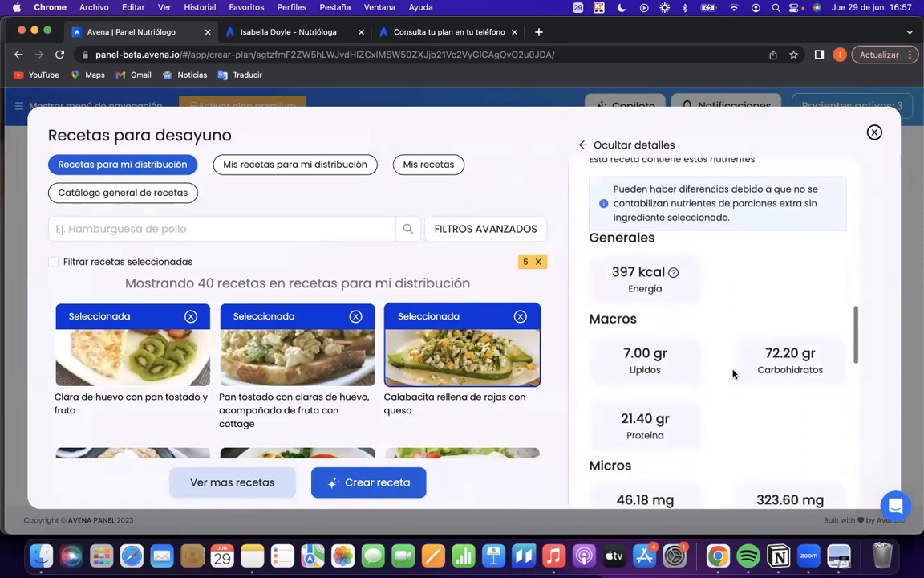
scroll(732, 374, down, 10)
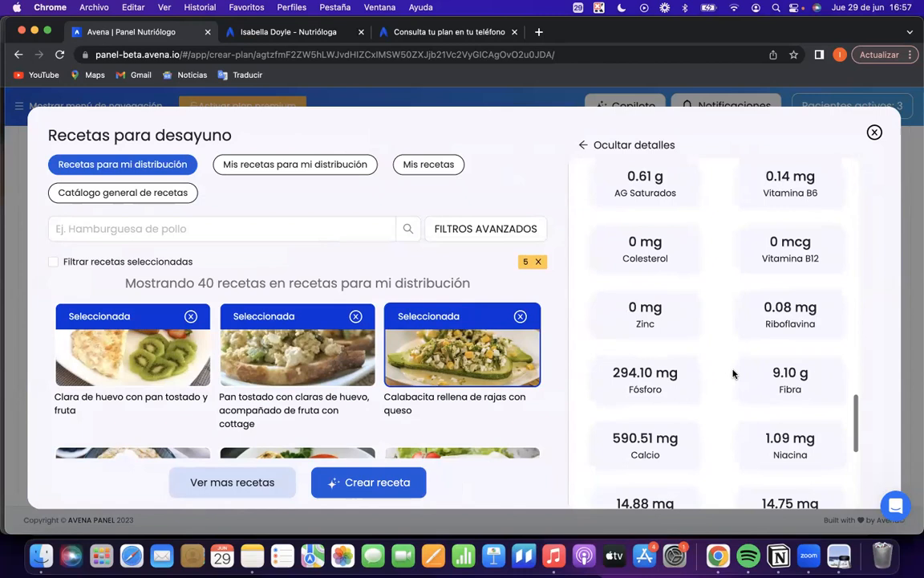
click(875, 132)
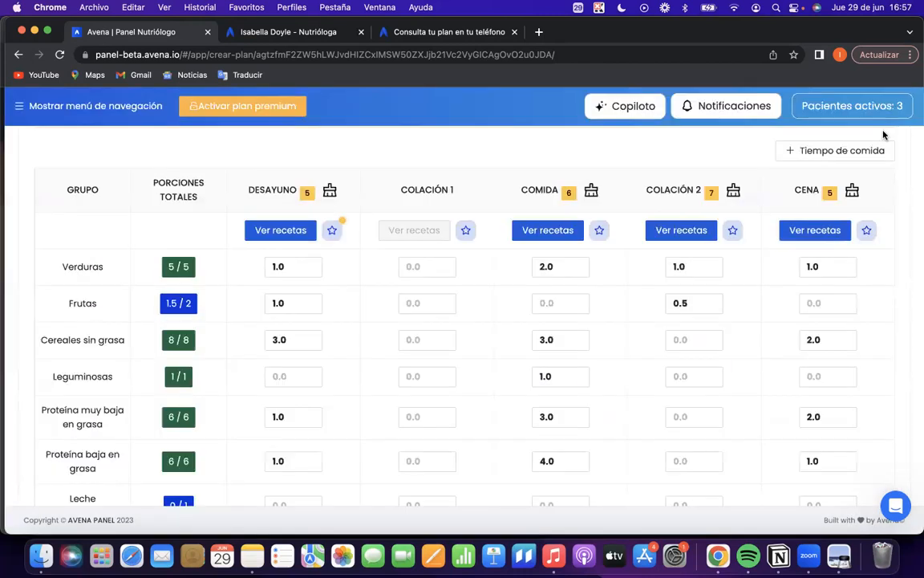
Move the plan on from distributing portions to Paso 4, Finaliza tu plan.
scroll(449, 349, down, 5)
scroll(449, 349, up, 15)
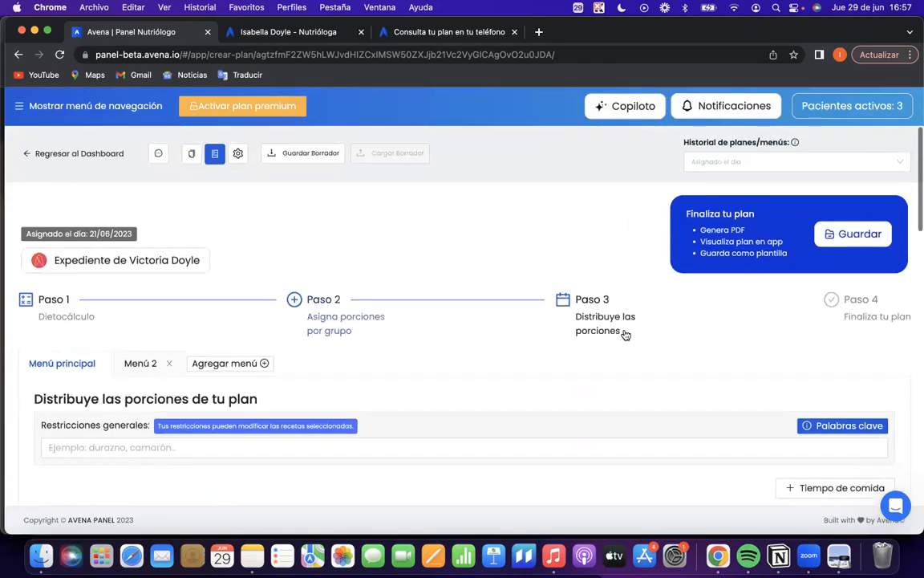
click(869, 316)
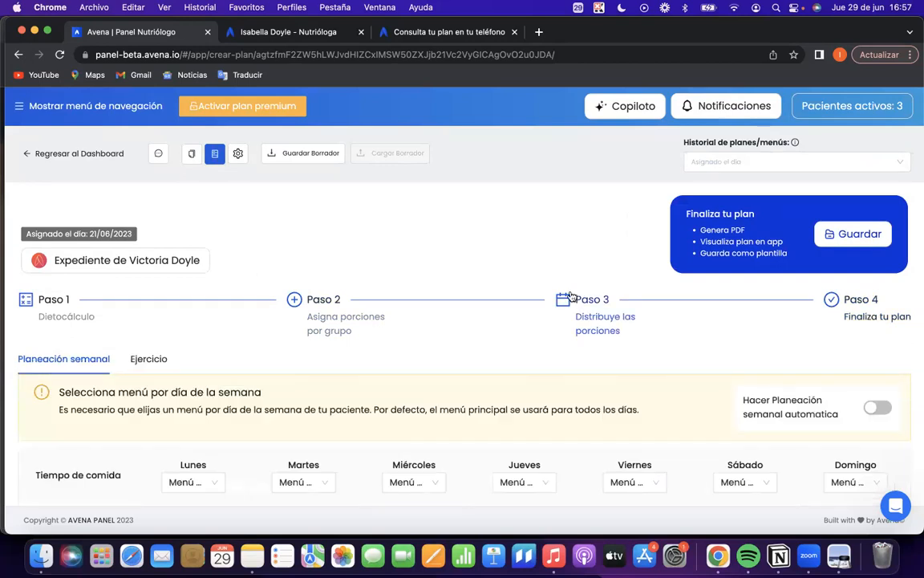
Try to save the plan with the Guardar y generar PDF option.
click(855, 239)
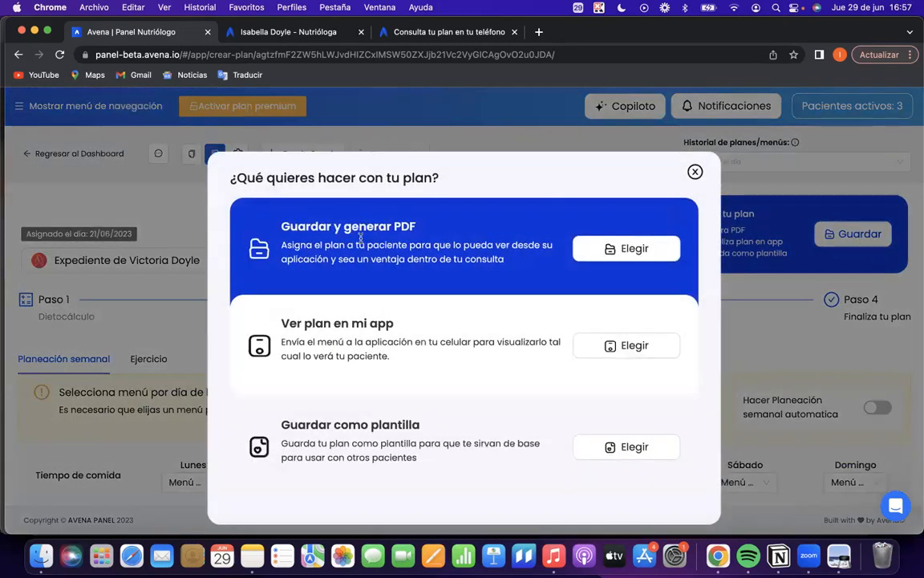
click(609, 249)
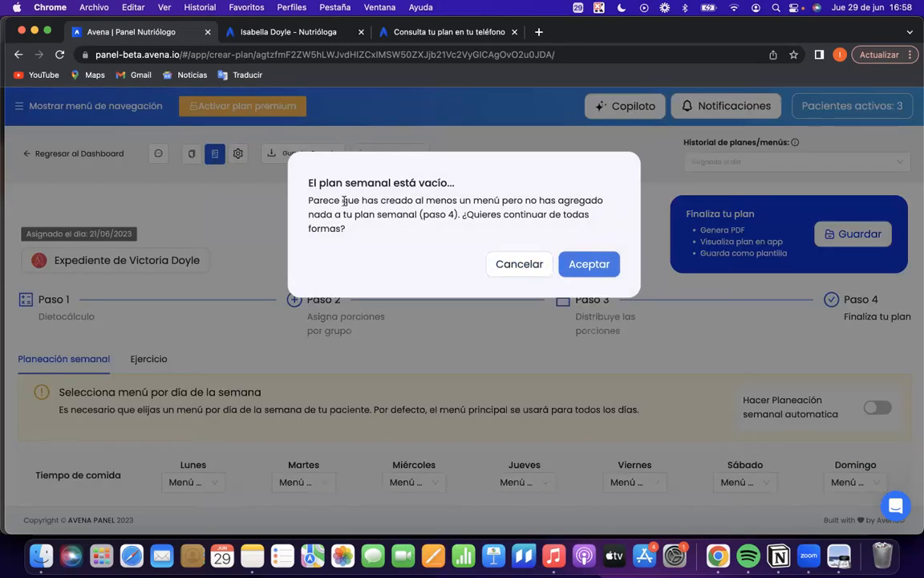
click(514, 264)
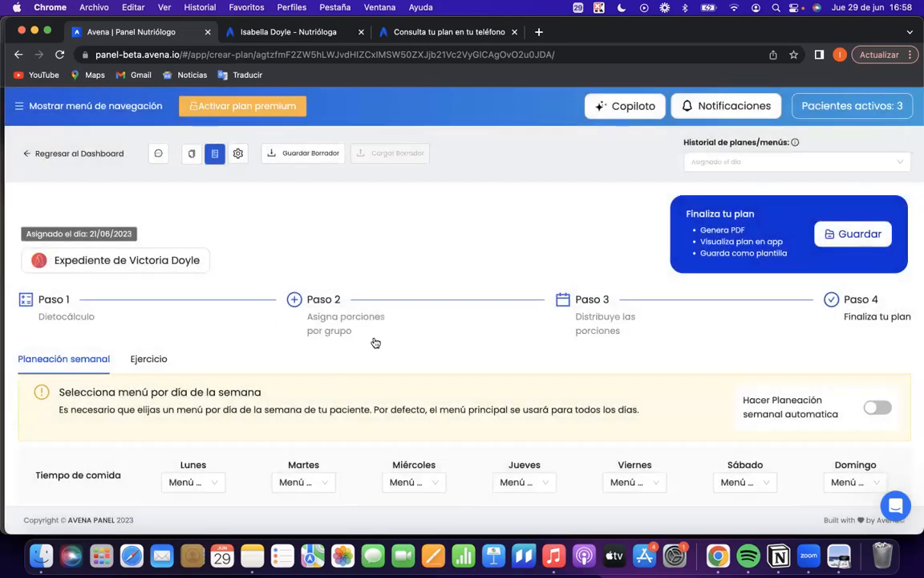
Look over the weekly planning table, check the available menus in Paso 3, and return to Paso 4.
scroll(325, 375, down, 2)
scroll(326, 375, down, 2)
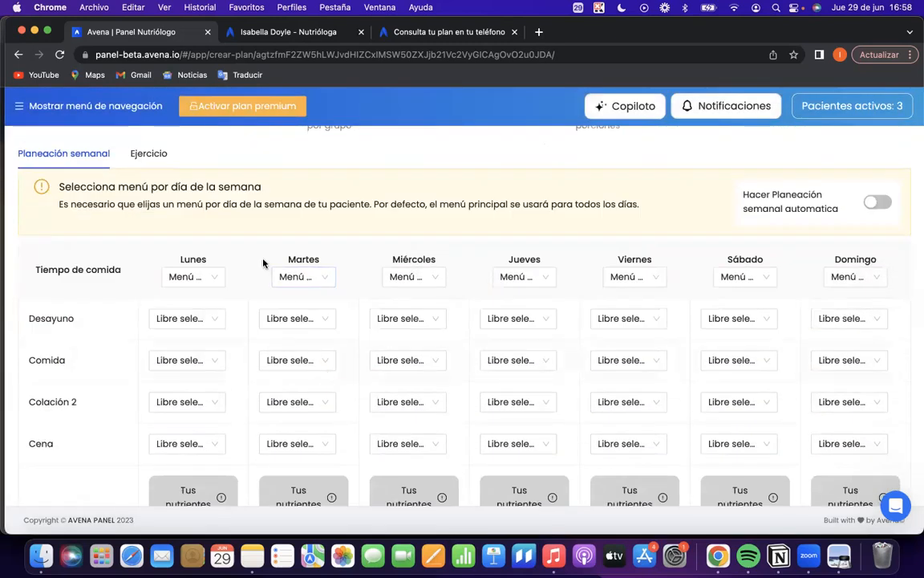
scroll(238, 254, down, 1)
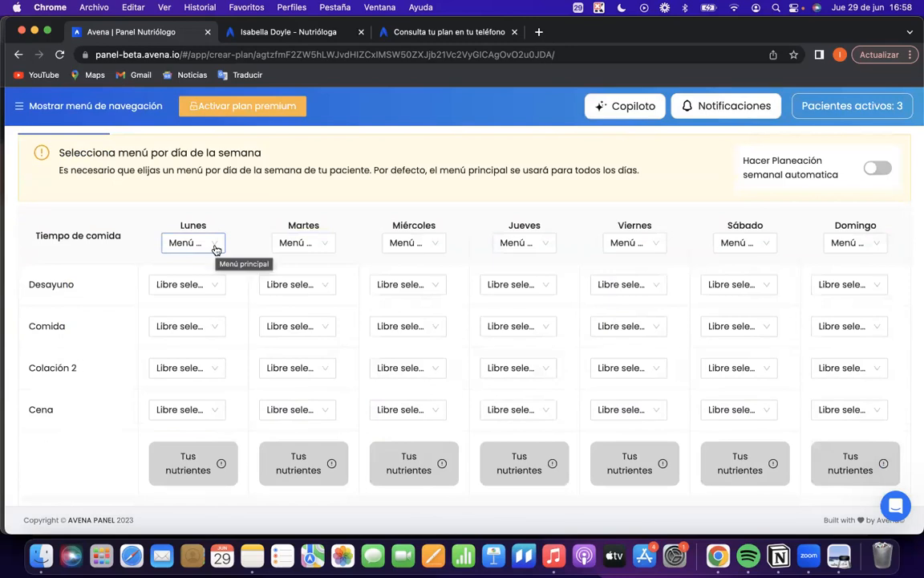
scroll(216, 249, up, 5)
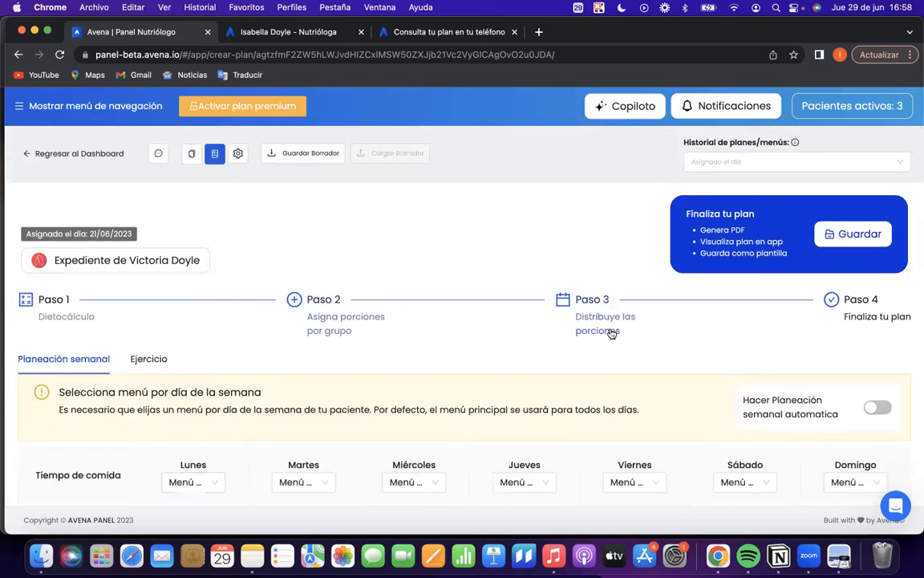
click(611, 333)
scroll(219, 309, down, 3)
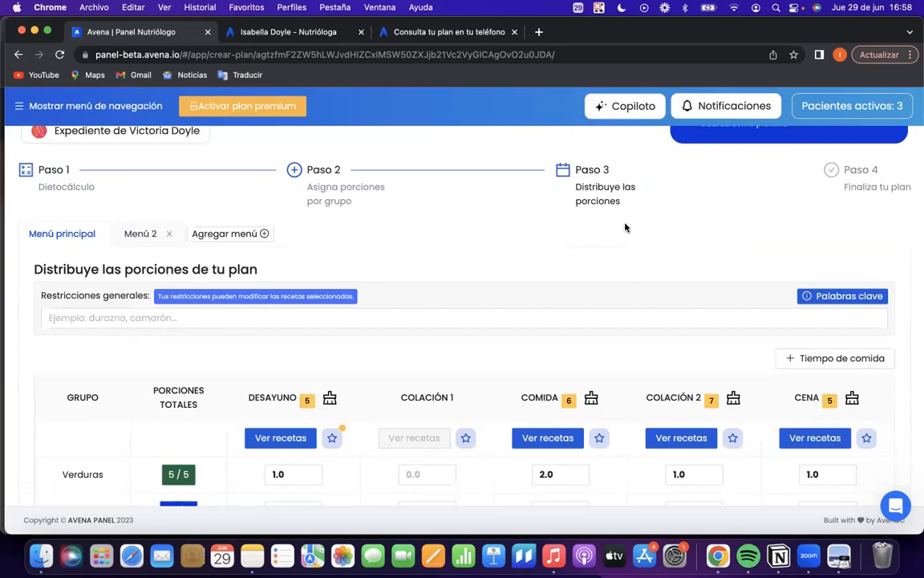
click(857, 180)
scroll(557, 350, down, 5)
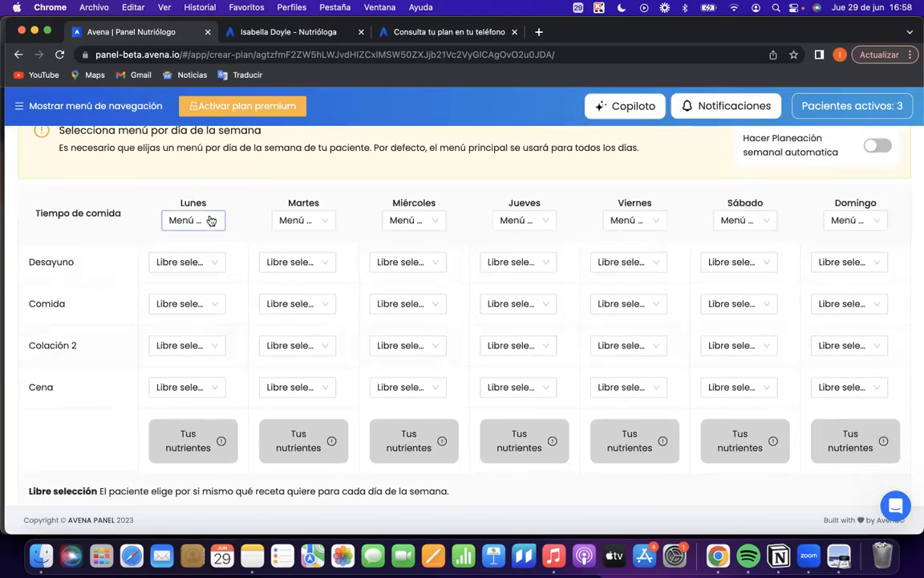
Assign Menú 2 to Sábado and Domingo in the weekly planning.
click(637, 222)
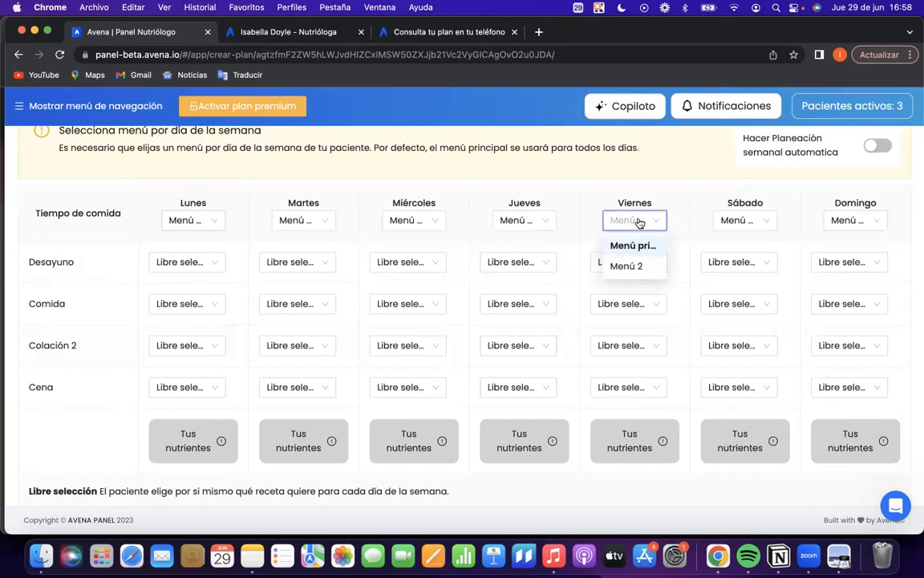
click(680, 221)
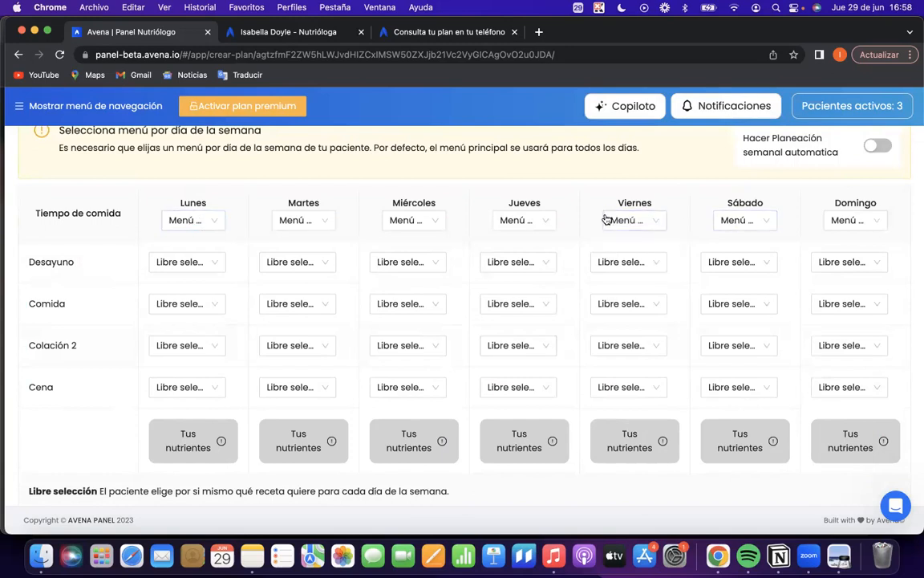
click(754, 220)
click(749, 267)
click(855, 219)
click(846, 266)
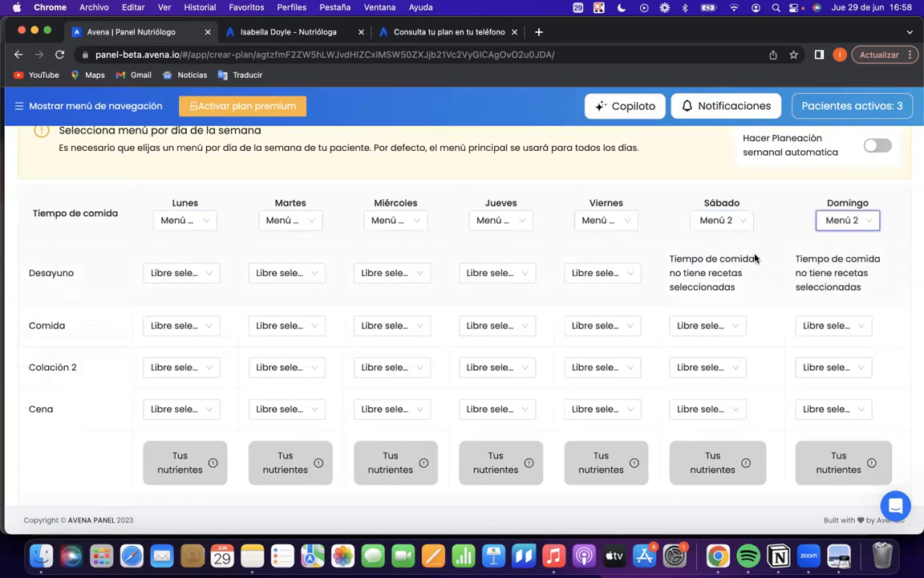
Choose Lunes recipes manually: a Toast for Desayuno, Pescado for Comida, Ensalada for Colación 2 and Tacos for Cena.
scroll(753, 253, down, 3)
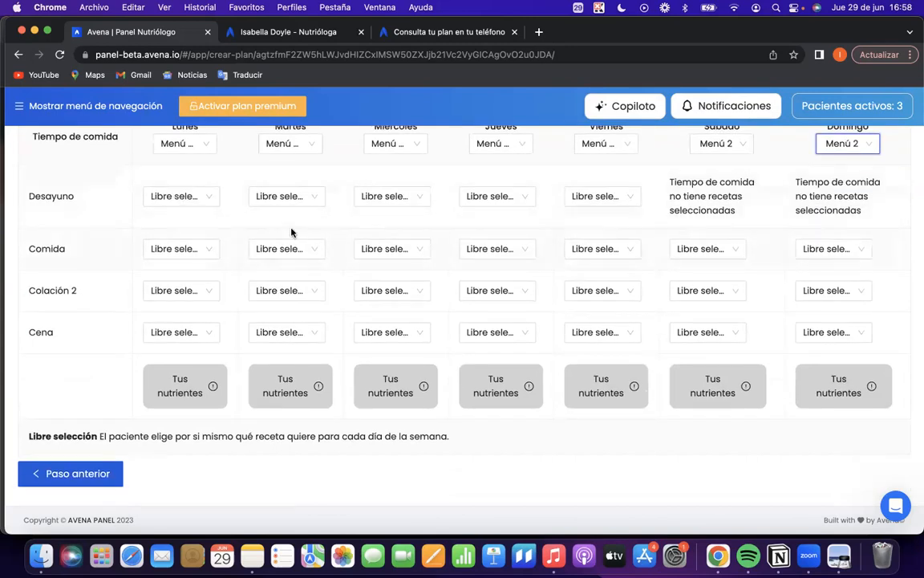
scroll(249, 255, up, 3)
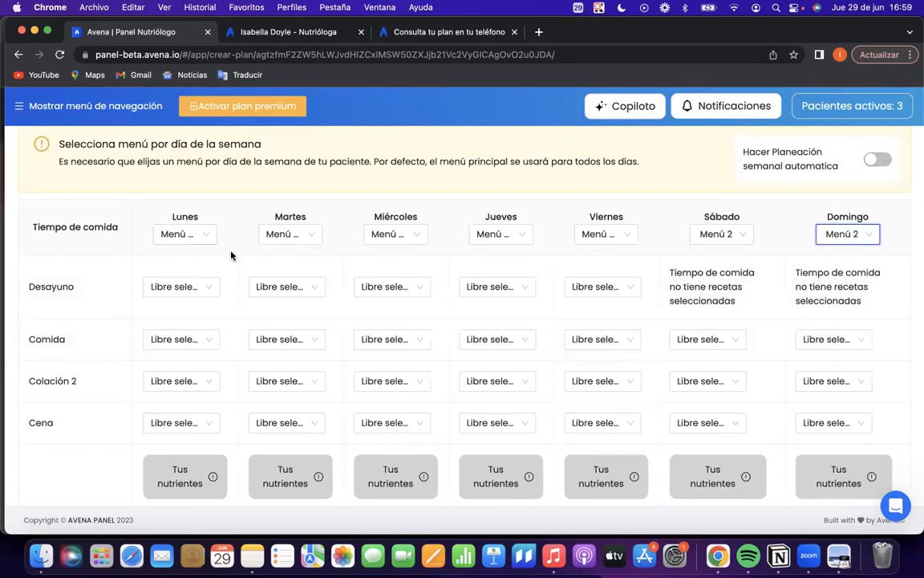
click(196, 294)
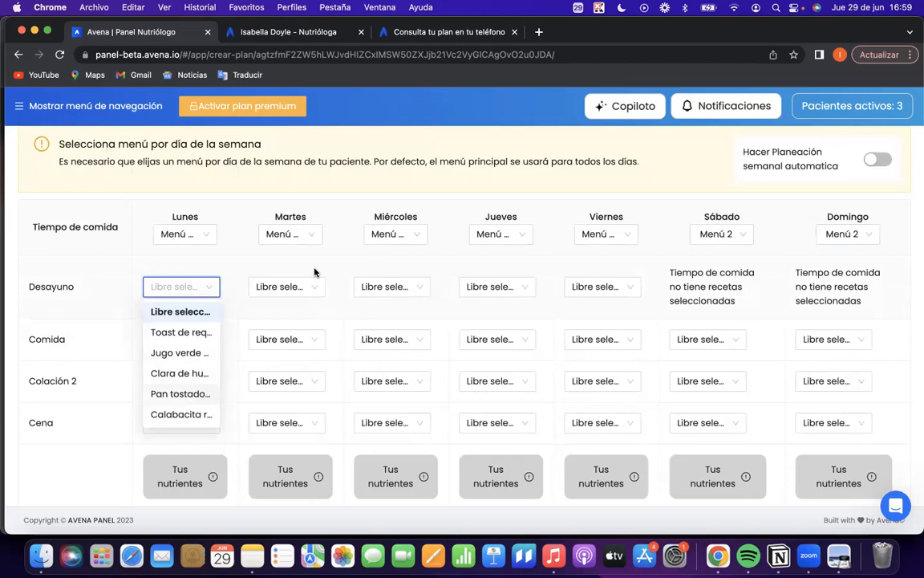
click(181, 332)
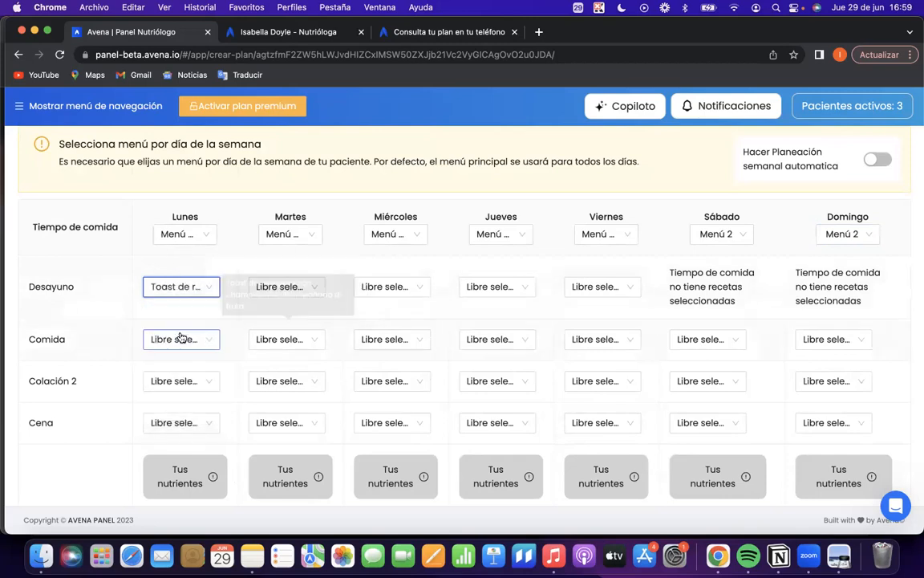
click(198, 345)
click(181, 384)
click(177, 390)
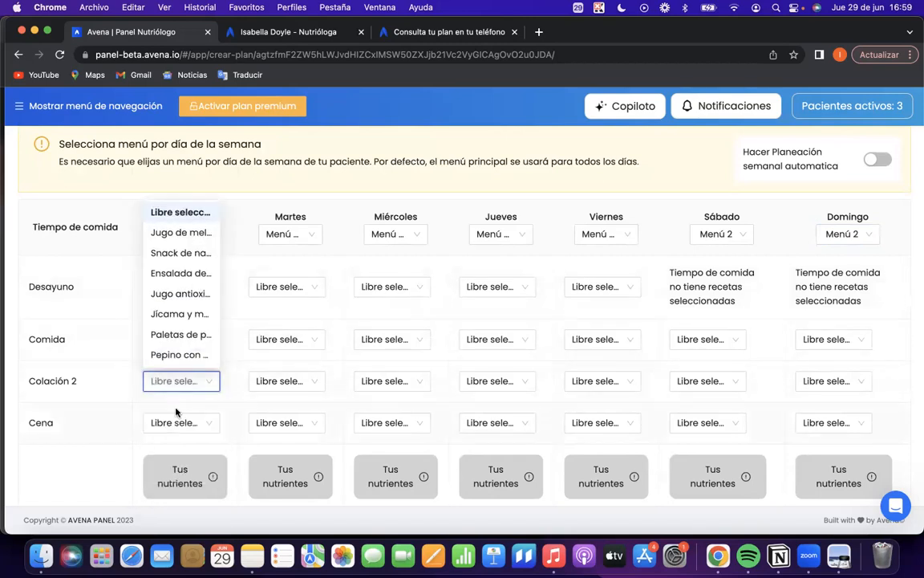
click(180, 382)
click(183, 385)
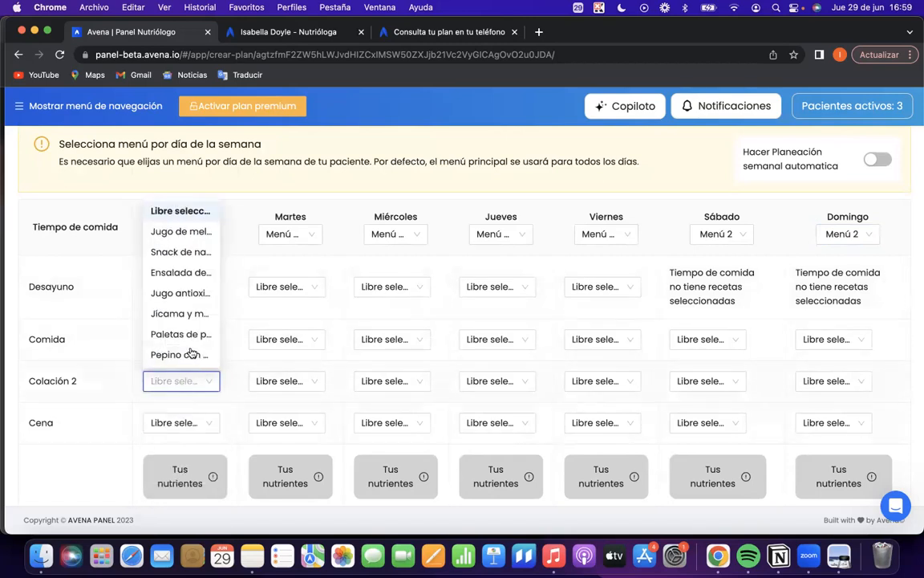
click(186, 263)
click(181, 422)
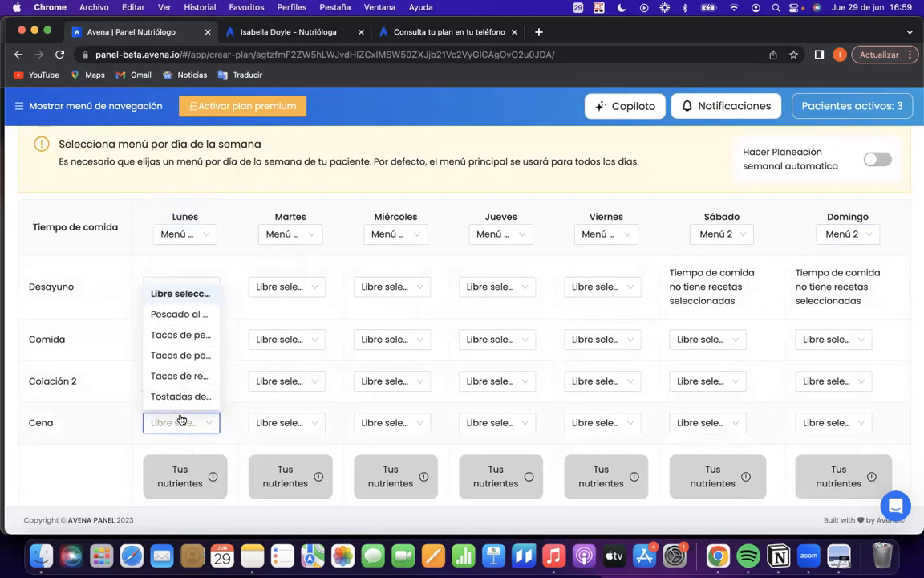
click(181, 351)
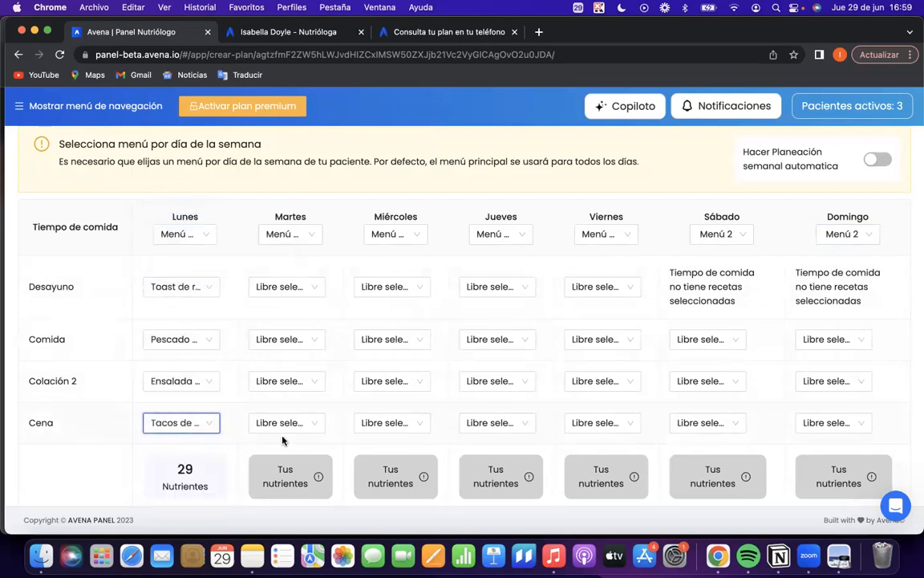
Turn on Hacer Planeación semanal automatica and review the recipes and nutrients assigned across the week.
scroll(546, 336, up, 2)
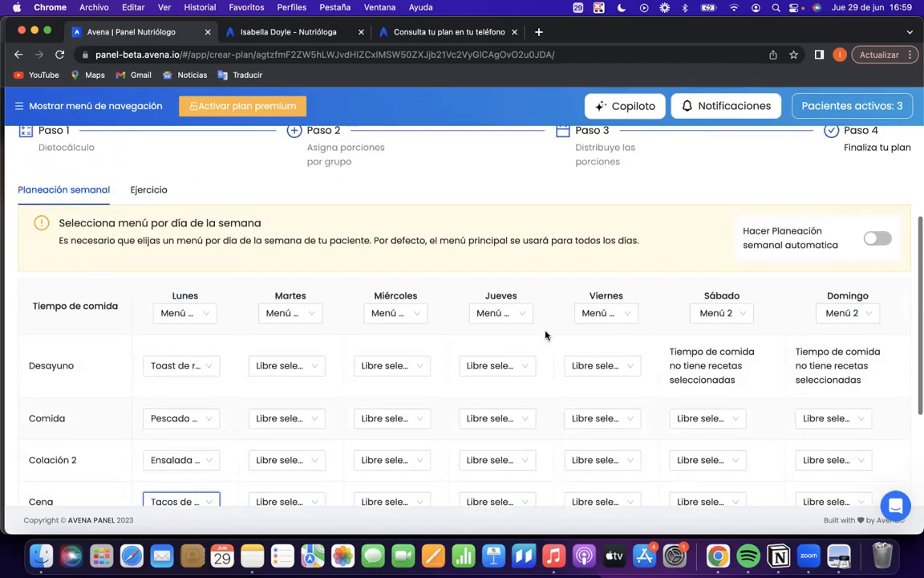
click(875, 241)
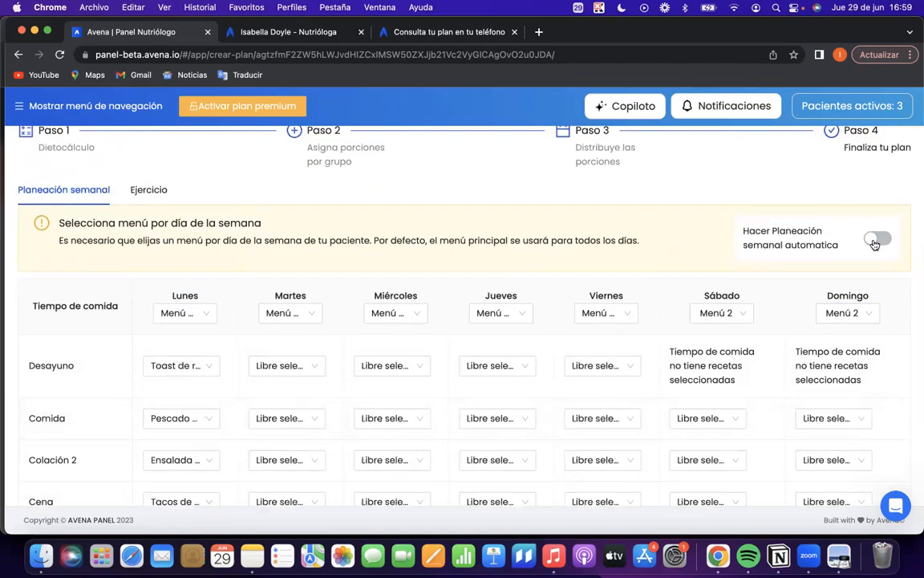
scroll(694, 376, down, 1)
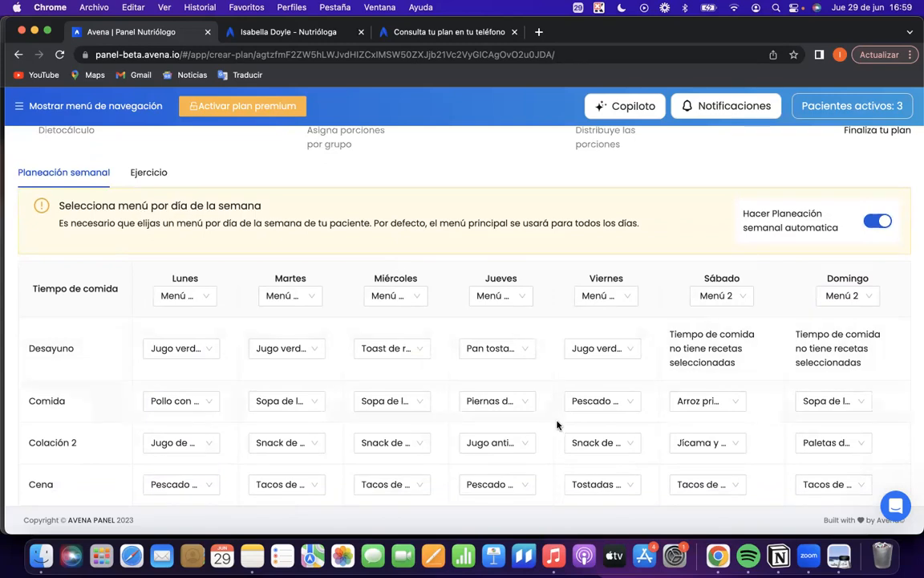
scroll(557, 425, down, 3)
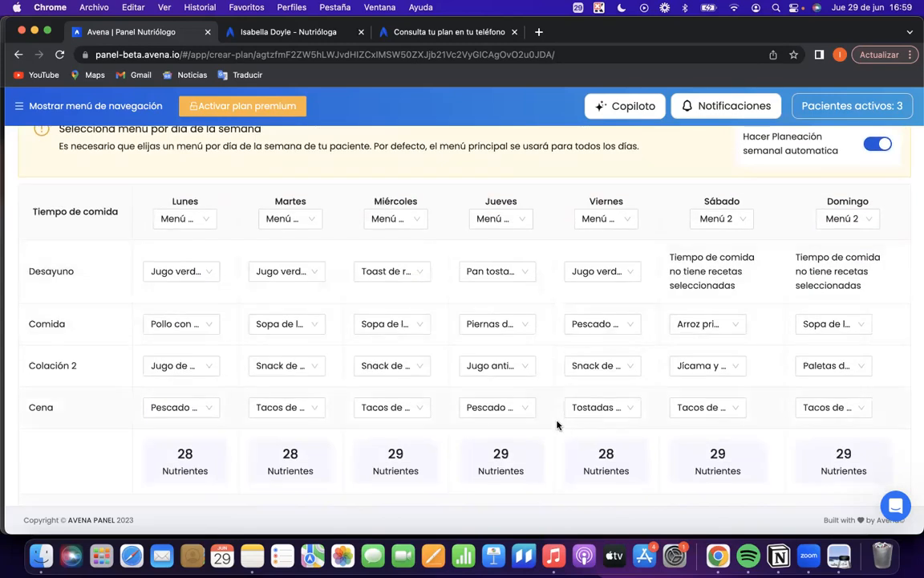
scroll(532, 353, up, 2)
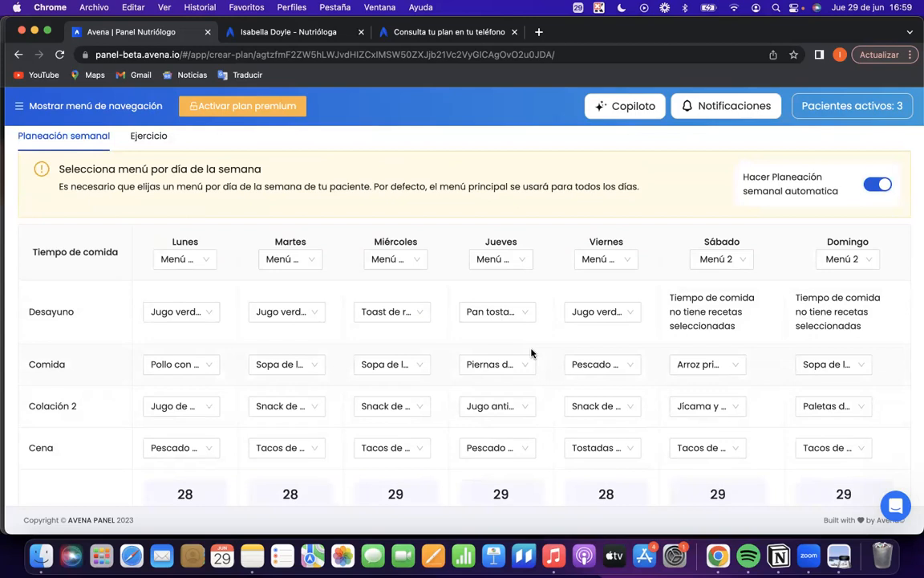
scroll(532, 353, up, 6)
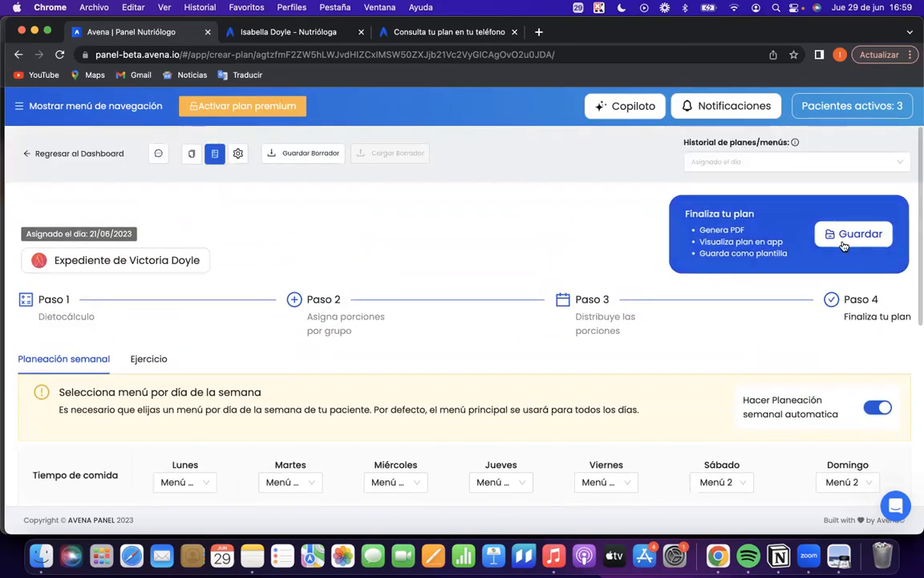
Try scheduling the follow-up appointment for 13/07/2023 in the save confirmation, toggling Crear cita, and close the dialog without saving.
click(843, 246)
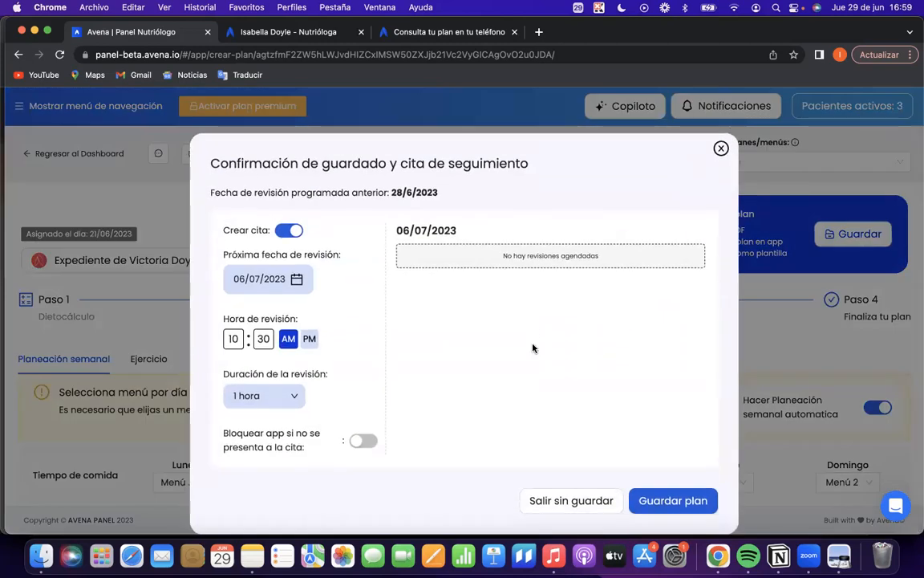
click(288, 232)
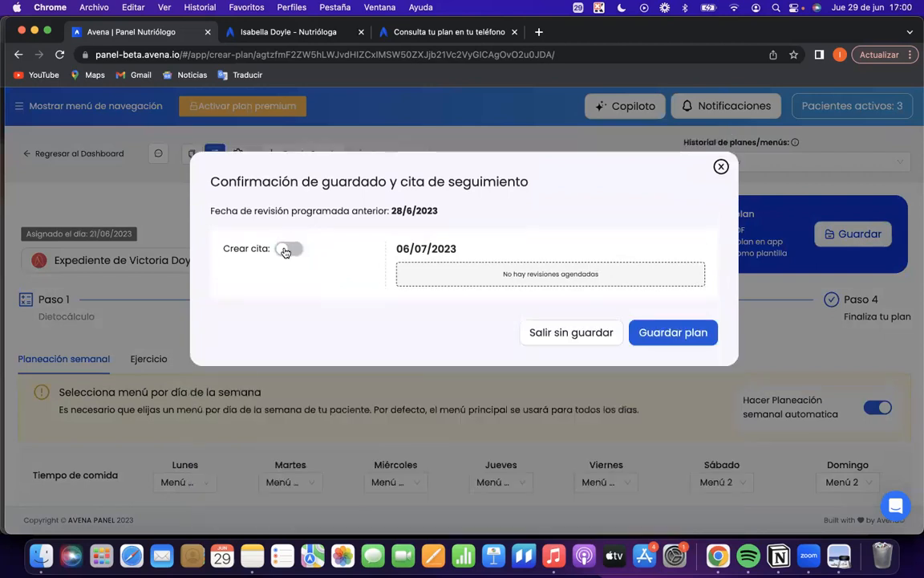
click(288, 249)
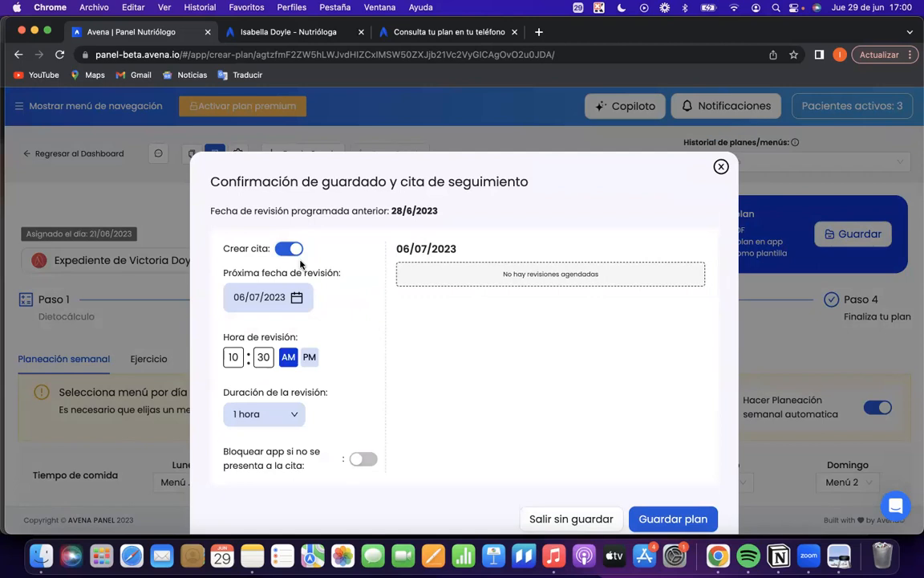
click(270, 298)
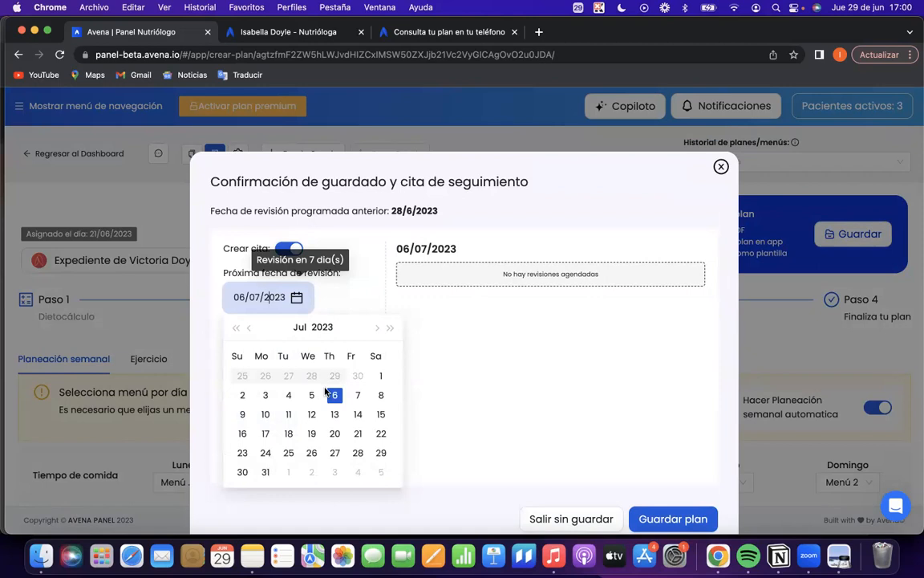
click(335, 414)
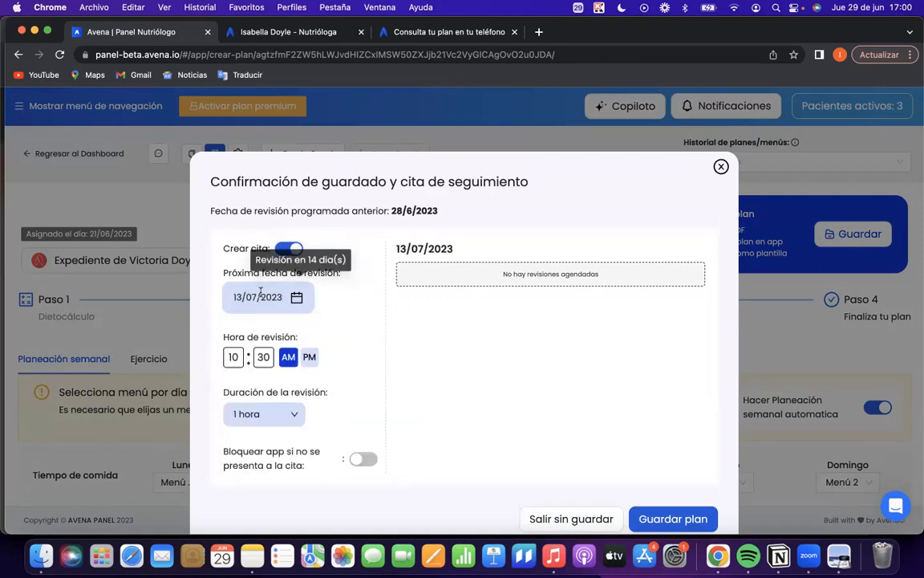
scroll(528, 405, down, 1)
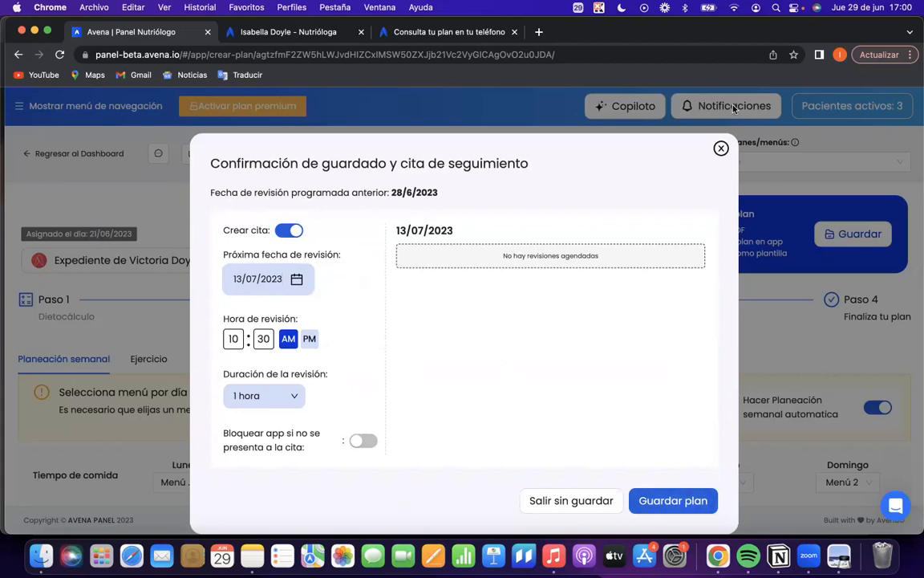
click(719, 149)
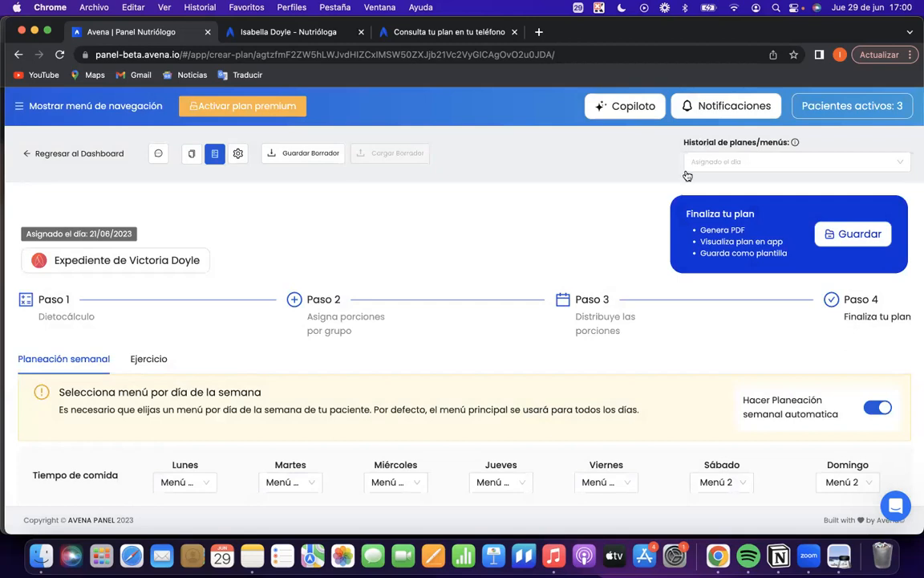
Review the options for finishing the plan, Guardar y generar PDF, Ver plan en mi app and Guardar como plantilla, and close them.
click(855, 241)
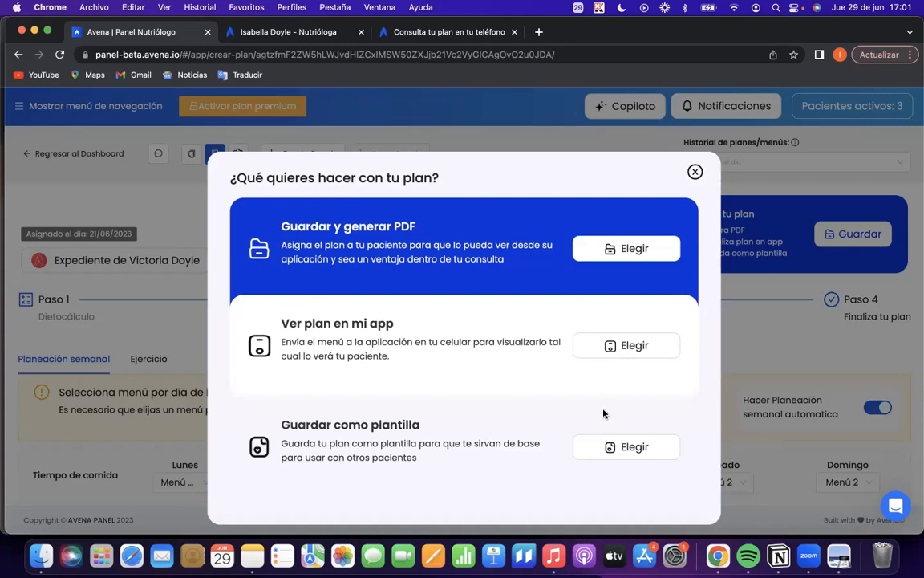
click(615, 456)
drag(289, 323, 403, 325)
click(414, 326)
click(695, 172)
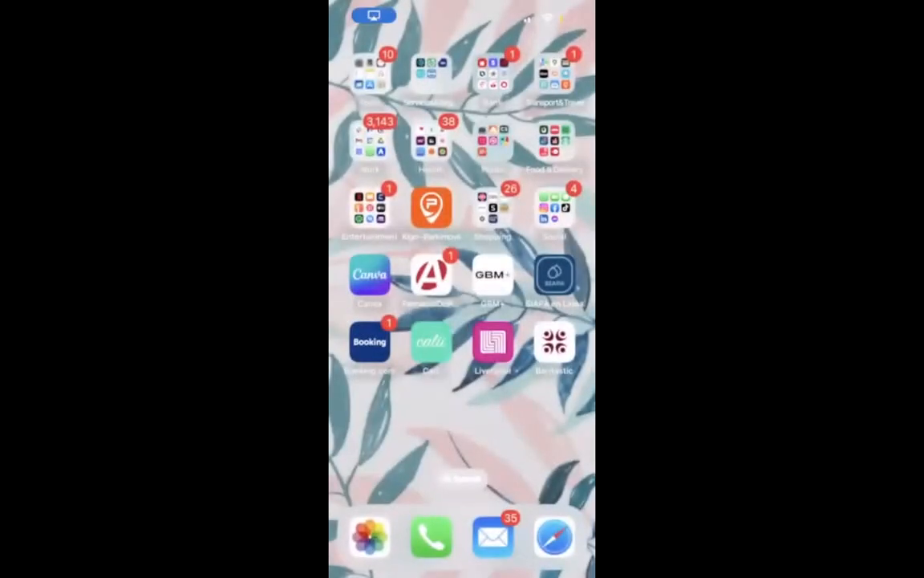
Switch to the Avena app on the phone and look over today's meals in Plan.
click(370, 140)
click(524, 347)
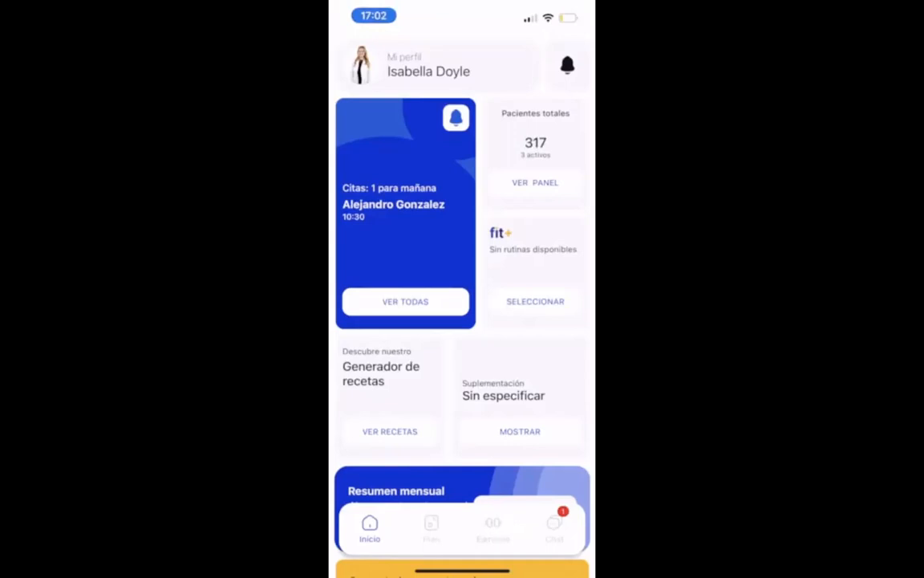
click(432, 528)
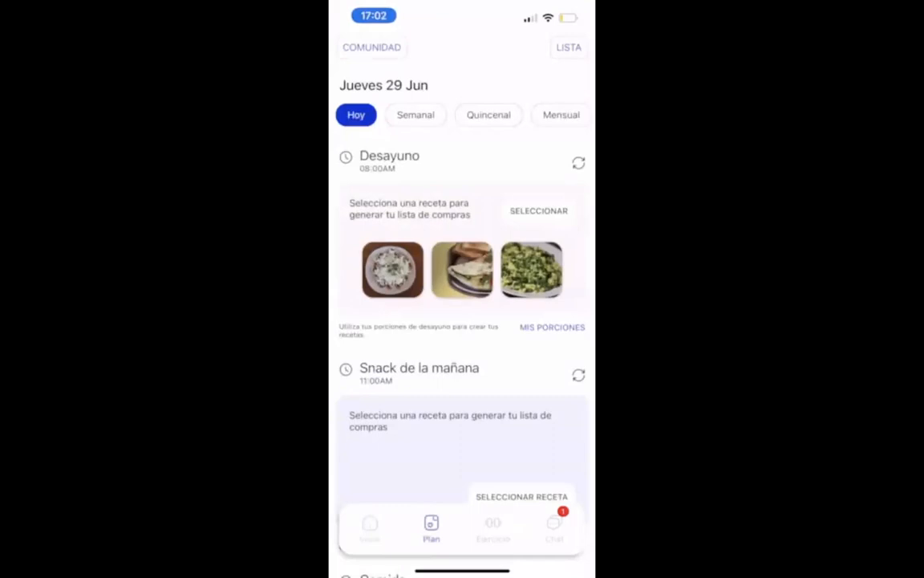
scroll(462, 321, down, 10)
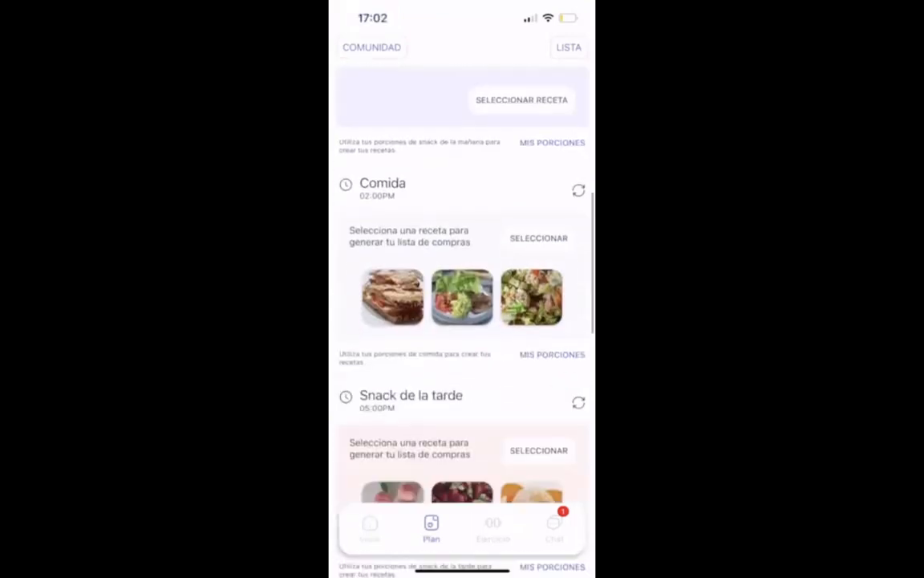
scroll(462, 321, up, 10)
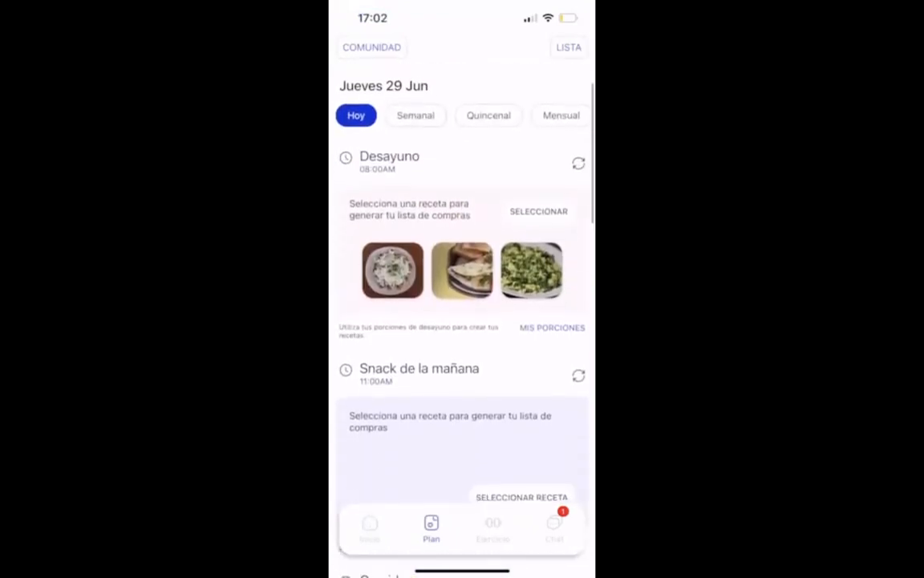
Browse the Desayuno recipes, open Chilaquiles saludables and look over its complements and ingredients.
click(539, 211)
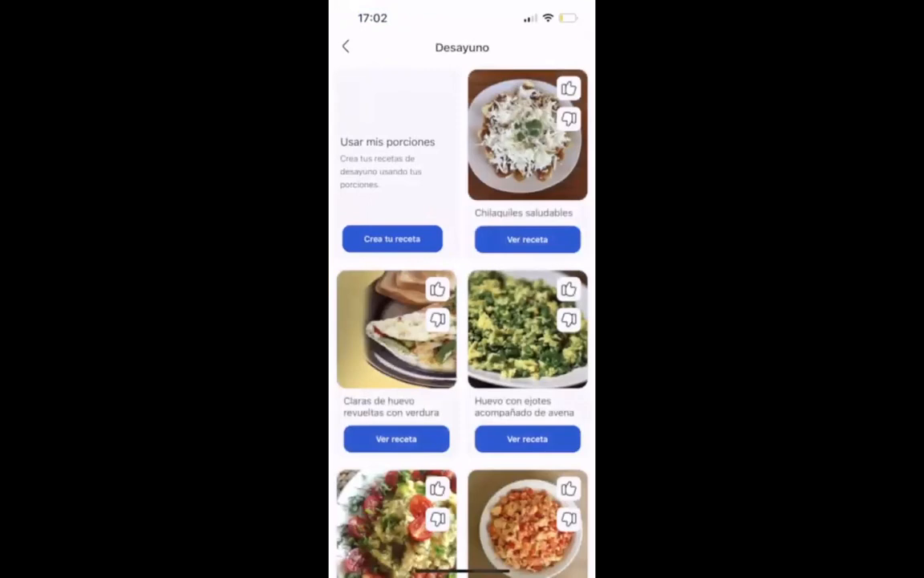
scroll(462, 321, down, 8)
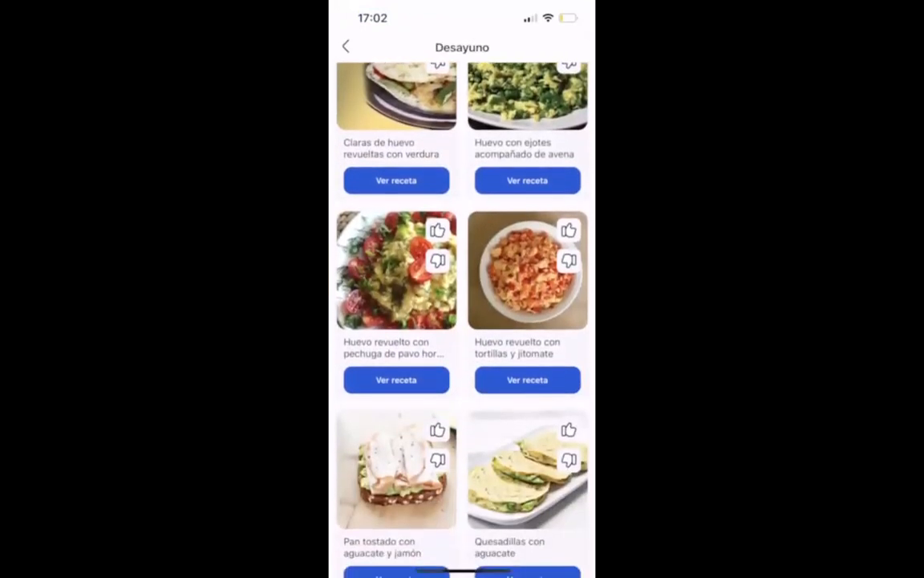
scroll(463, 321, up, 8)
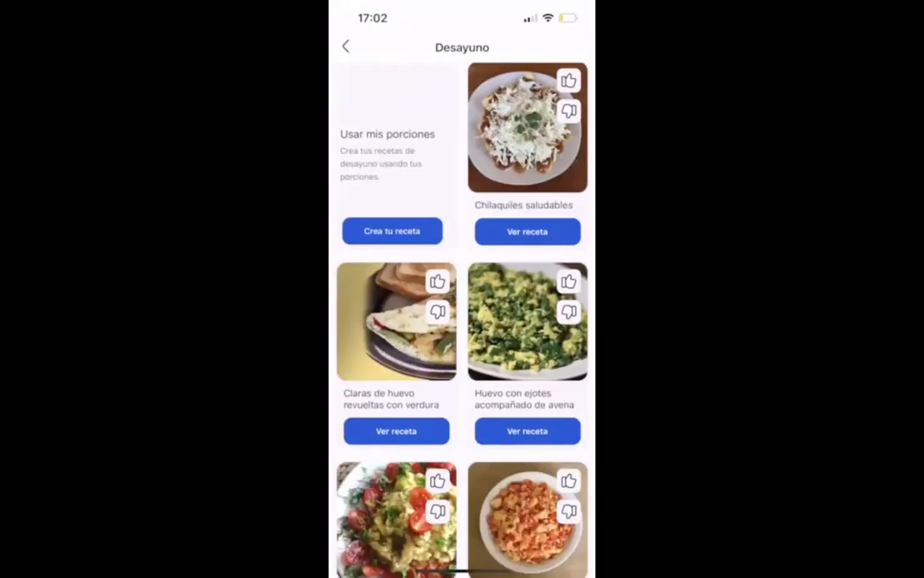
click(527, 231)
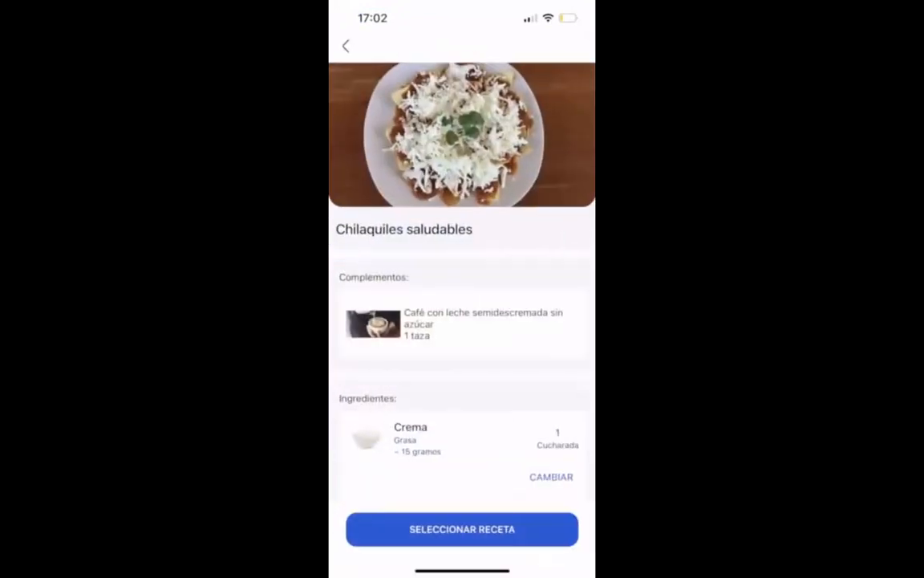
scroll(462, 321, down, 5)
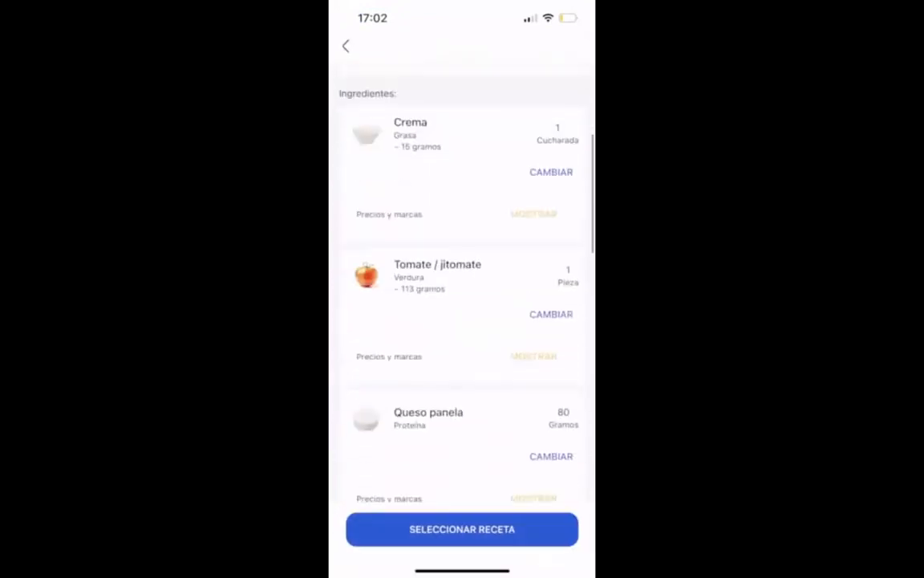
scroll(462, 321, up, 2)
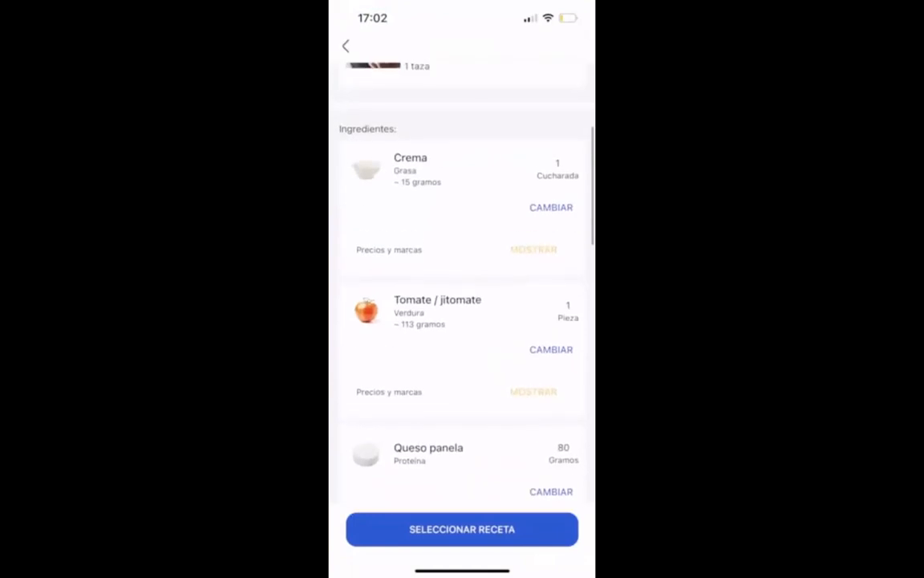
scroll(462, 321, down, 2)
scroll(462, 321, up, 2)
Replace the Tomate / jitomate in the Chilaquiles saludables recipe with Espinaca cruda picada, searching the vegetables for "Esp".
click(551, 366)
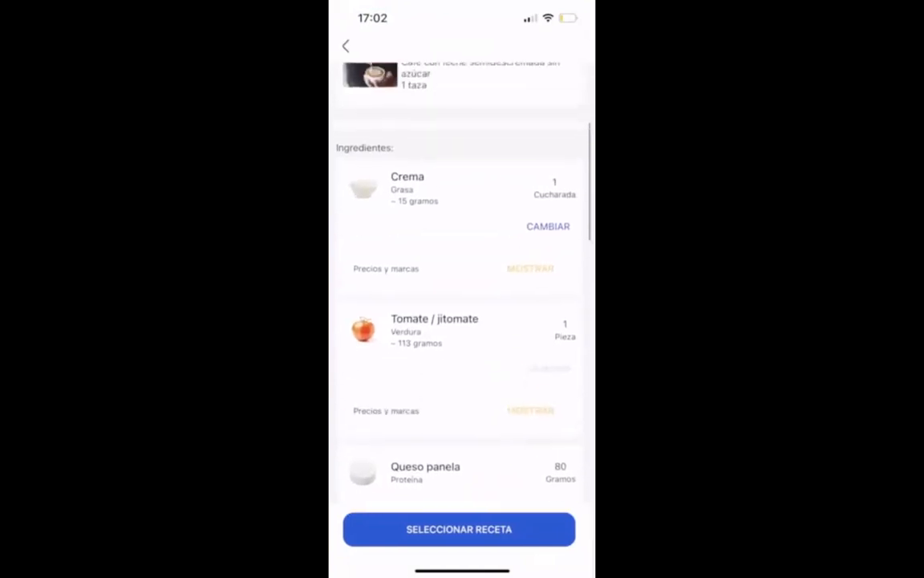
scroll(463, 321, down, 5)
scroll(462, 321, up, 5)
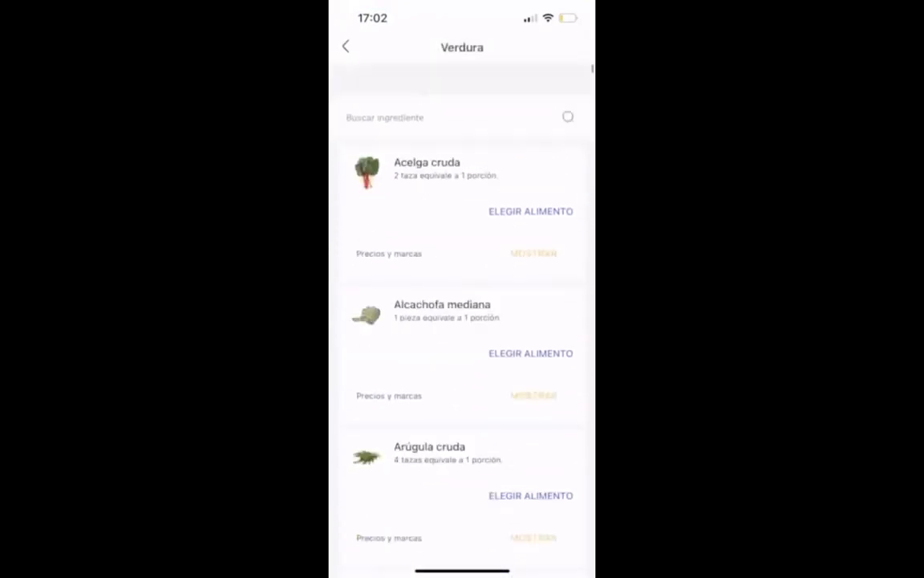
click(446, 85)
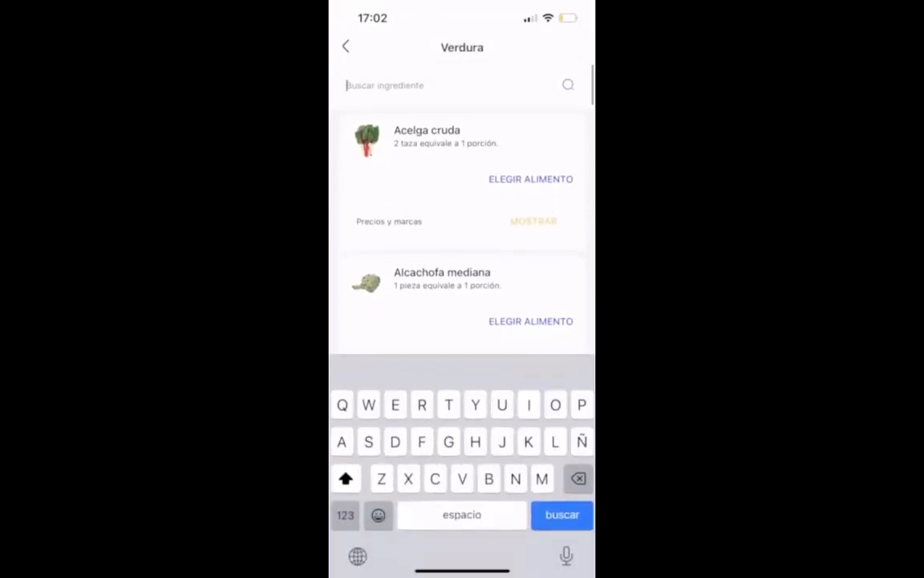
text(Esp)
click(530, 179)
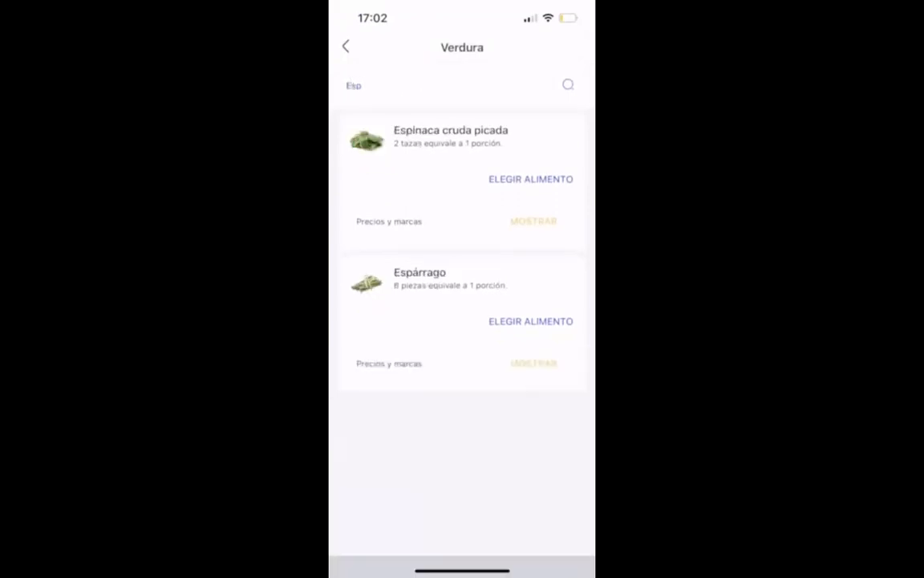
click(549, 409)
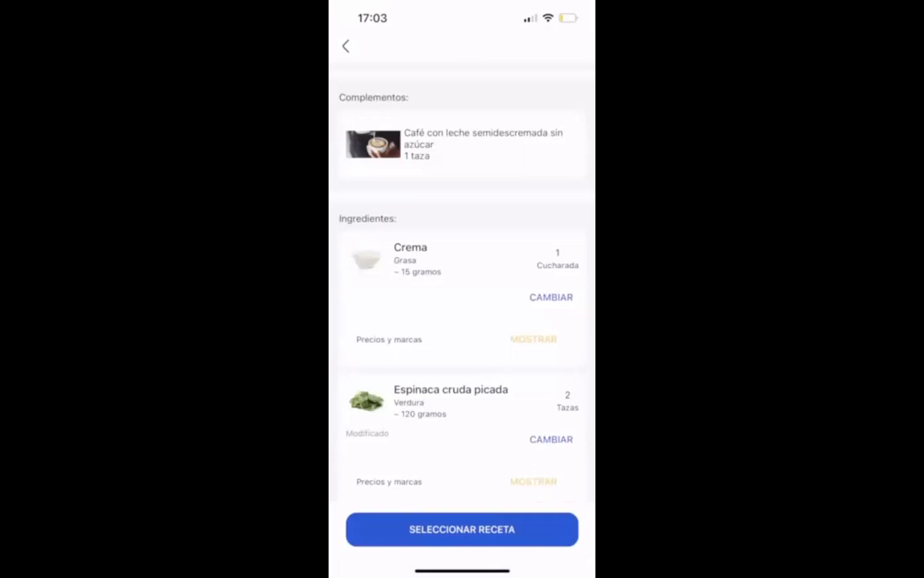
Select the modified Chilaquiles saludables for Desayuno on Lunes, Jueves and Domingo, and save the selection.
scroll(462, 281, down, 1)
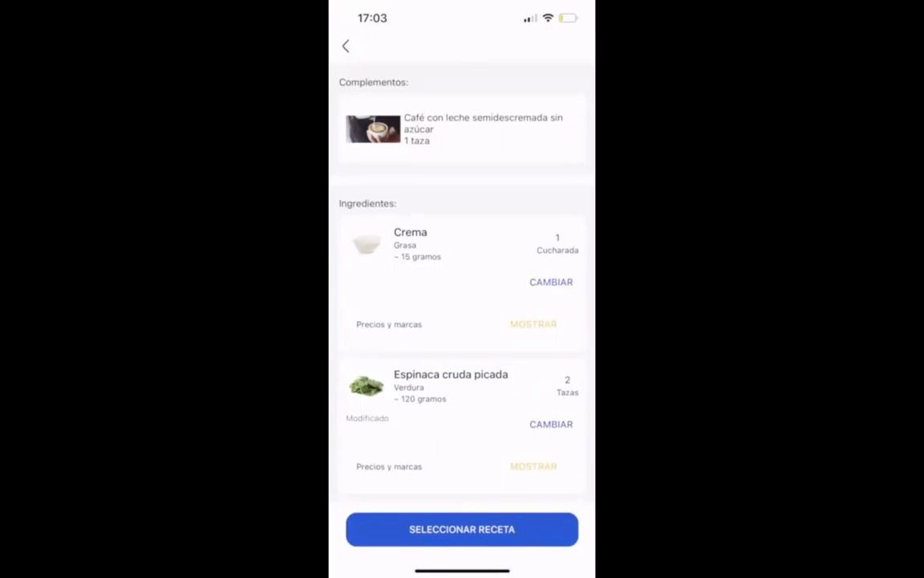
scroll(462, 305, down, 2)
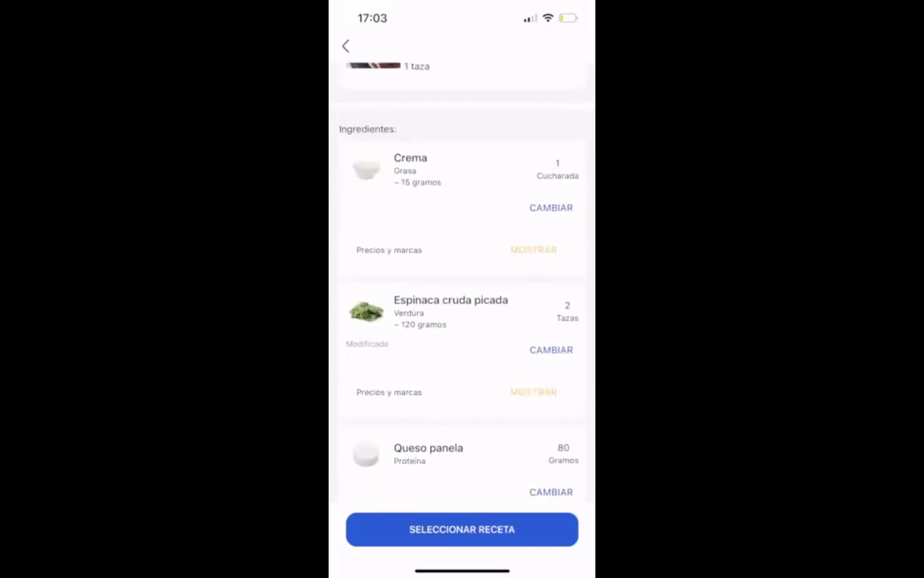
click(462, 529)
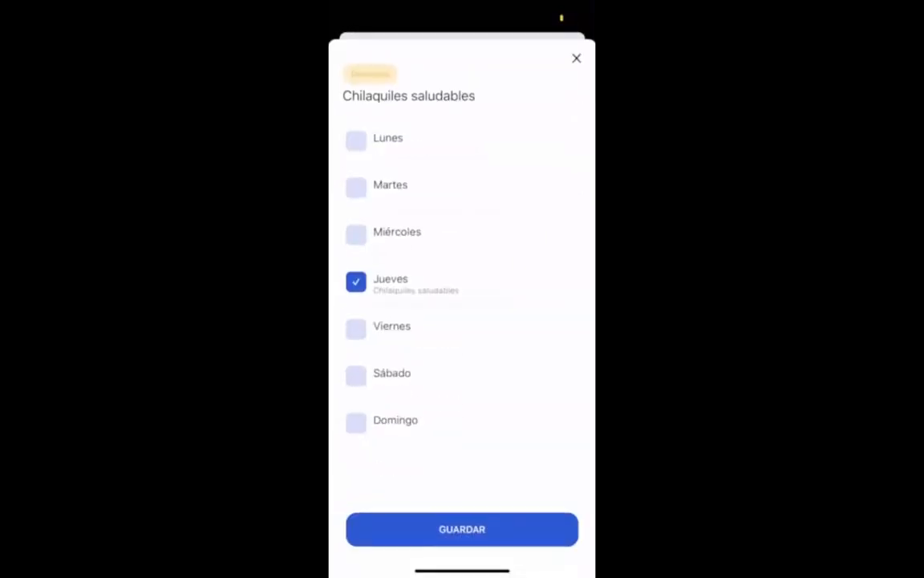
click(355, 140)
click(355, 423)
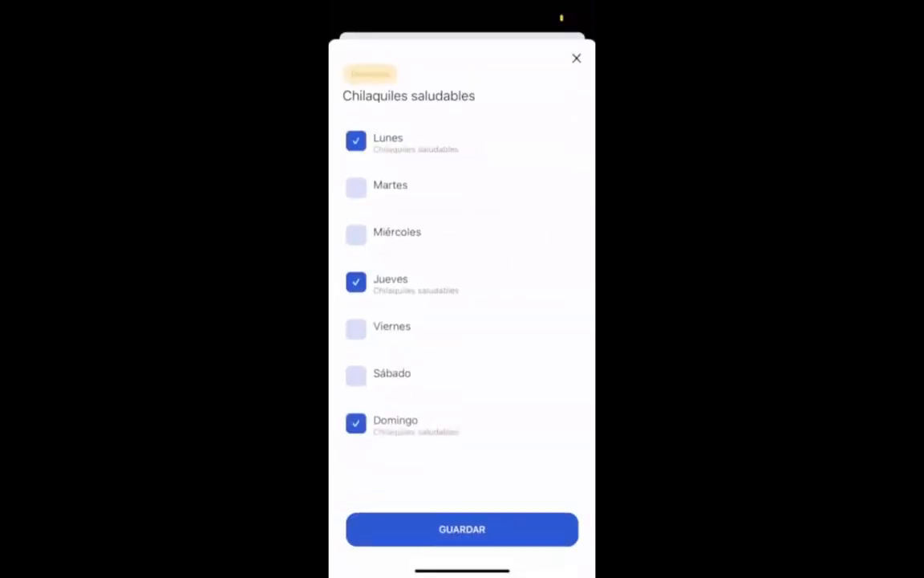
click(462, 529)
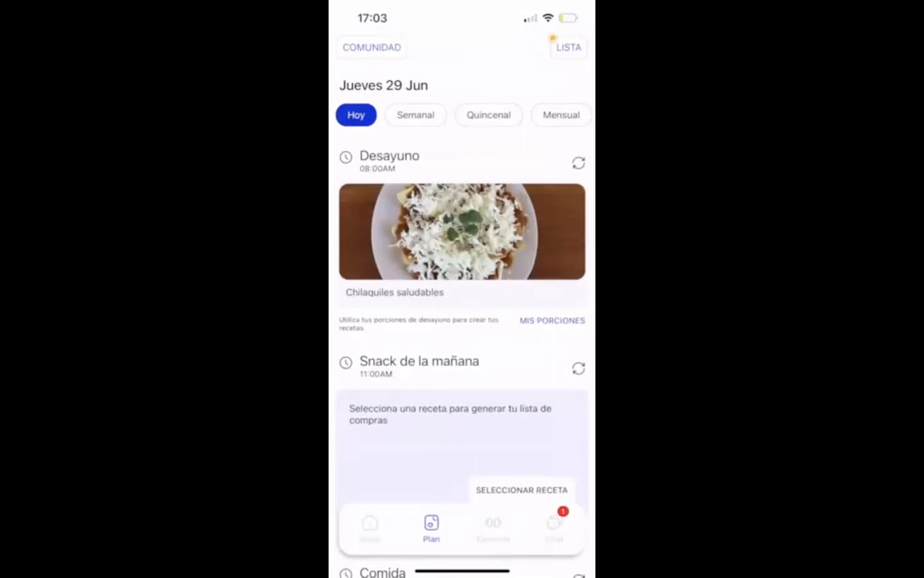
View the meal plan as Semanal, Quincenal and Mensual, and return to the Hoy view.
click(415, 114)
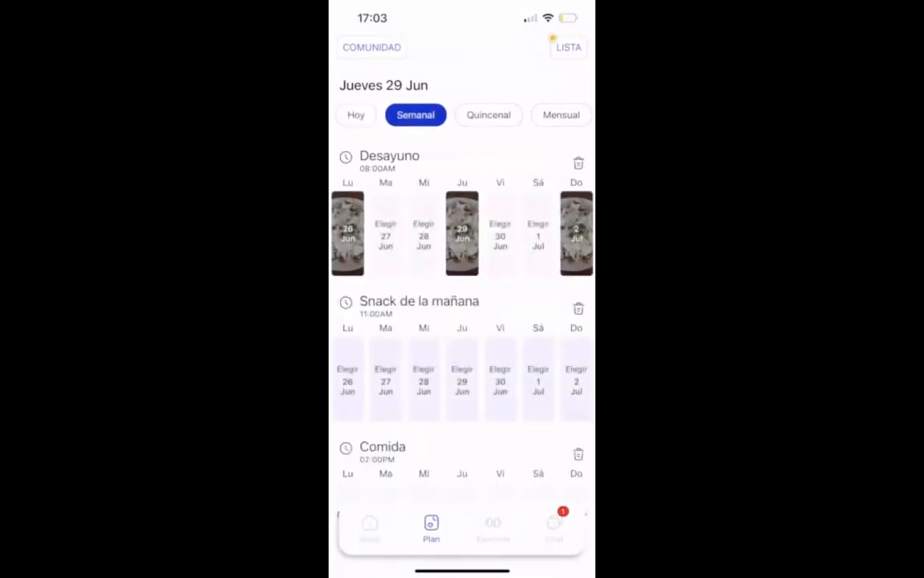
click(489, 114)
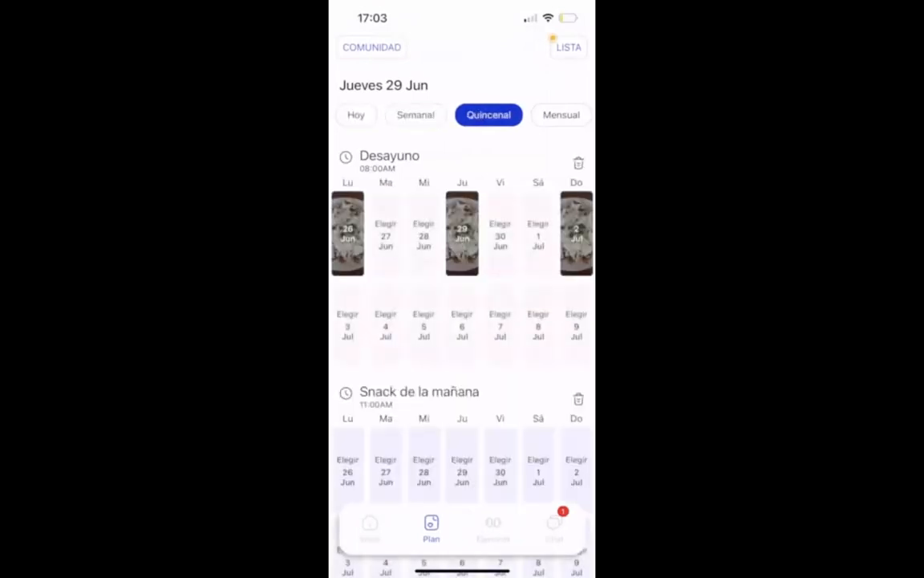
click(561, 114)
click(356, 115)
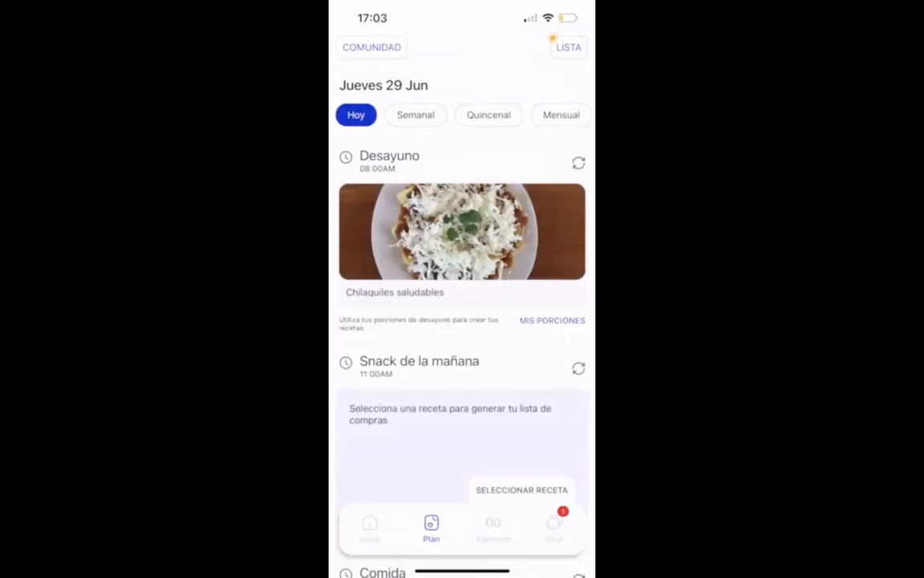
Open the shopping list and look over the ingredient quantities.
click(569, 47)
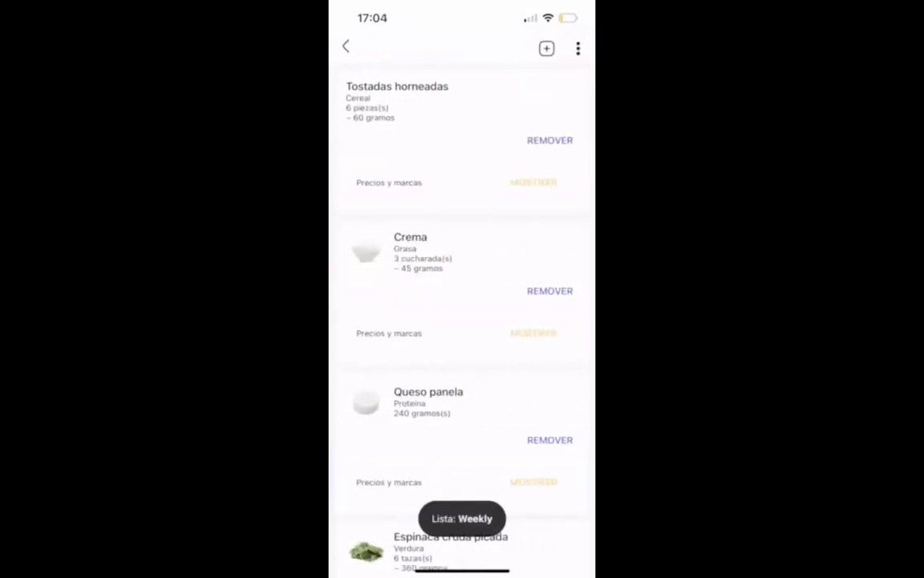
scroll(462, 321, down, 3)
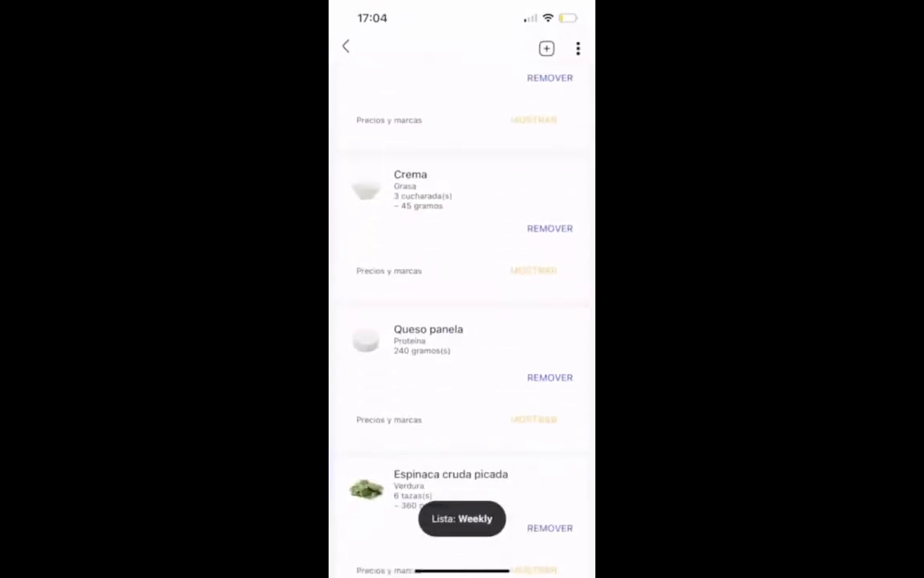
scroll(462, 321, up, 3)
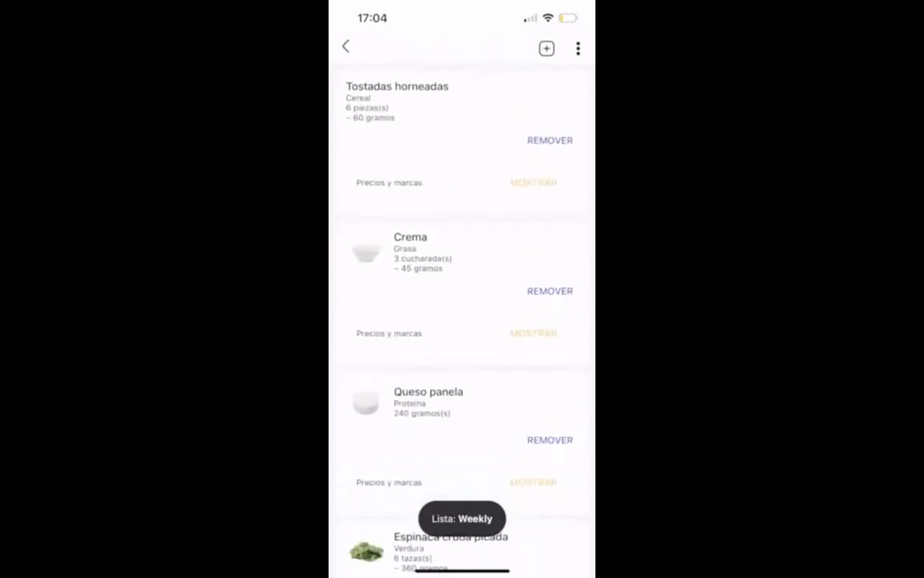
Examine the Weekly, Biweekly and Monthly purchase frequencies of the shopping list, and go back to today's plan.
click(462, 518)
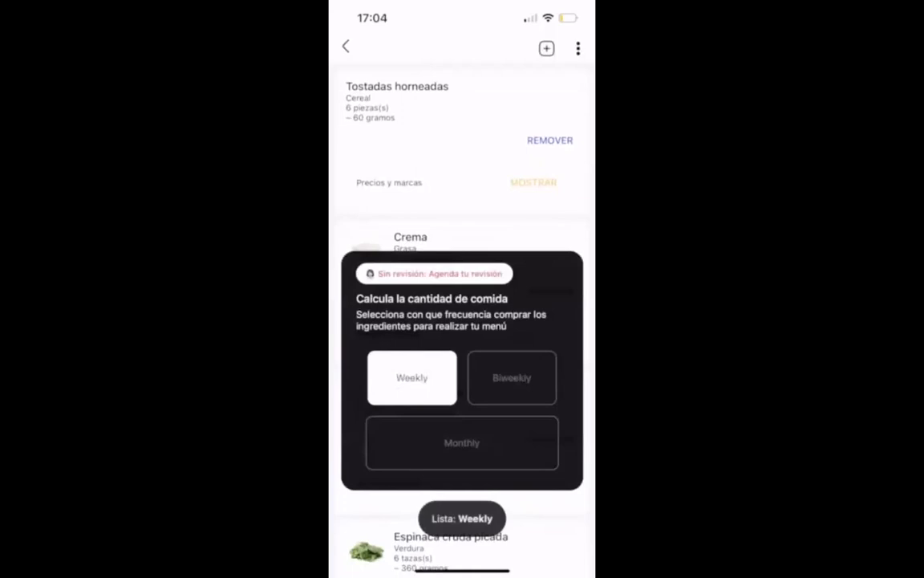
click(511, 378)
click(462, 326)
click(512, 378)
click(462, 325)
click(462, 518)
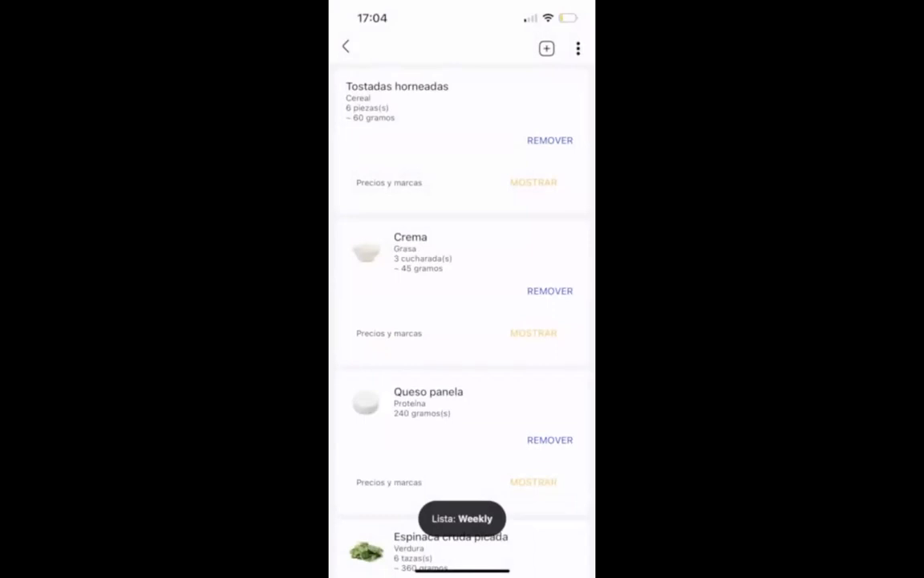
click(345, 47)
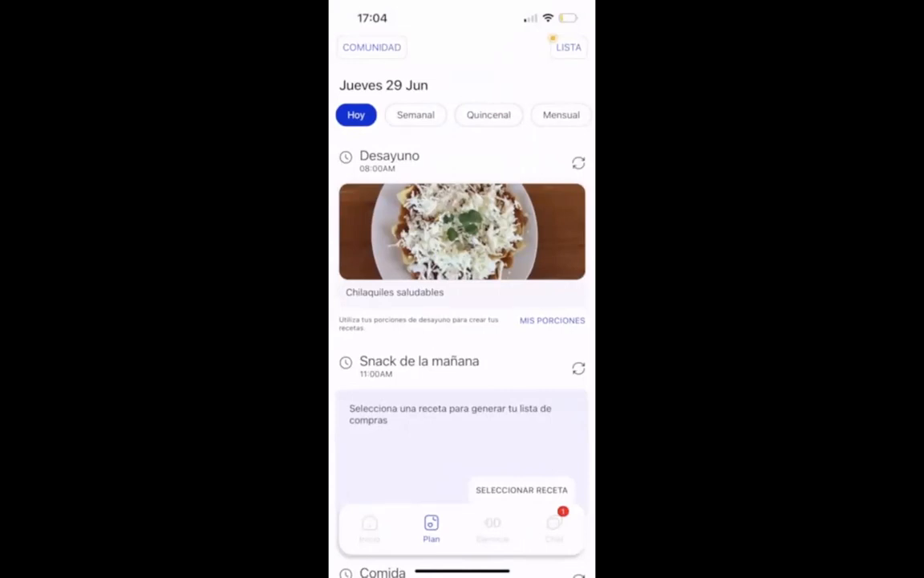
View the list of chat conversations and return to today's plan.
click(554, 528)
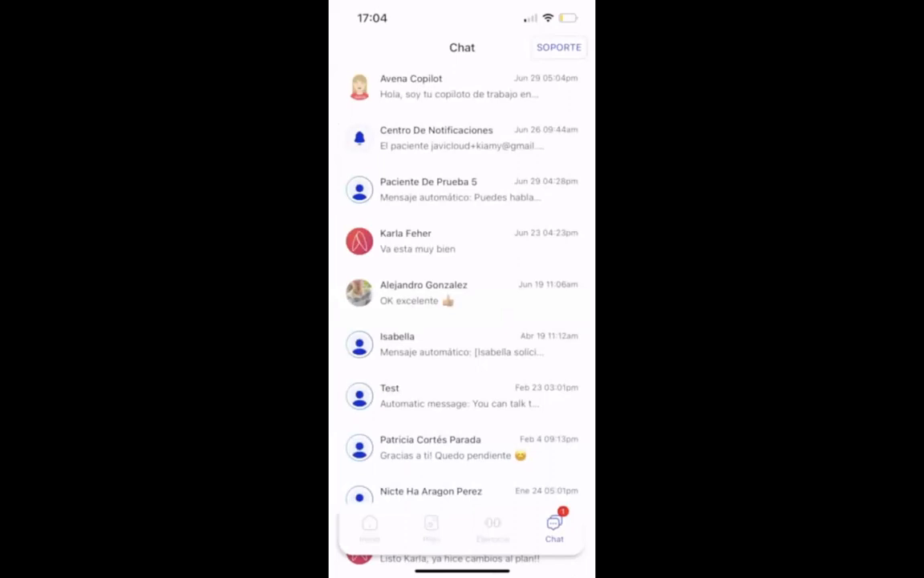
click(432, 527)
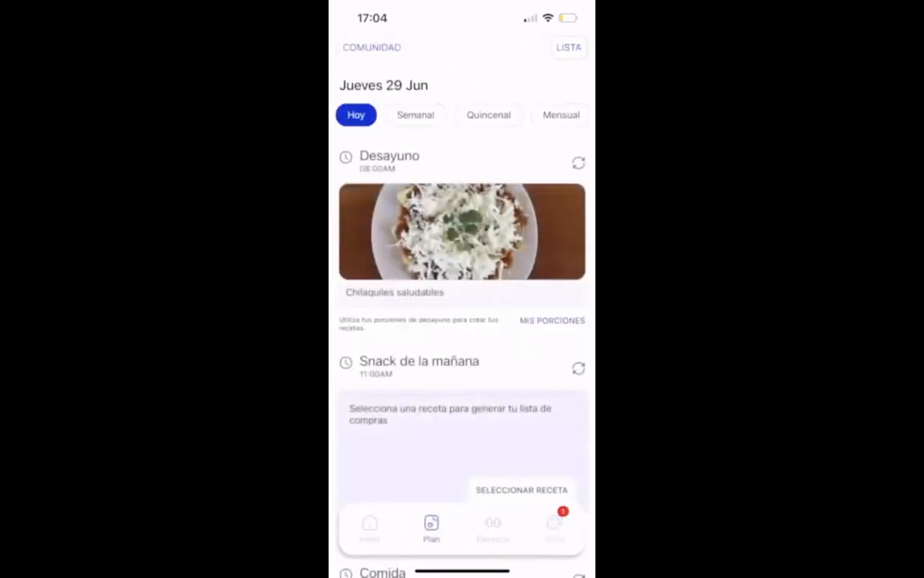